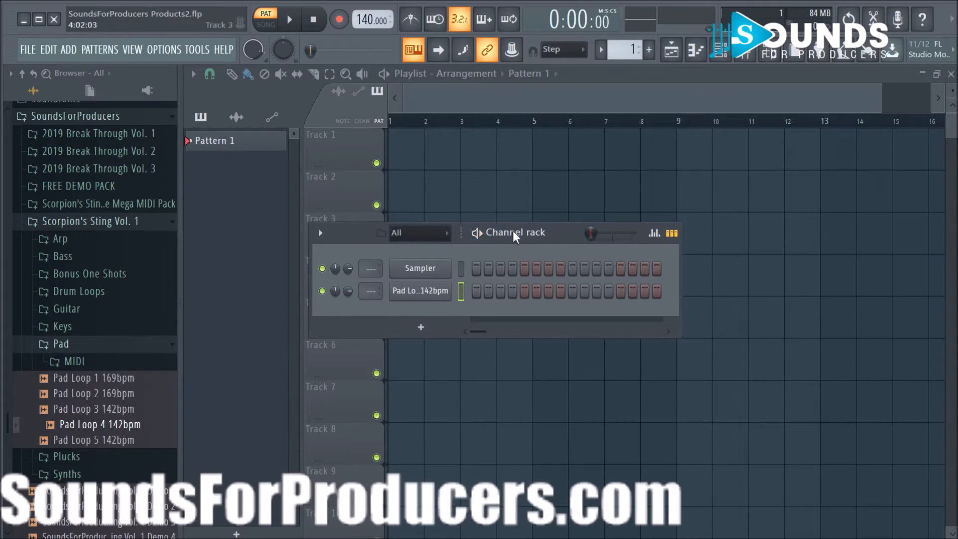
pyautogui.moveTo(516, 232); pyautogui.dragTo(532, 226)
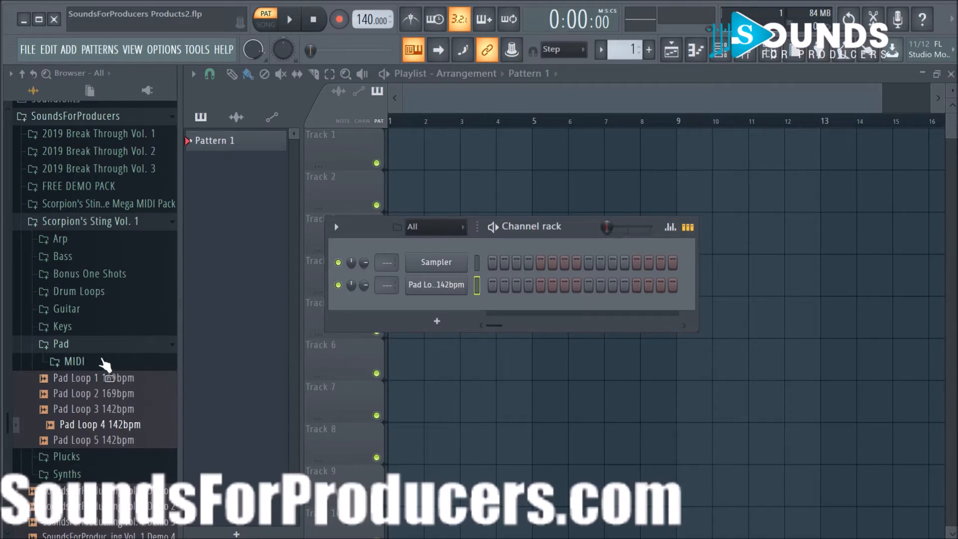
pyautogui.click(107, 347)
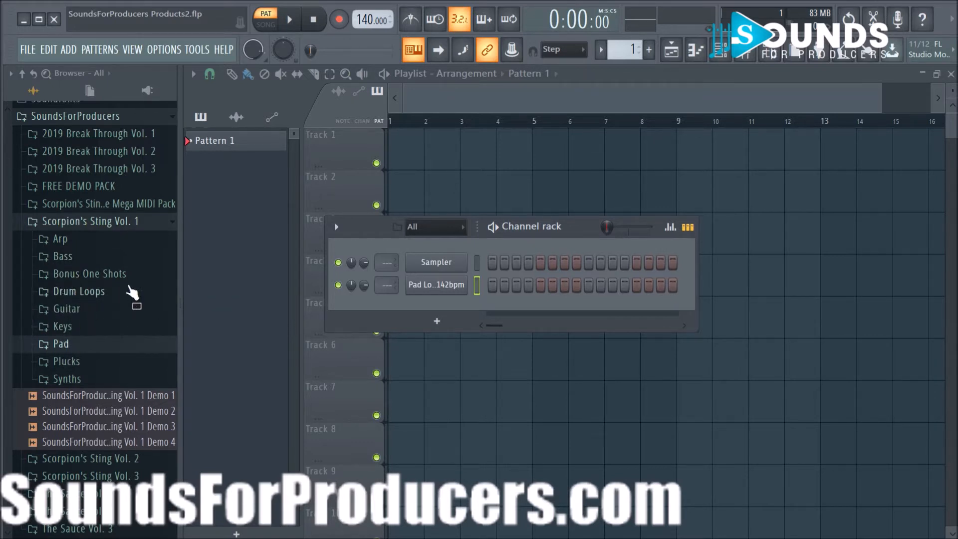
pyautogui.moveTo(428, 294); pyautogui.dragTo(153, 302)
pyautogui.moveTo(152, 301); pyautogui.dragTo(84, 172)
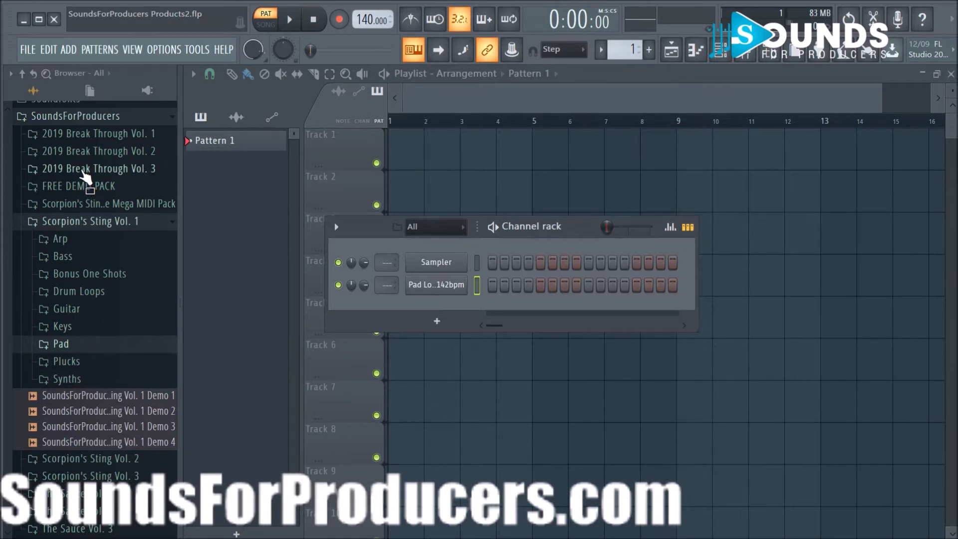
pyautogui.moveTo(83, 172); pyautogui.dragTo(75, 240)
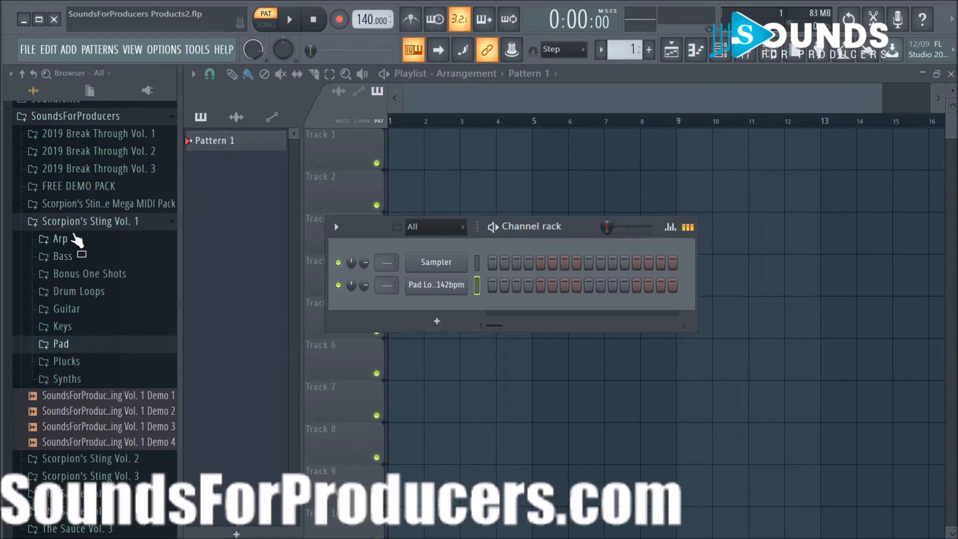
pyautogui.moveTo(77, 241); pyautogui.dragTo(248, 288)
pyautogui.moveTo(238, 274); pyautogui.dragTo(137, 272)
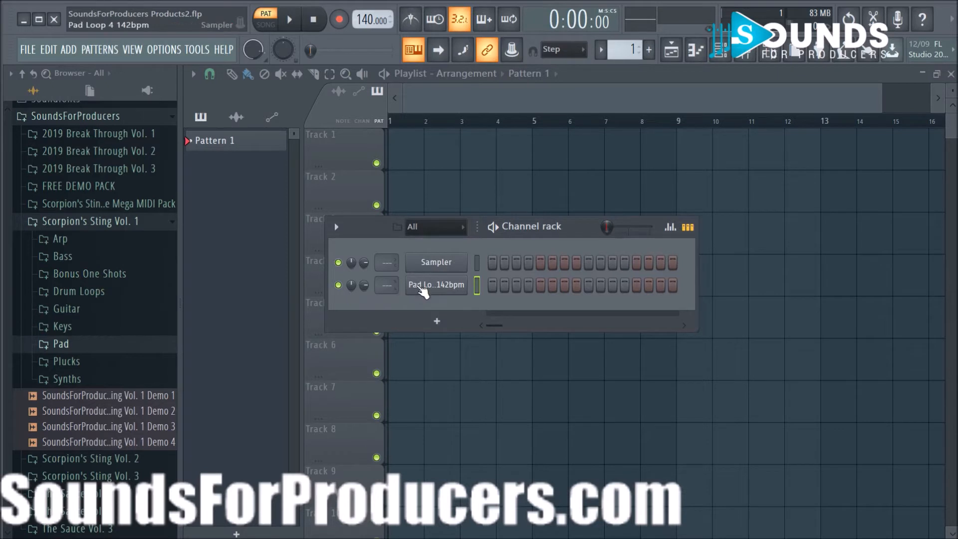
# - Expand the Pad folder and delete the Pad Loop 4 142bpm channel from the channel rack
pyautogui.click(62, 344)
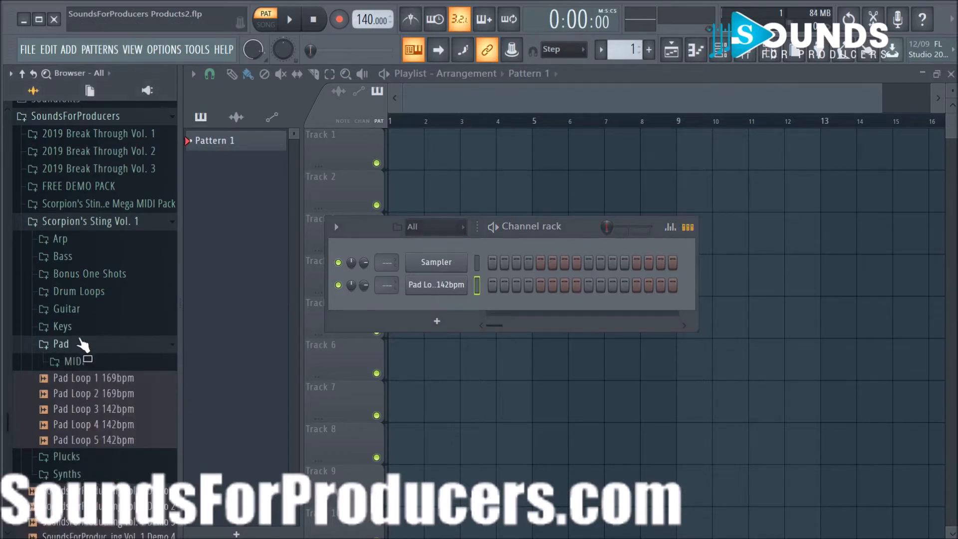
pyautogui.rightClick(440, 294)
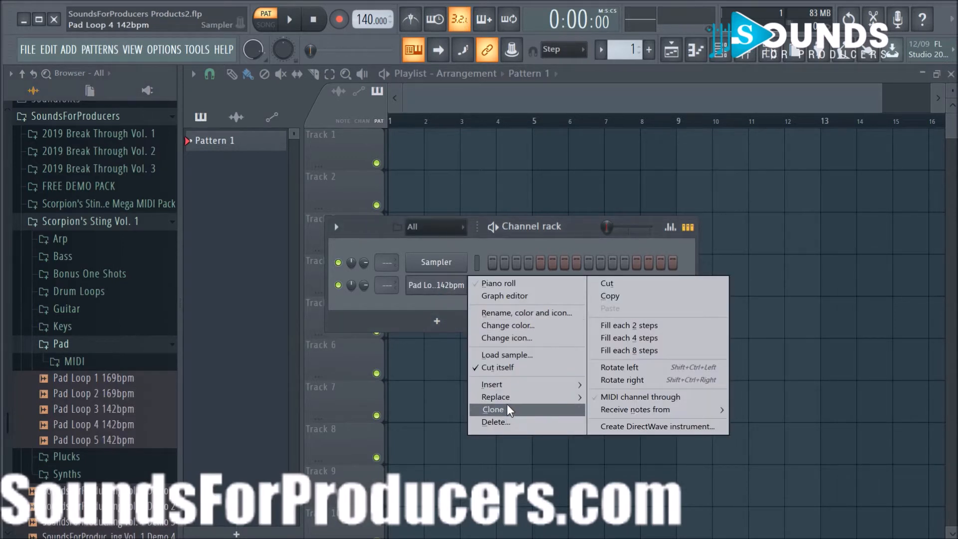
pyautogui.click(507, 422)
pyautogui.click(553, 322)
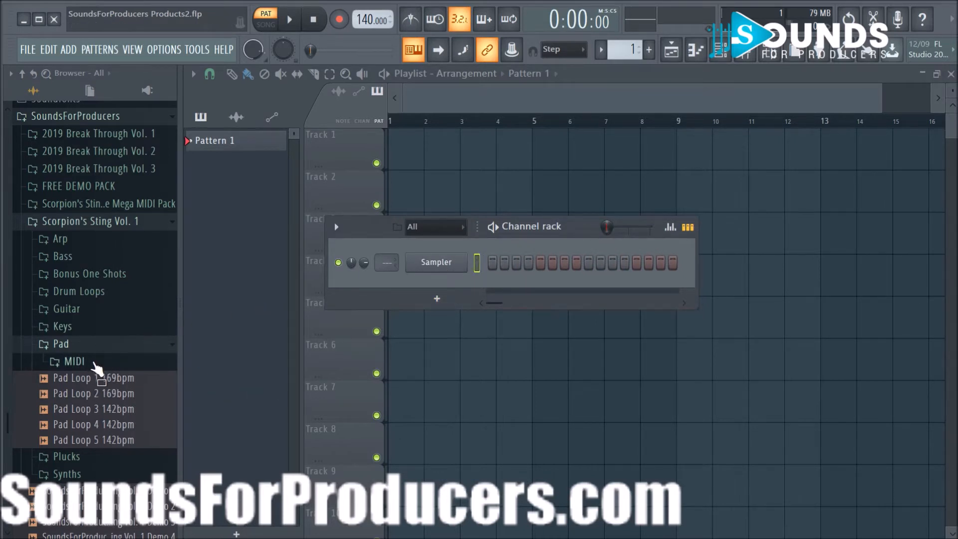
# - Look inside the Pad folder's MIDI subfolder and audition Pad Loops 1 through 5
pyautogui.click(74, 361)
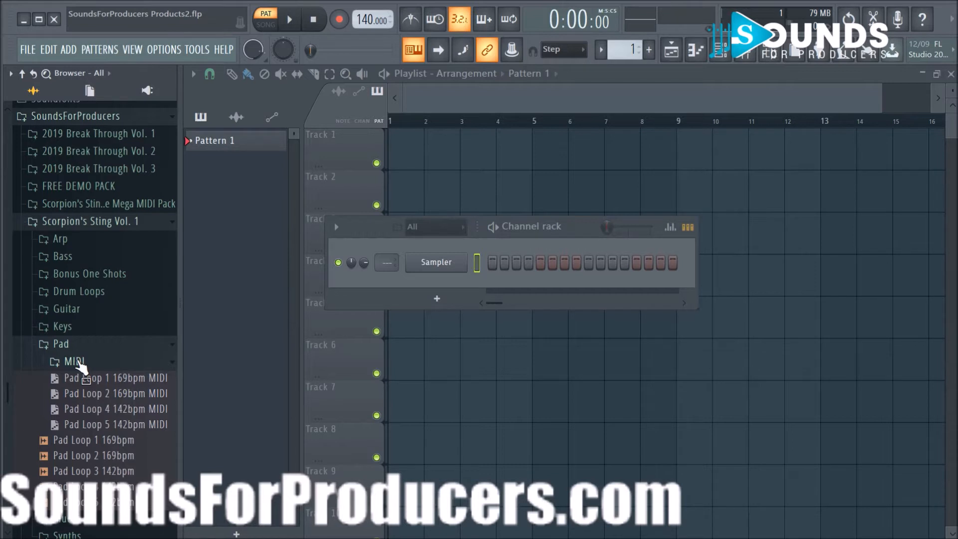
pyautogui.click(78, 362)
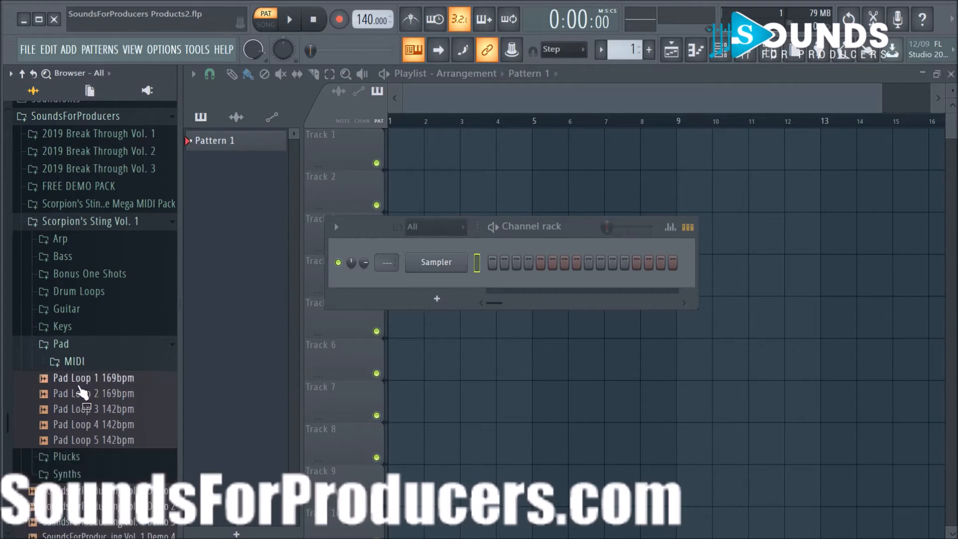
pyautogui.click(79, 379)
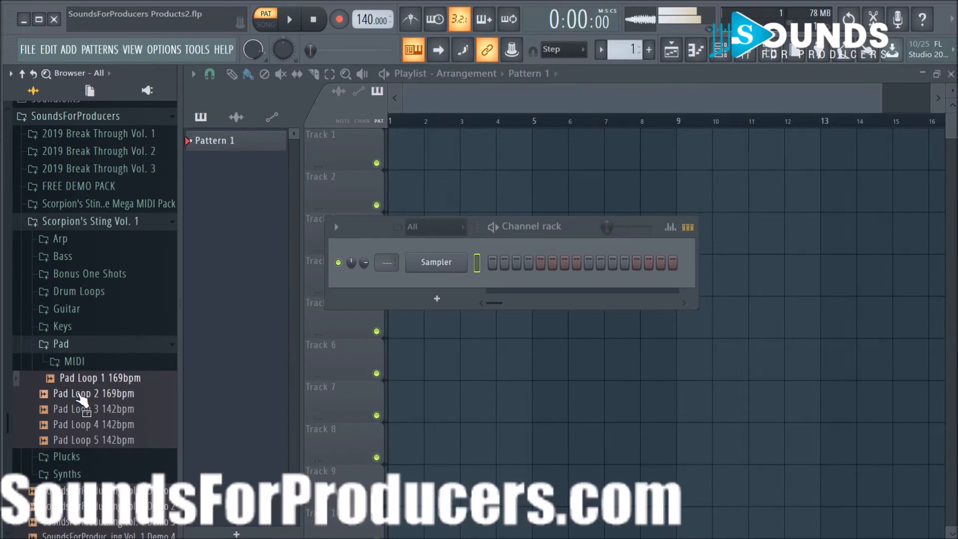
pyautogui.click(80, 394)
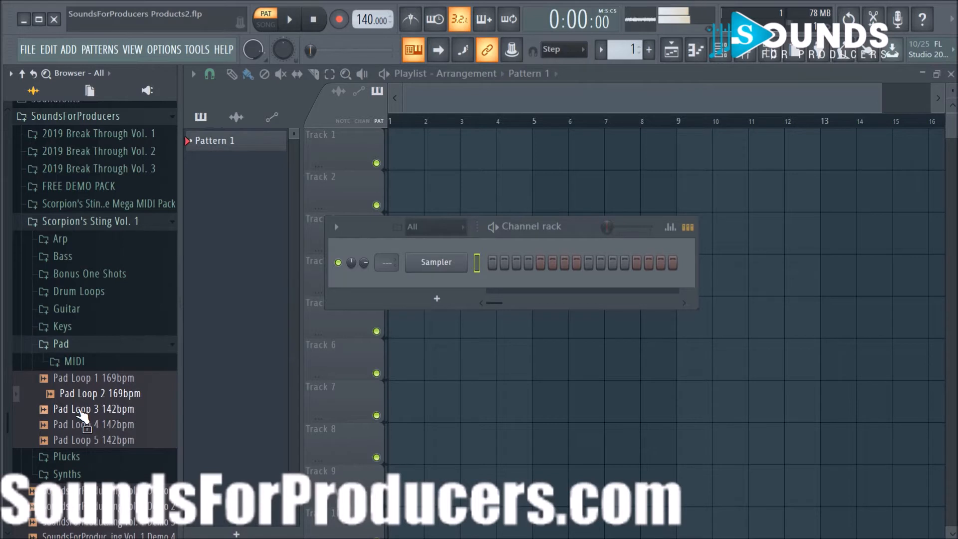
pyautogui.click(83, 411)
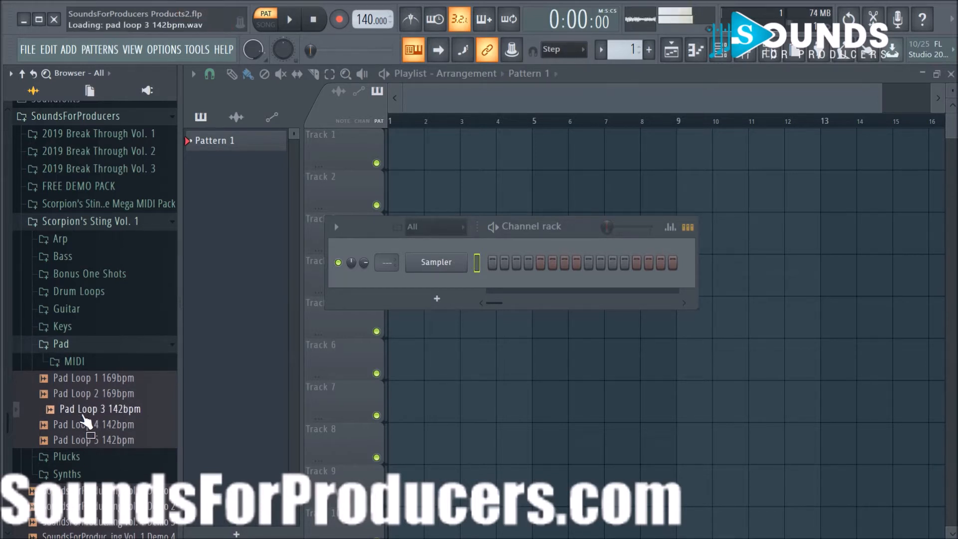
pyautogui.click(84, 427)
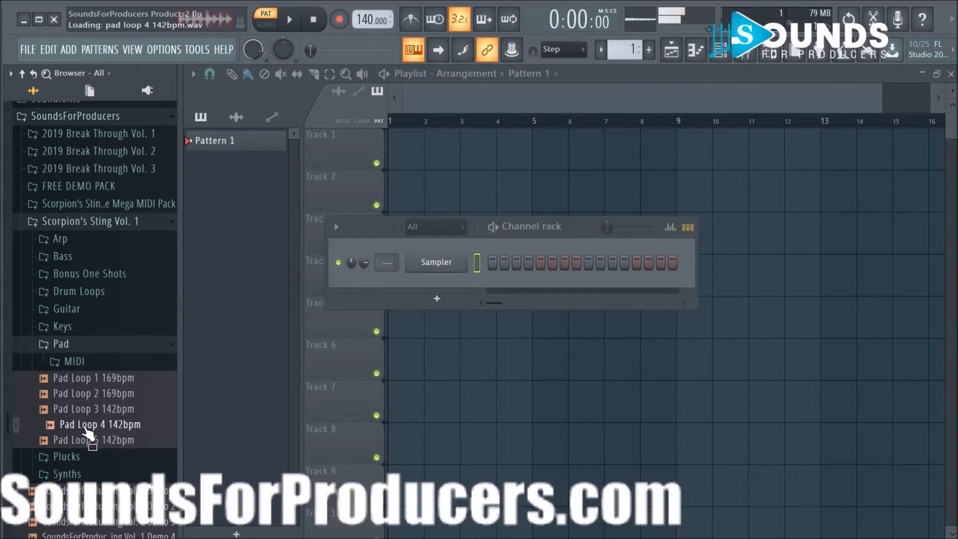
pyautogui.click(88, 438)
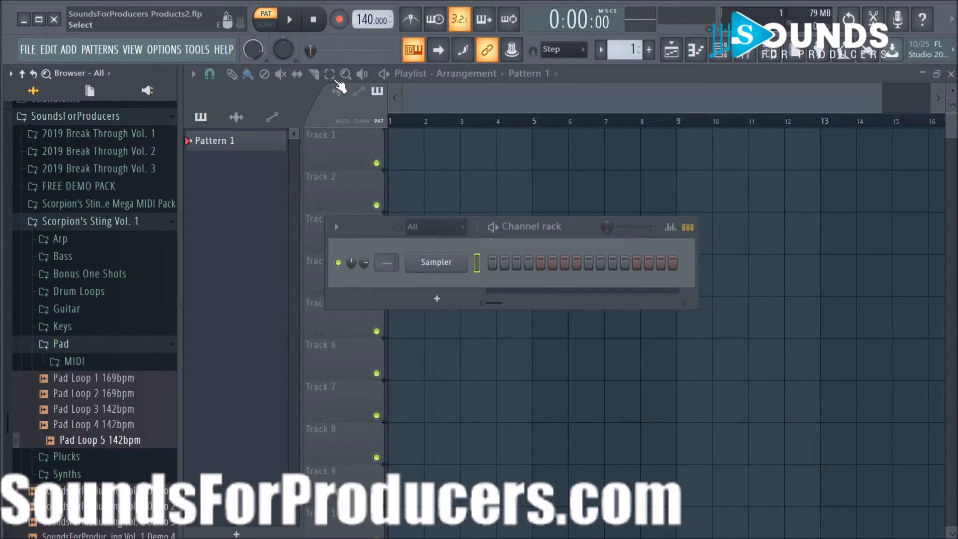
# - Send Pad Loop 4 142bpm to the selected Sampler channel and set the project tempo to 142 bpm
pyautogui.rightClick(124, 424)
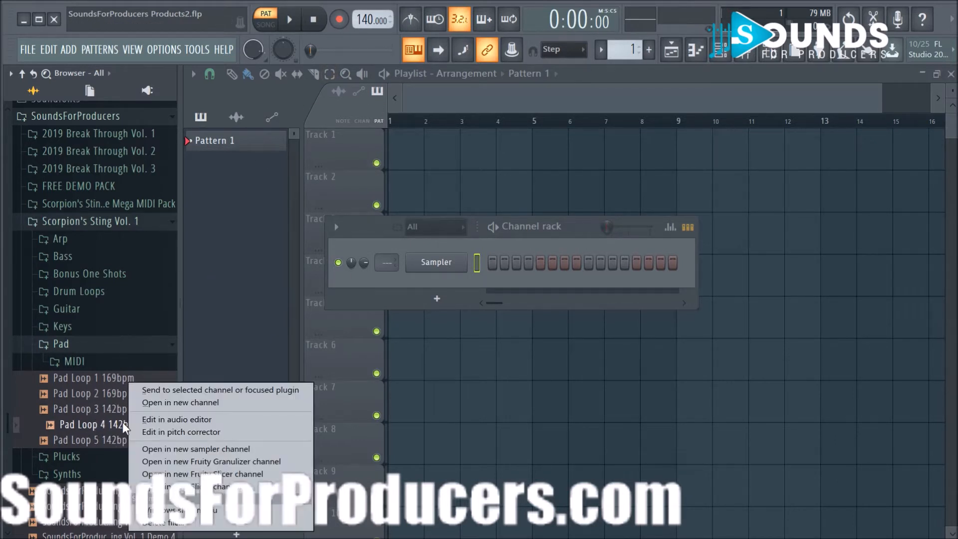
pyautogui.click(187, 393)
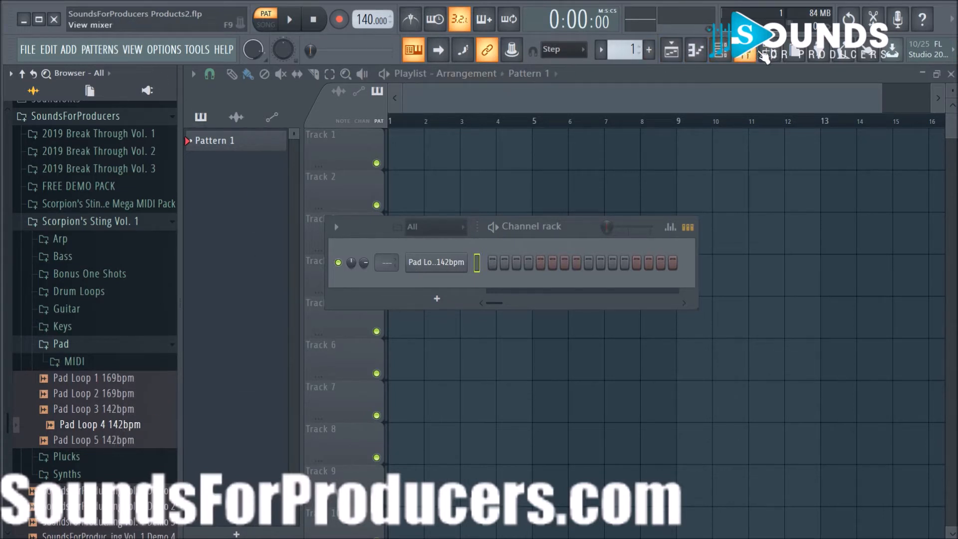
pyautogui.click(768, 50)
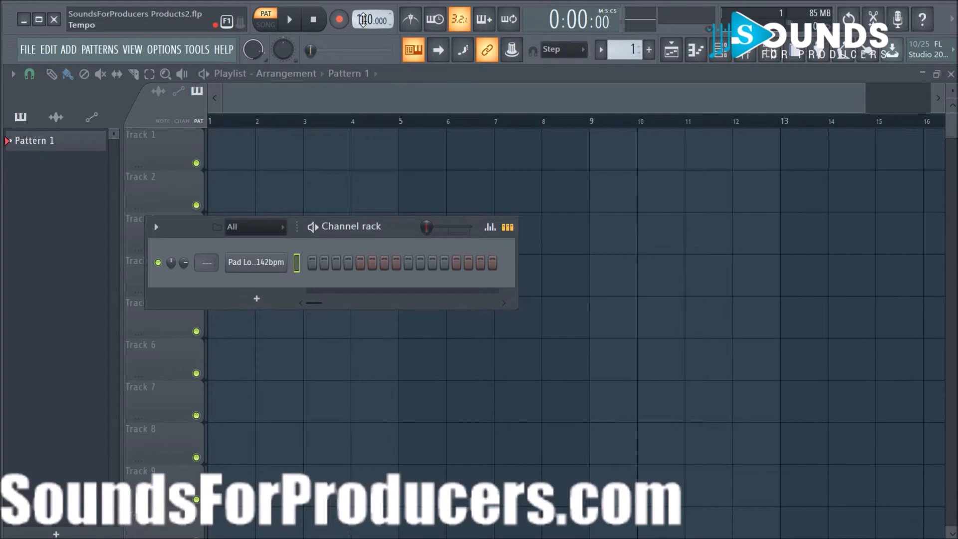
pyautogui.moveTo(363, 20); pyautogui.dragTo(363, 13)
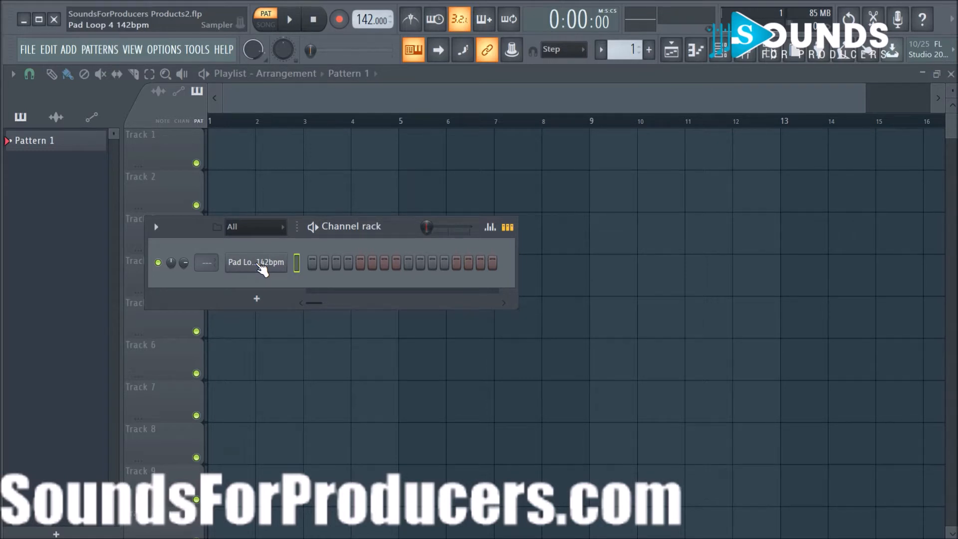
# - Review the Pad Loop 4 channel's sampler settings and place Pad Loop 4 142bpm on Track 1 at bar 1 of the playlist
pyautogui.click(256, 263)
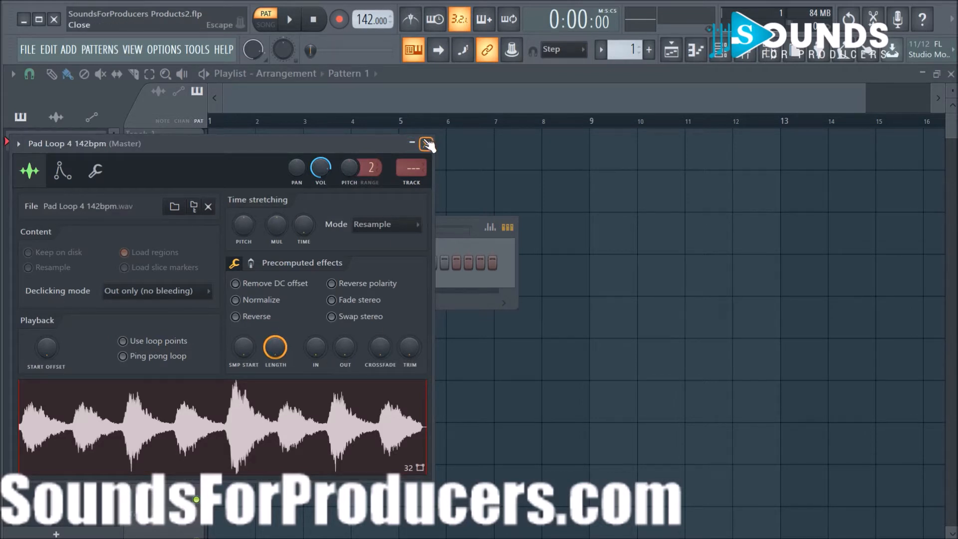
pyautogui.click(427, 144)
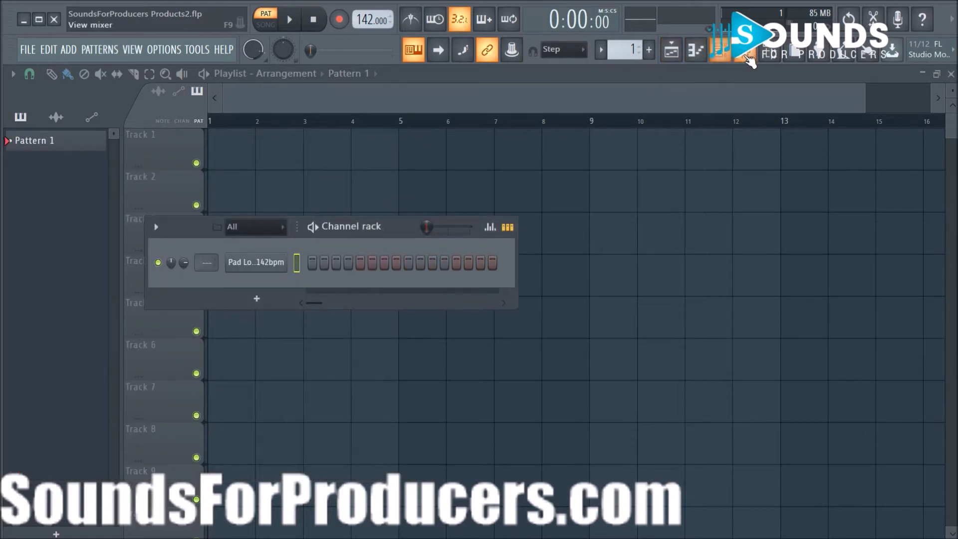
pyautogui.click(769, 50)
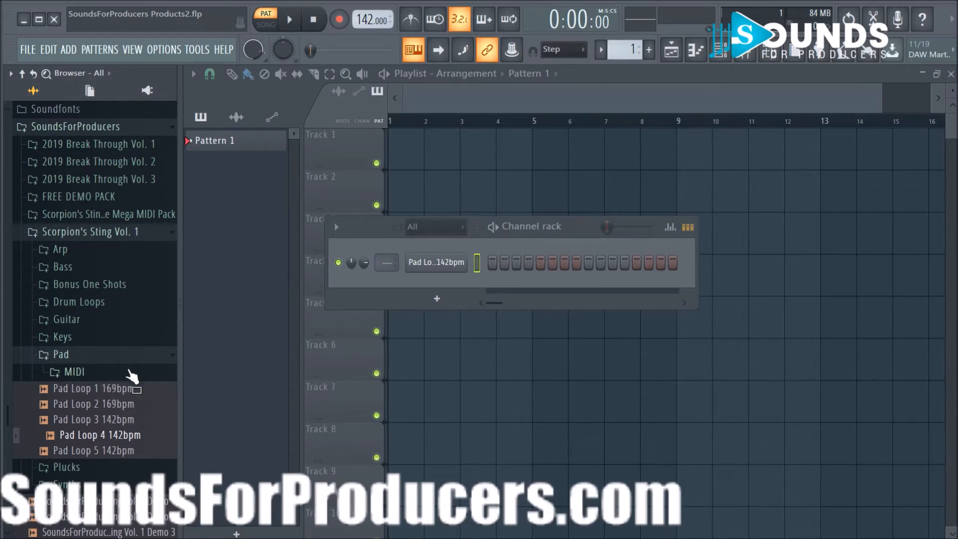
pyautogui.moveTo(82, 436); pyautogui.dragTo(396, 155)
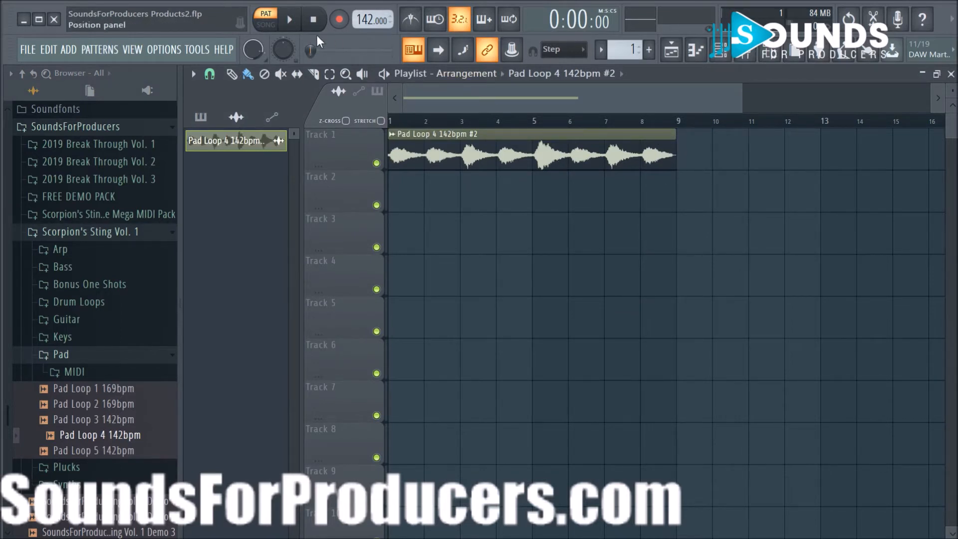
# - Switch playback to song mode and play the Pad Loop 4 clip in the playlist
pyautogui.click(268, 25)
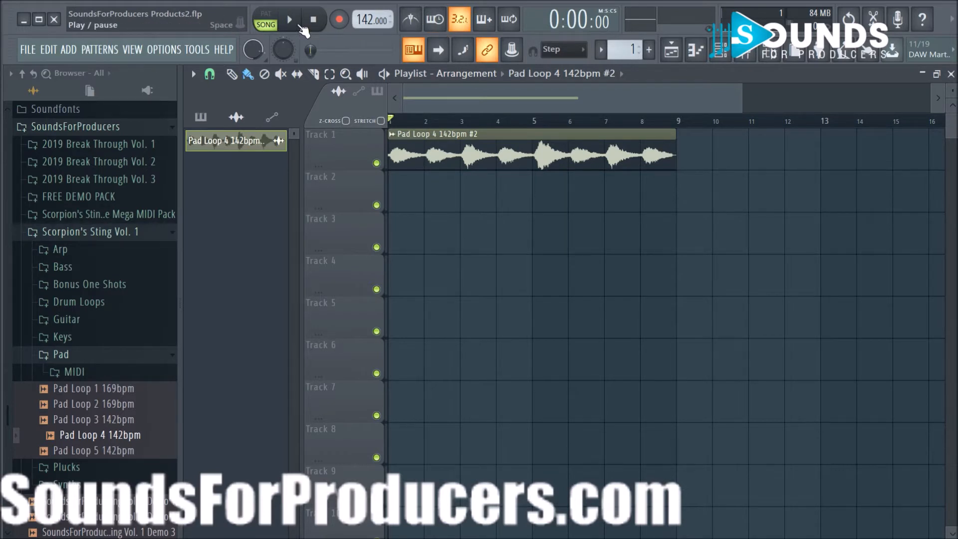
pyautogui.click(300, 25)
pyautogui.scroll(-1, 512, 125)
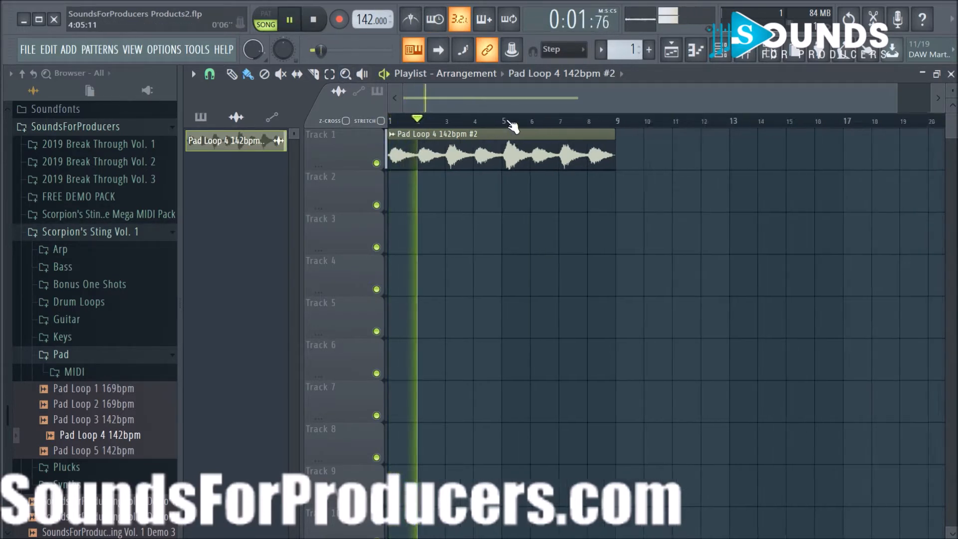
pyautogui.scroll(-1, 512, 125)
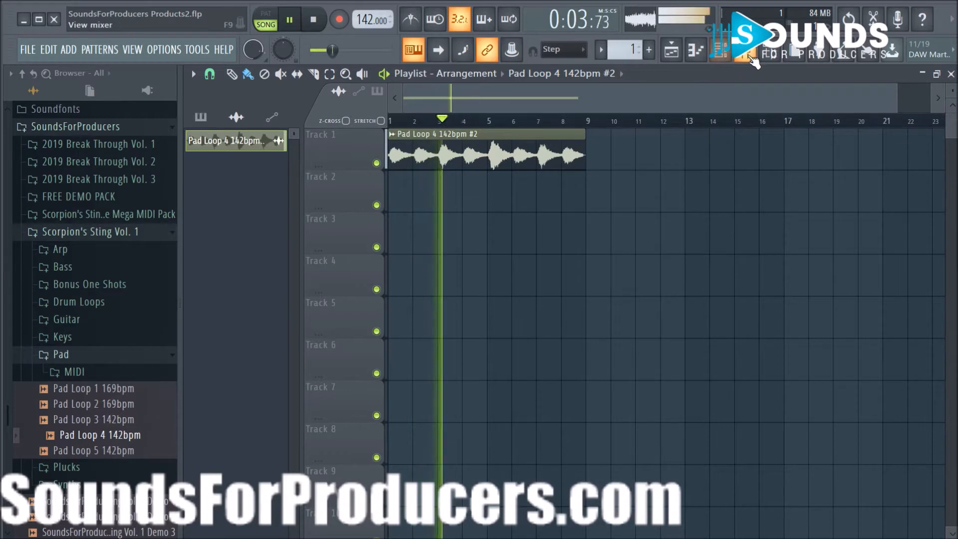
# - Hide the browser and open the channel settings of the Pad Loop 4 142bpm #2 audio clip
pyautogui.click(767, 53)
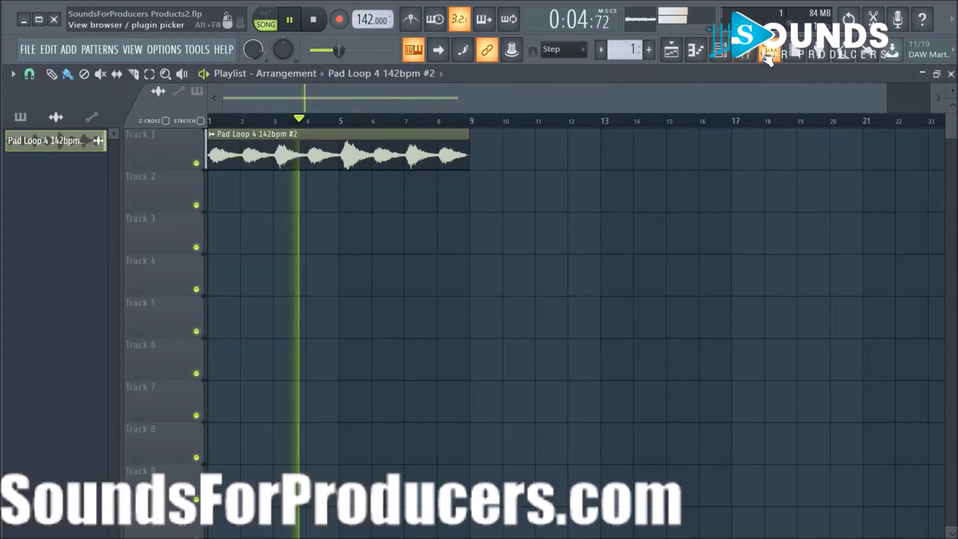
pyautogui.click(734, 60)
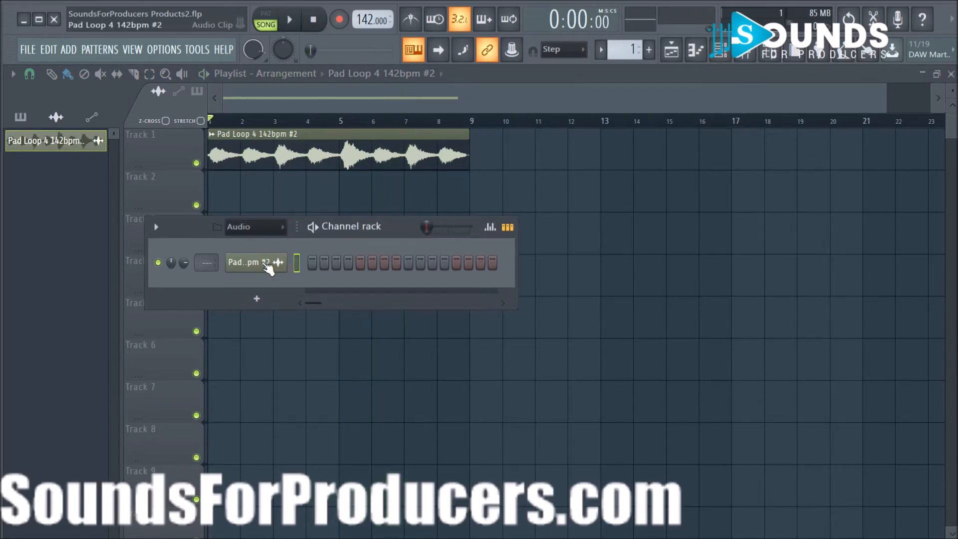
pyautogui.click(257, 266)
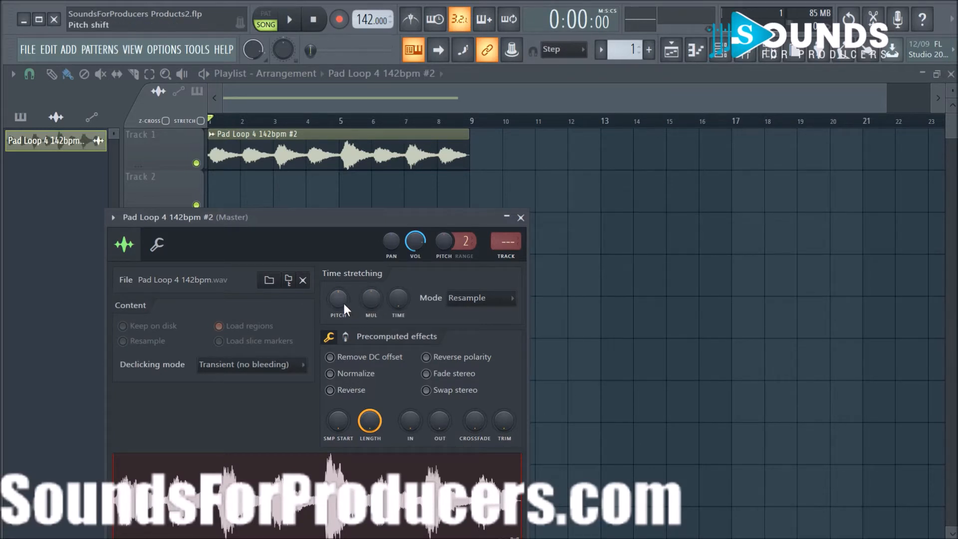
# - Try the Stretch time-stretching mode with the clip's pitch shifted by +100 cents, and reset the pitch
pyautogui.click(480, 300)
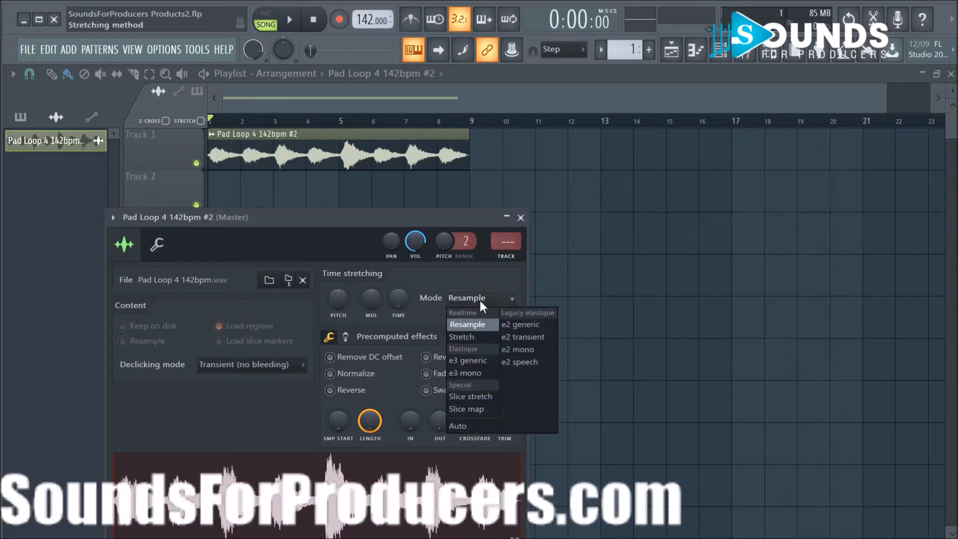
pyautogui.click(477, 336)
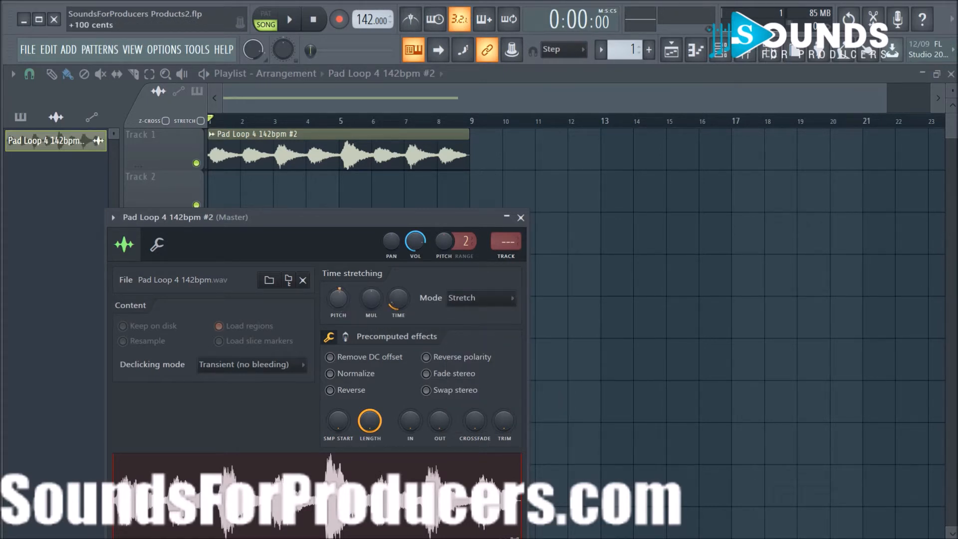
pyautogui.rightClick(339, 303)
pyautogui.click(388, 308)
# - Set the clip's time-stretching mode to e3 generic, raise its pitch slightly, and play the result
pyautogui.click(478, 302)
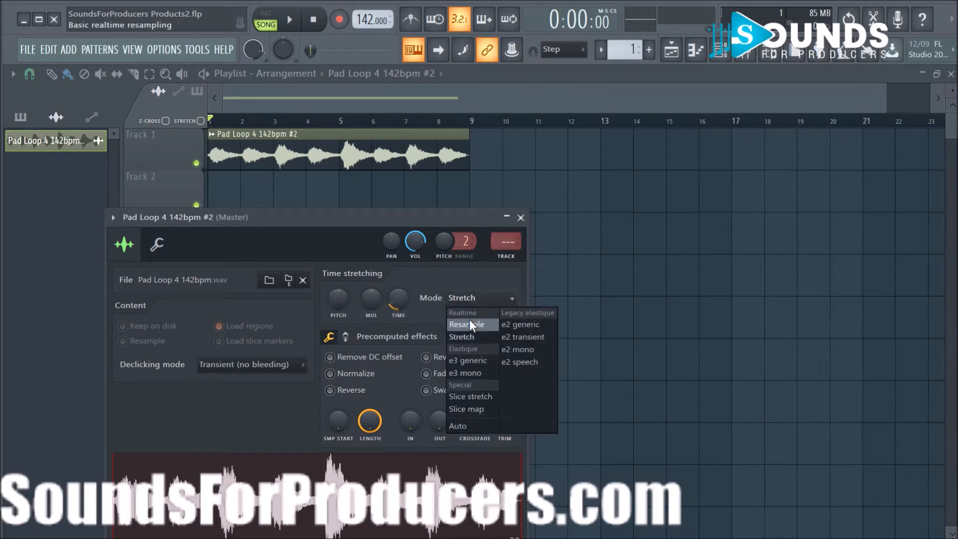
pyautogui.click(472, 361)
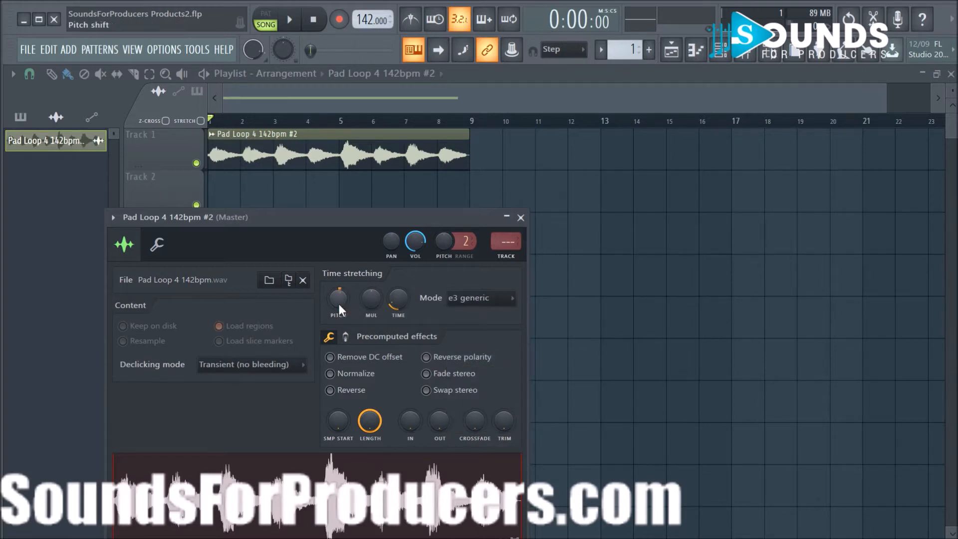
pyautogui.moveTo(340, 308); pyautogui.dragTo(339, 329)
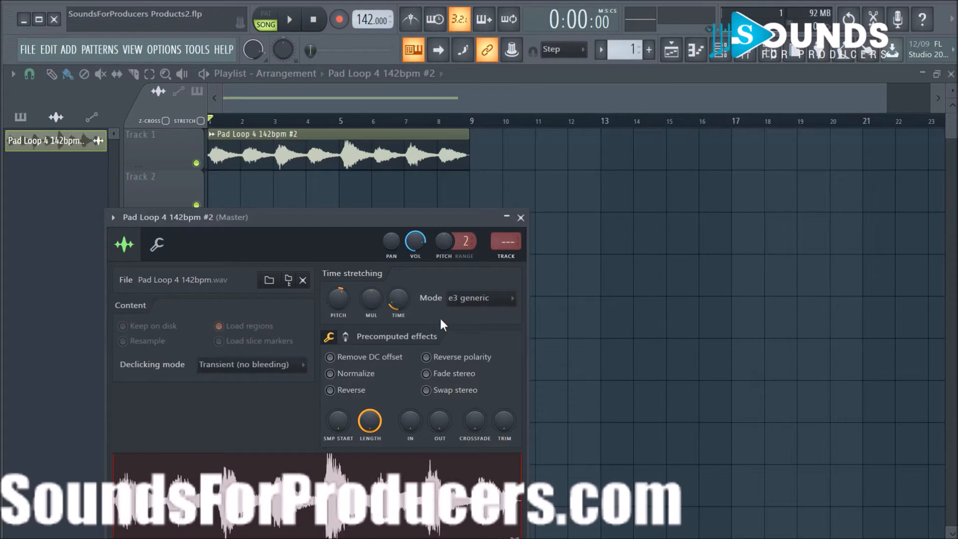
pyautogui.click(299, 22)
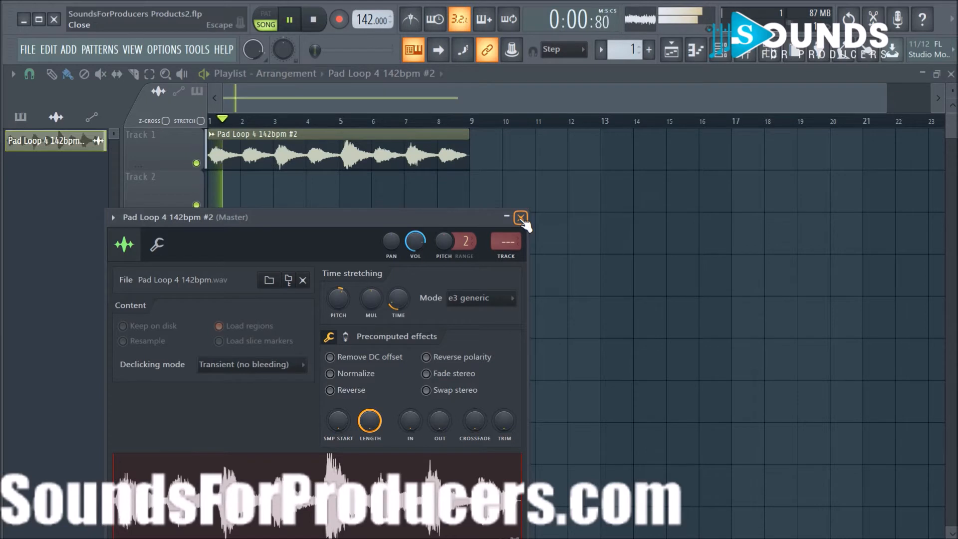
# - Close the Pad Loop 4 channel settings and stop playback
pyautogui.scroll(3, 462, 127)
pyautogui.moveTo(458, 105); pyautogui.dragTo(386, 108)
pyautogui.scroll(-3, 474, 128)
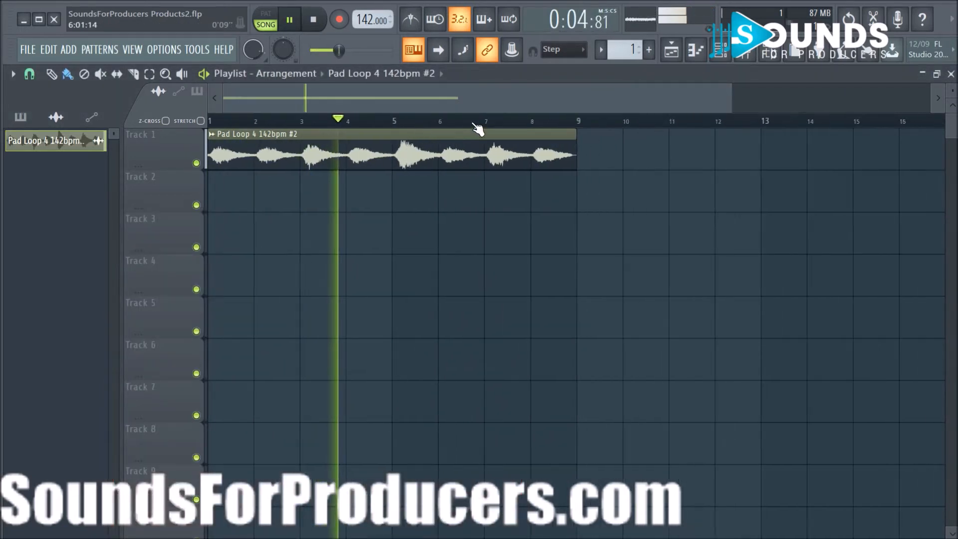
pyautogui.click(313, 20)
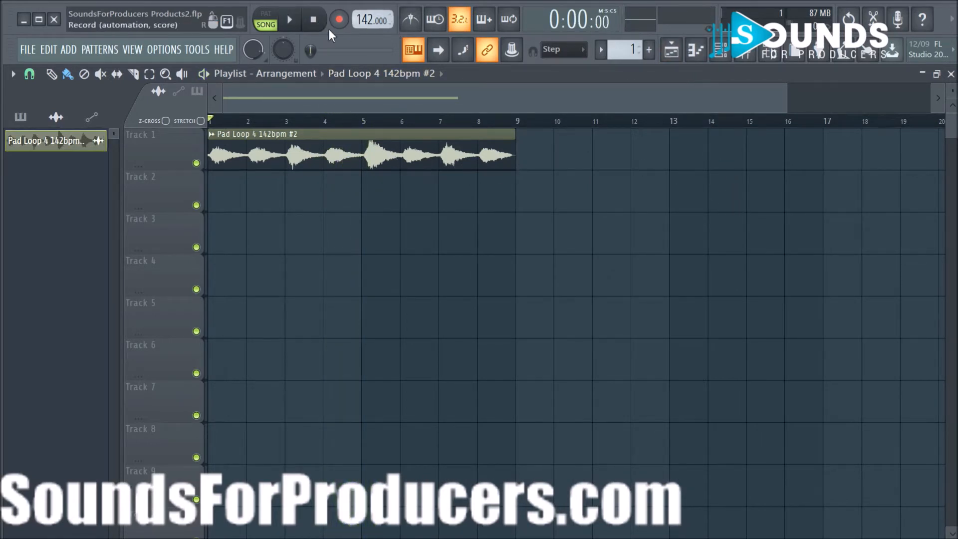
# - Show the channel rack and add a new Xpand!2 instrument channel
pyautogui.click(720, 50)
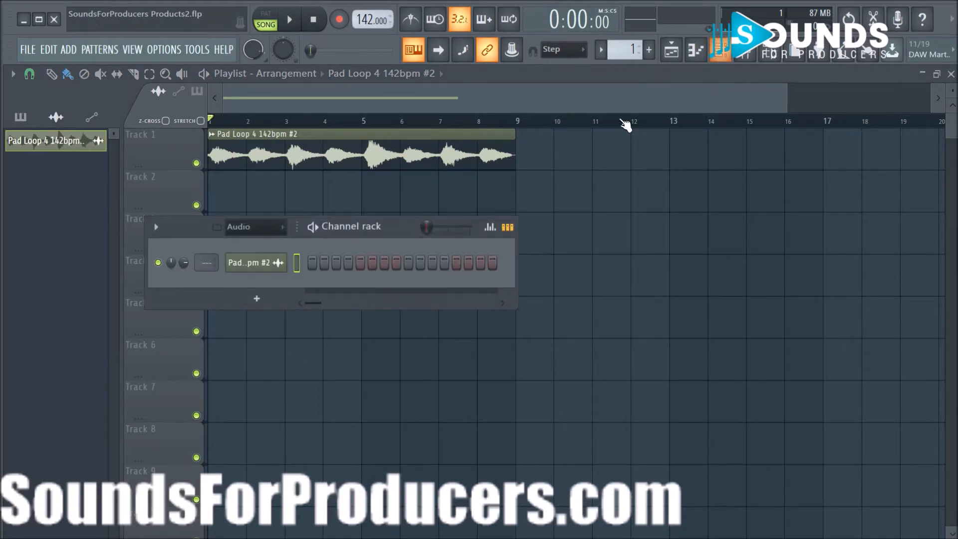
pyautogui.moveTo(381, 229); pyautogui.dragTo(541, 237)
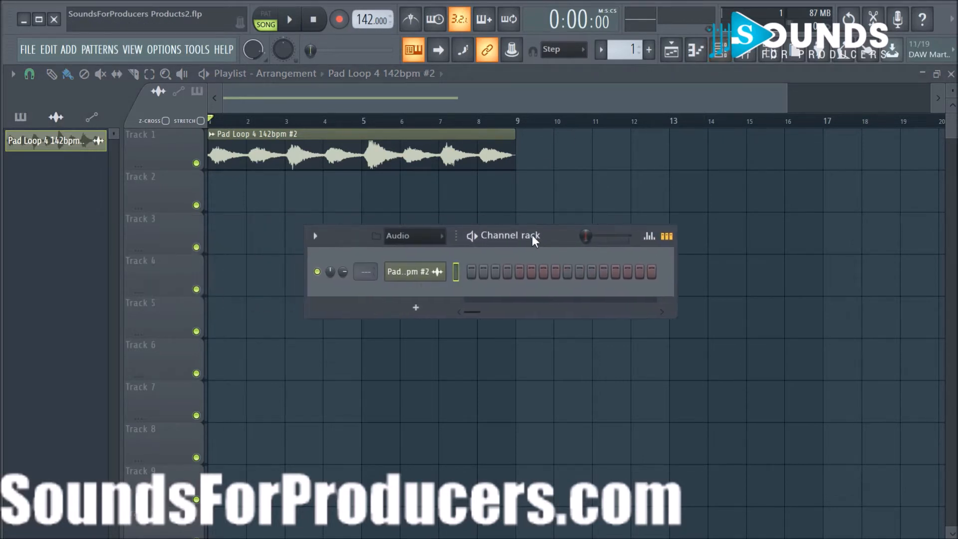
pyautogui.click(419, 308)
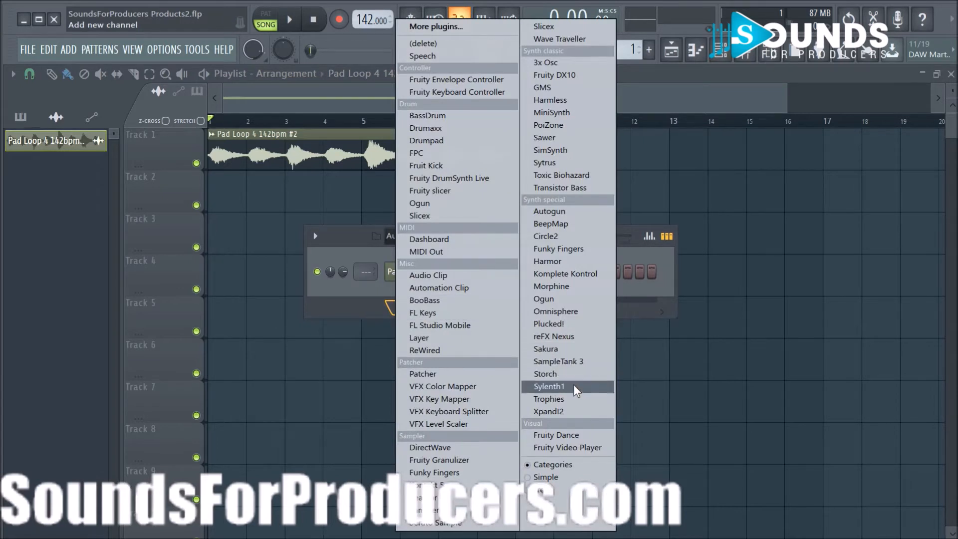
pyautogui.click(551, 412)
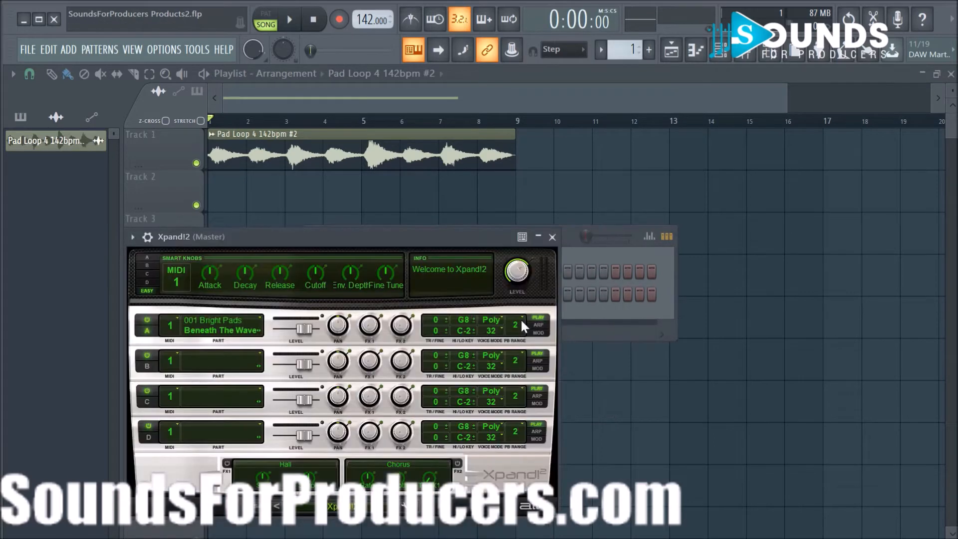
# - Load the Smooth+ sound from the 007 Soft Leads category into part A of Xpand!2
pyautogui.click(214, 337)
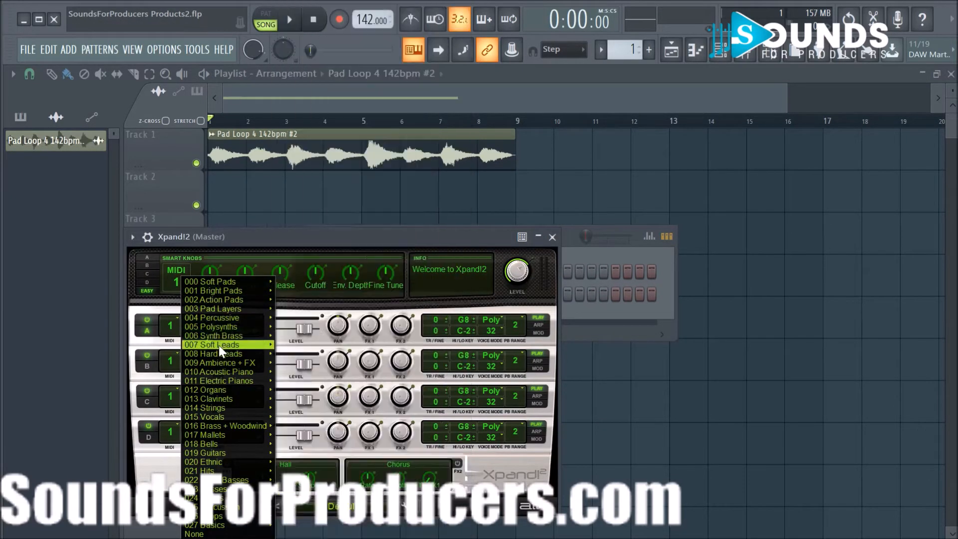
pyautogui.moveTo(223, 346)
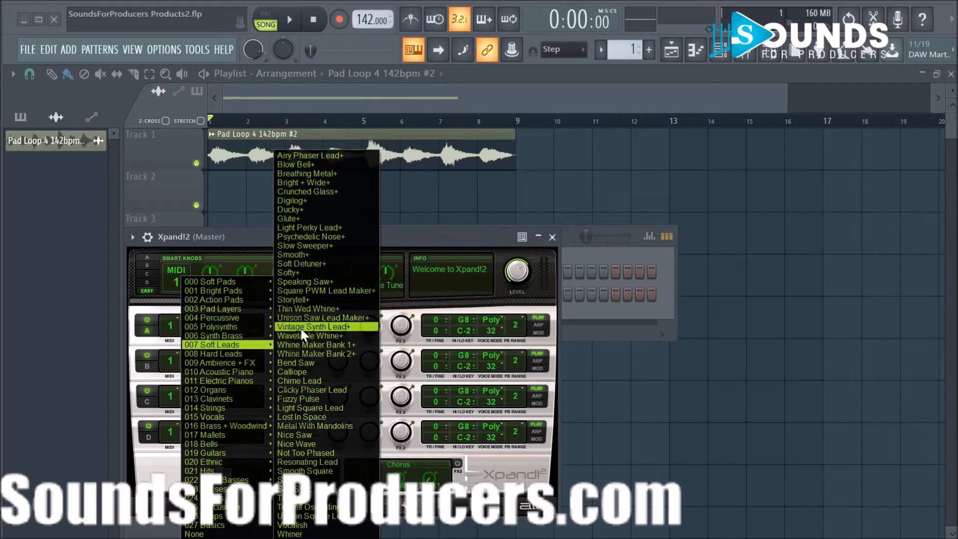
pyautogui.click(298, 255)
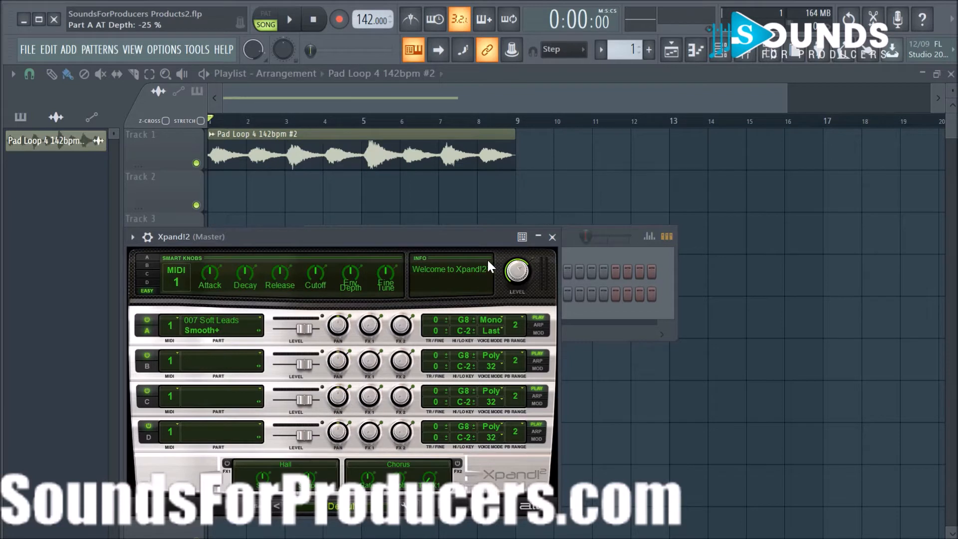
# - Play the pad loop while trying Smooth+ lead notes over it, and finish by closing Xpand!2 and stopping playback
pyautogui.press('c')
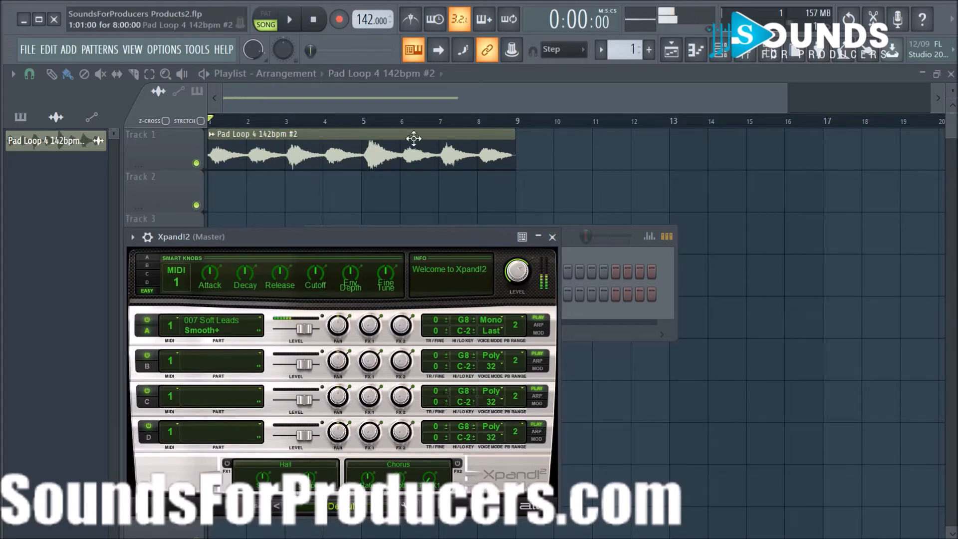
pyautogui.click(289, 20)
pyautogui.press('c')
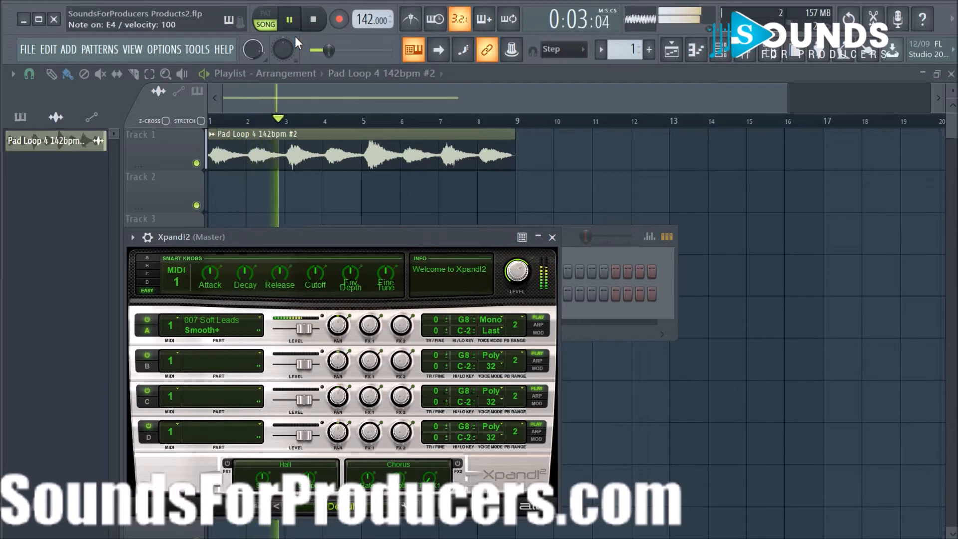
pyautogui.press('g')
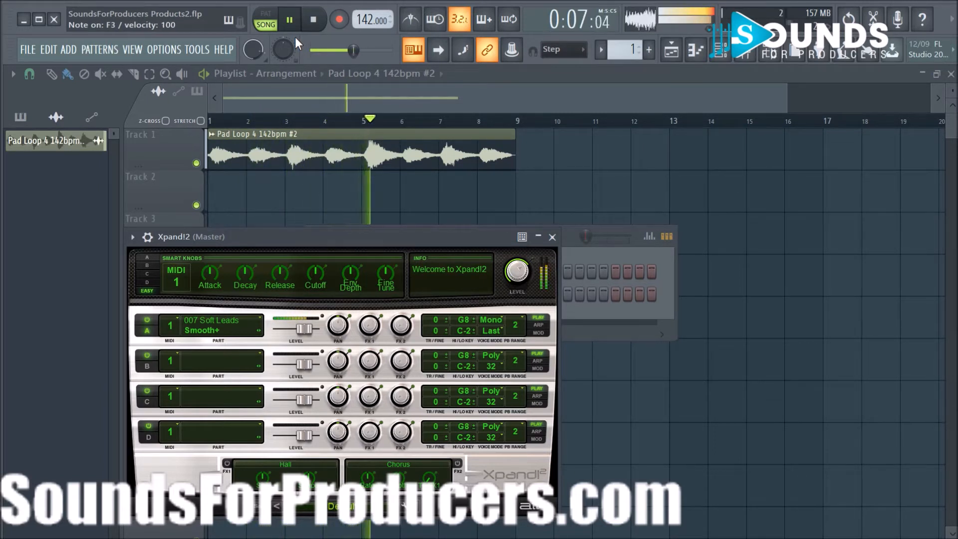
pyautogui.press('j')
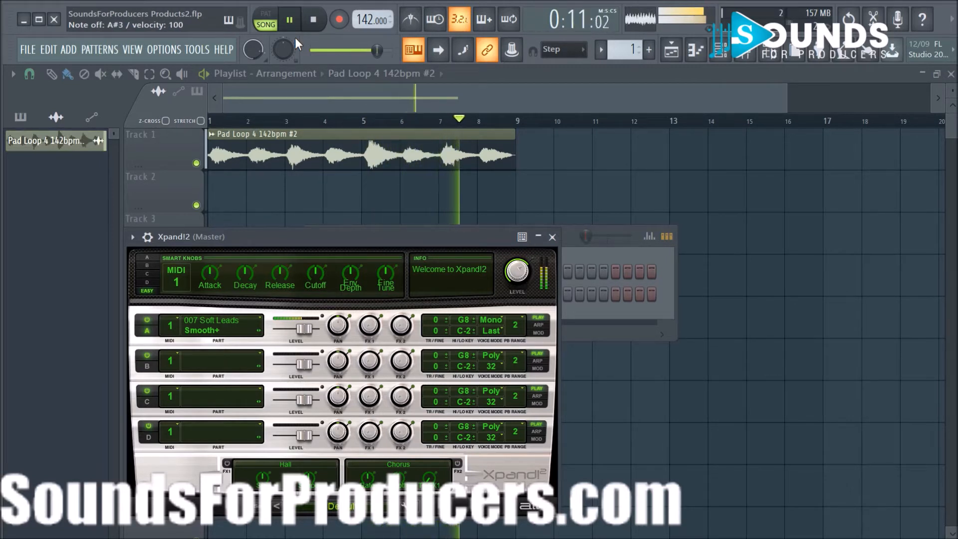
pyautogui.press('g')
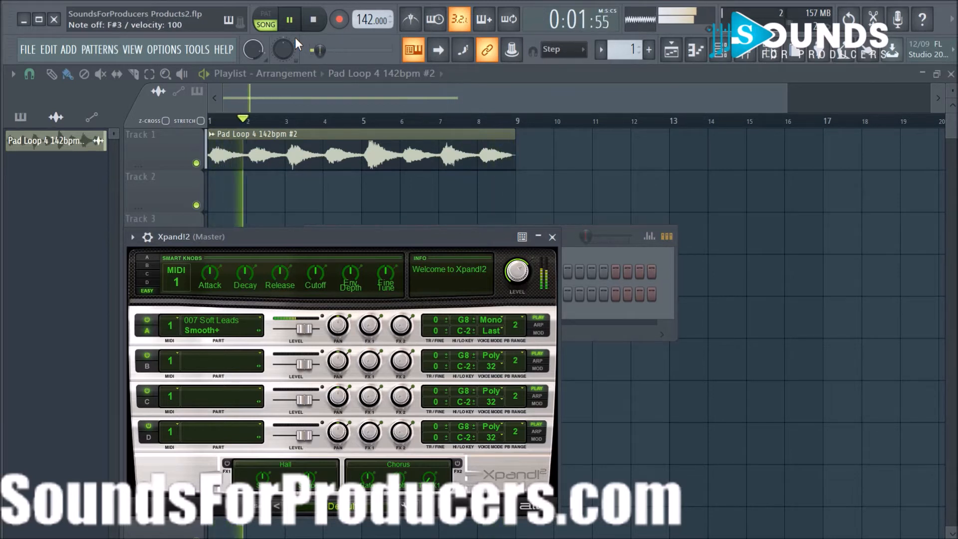
pyautogui.press('i')
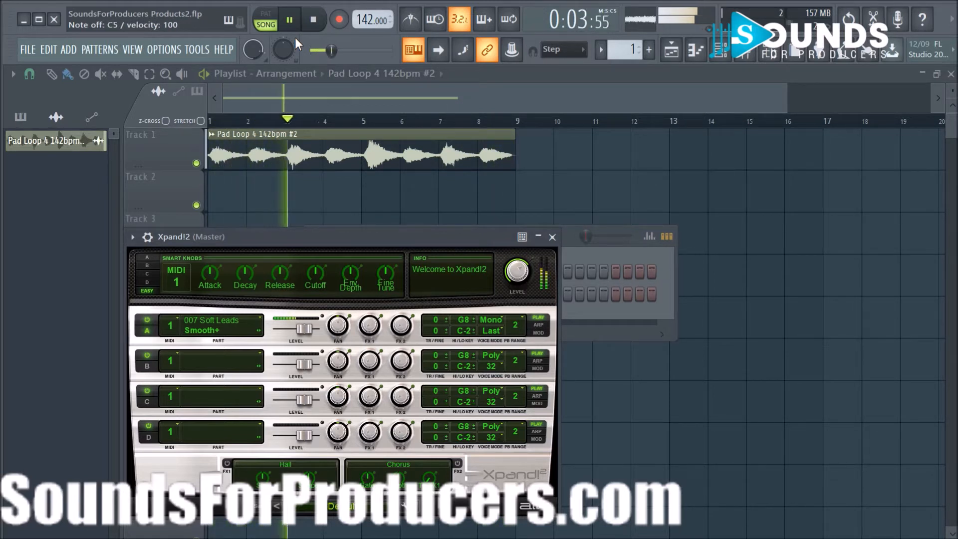
pyautogui.press('9')
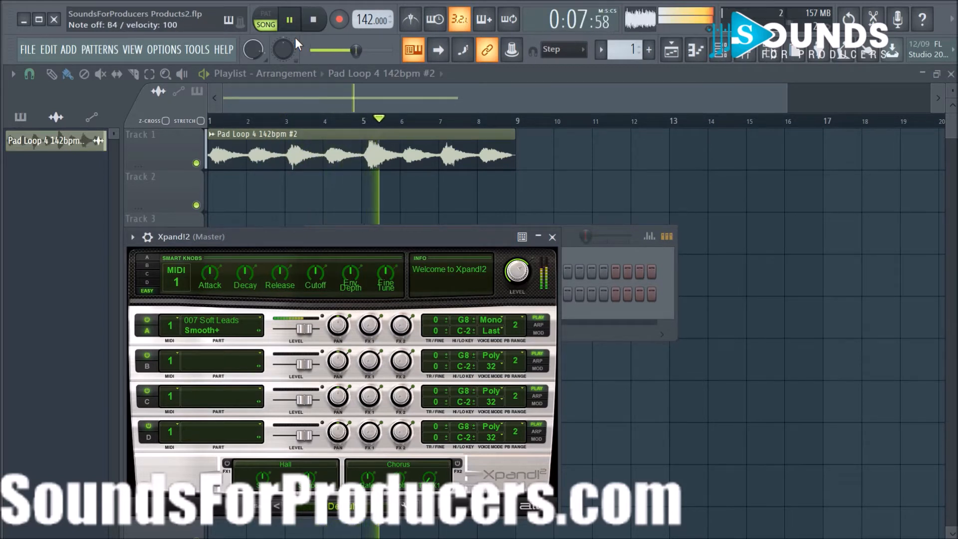
pyautogui.press('i')
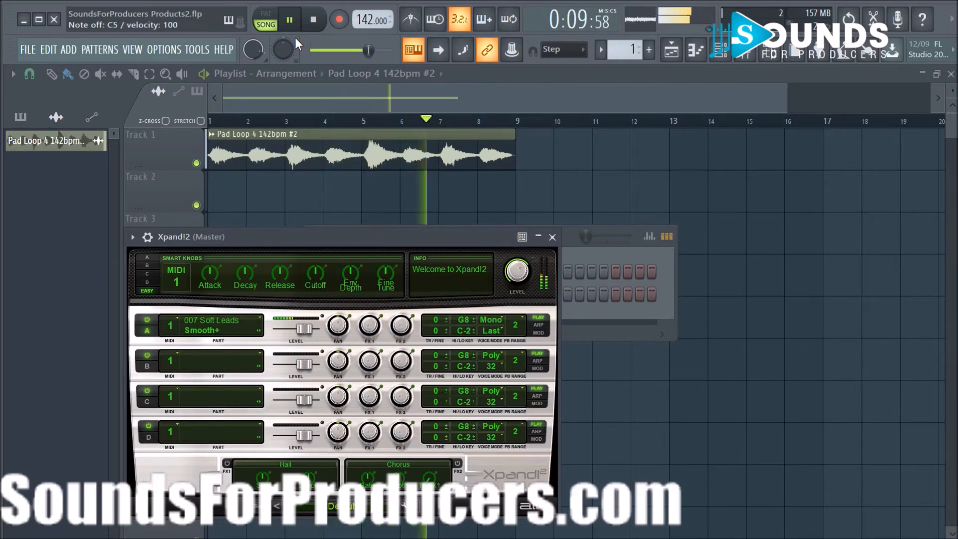
pyautogui.click(552, 237)
pyautogui.press('space')
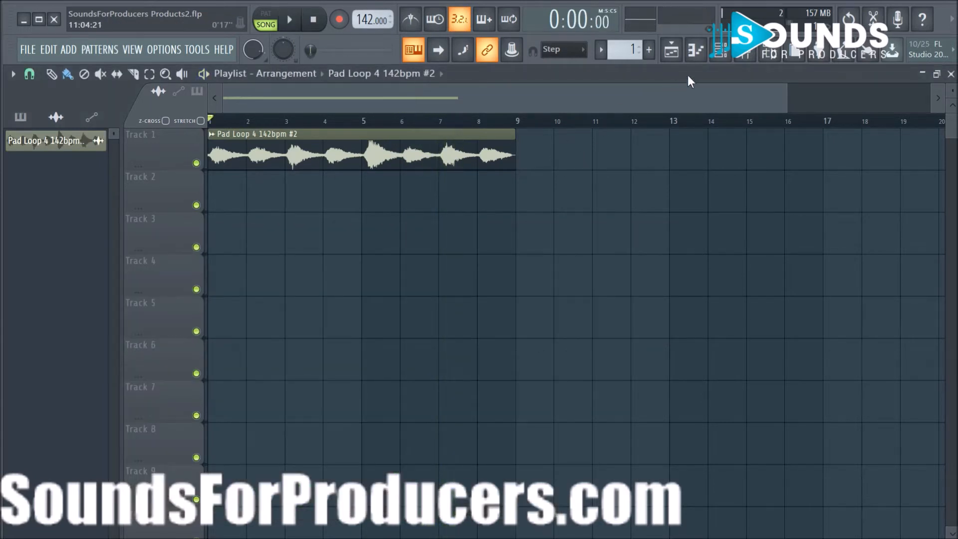
# - Open the piano roll of the Xpand!2 channel from the channel rack
pyautogui.click(696, 49)
pyautogui.rightClick(422, 294)
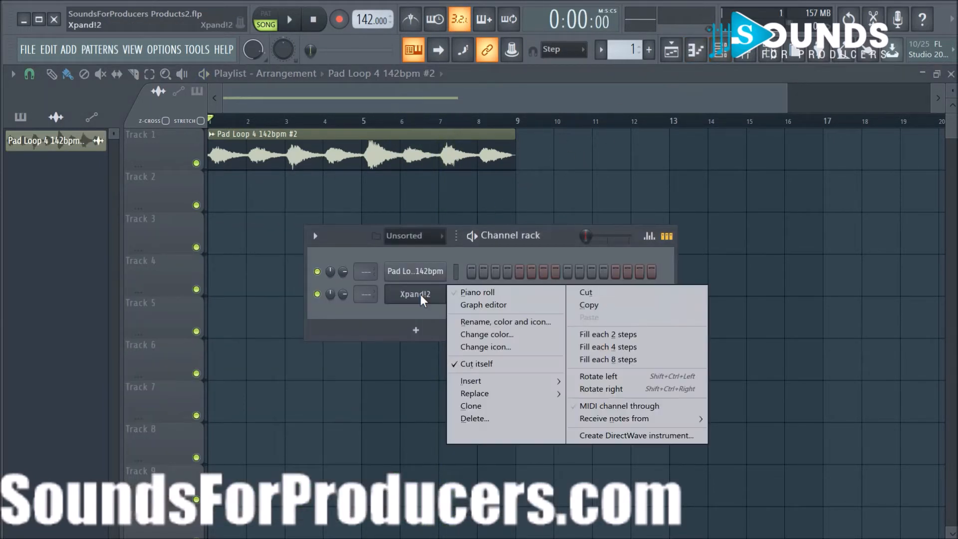
pyautogui.click(481, 293)
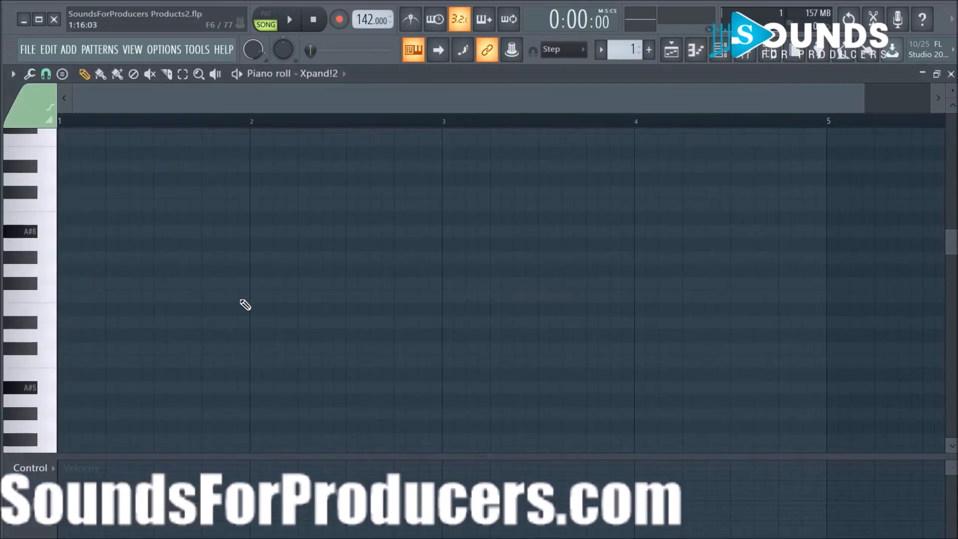
pyautogui.scroll(-5, 93, 266)
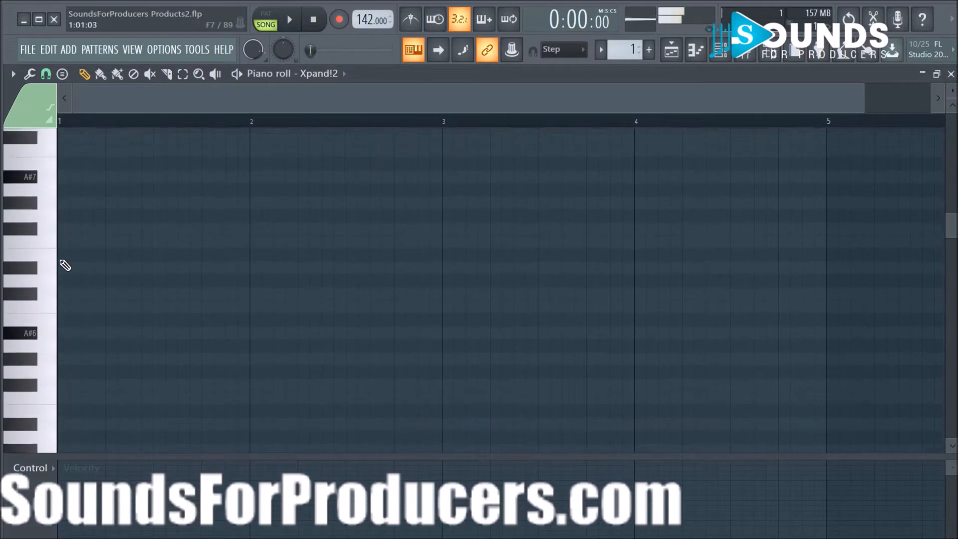
# - Play the loop and audition the piano roll keys from B4 down to G#4 against it to find matching notes
pyautogui.press('space')
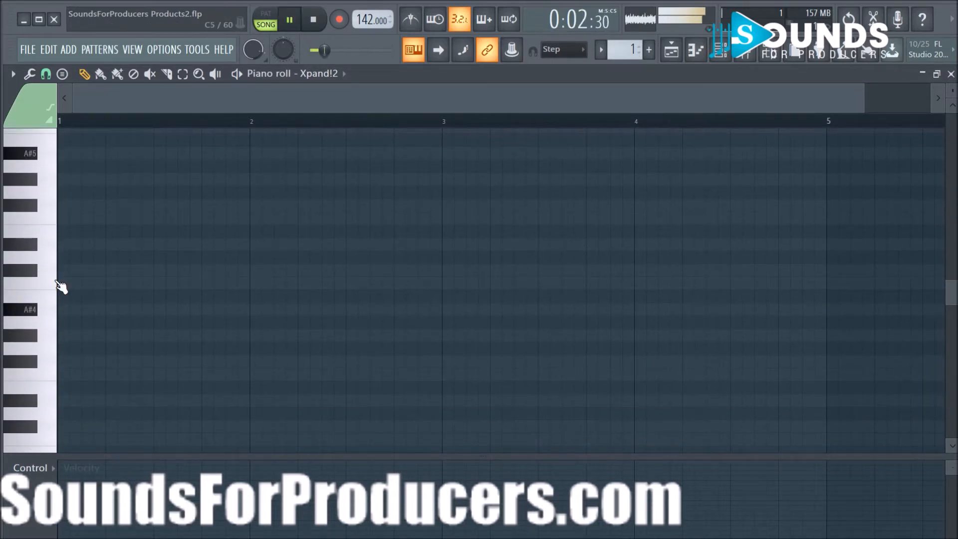
pyautogui.press('space')
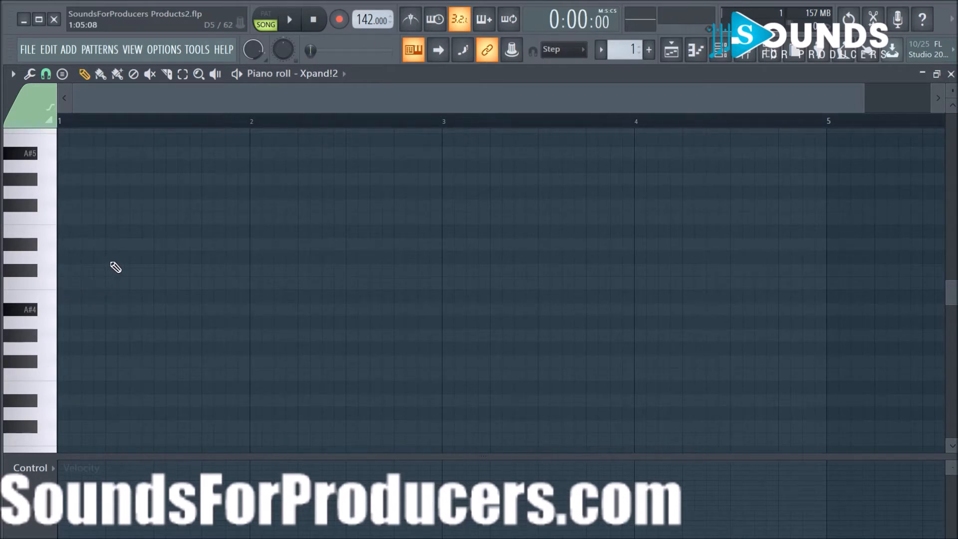
pyautogui.press('space')
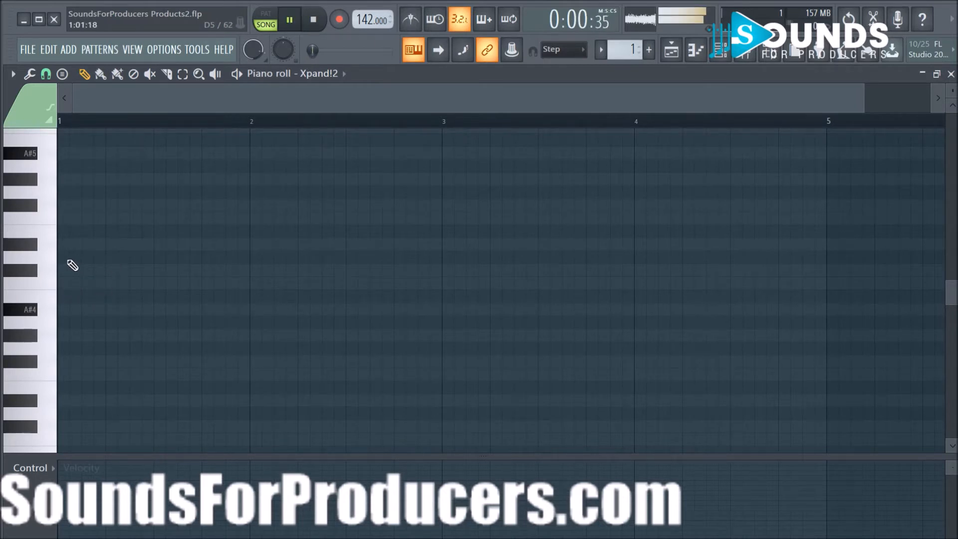
pyautogui.click(42, 301)
pyautogui.click(36, 312)
pyautogui.click(39, 324)
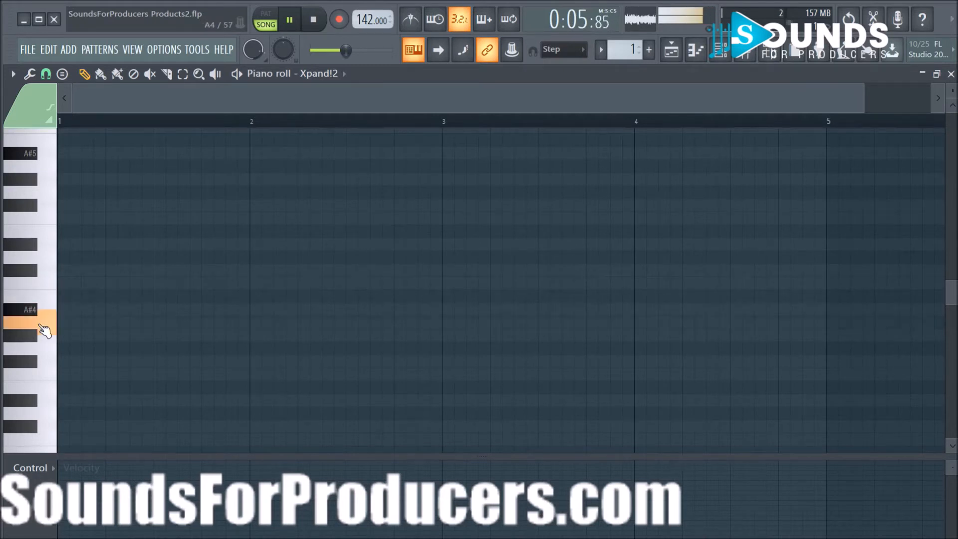
pyautogui.click(39, 342)
pyautogui.click(39, 343)
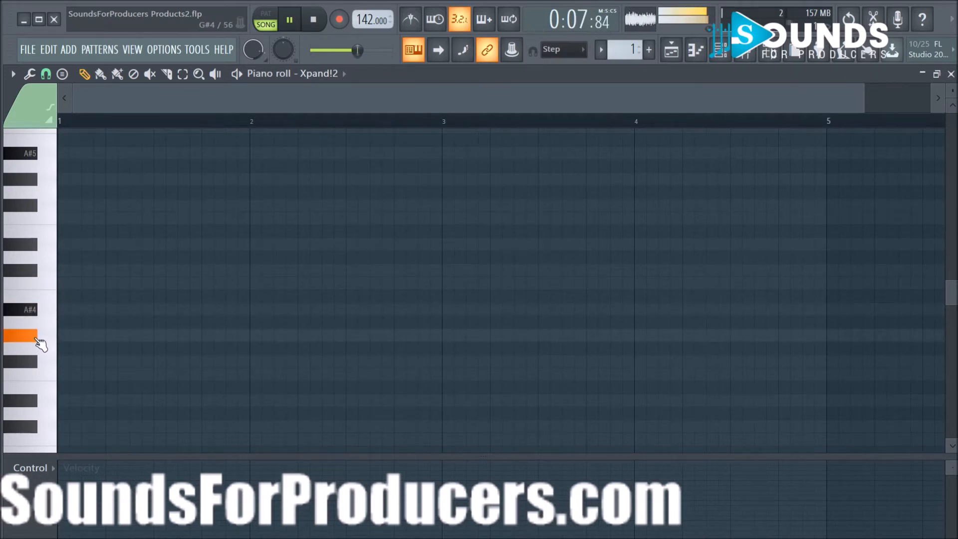
pyautogui.press('space')
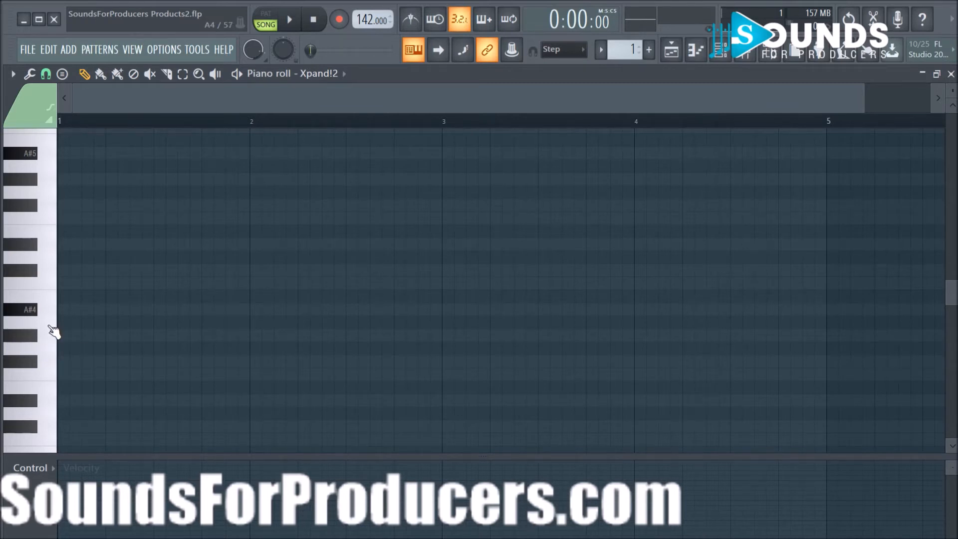
# - Audition the keys from G4 down to F4 against the loop and add an F4 note at the start of bar 1
pyautogui.press('space')
pyautogui.click(38, 348)
pyautogui.click(32, 362)
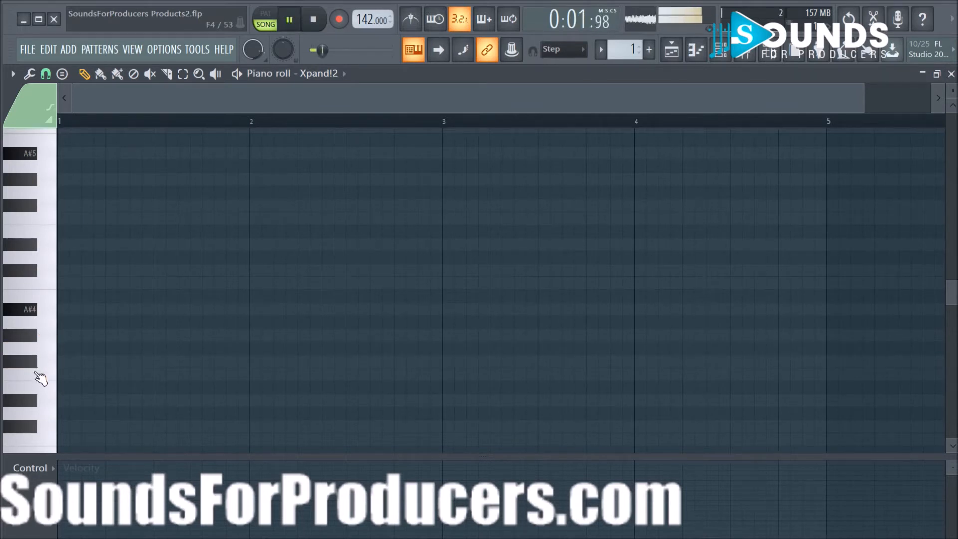
pyautogui.click(40, 379)
pyautogui.press('space')
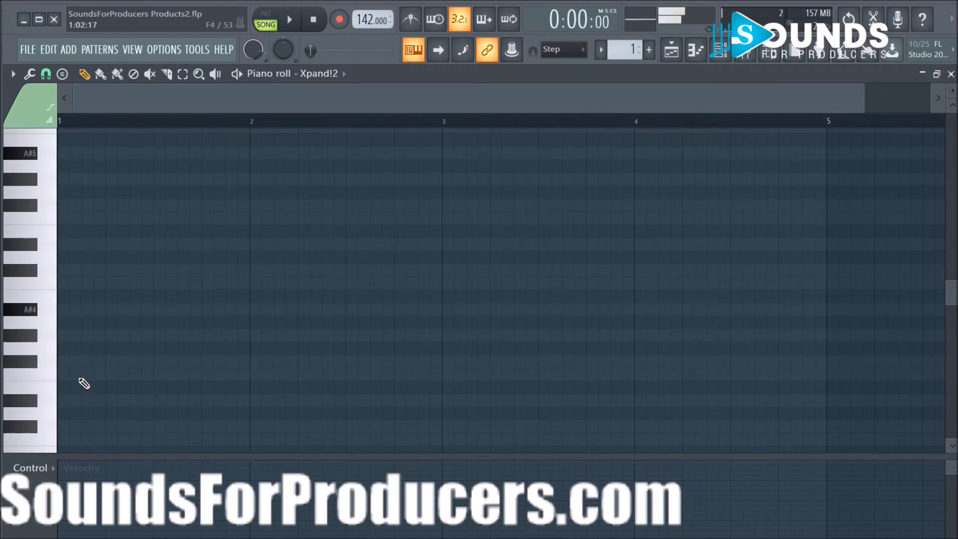
pyautogui.click(72, 375)
pyautogui.click(48, 372)
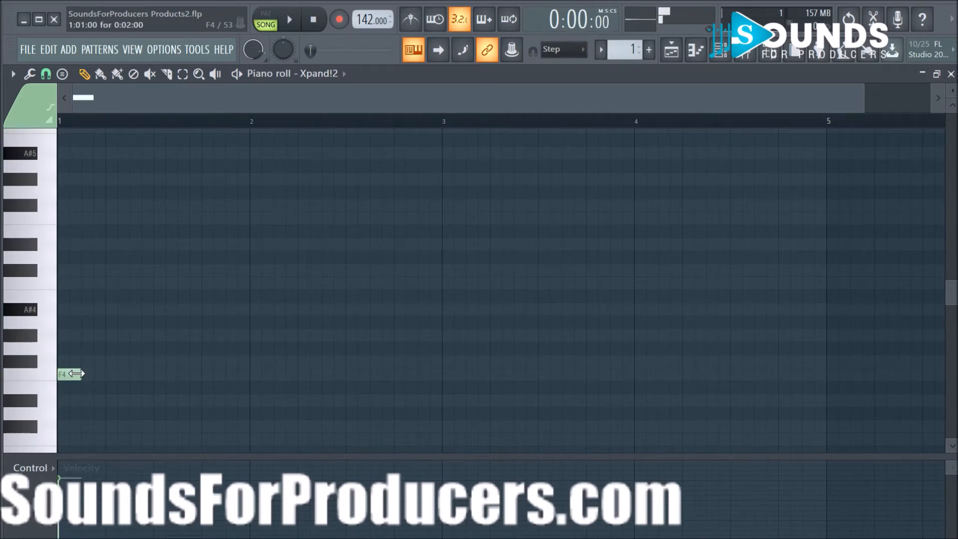
# - Audition the keys from F4 down to C#4 against the loop and add a one-beat C#4 note at the start of bar 1
pyautogui.press('space')
pyautogui.click(50, 377)
pyautogui.click(48, 394)
pyautogui.click(36, 400)
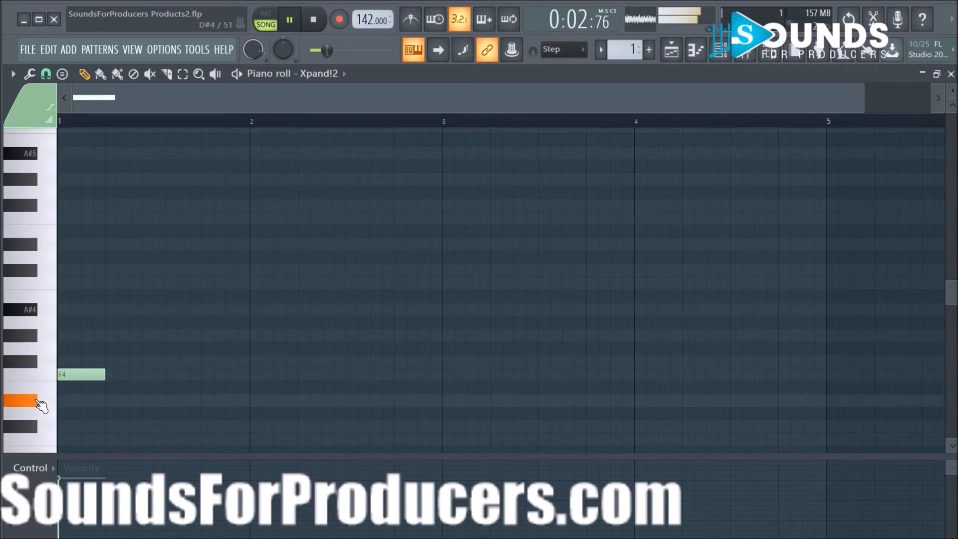
pyautogui.click(43, 418)
pyautogui.click(39, 428)
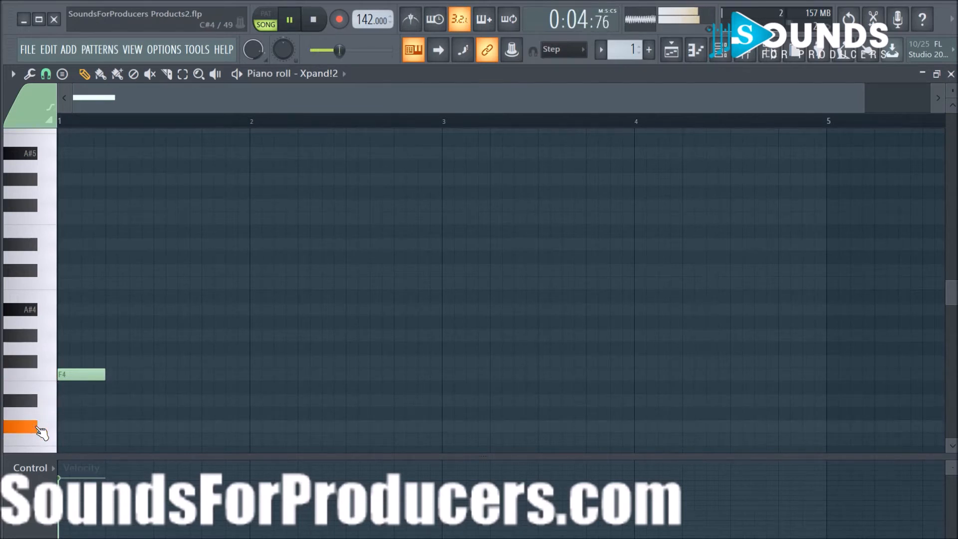
pyautogui.scroll(-2, 79, 417)
pyautogui.press('space')
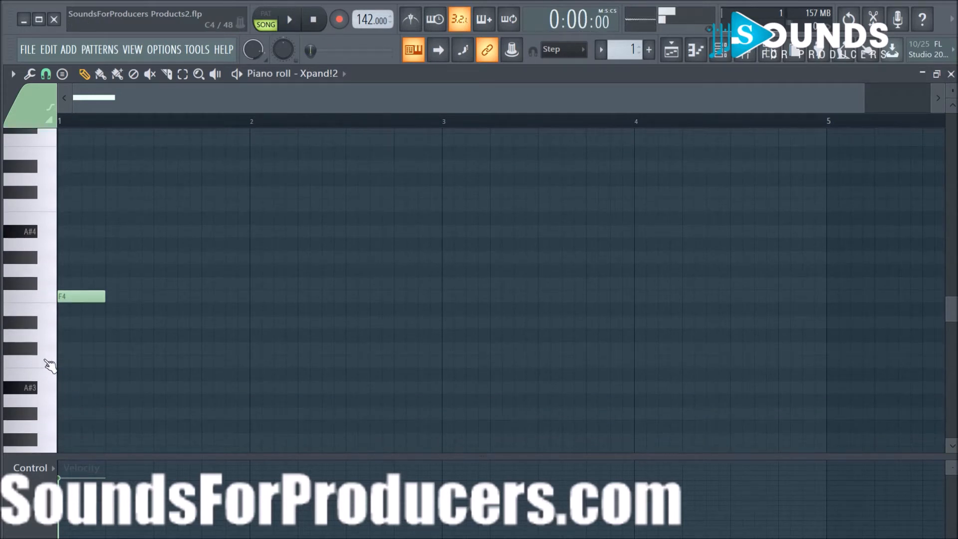
pyautogui.click(72, 348)
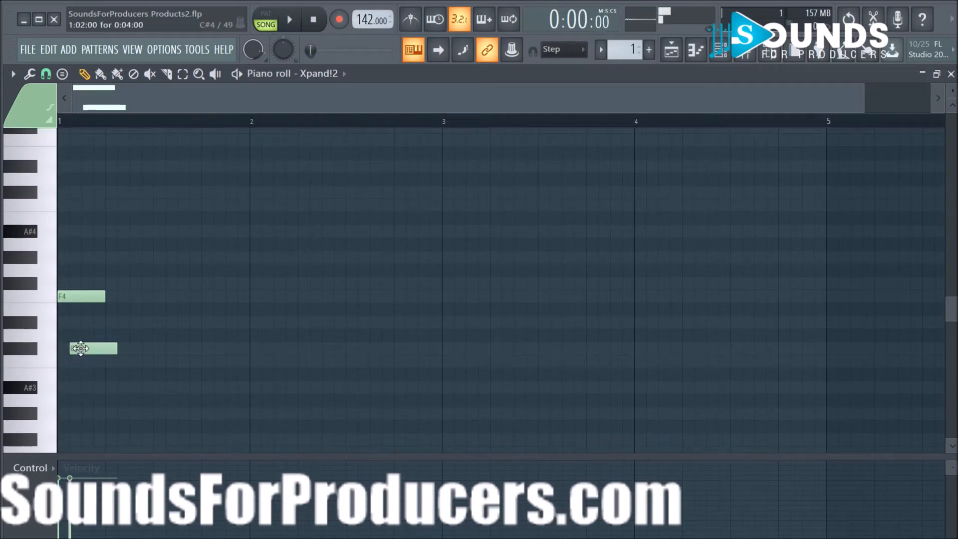
pyautogui.moveTo(80, 348); pyautogui.dragTo(68, 349)
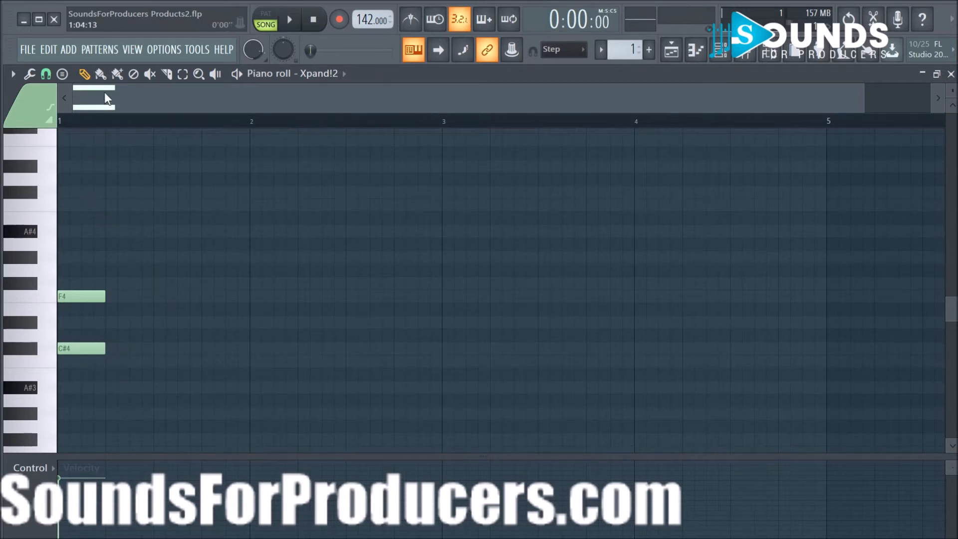
# - Set the piano roll's scale highlighting to root note C# and the Major scale
pyautogui.click(13, 73)
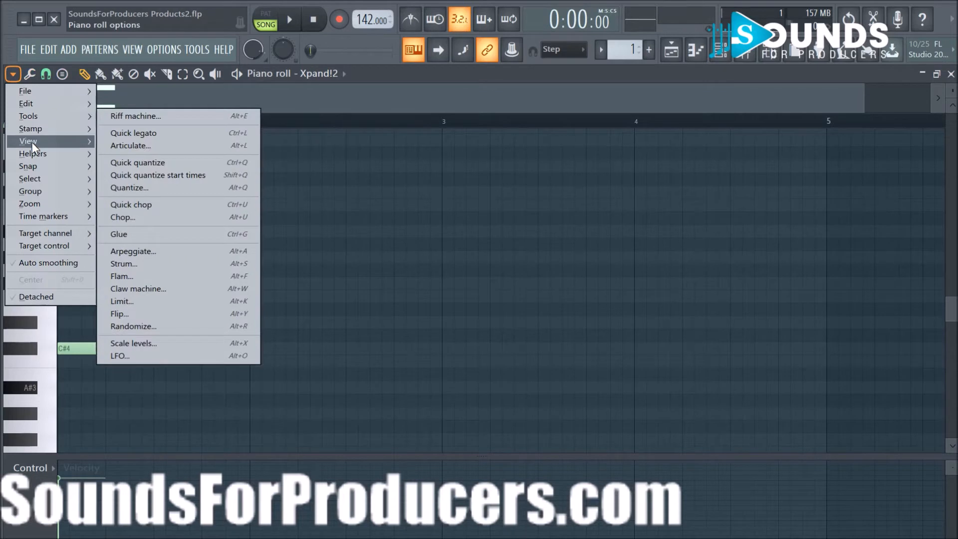
pyautogui.moveTo(34, 155)
pyautogui.moveTo(141, 166)
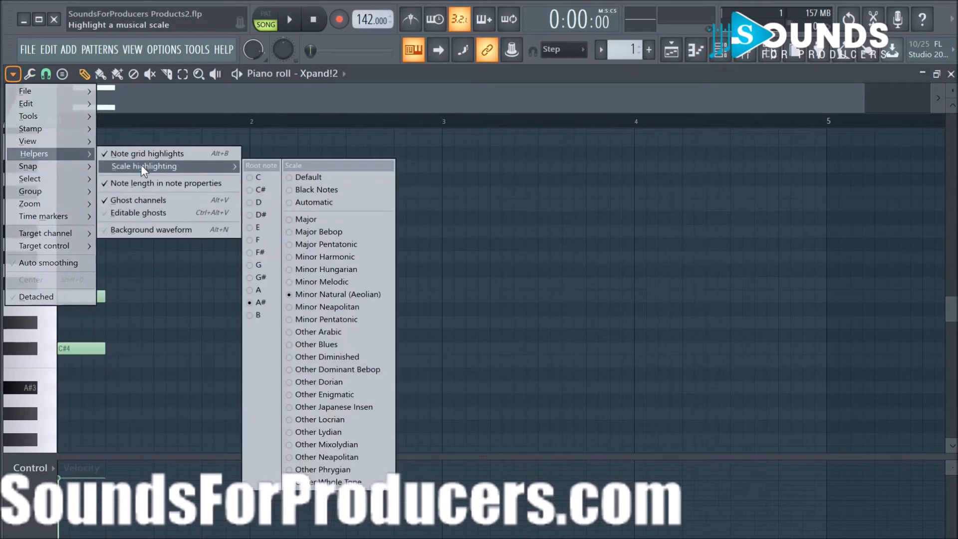
pyautogui.click(267, 190)
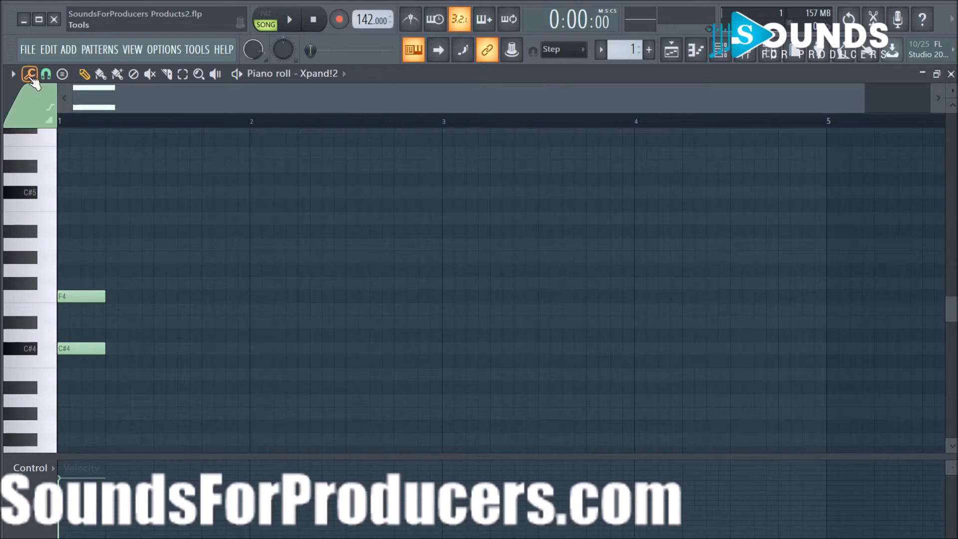
pyautogui.click(20, 76)
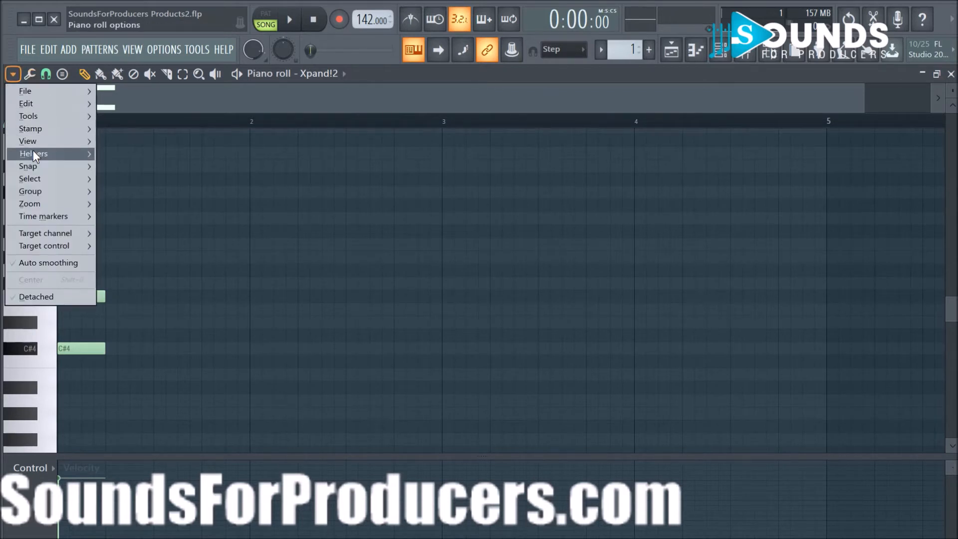
pyautogui.moveTo(32, 150)
pyautogui.moveTo(147, 169)
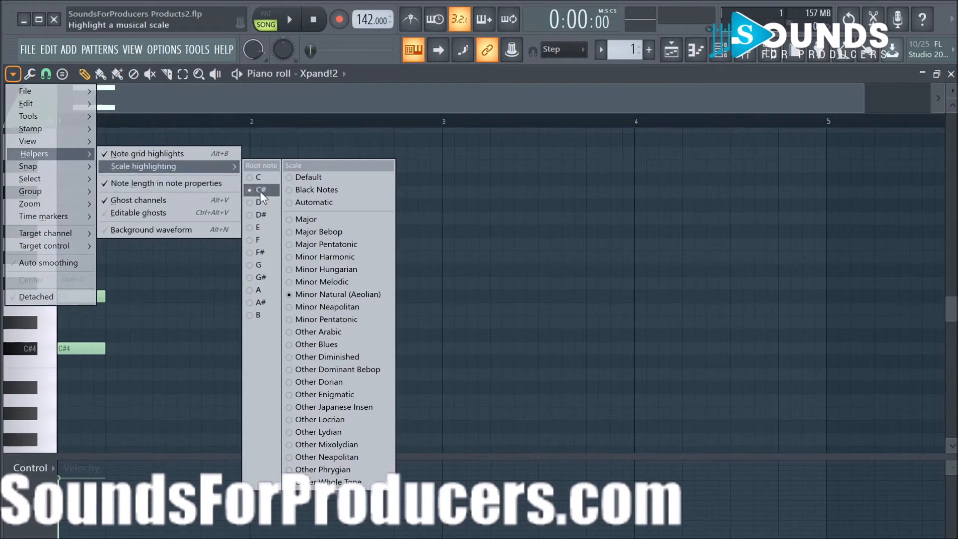
pyautogui.click(318, 219)
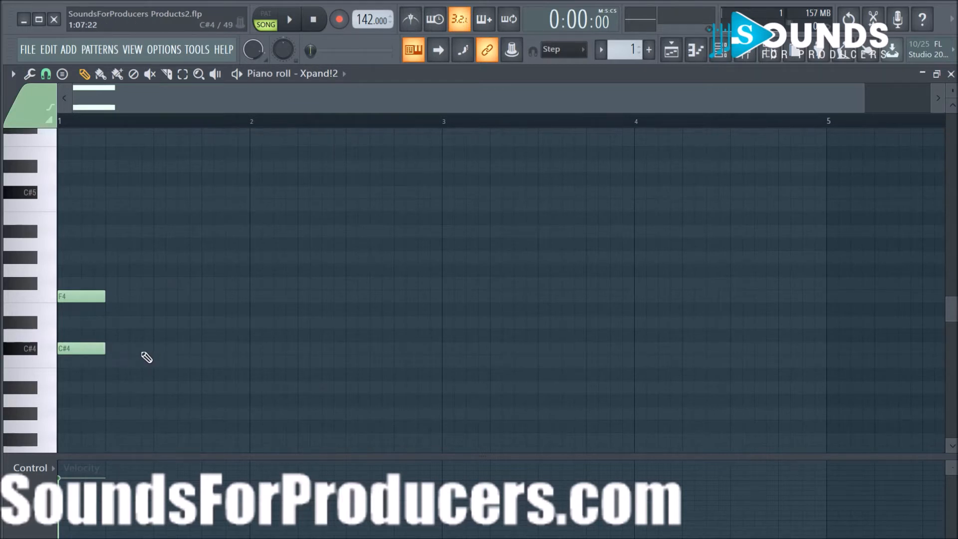
# - Audition the keys from D#4 up to F#4 against the loop and add one-beat D#4 and F#4 notes at the start of bar 1
pyautogui.press('space')
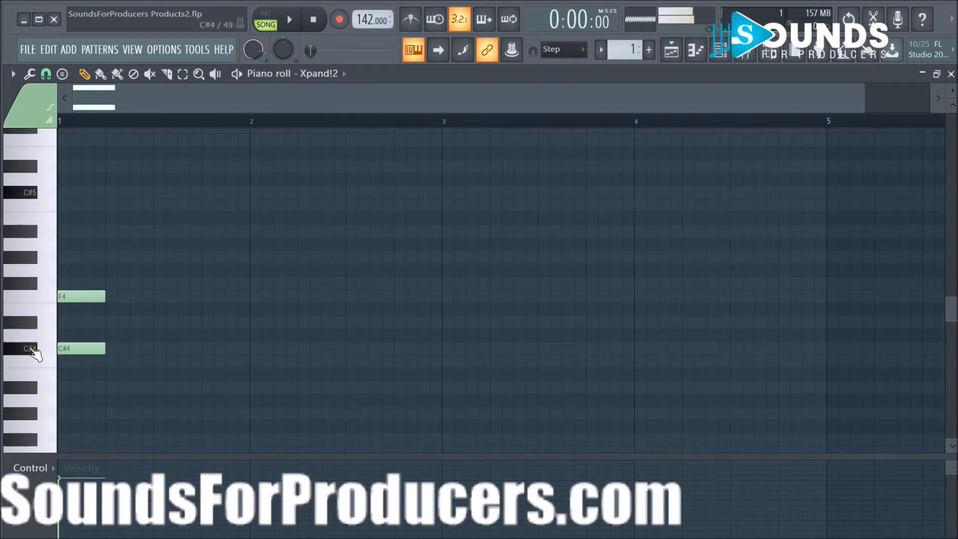
pyautogui.click(34, 324)
pyautogui.click(65, 321)
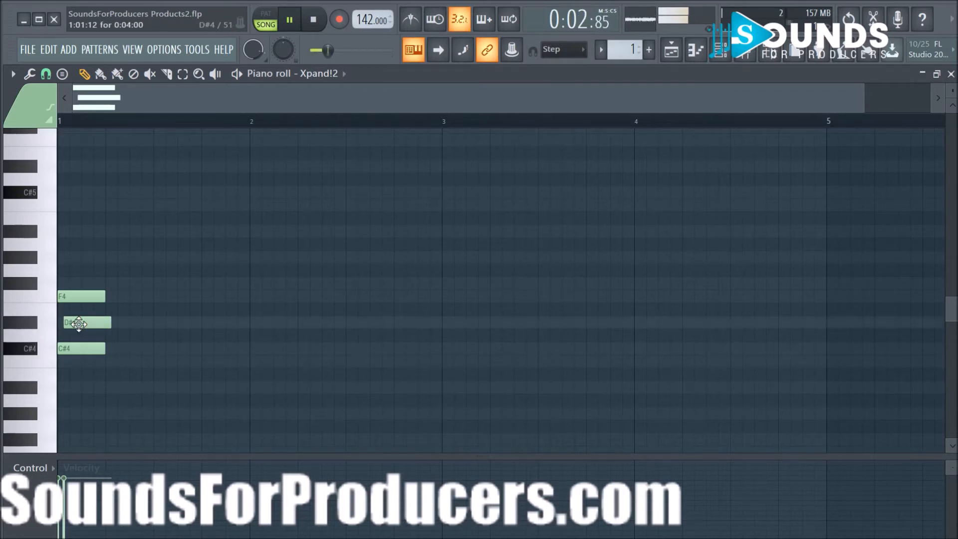
pyautogui.moveTo(79, 323); pyautogui.dragTo(69, 324)
pyautogui.click(36, 296)
pyautogui.click(37, 283)
pyautogui.click(77, 284)
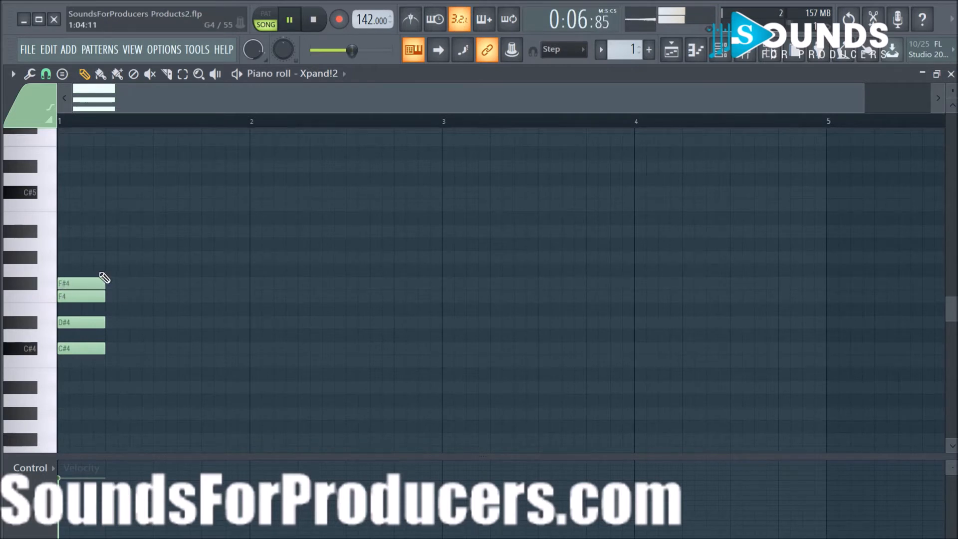
# - Restart the loop, audition the G#4 key, and add a one-beat G#4 note at the start of bar 1
pyautogui.press('space')
pyautogui.click(43, 260)
pyautogui.click(45, 261)
pyautogui.press('space')
pyautogui.click(41, 261)
pyautogui.click(65, 257)
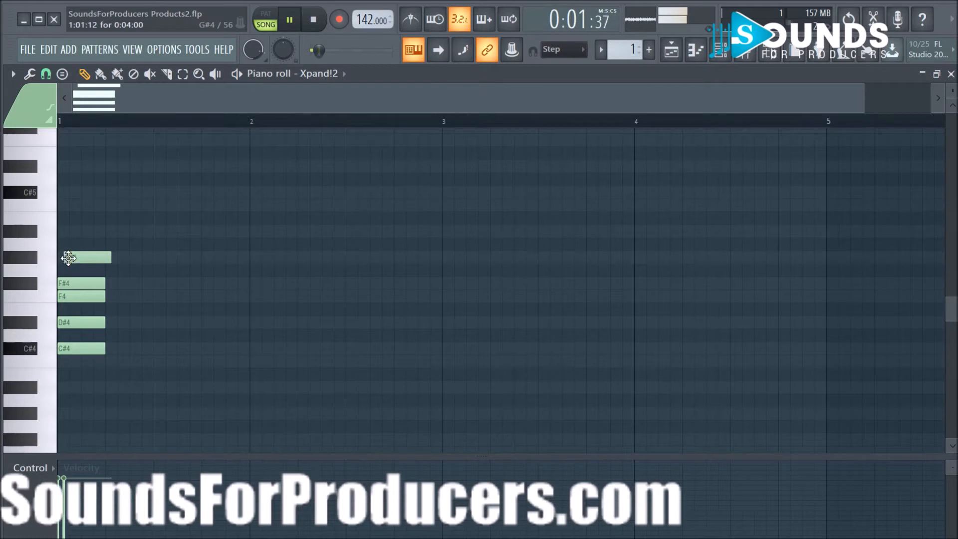
pyautogui.press('space')
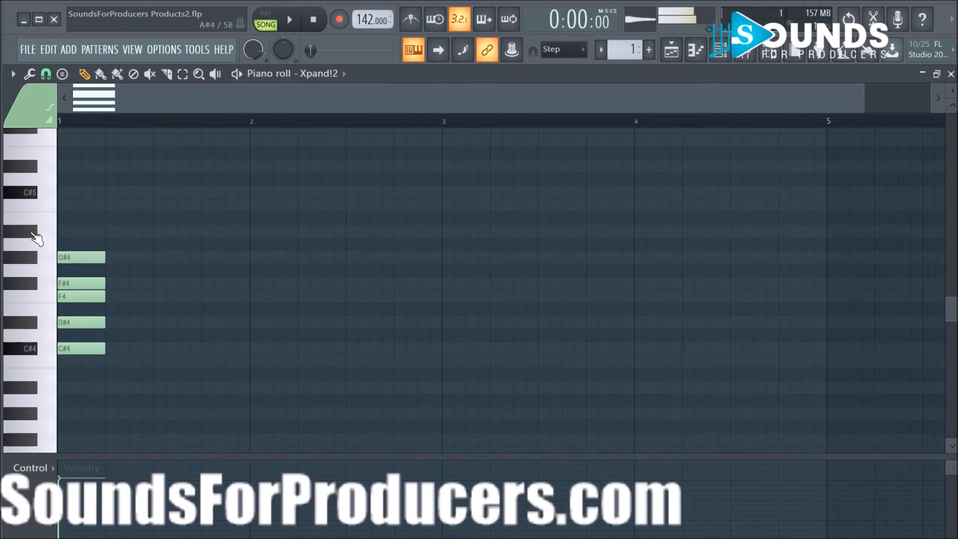
# - Add one-beat A#4, C5 and C#5 notes at the start of bar 1 to complete the C# major scale
pyautogui.click(65, 231)
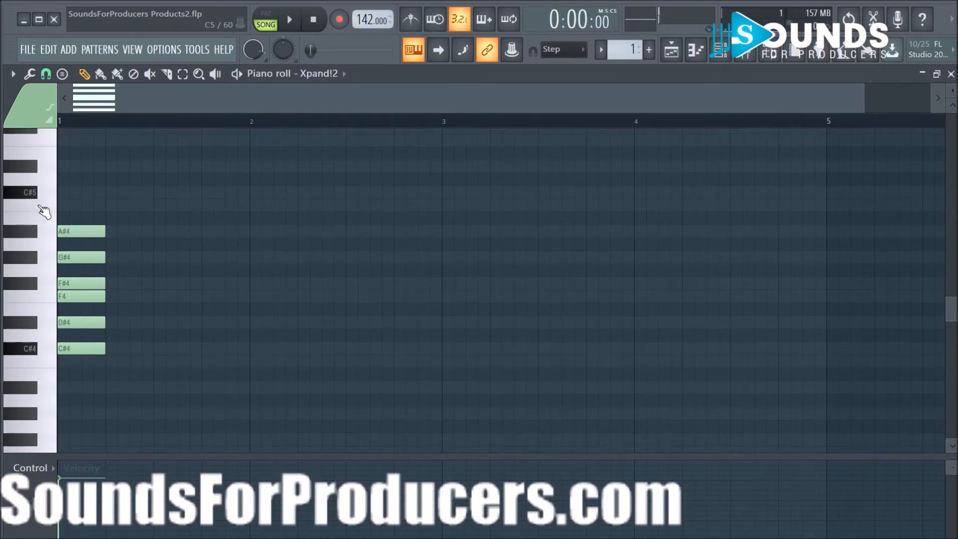
pyautogui.click(75, 205)
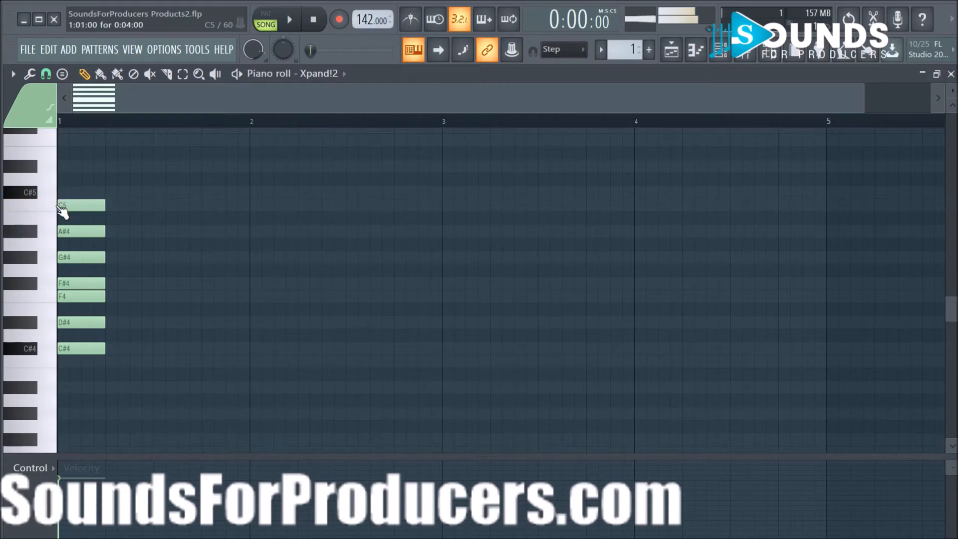
pyautogui.click(70, 193)
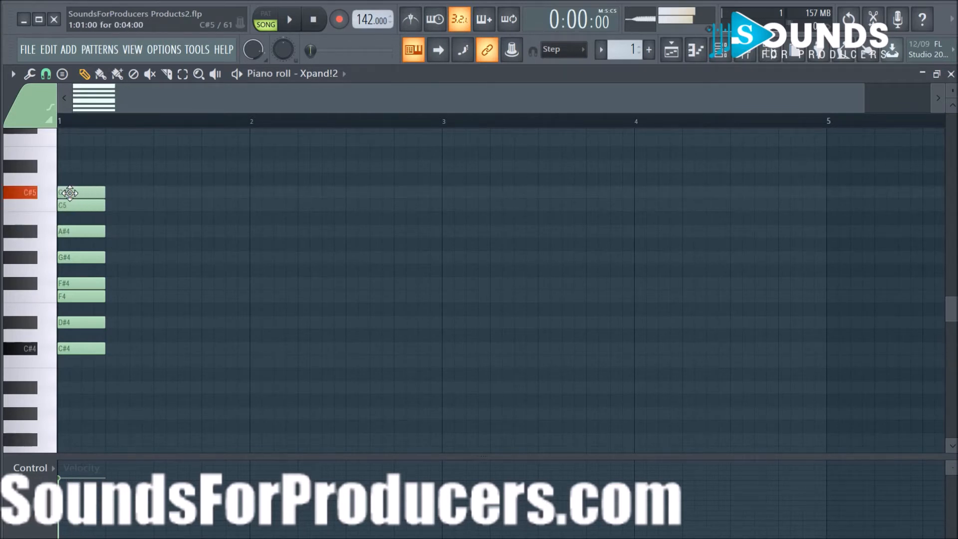
# - Select all eight scale notes and move them from the start of bar 1 to just before bar 3
pyautogui.moveTo(87, 174); pyautogui.dragTo(98, 369)
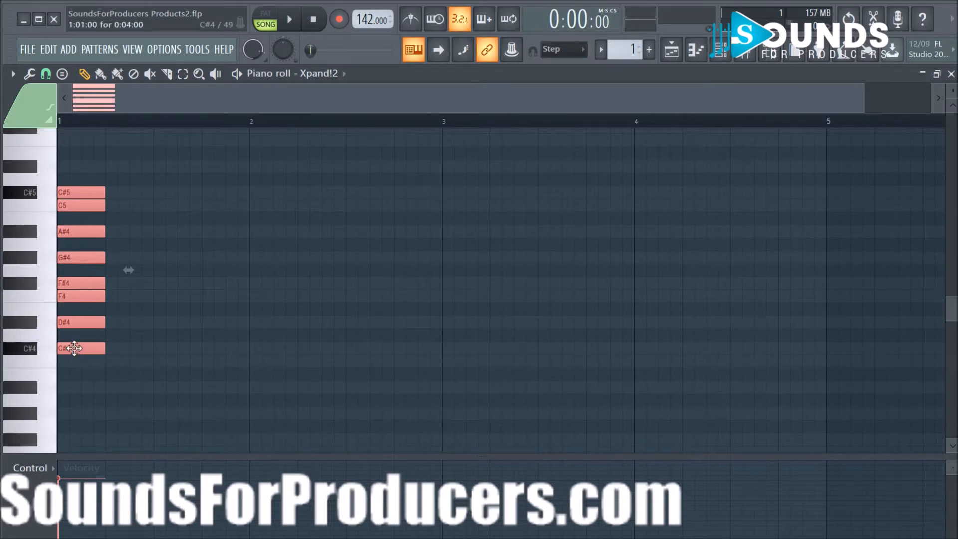
pyautogui.moveTo(78, 191); pyautogui.dragTo(450, 192)
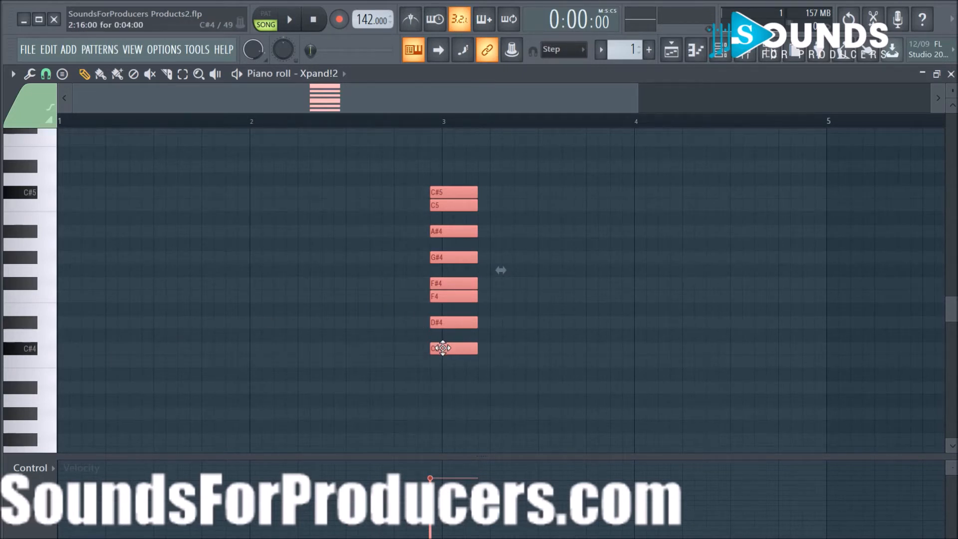
# - Bring up the playlist and the channel rack, and reopen the piano roll of the Xpand!2 channel
pyautogui.click(723, 58)
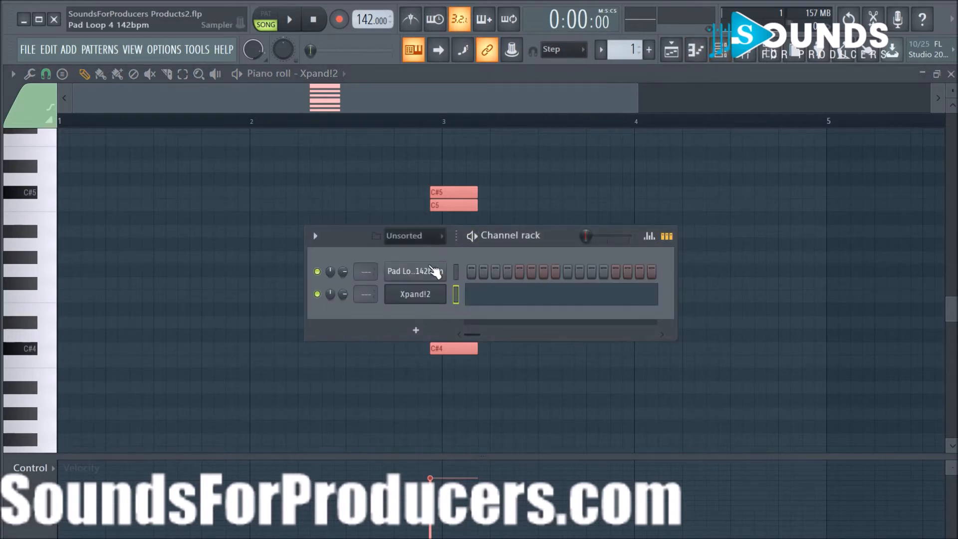
pyautogui.click(671, 50)
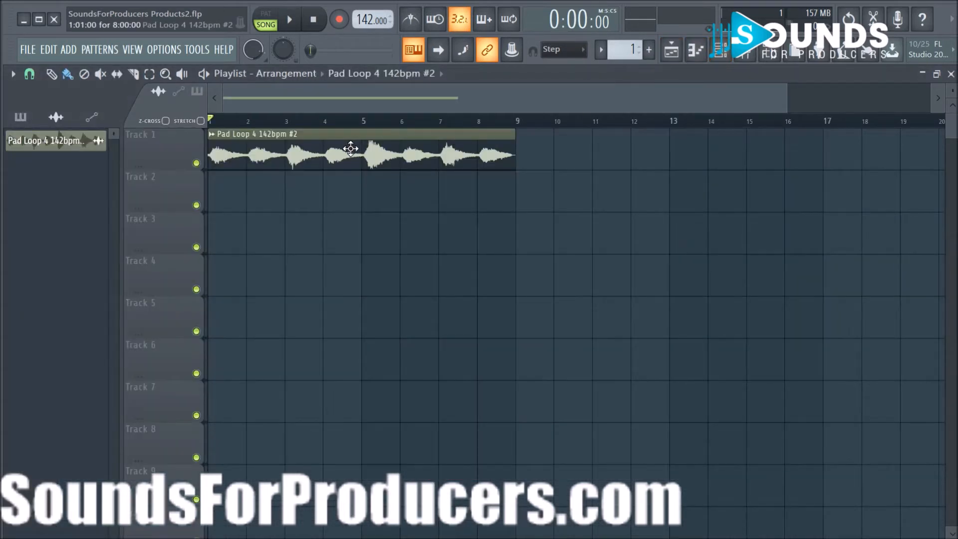
pyautogui.click(720, 64)
pyautogui.click(721, 60)
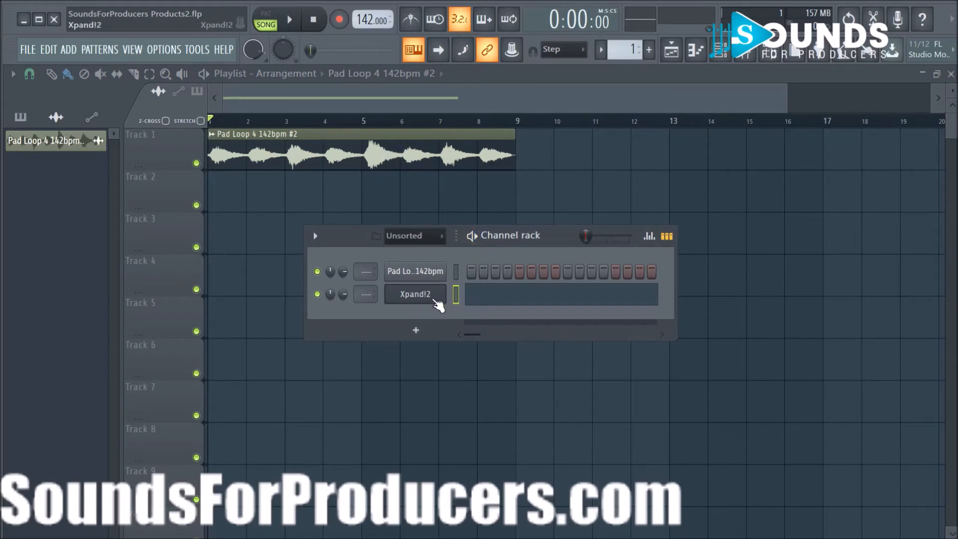
pyautogui.rightClick(425, 300)
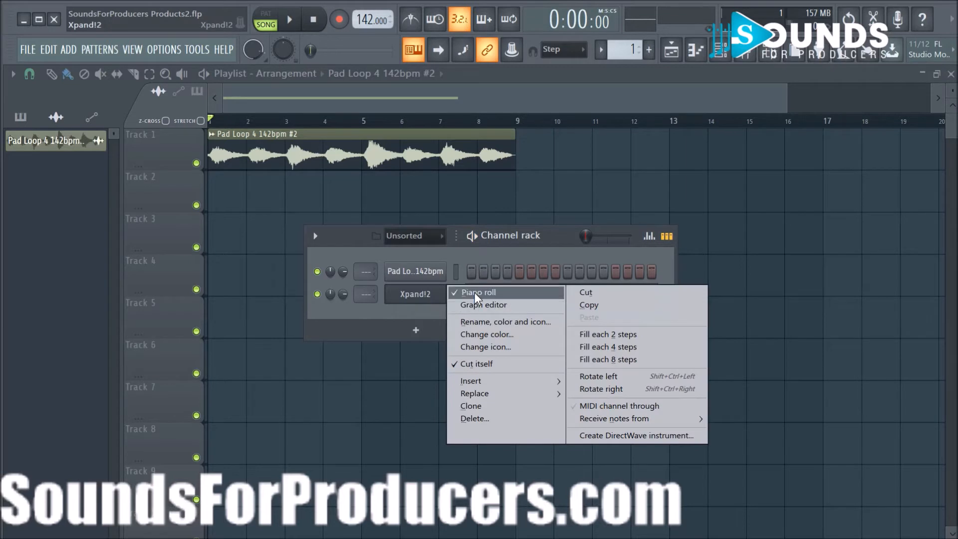
pyautogui.click(475, 293)
pyautogui.rightClick(418, 293)
pyautogui.click(474, 296)
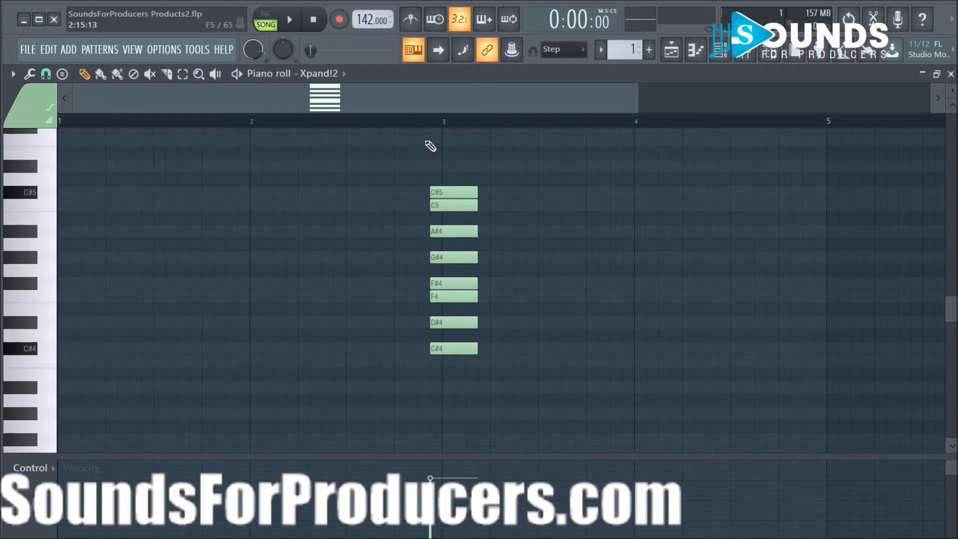
# - Select all eight scale notes and move them to the start of bar 4, one semitone lower
pyautogui.moveTo(446, 163); pyautogui.dragTo(461, 345)
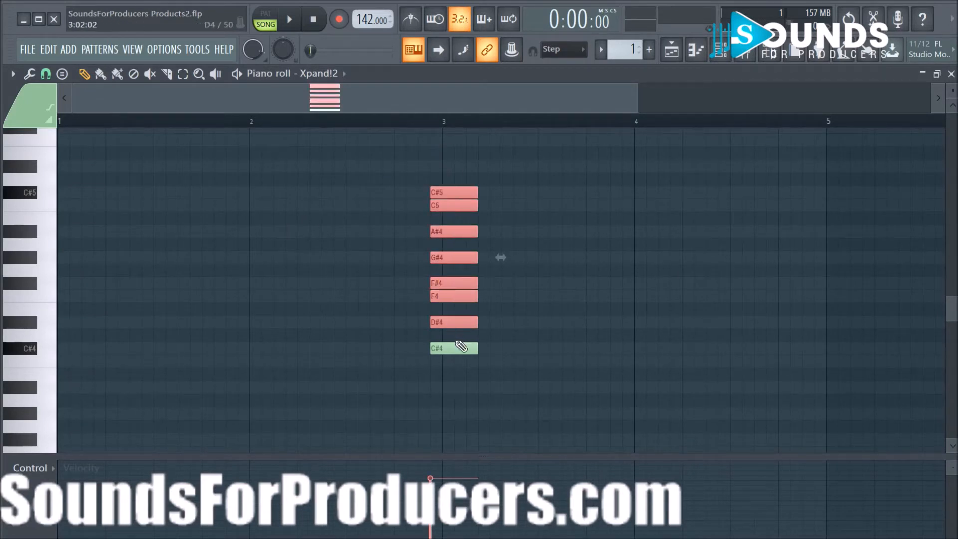
pyautogui.moveTo(455, 379); pyautogui.dragTo(662, 202)
pyautogui.click(527, 246)
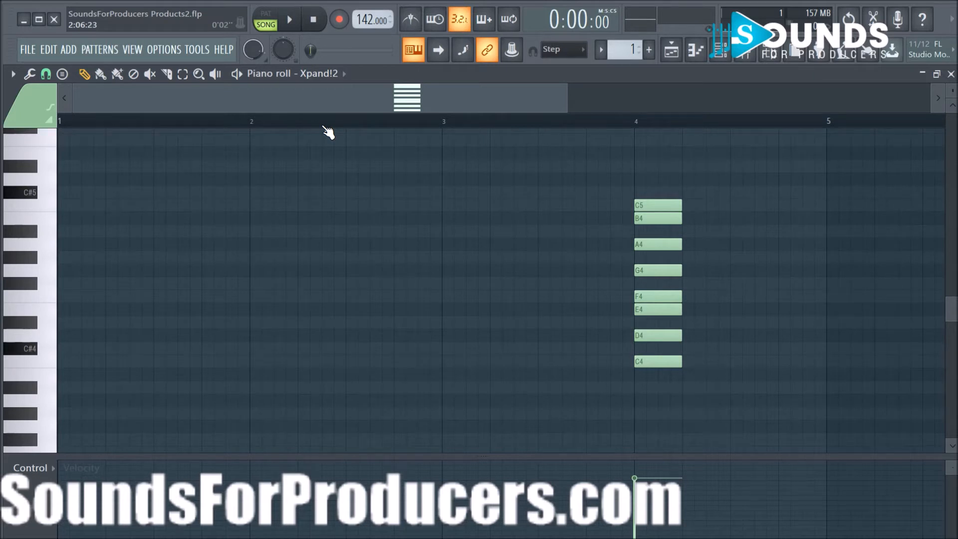
# - Move the whole column of scale notes to the middle of bar 4 at the same pitches and deselect it
pyautogui.scroll(3, 328, 132)
pyautogui.moveTo(567, 134); pyautogui.dragTo(691, 365)
pyautogui.keyDown('ctrl'); pyautogui.click(505, 314); pyautogui.keyUp('ctrl')
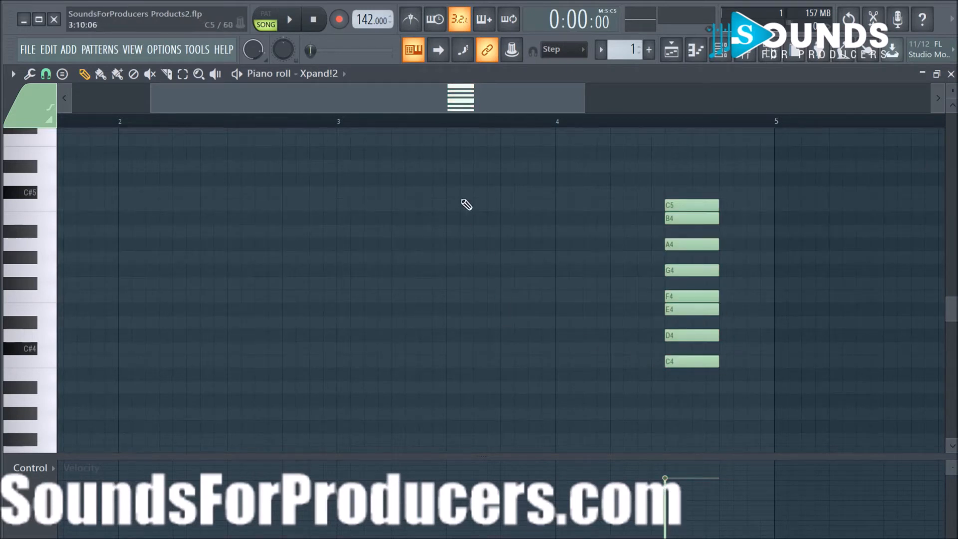
pyautogui.moveTo(417, 98); pyautogui.dragTo(296, 97)
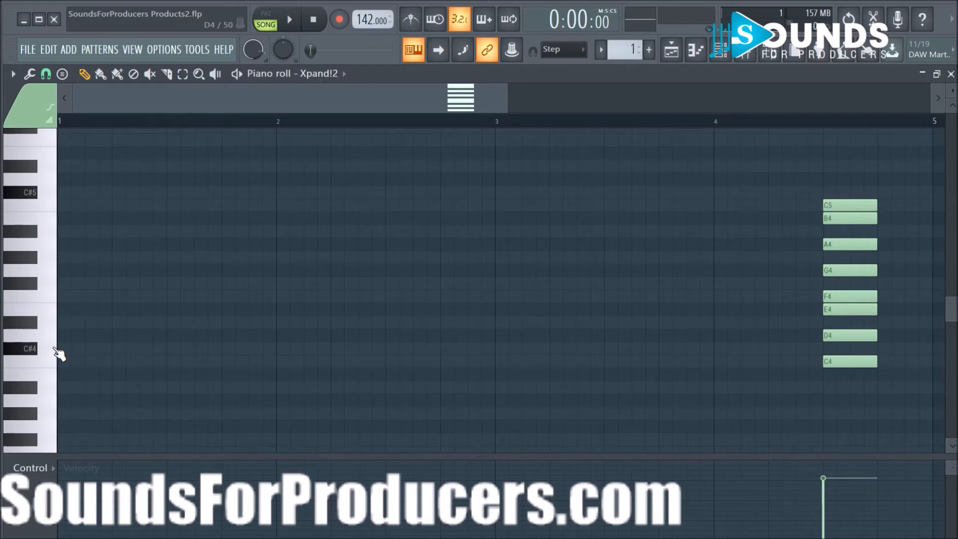
# - Play the loop briefly and audition the C#4 key against it
pyautogui.press('space')
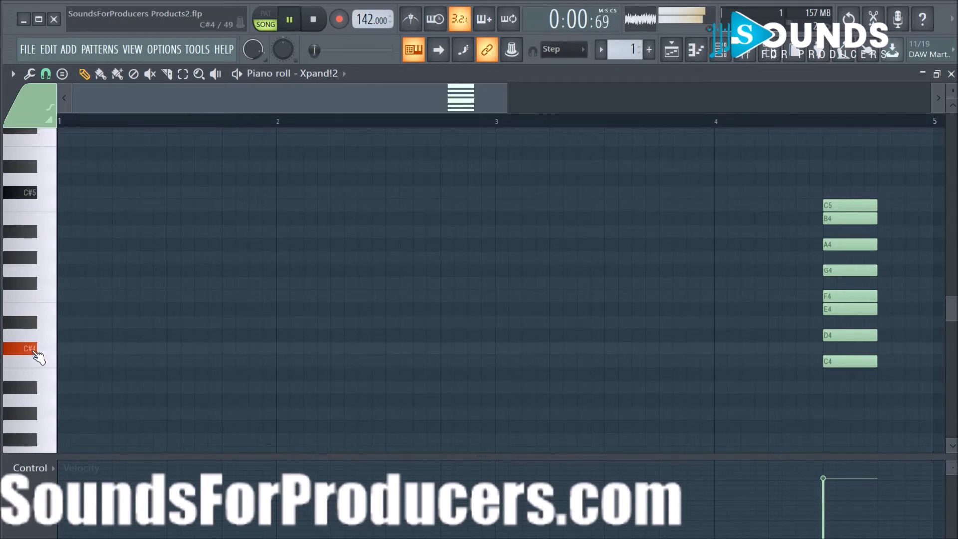
pyautogui.press('space')
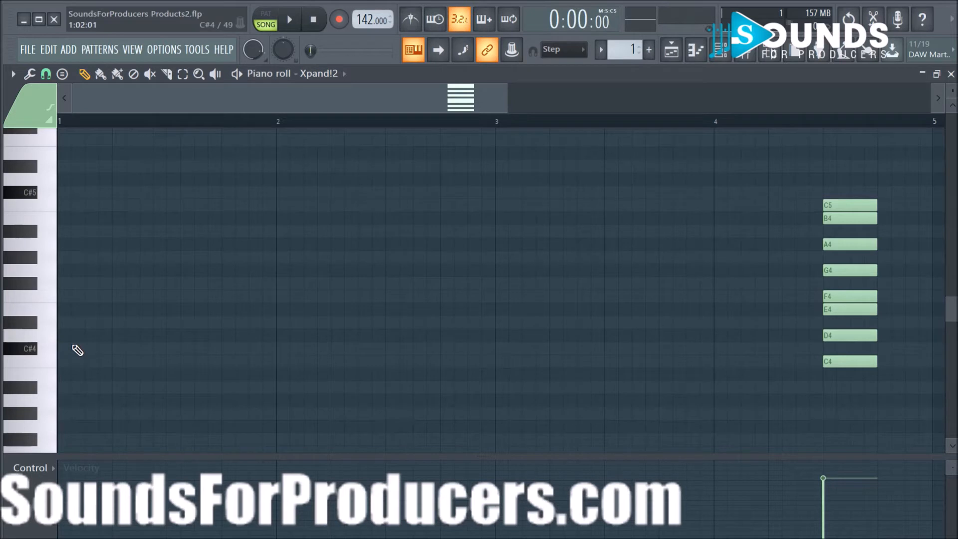
pyautogui.click(32, 349)
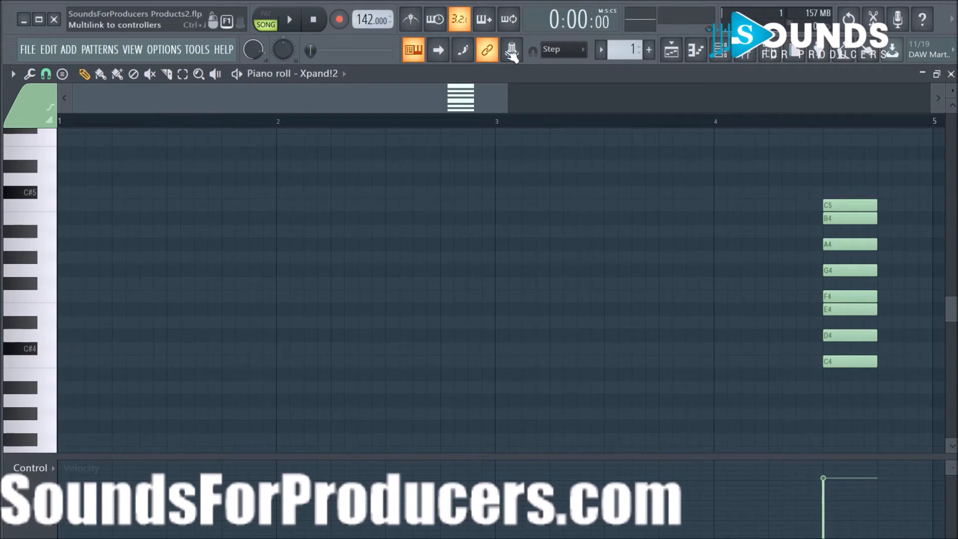
# - Place Pattern 1 on Track 2 of the playlist at bar 1 and extend it to bar 9, the end of the pad loop
pyautogui.click(672, 50)
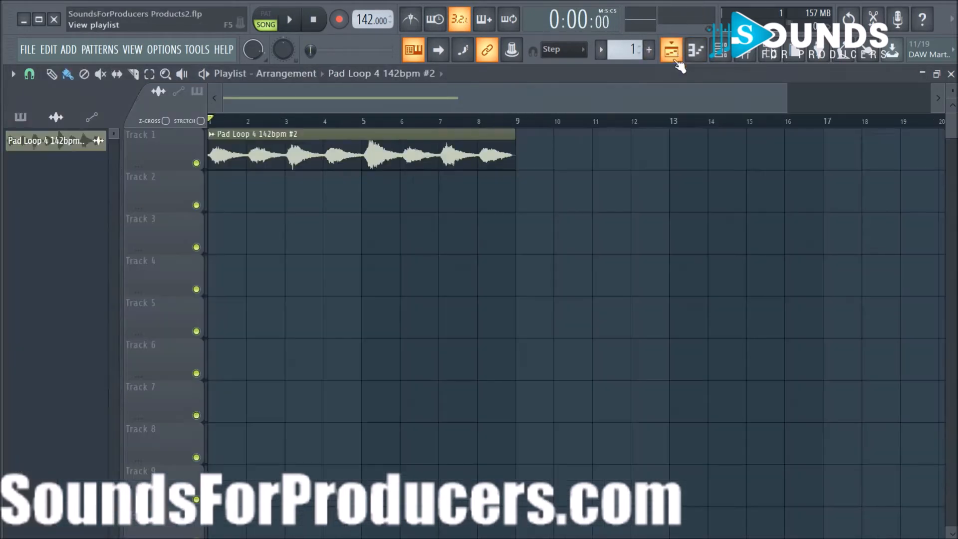
pyautogui.click(299, 193)
pyautogui.rightClick(361, 201)
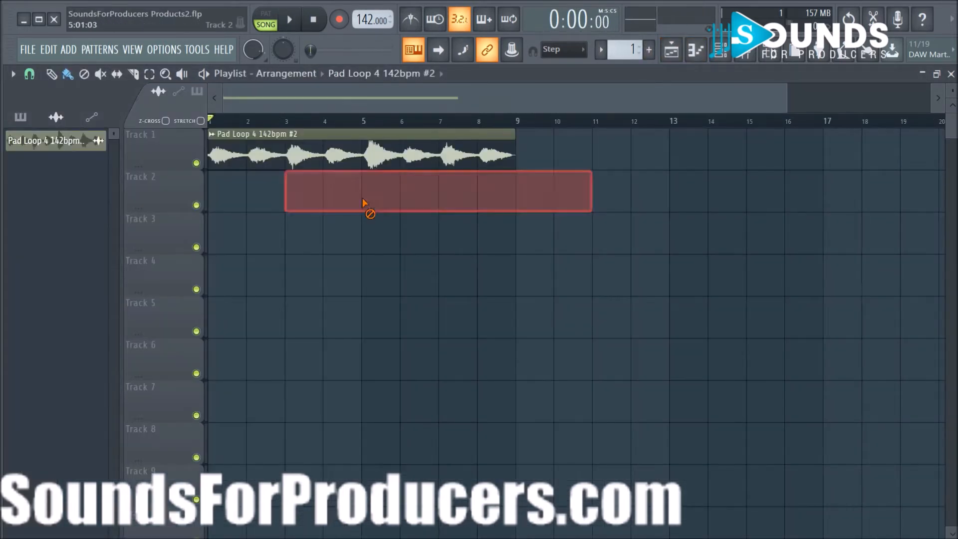
pyautogui.click(23, 123)
pyautogui.click(247, 193)
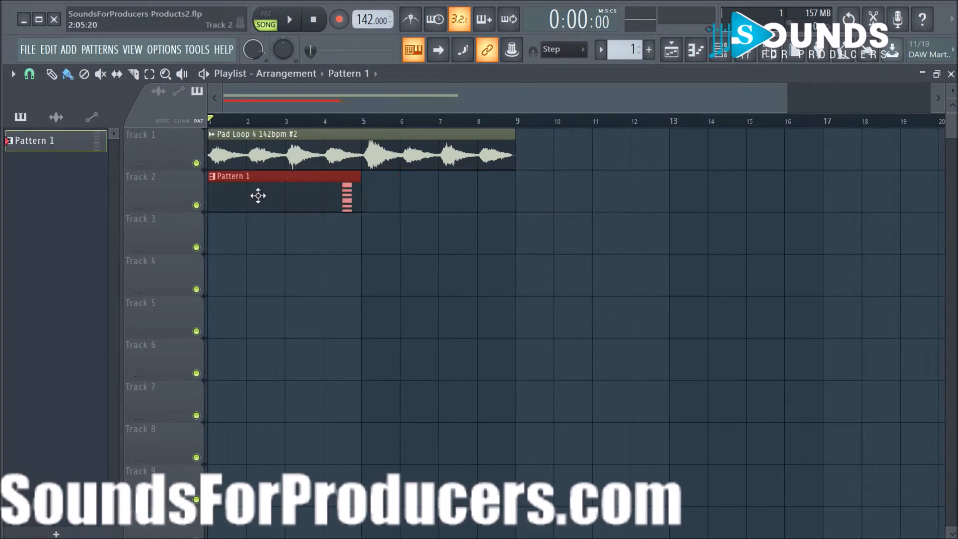
pyautogui.moveTo(361, 196); pyautogui.dragTo(517, 207)
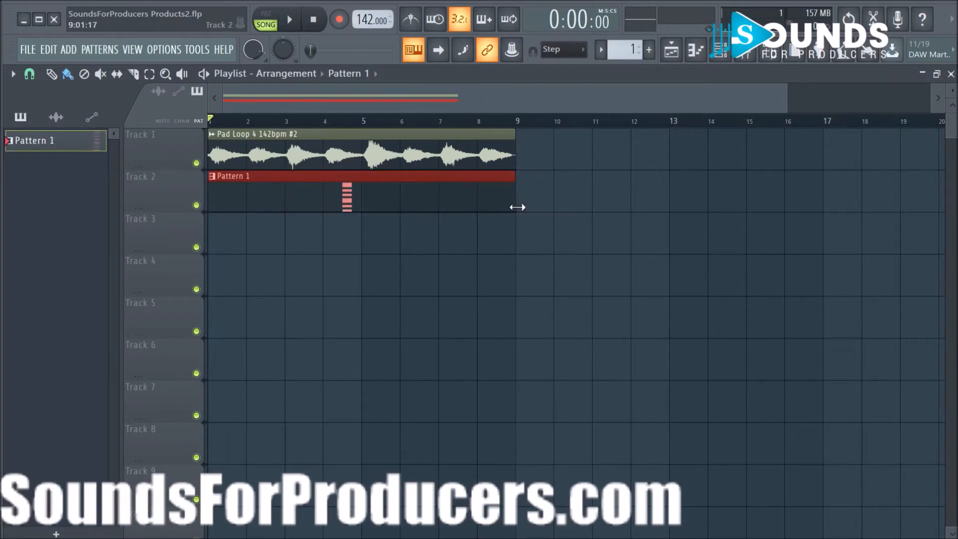
# - Open Pattern 1 from the playlist in the piano roll and delete all eight scale notes from C5 down to C4
pyautogui.doubleClick(354, 199)
pyautogui.moveTo(459, 108); pyautogui.dragTo(161, 94)
pyautogui.scroll(-2, 624, 123)
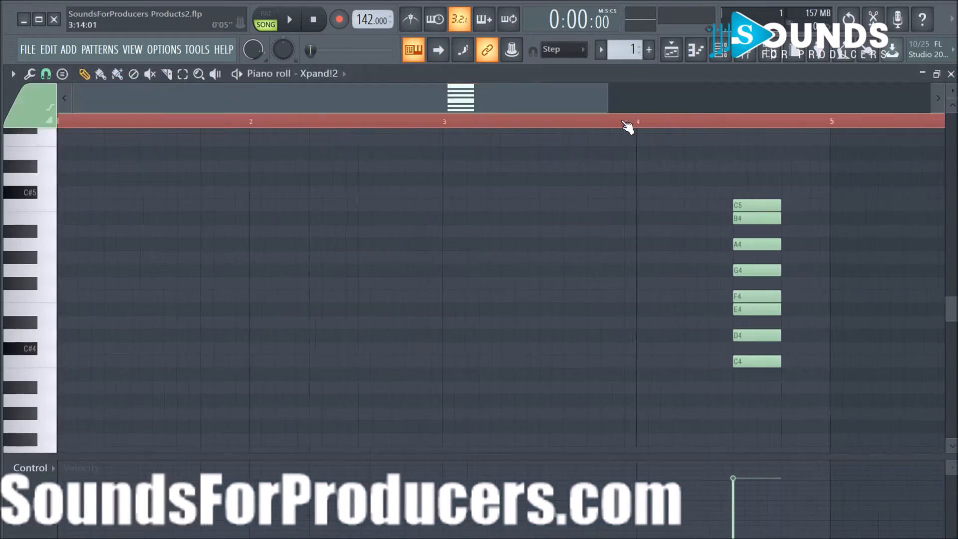
pyautogui.rightClick(596, 206)
pyautogui.rightClick(597, 218)
pyautogui.rightClick(596, 244)
pyautogui.rightClick(596, 270)
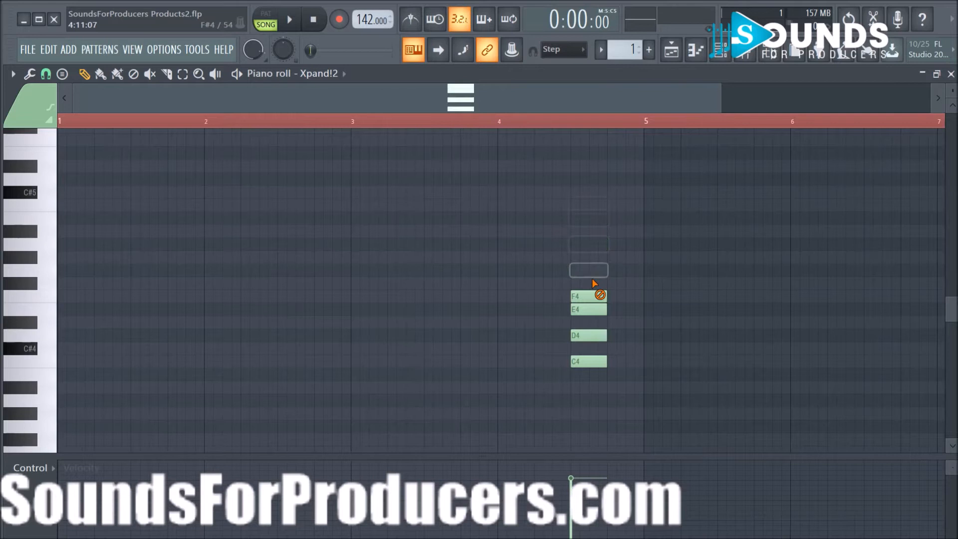
pyautogui.rightClick(596, 296)
pyautogui.rightClick(597, 309)
pyautogui.rightClick(597, 335)
pyautogui.rightClick(595, 360)
# - Play the pad loop's opening bars a few times to judge where the melody should start
pyautogui.press('space')
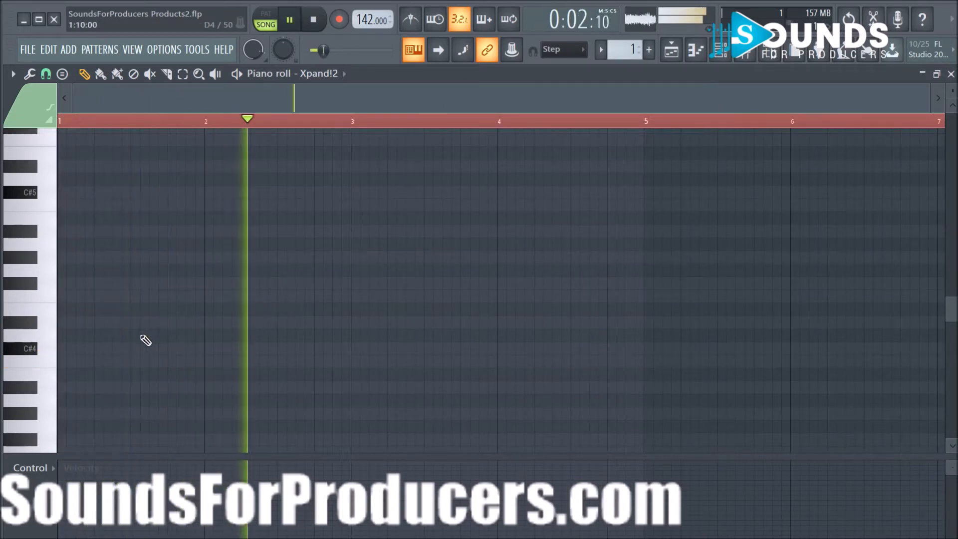
pyautogui.press('space')
pyautogui.press('space')
pyautogui.press('space')
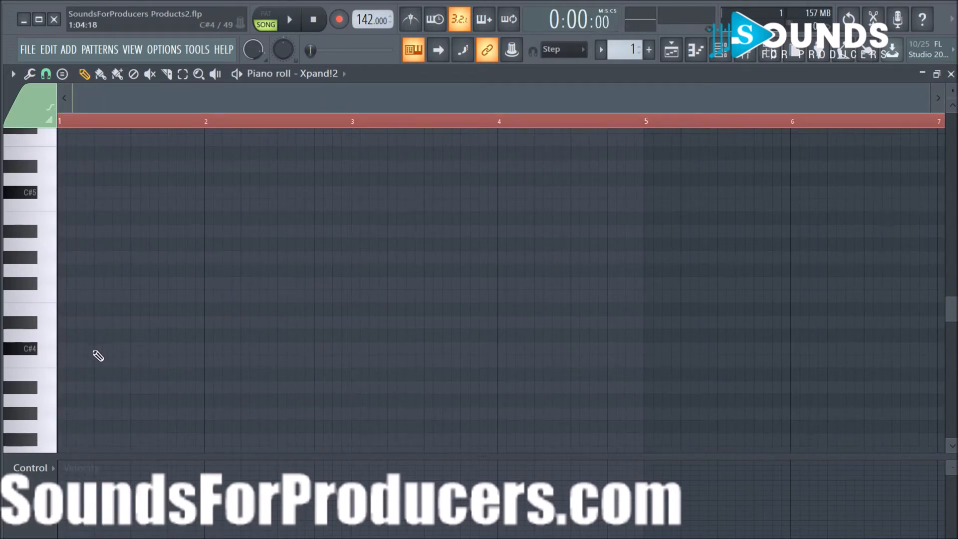
pyautogui.press('space')
pyautogui.press('space')
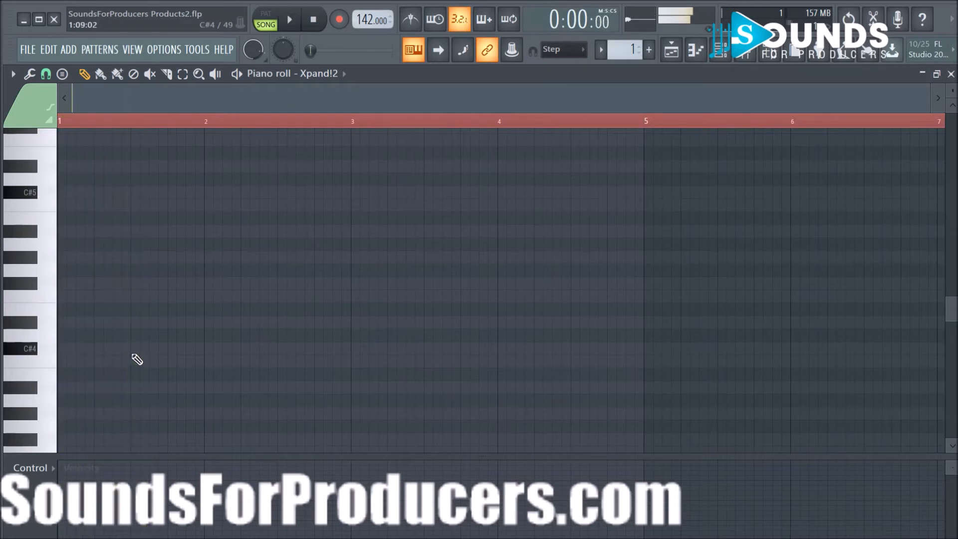
# - Add a one-beat C#4 note on the third beat of bar 1 and play it against the loop
pyautogui.click(128, 349)
pyautogui.press('space')
pyautogui.moveTo(128, 348); pyautogui.dragTo(154, 347)
pyautogui.press('space')
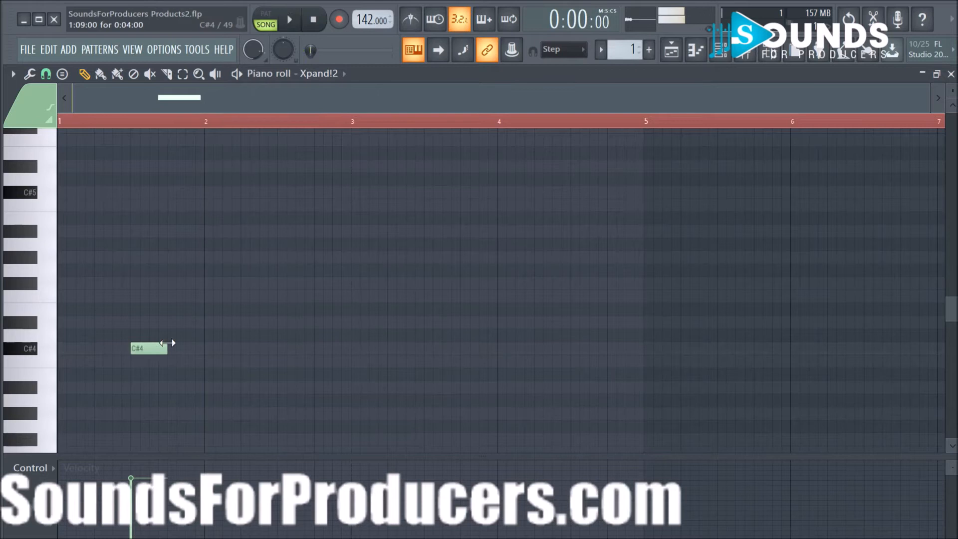
pyautogui.press('space')
pyautogui.press('space')
# - Add a one-beat F4 note directly after the C#4, on the fourth beat of bar 1, and audition it with the loop
pyautogui.click(204, 297)
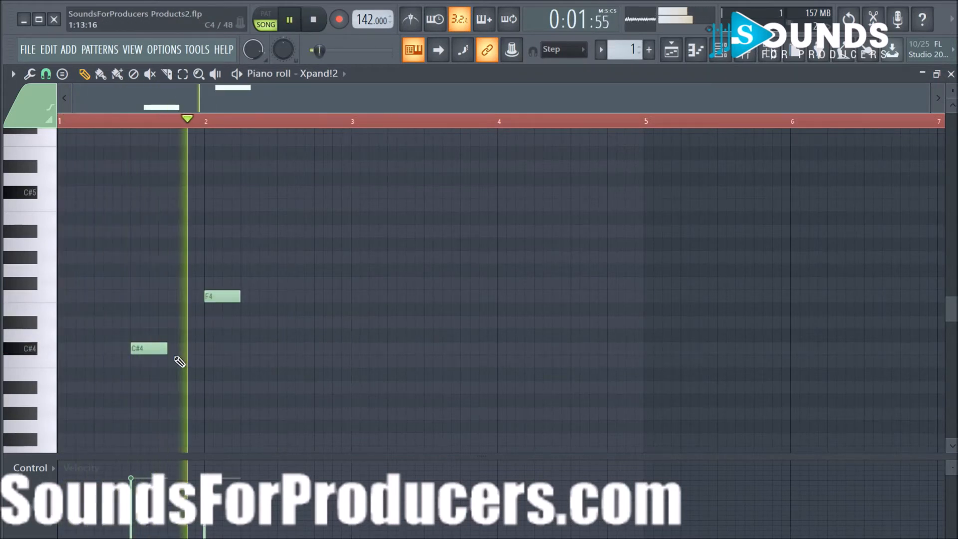
pyautogui.press('space')
pyautogui.moveTo(217, 298); pyautogui.dragTo(183, 297)
pyautogui.press('space')
pyautogui.press('space')
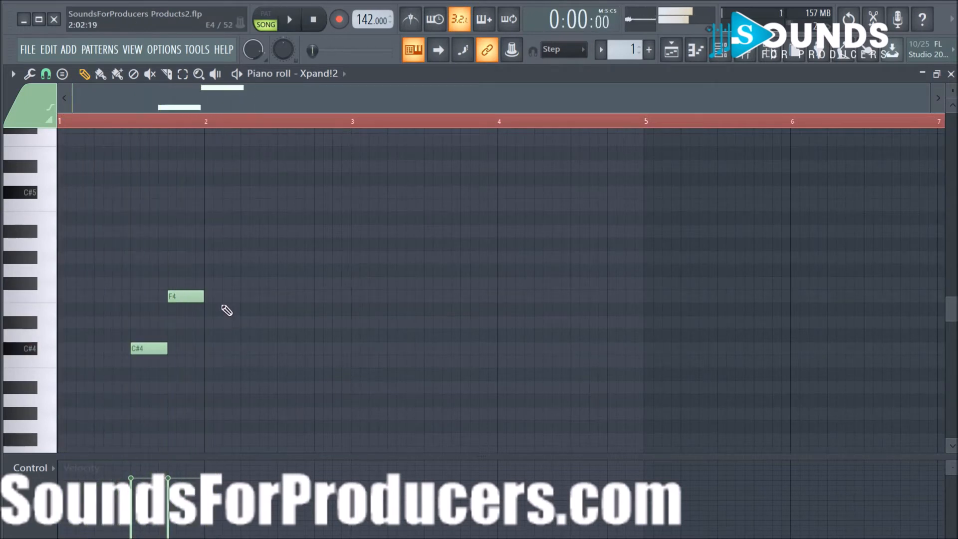
# - Continue the melody with one-beat notes D#4 and C#4 on the first two beats of bar 2, and play it back
pyautogui.click(209, 322)
pyautogui.press('space')
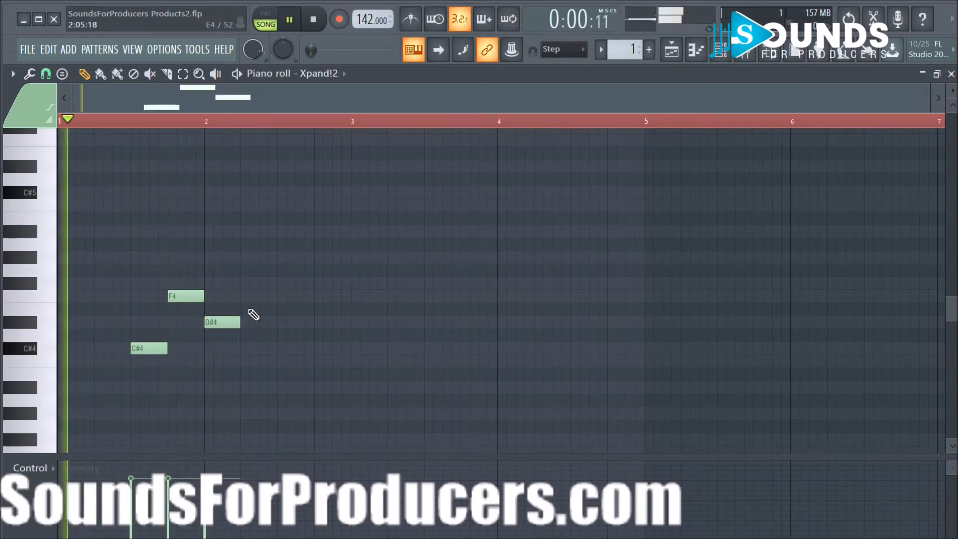
pyautogui.press('space')
pyautogui.click(243, 282)
pyautogui.moveTo(242, 289); pyautogui.dragTo(242, 350)
pyautogui.press('space')
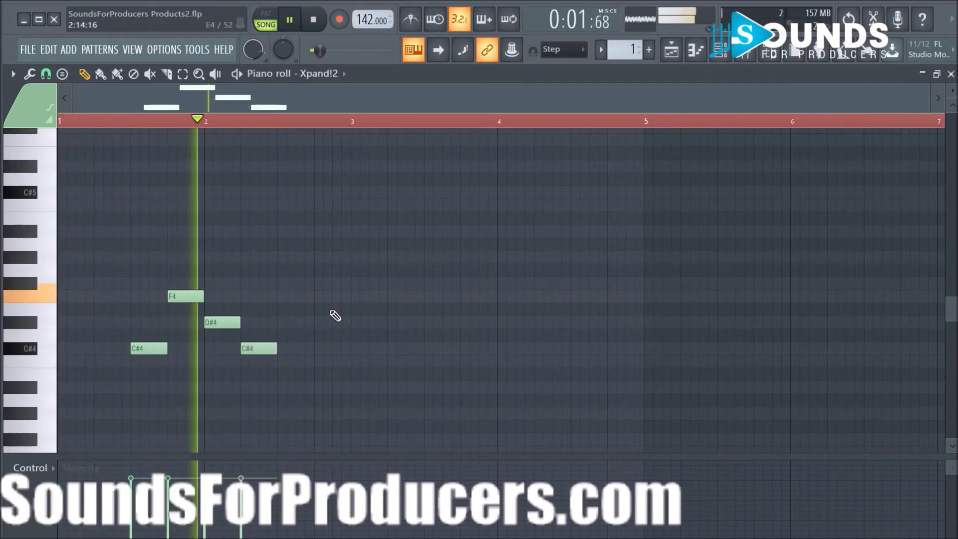
# - Add one-beat notes F#4 and F4 on the third and fourth beats of bar 2 and play the melody
pyautogui.press('space')
pyautogui.click(283, 284)
pyautogui.moveTo(283, 284); pyautogui.dragTo(276, 283)
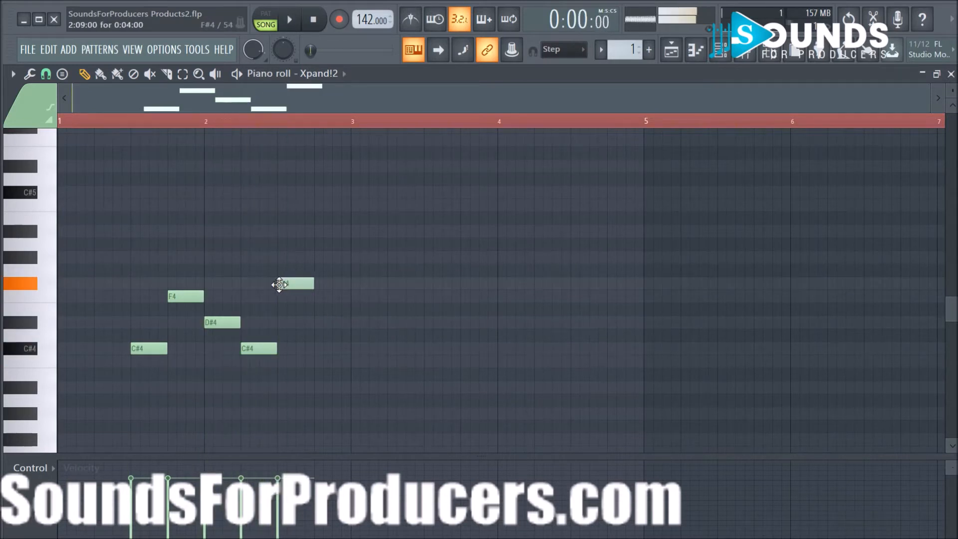
pyautogui.click(316, 295)
pyautogui.press('space')
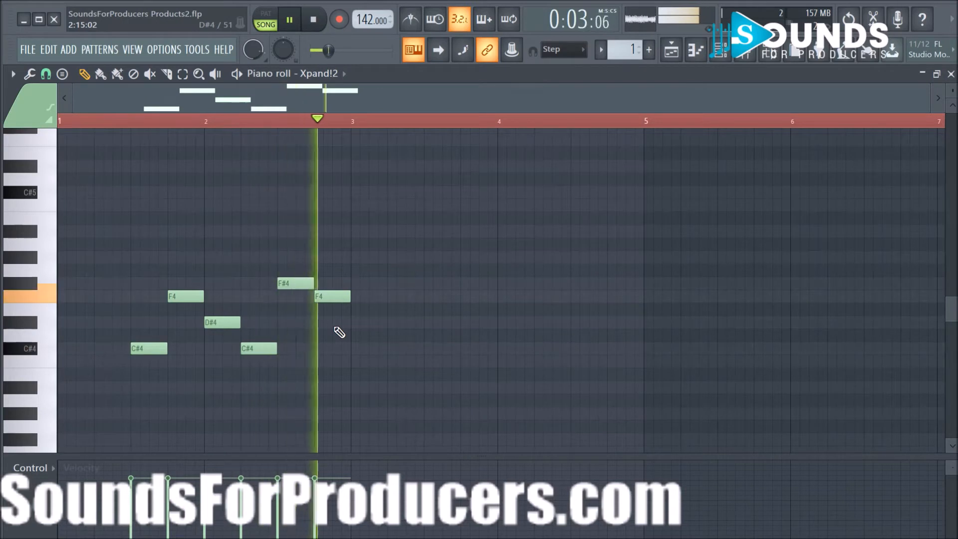
# - Fill bar 3 with a D#4 note stretched to two beats, followed by a two-beat C#4 note
pyautogui.press('space')
pyautogui.click(353, 322)
pyautogui.press('space')
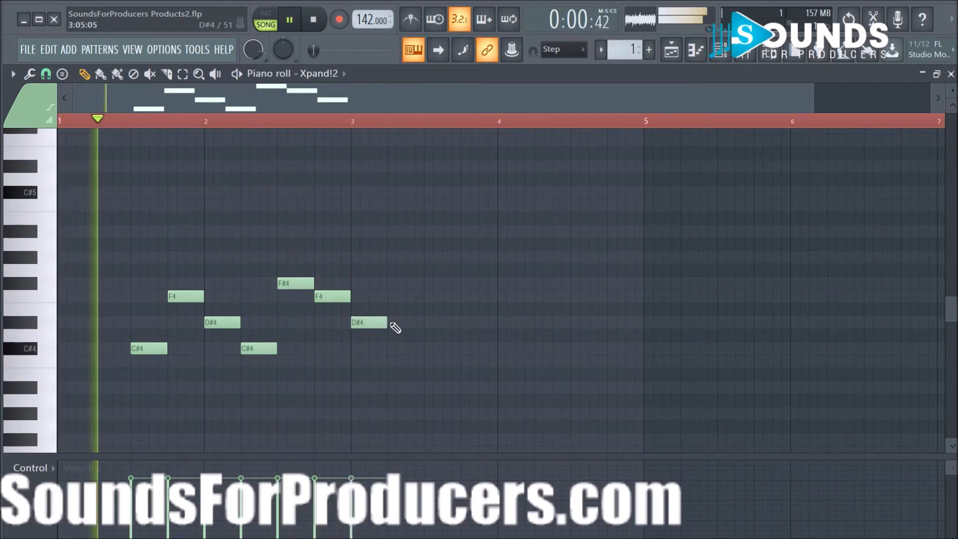
pyautogui.moveTo(383, 322); pyautogui.dragTo(420, 325)
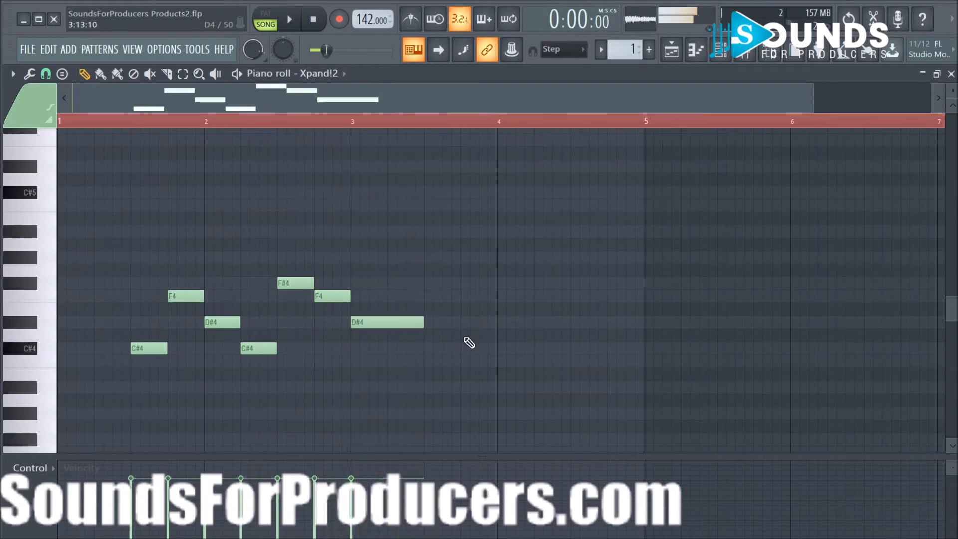
pyautogui.press('space')
pyautogui.click(425, 348)
# - Try a two-beat C4 note at the start of bar 4, delete it and replay the melody without it
pyautogui.click(501, 386)
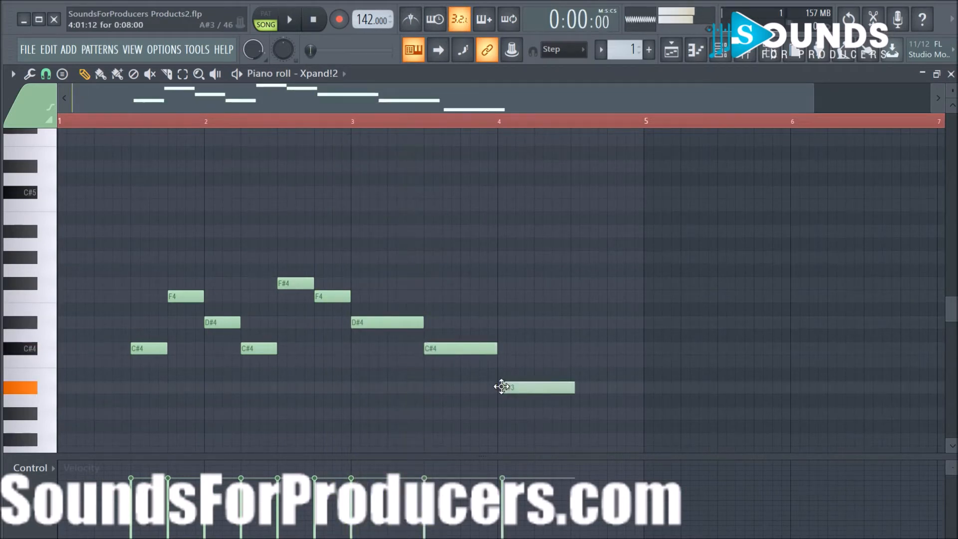
pyautogui.press('space')
pyautogui.moveTo(502, 387); pyautogui.dragTo(504, 356)
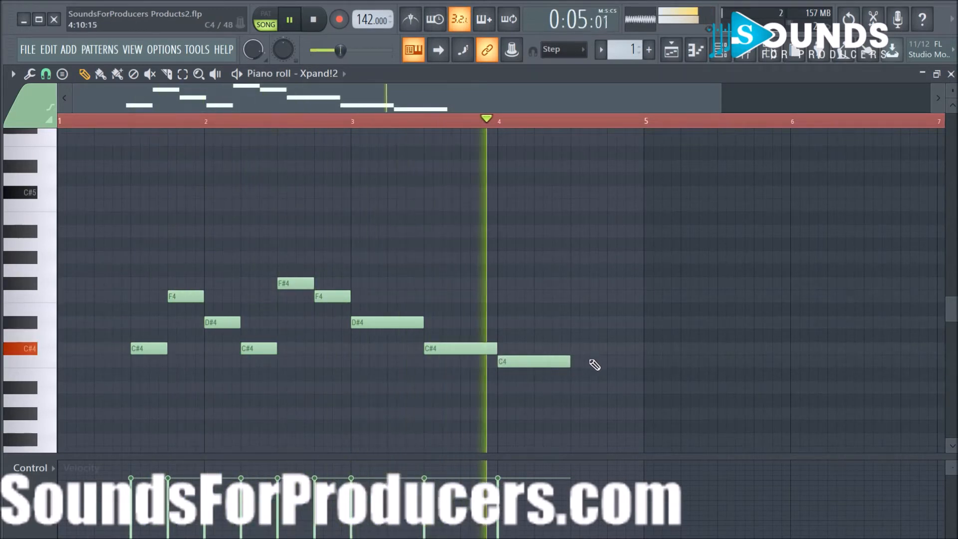
pyautogui.press('space')
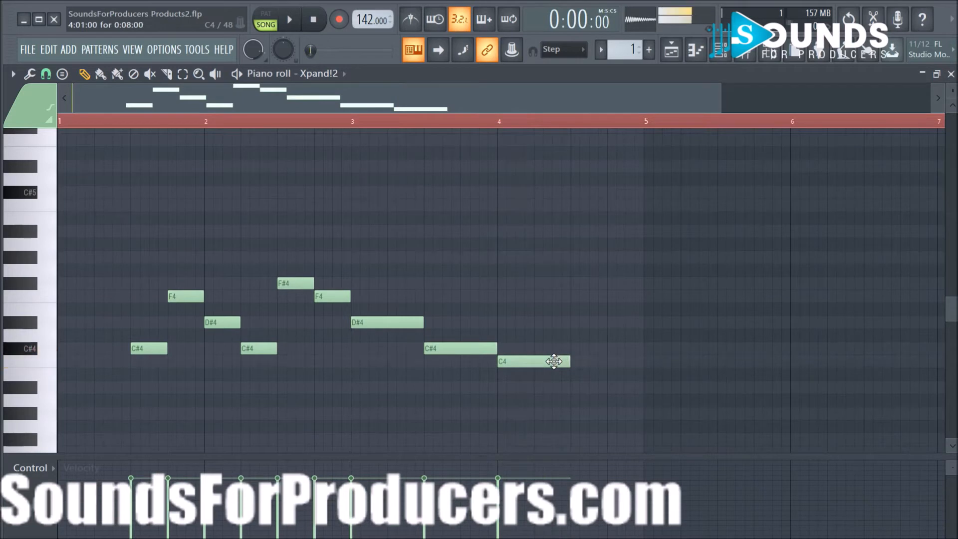
pyautogui.rightClick(554, 361)
pyautogui.press('space')
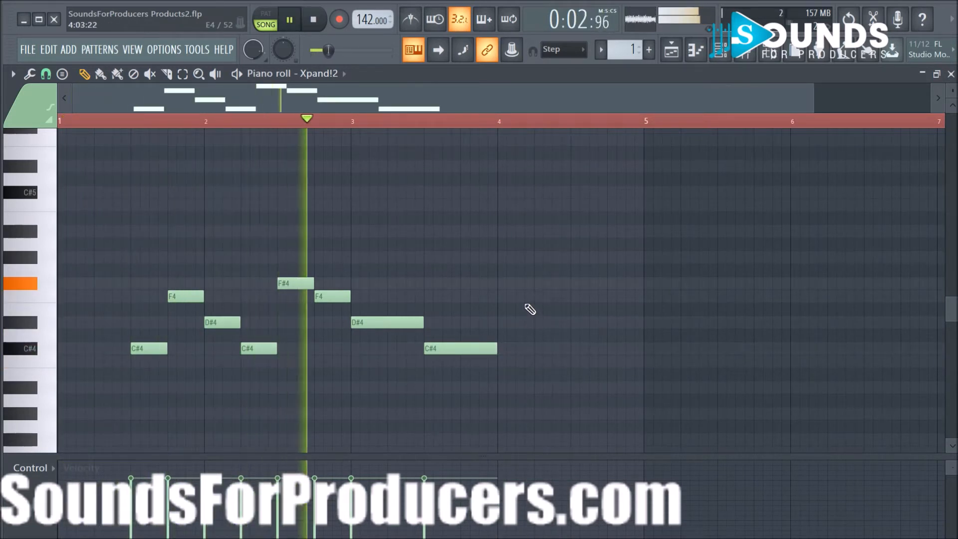
pyautogui.press('space')
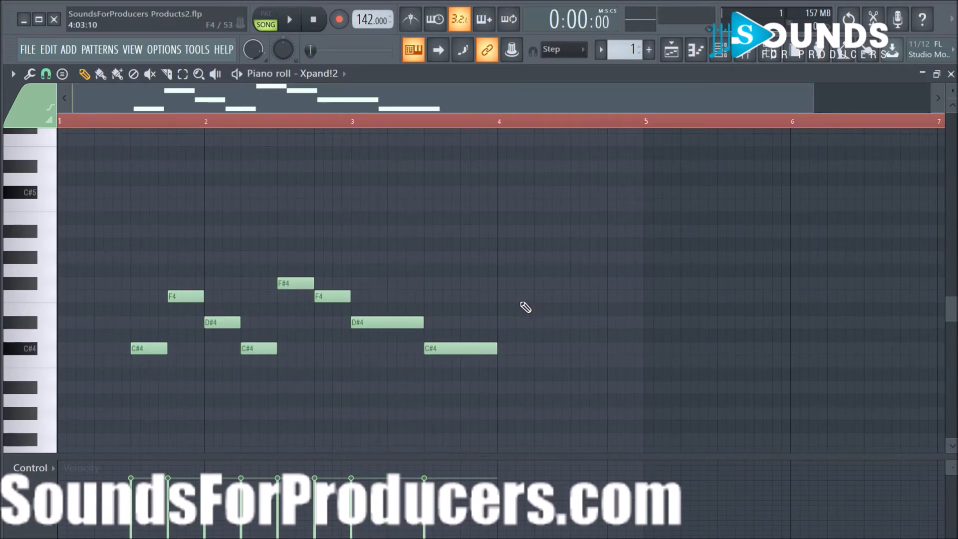
pyautogui.press('space')
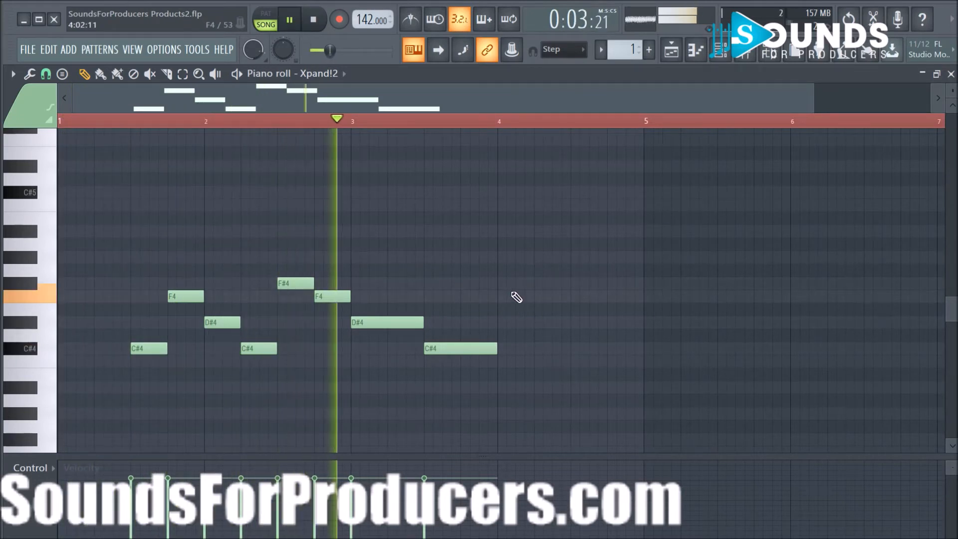
pyautogui.press('space')
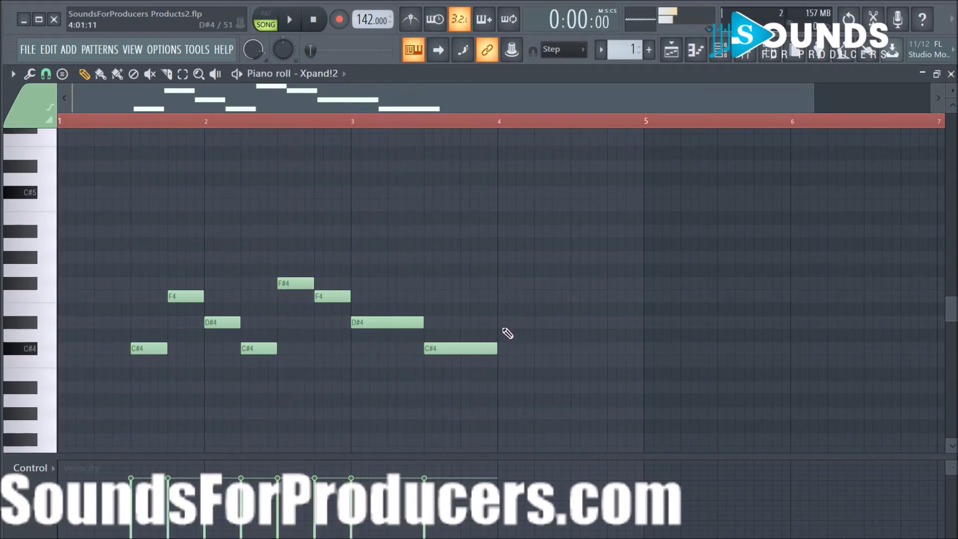
# - Fill bar 4 with a two-beat C4 note followed by a two-beat C#4 note, and play the whole melody
pyautogui.click(505, 361)
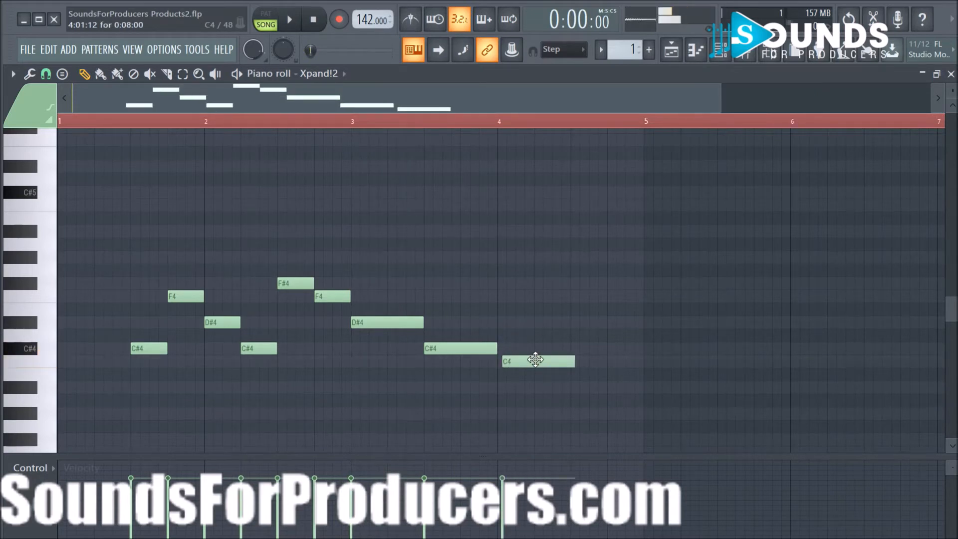
pyautogui.moveTo(547, 358); pyautogui.dragTo(542, 359)
pyautogui.press('space')
pyautogui.click(572, 347)
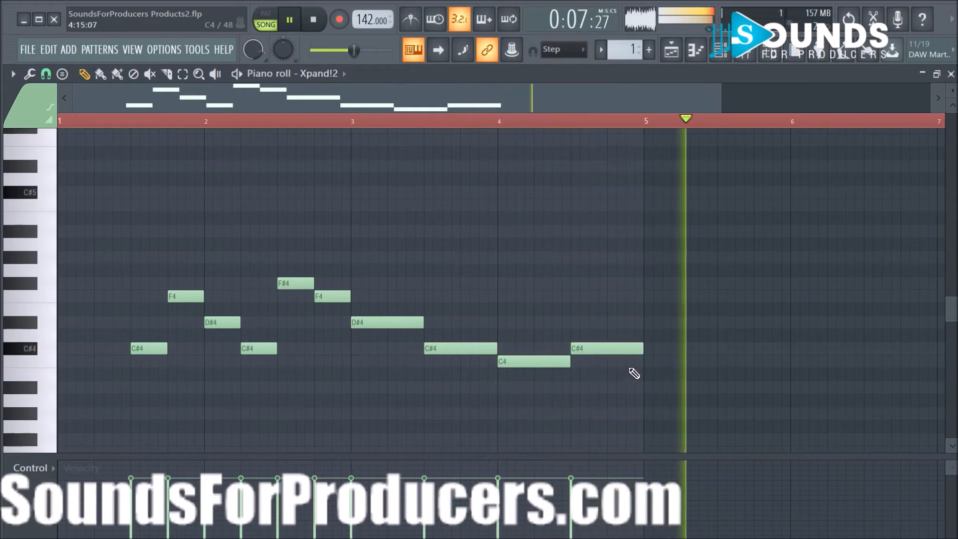
pyautogui.press('space')
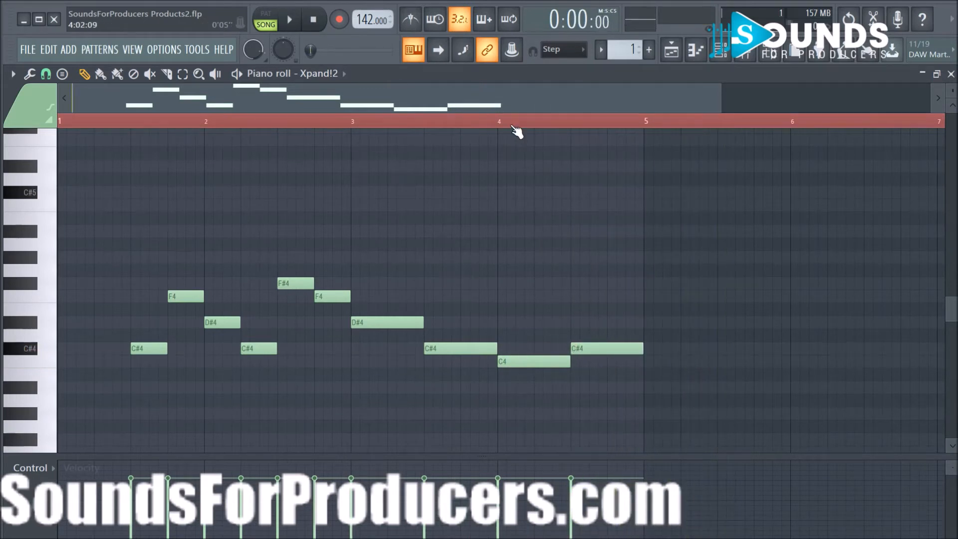
# - Lengthen the first C#4, F4 and D#4 notes and the F#4 note so each slightly overlaps the note that follows
pyautogui.scroll(-2, 517, 132)
pyautogui.moveTo(102, 266); pyautogui.dragTo(516, 432)
pyautogui.keyDown('ctrl'); pyautogui.click(425, 306); pyautogui.keyUp('ctrl')
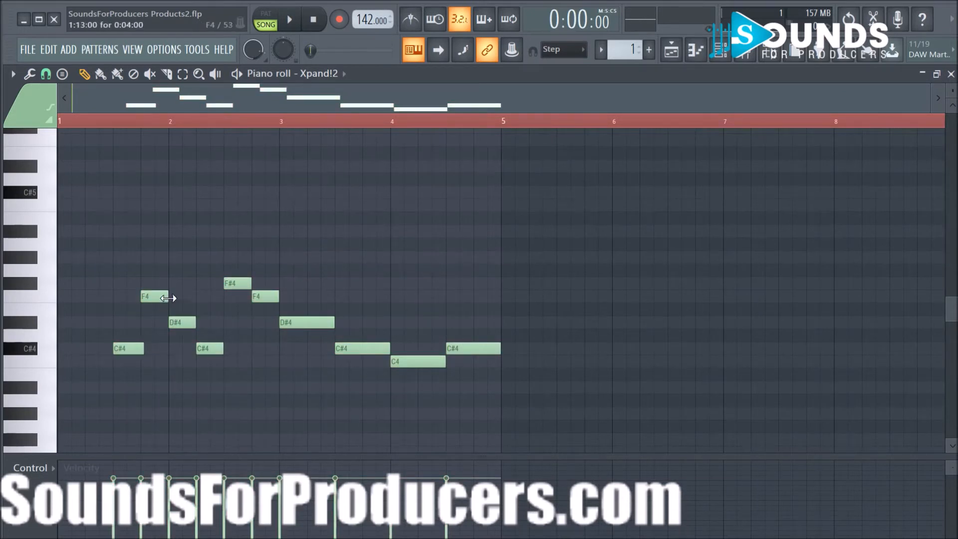
pyautogui.press('space')
pyautogui.moveTo(169, 298); pyautogui.dragTo(171, 297)
pyautogui.press('space')
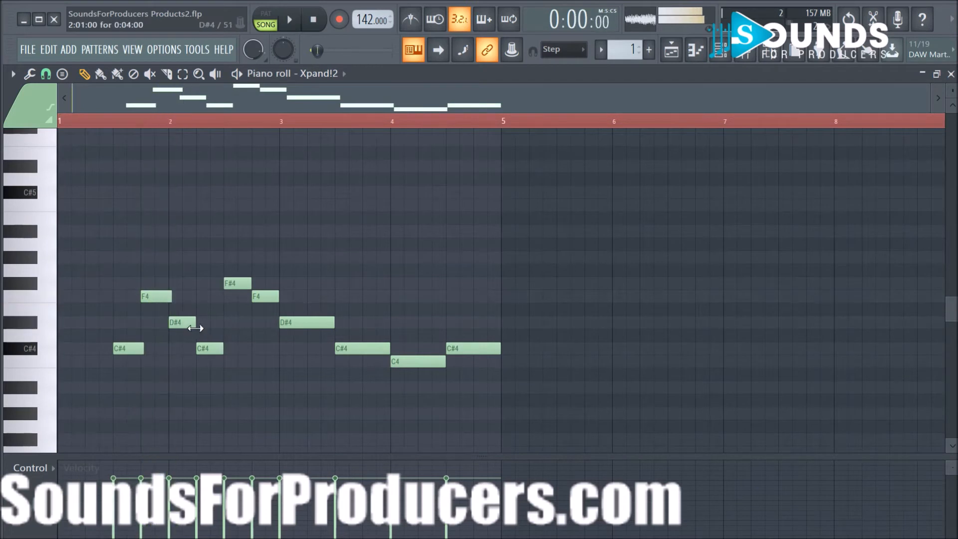
pyautogui.press('space')
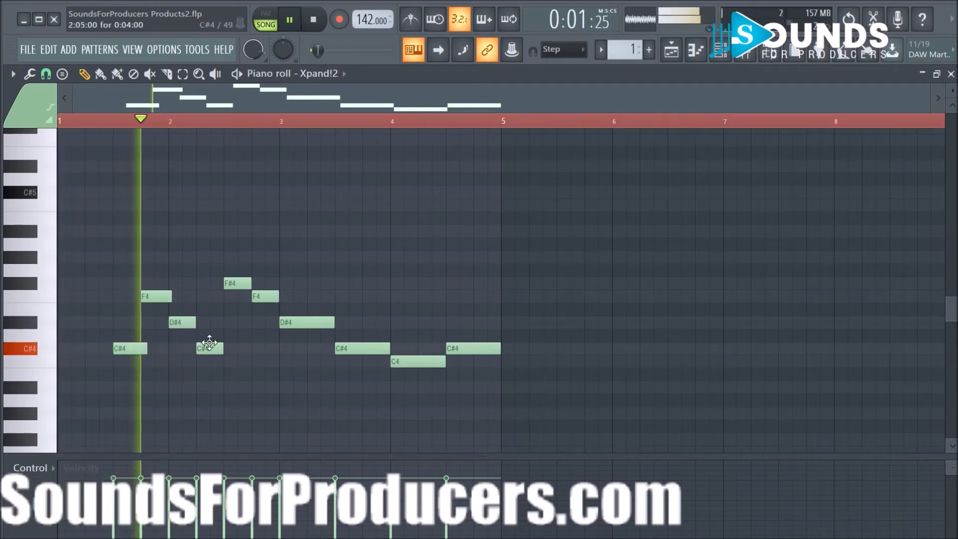
pyautogui.press('space')
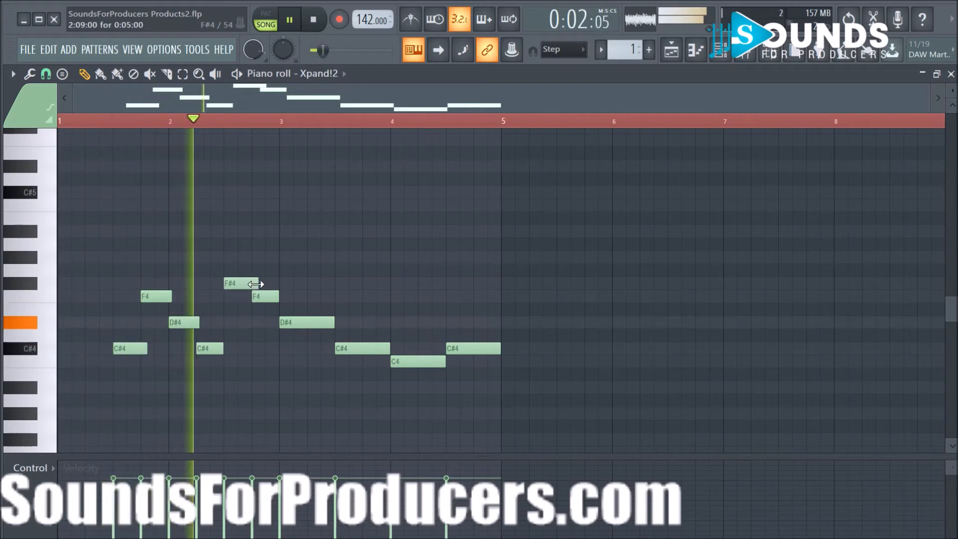
# - Extend the F4 ending bar 2 and both bar 3 notes to slightly overlap their following notes, and select the whole melody
pyautogui.press('space')
pyautogui.press('space')
pyautogui.moveTo(279, 297); pyautogui.dragTo(282, 297)
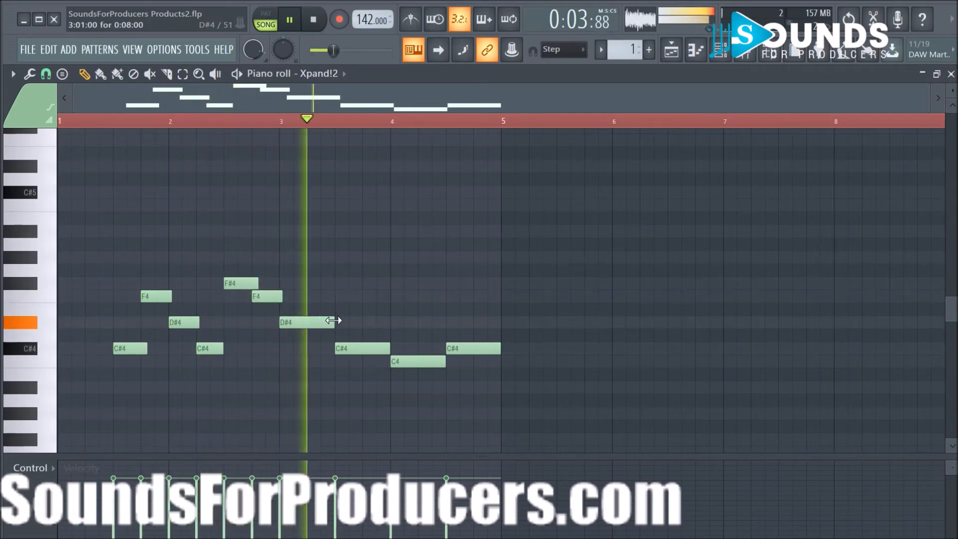
pyautogui.moveTo(333, 320); pyautogui.dragTo(341, 321)
pyautogui.moveTo(389, 344); pyautogui.dragTo(392, 344)
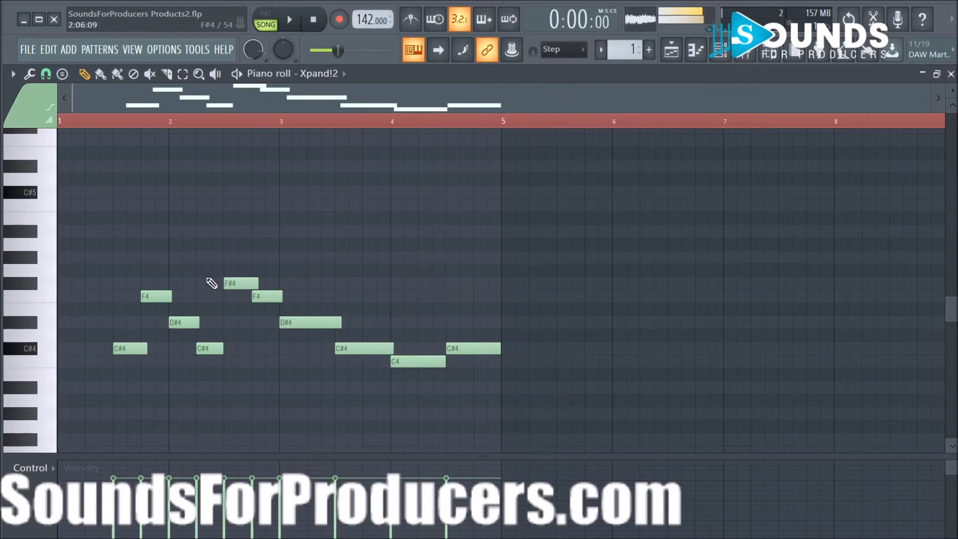
pyautogui.moveTo(96, 252); pyautogui.dragTo(530, 426)
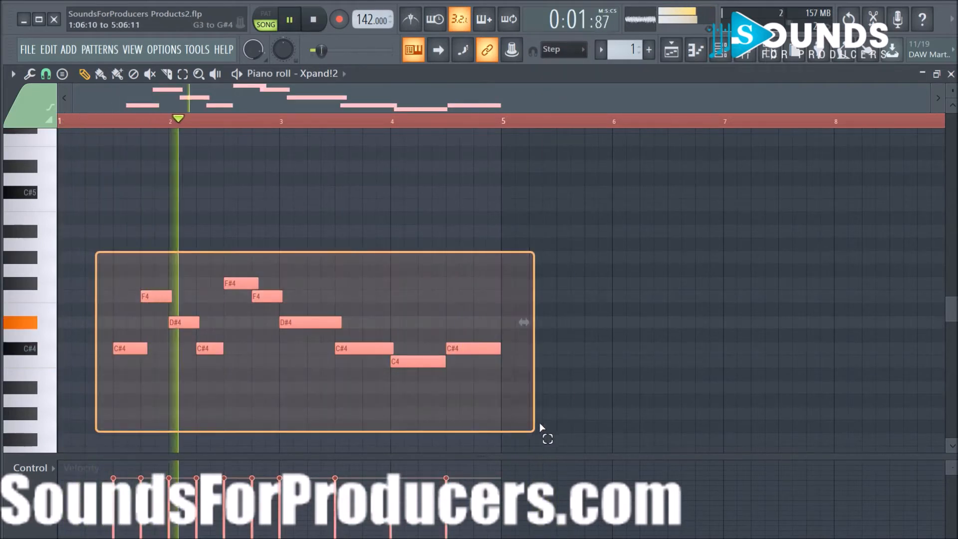
pyautogui.press('space')
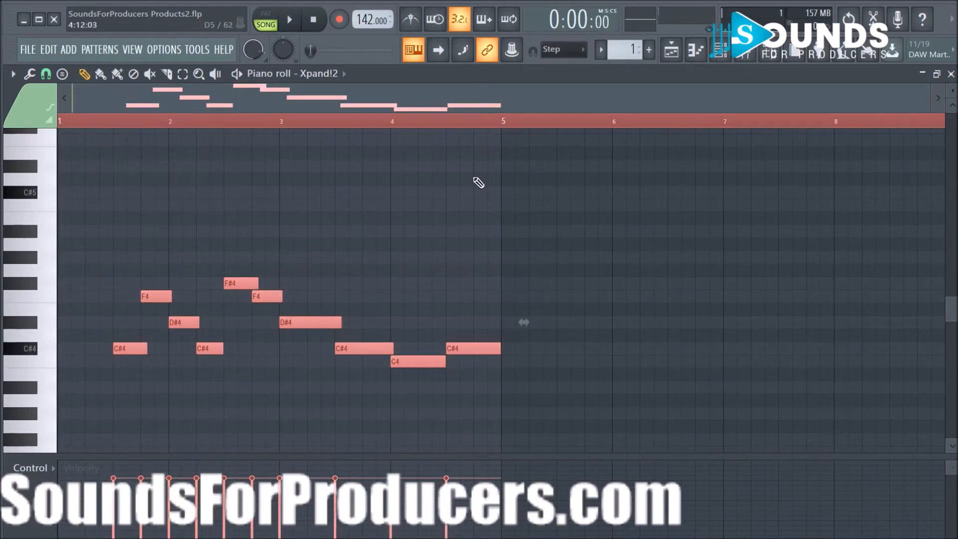
# - Open the Xpand!2 channel's detailed settings and show the miscellaneous page with the Mono and Porta polyphony options
pyautogui.click(719, 56)
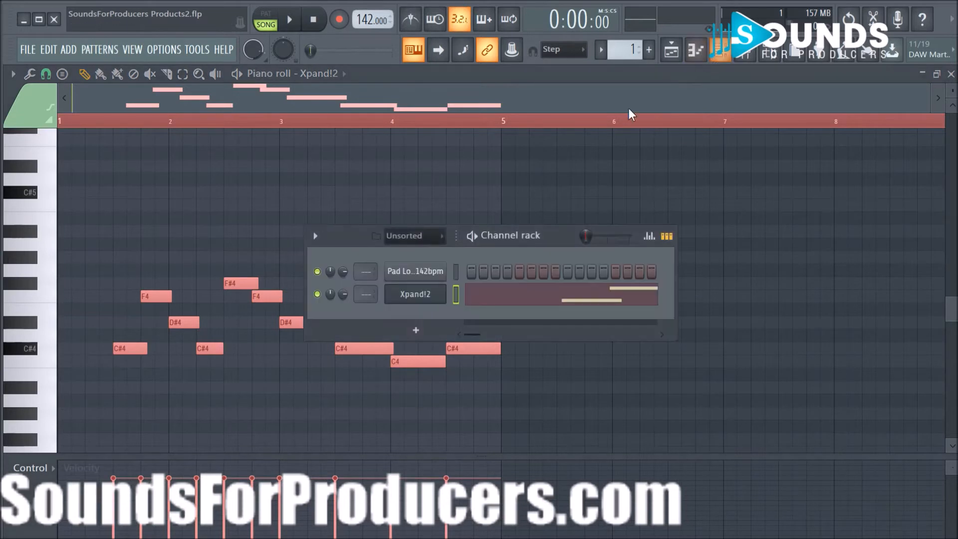
pyautogui.click(415, 295)
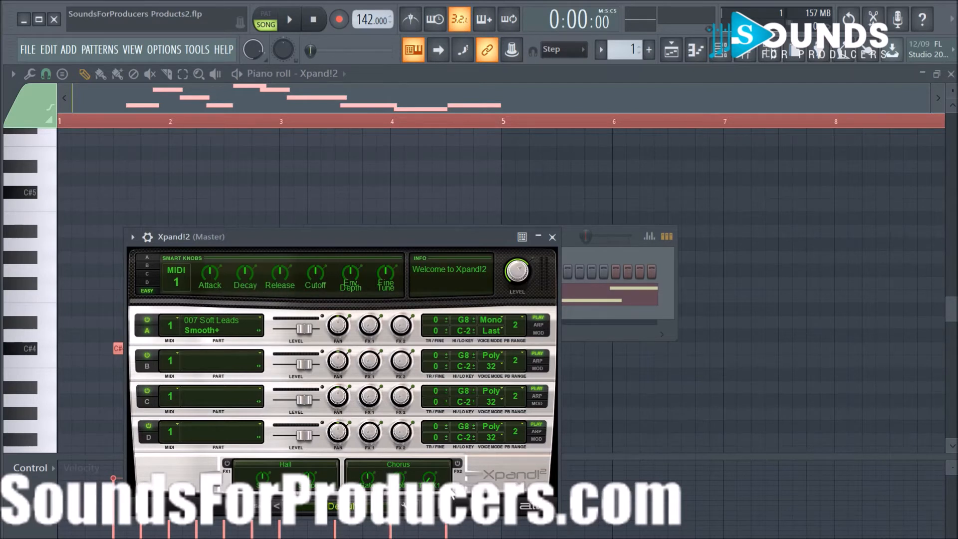
pyautogui.click(553, 237)
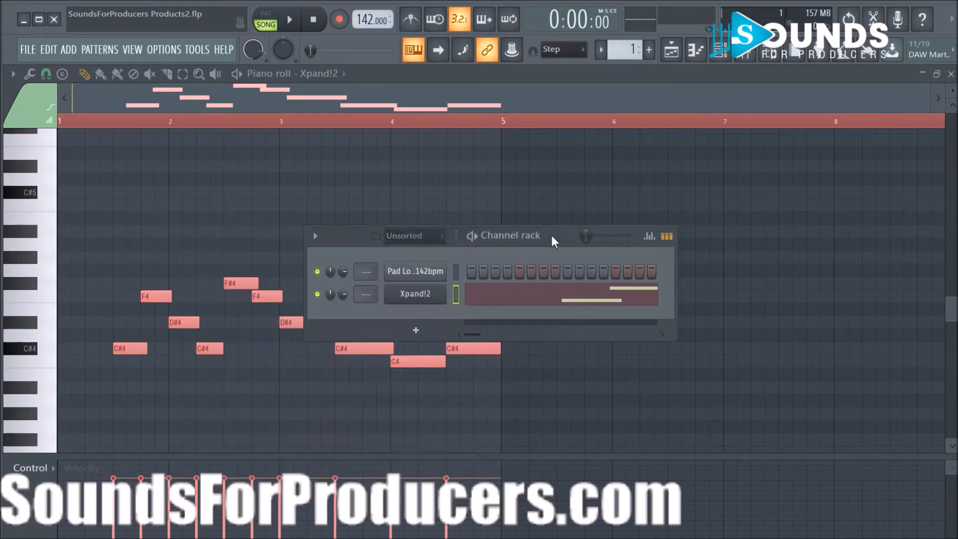
pyautogui.click(403, 302)
pyautogui.click(147, 237)
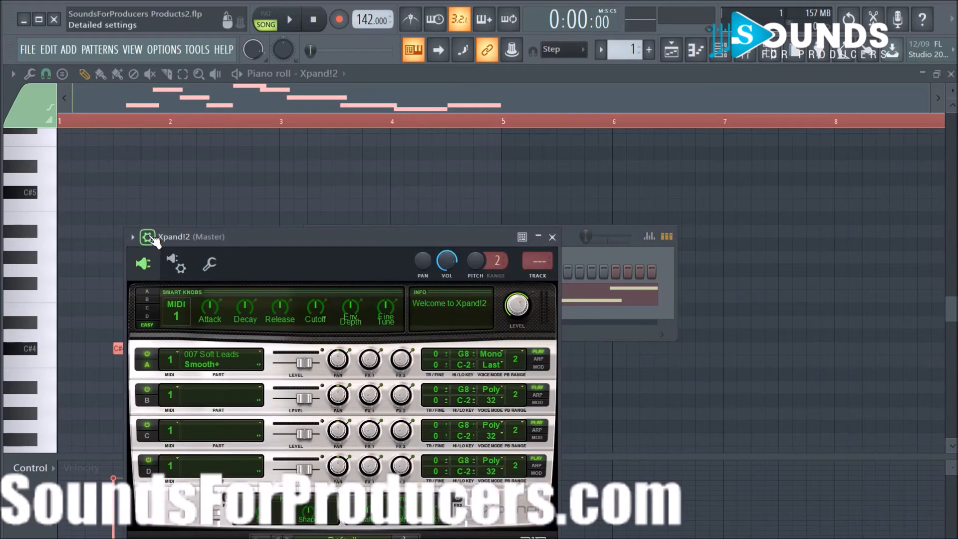
pyautogui.click(218, 267)
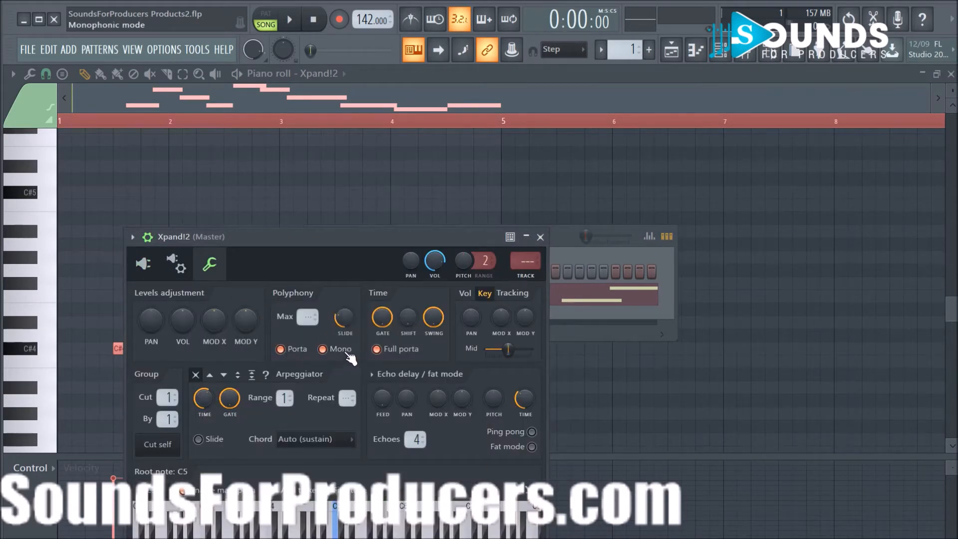
# - Play the melody with Mono and Porta enabled, and play it again with Mono turned off and only Porta on
pyautogui.press('space')
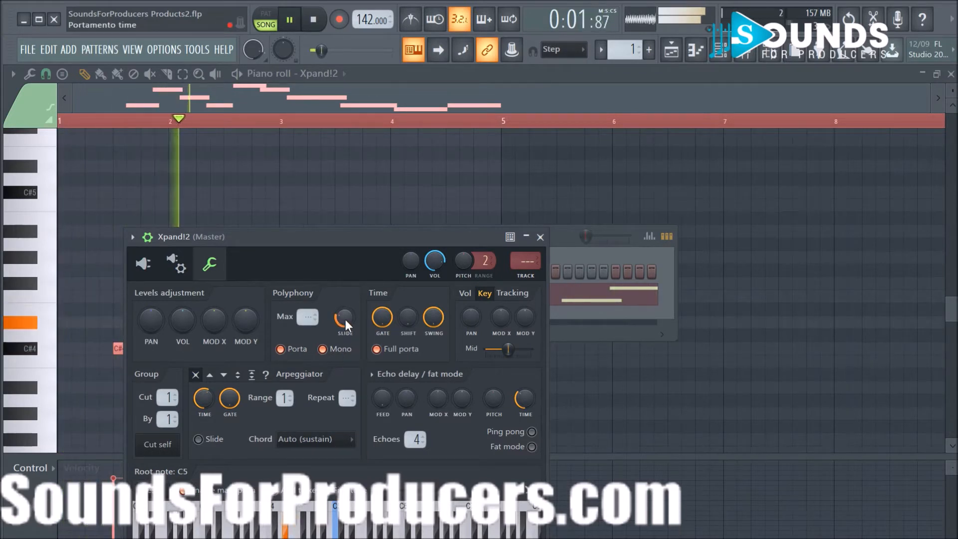
pyautogui.press('space')
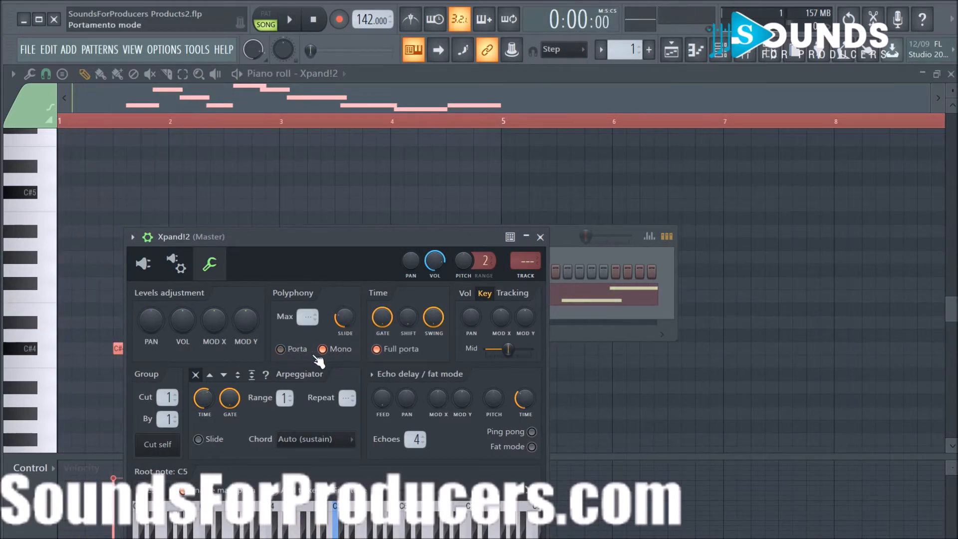
pyautogui.click(323, 349)
pyautogui.press('space')
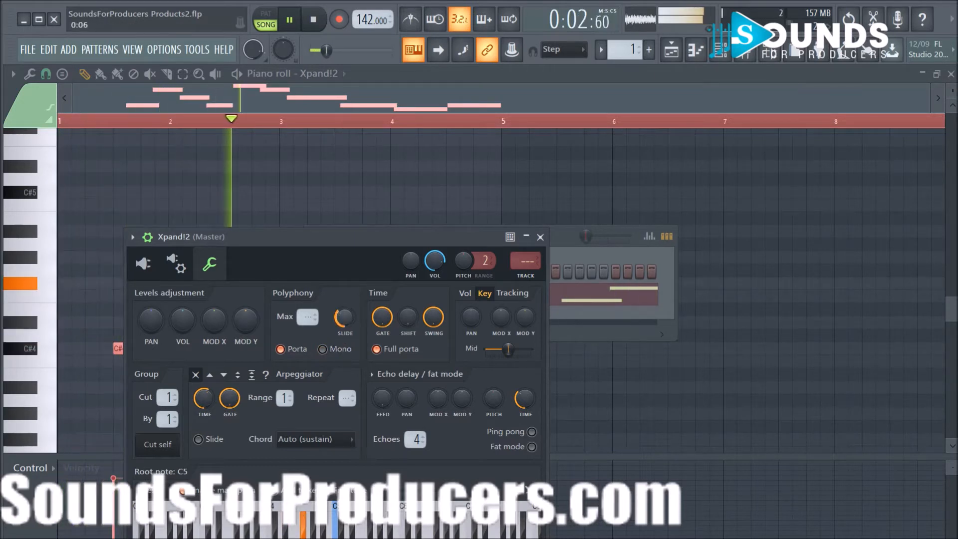
pyautogui.press('space')
# - Raise the portamento Slide time while alternately playing the notes A4 and F4 live to hear the glide
pyautogui.press('n')
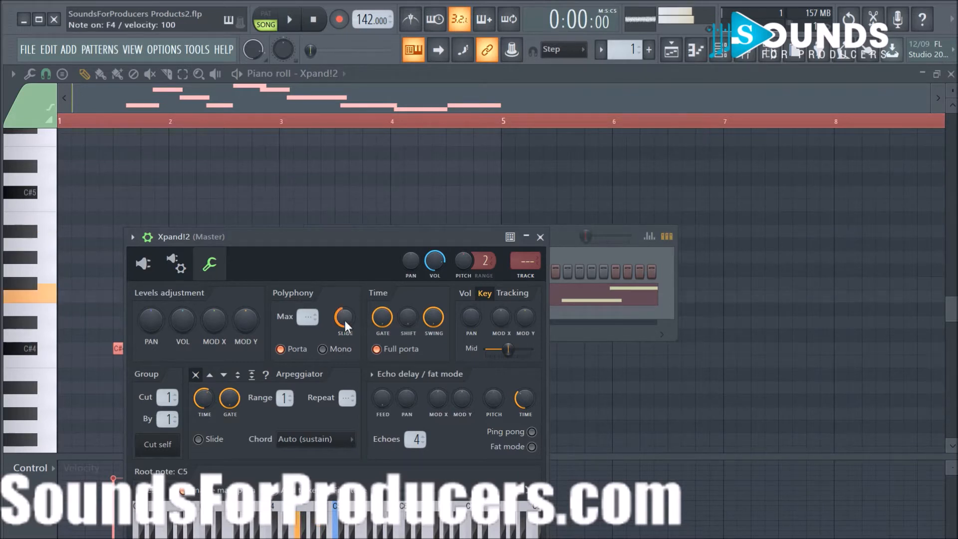
pyautogui.press('v')
pyautogui.press('n')
pyautogui.press('v')
pyautogui.moveTo(345, 320); pyautogui.dragTo(346, 308)
pyautogui.press('n')
pyautogui.press('v')
pyautogui.press('n')
pyautogui.press('v')
pyautogui.press('v')
pyautogui.press('n')
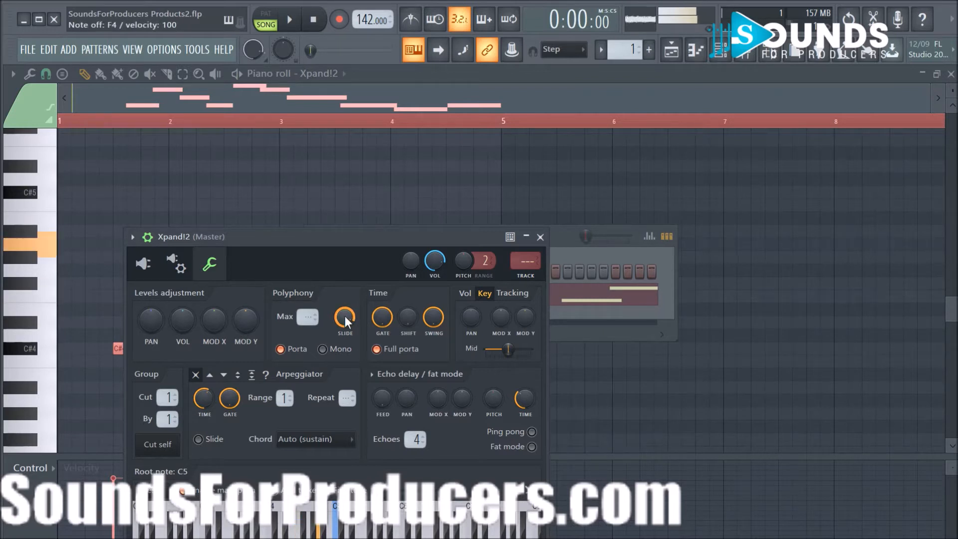
# - Play the melody with the long Slide time, shorten the Slide time again, and close the Xpand!2 channel settings
pyautogui.press('space')
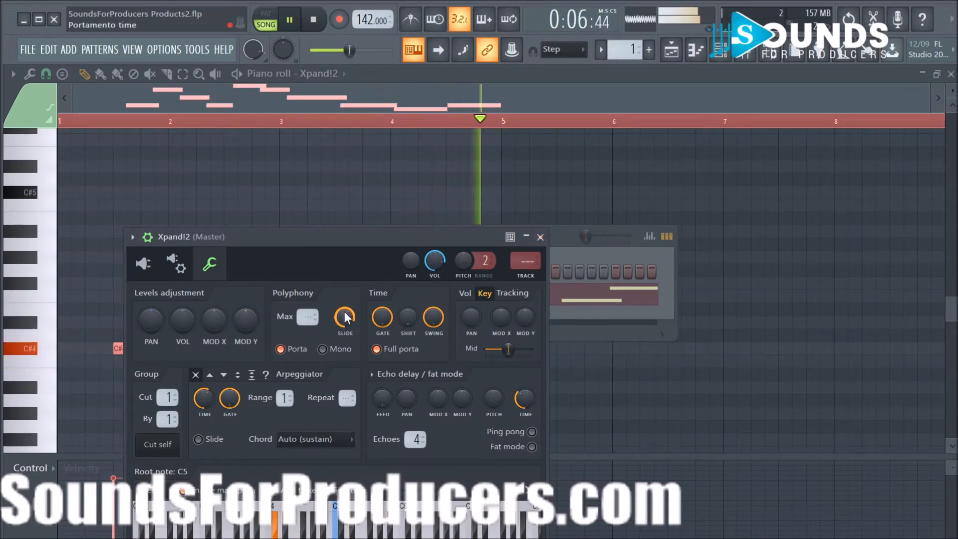
pyautogui.moveTo(344, 312); pyautogui.dragTo(344, 309)
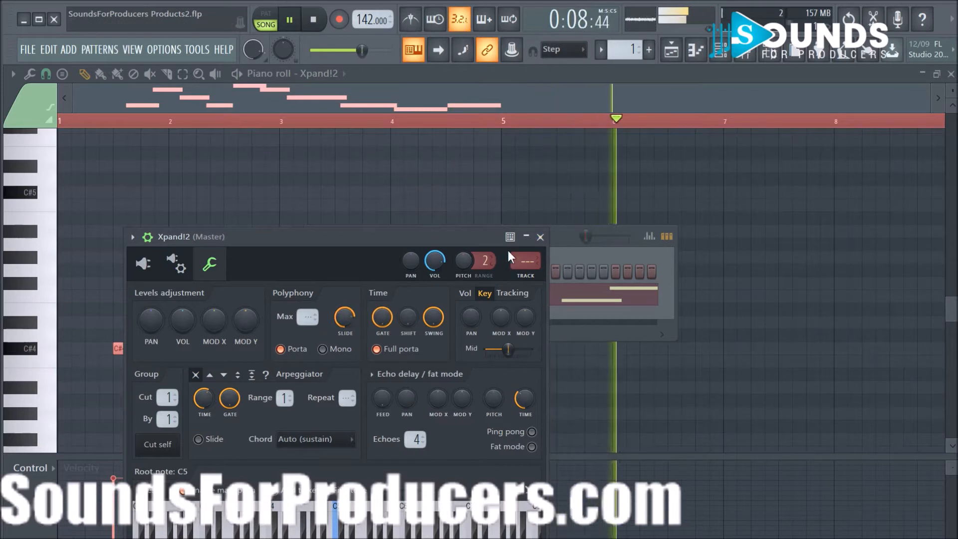
pyautogui.press('space')
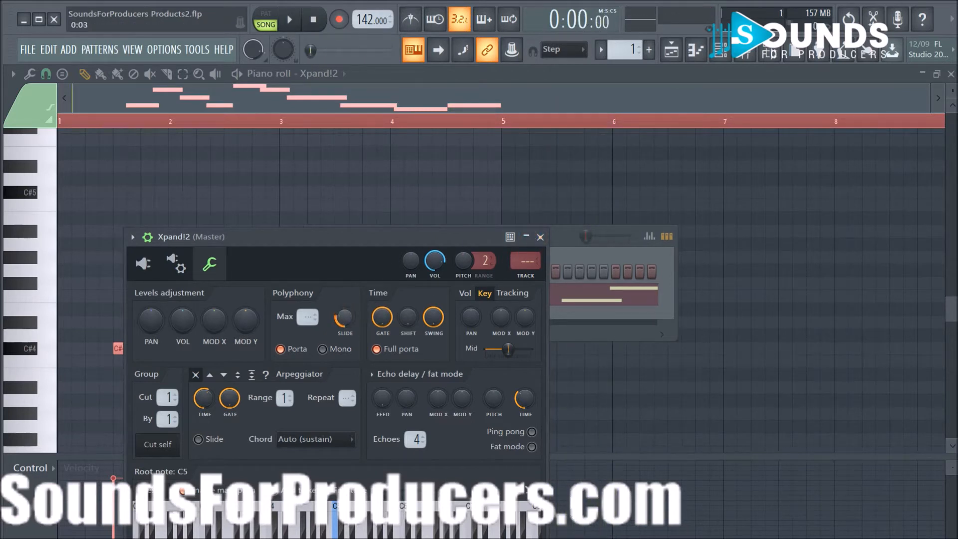
pyautogui.click(540, 237)
# - Duplicate the whole four-bar melody, shift the copy to start on beat 3 of bar 5, and play it back
pyautogui.press('space')
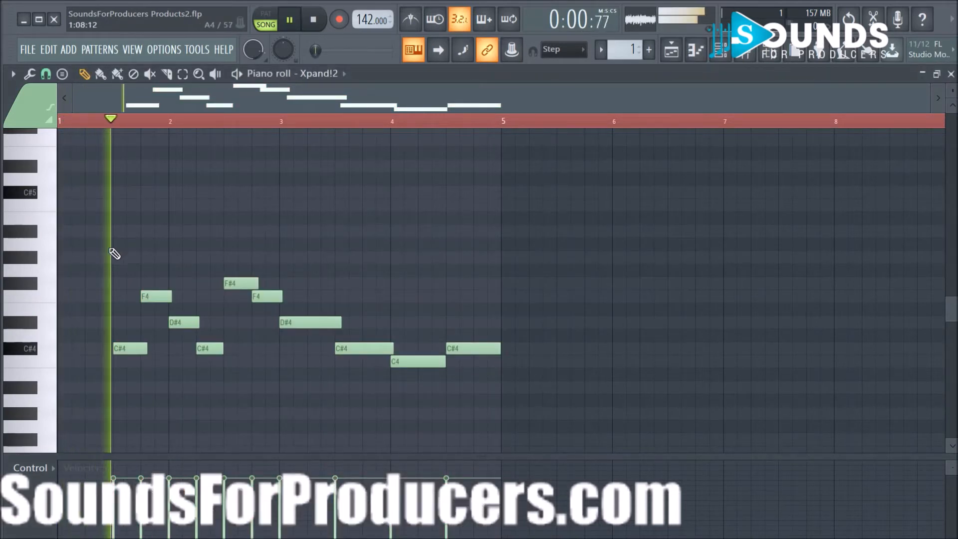
pyautogui.moveTo(94, 237); pyautogui.dragTo(508, 436)
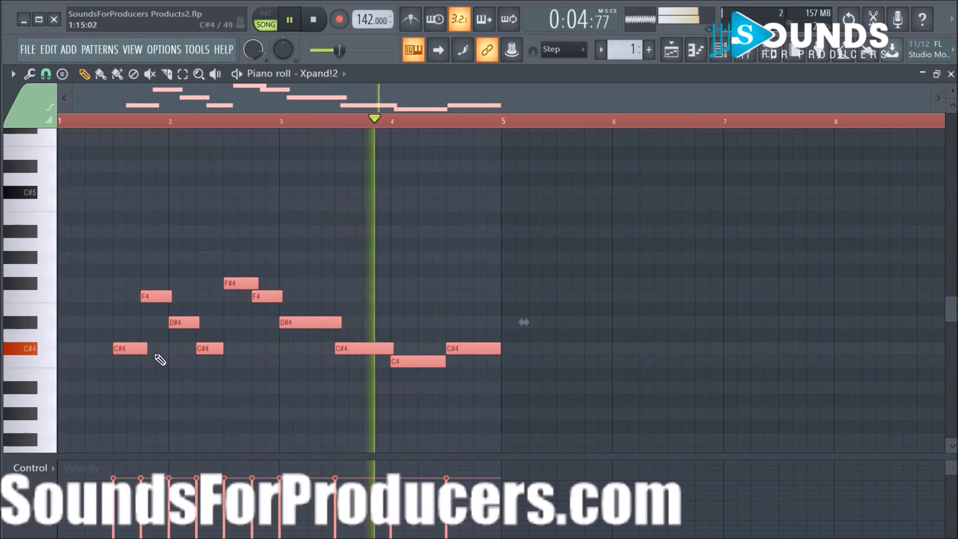
pyautogui.hotkey('ctrl', 'b')
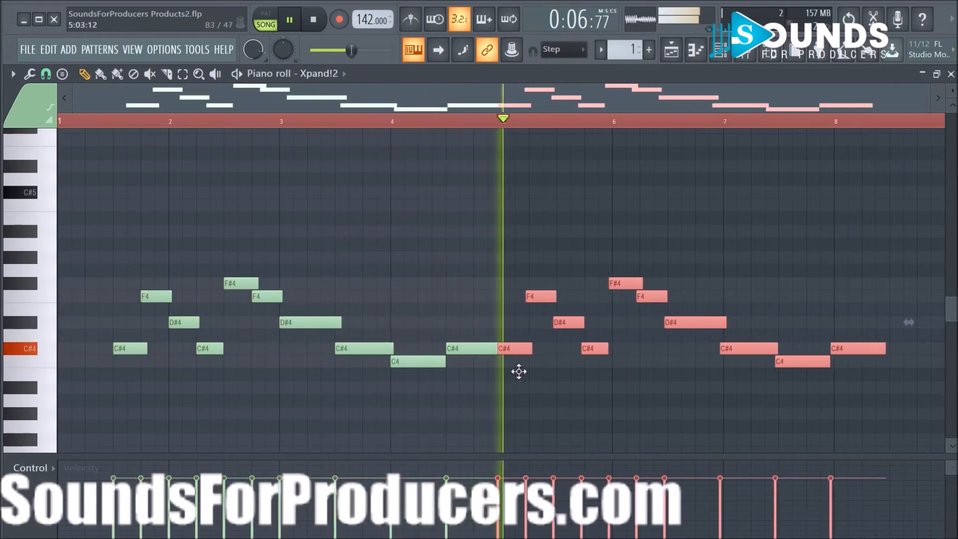
pyautogui.moveTo(533, 372); pyautogui.dragTo(578, 376)
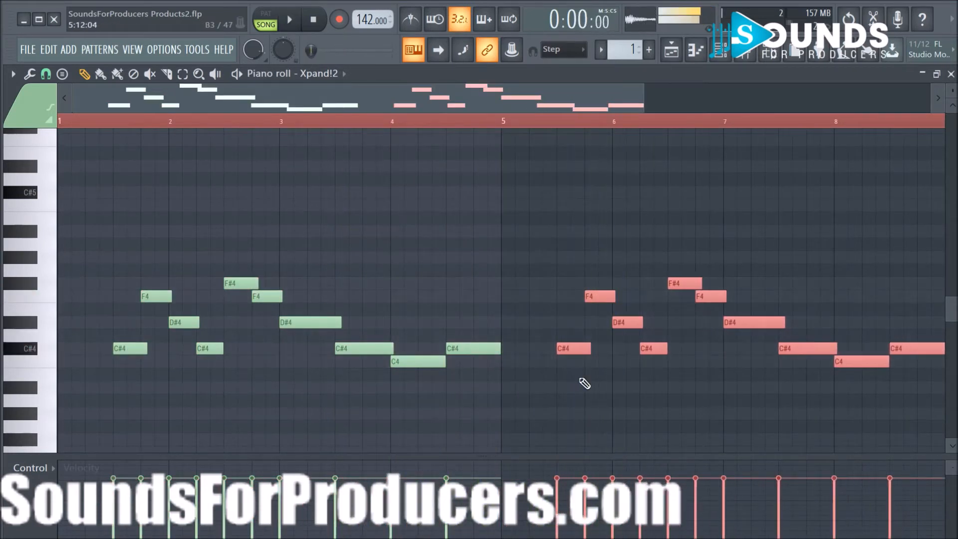
pyautogui.scroll(-2, 564, 130)
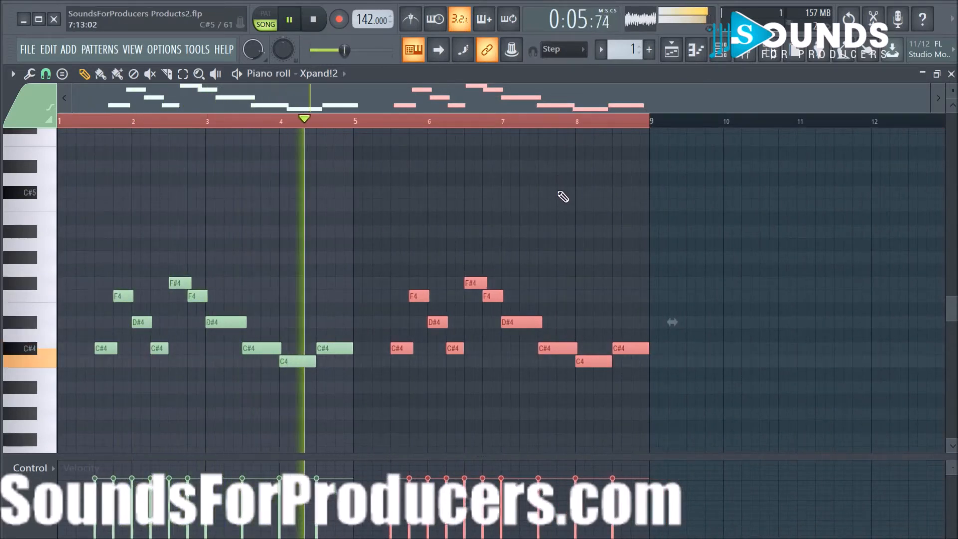
pyautogui.press('space')
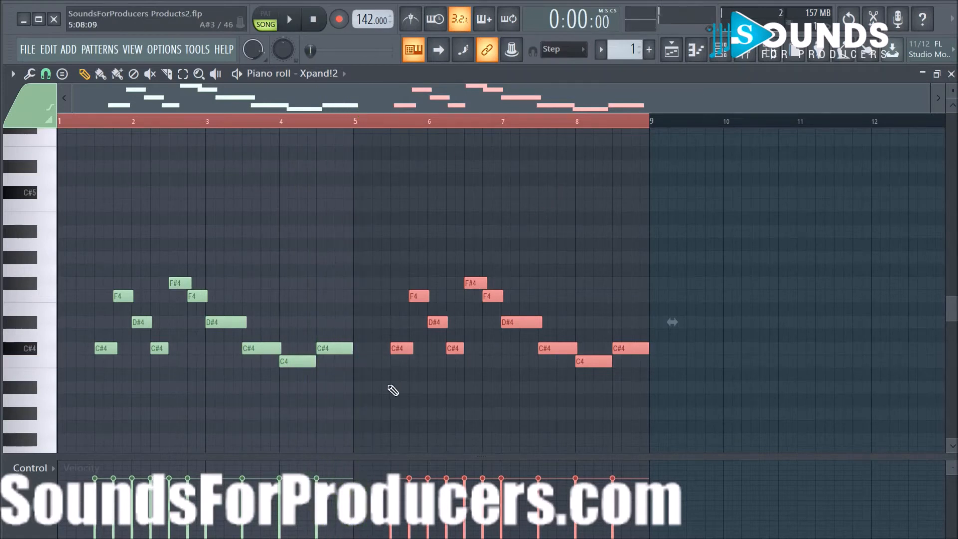
# - Deselect the duplicated notes and play through the eight-bar melody to check its ending
pyautogui.click(266, 352)
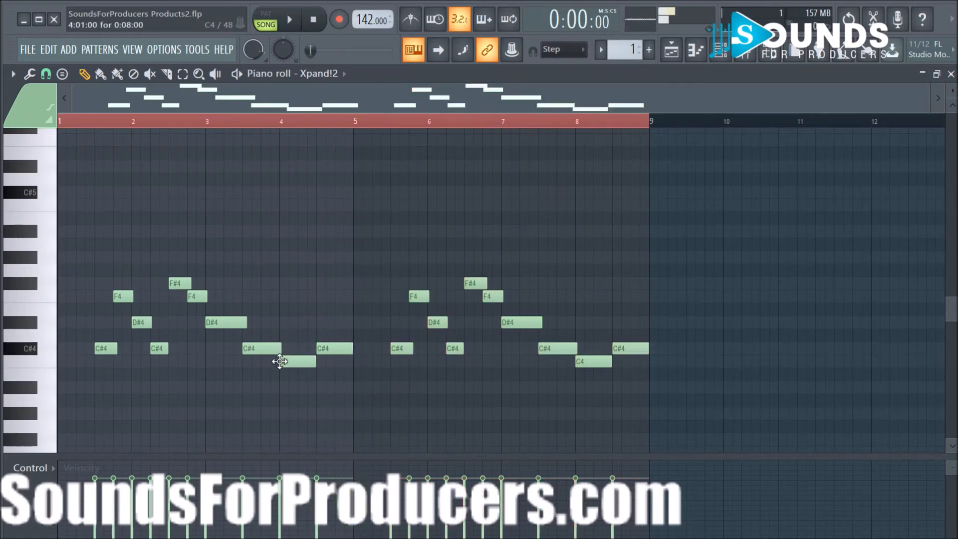
pyautogui.press('space')
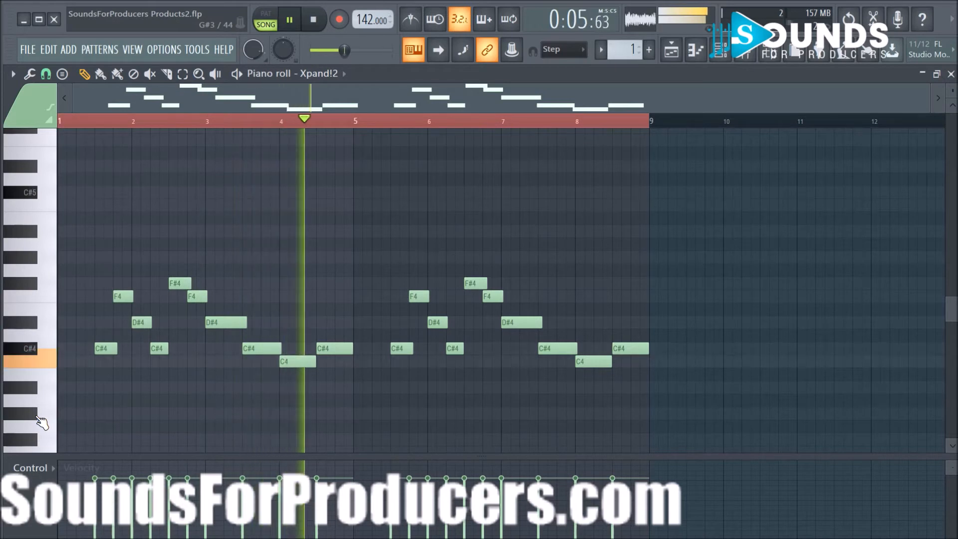
pyautogui.press('space')
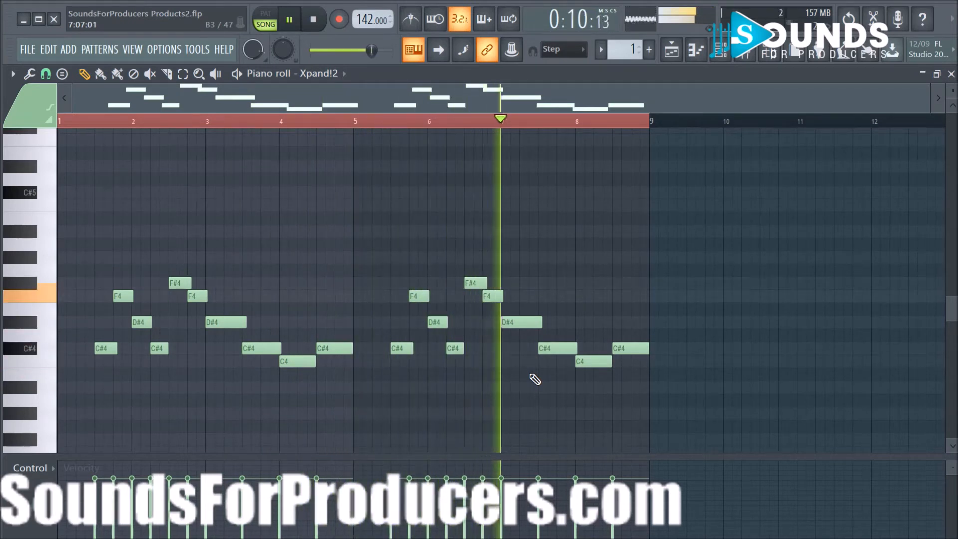
pyautogui.press('space')
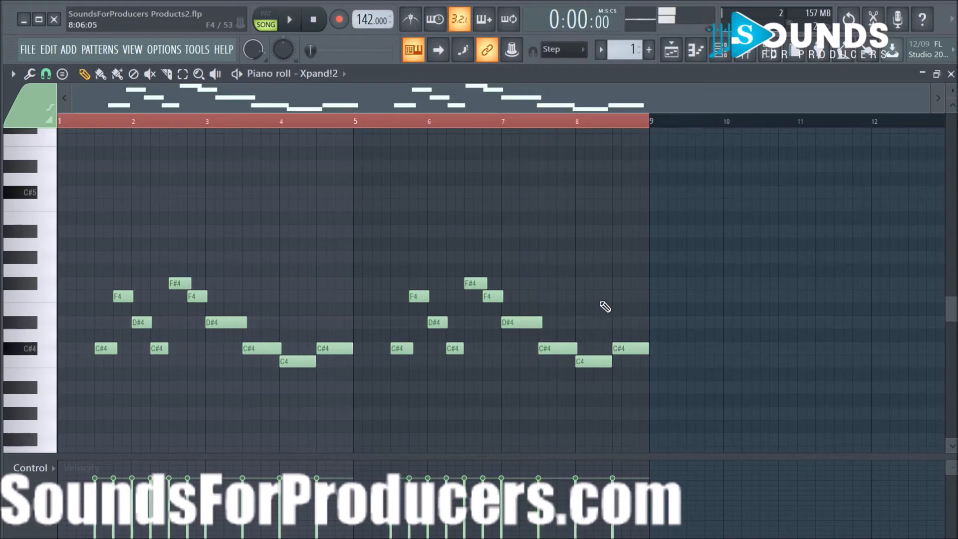
# - Change the two notes in bar 8 to G#4 and F4, and play the ending from bar 7
pyautogui.moveTo(577, 281); pyautogui.dragTo(577, 248)
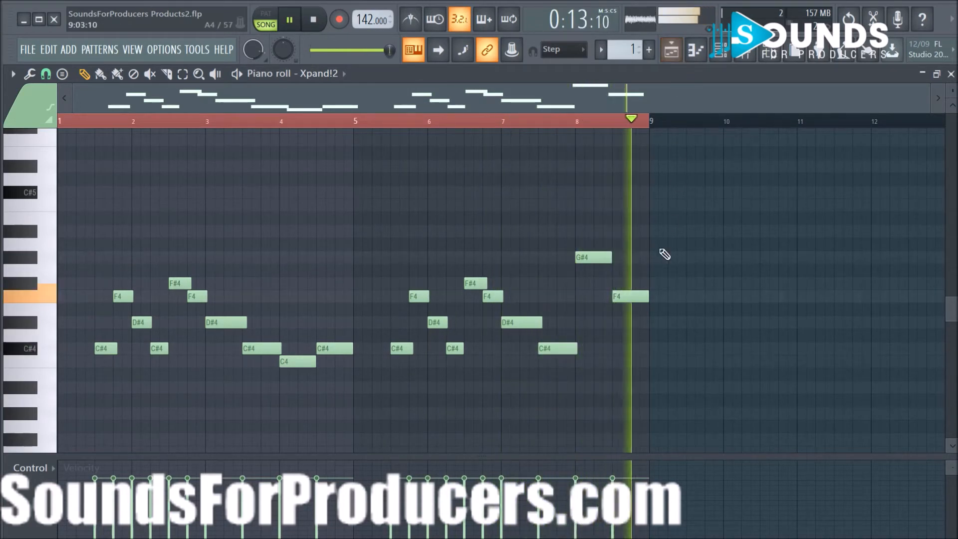
pyautogui.press('space')
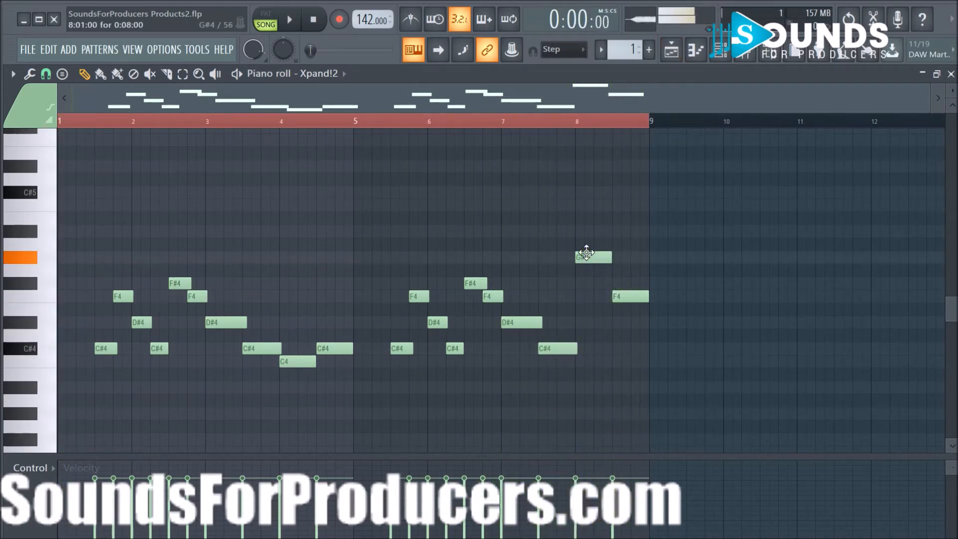
pyautogui.press('space')
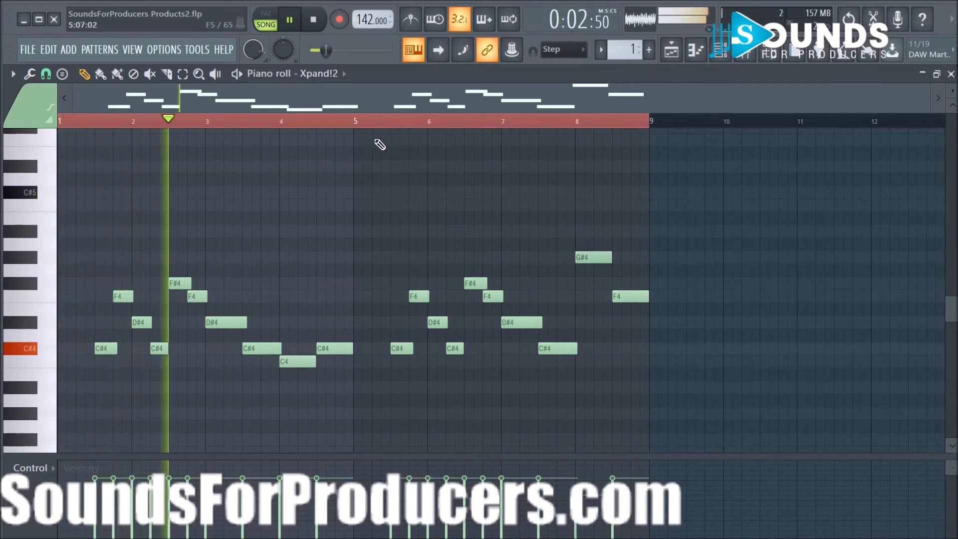
pyautogui.click(524, 121)
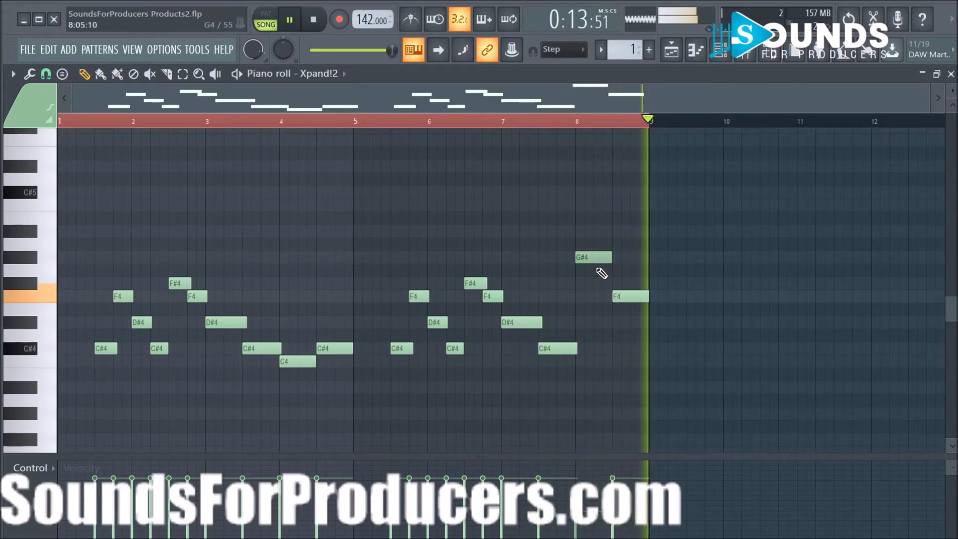
# - Reopen the Xpand!2 channel from the channel rack, stop playback, and switch to its plugin editor
pyautogui.click(718, 54)
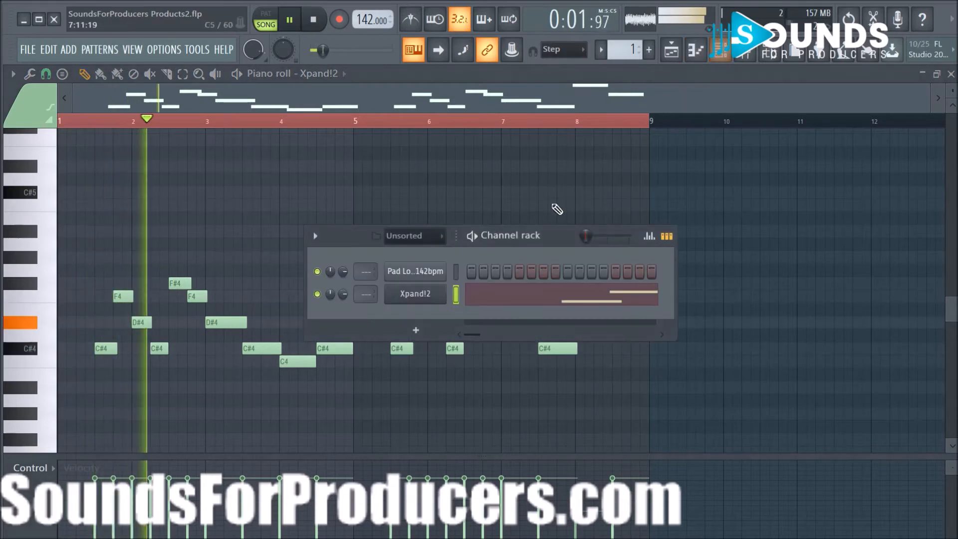
pyautogui.click(429, 294)
pyautogui.press('space')
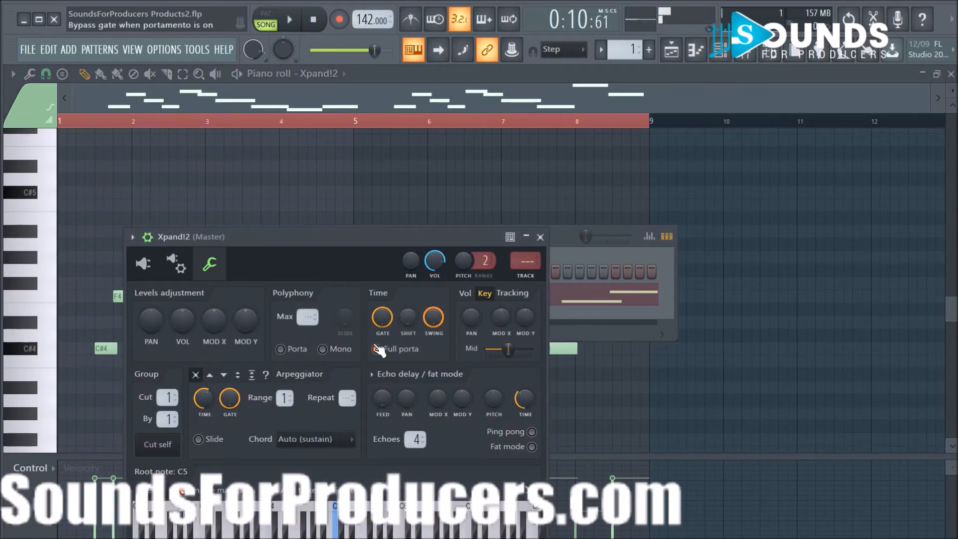
pyautogui.click(144, 264)
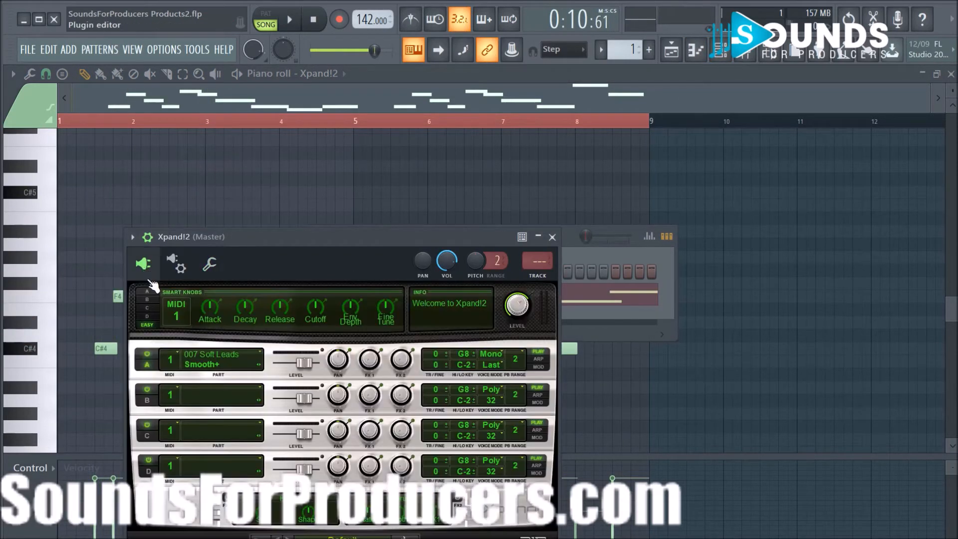
# - Audition Xpand!2 part A's Soft Leads patches from Soft Detuner+ through Unison Saw Lead while the arrangement plays
pyautogui.click(259, 364)
pyautogui.press('space')
pyautogui.press('space')
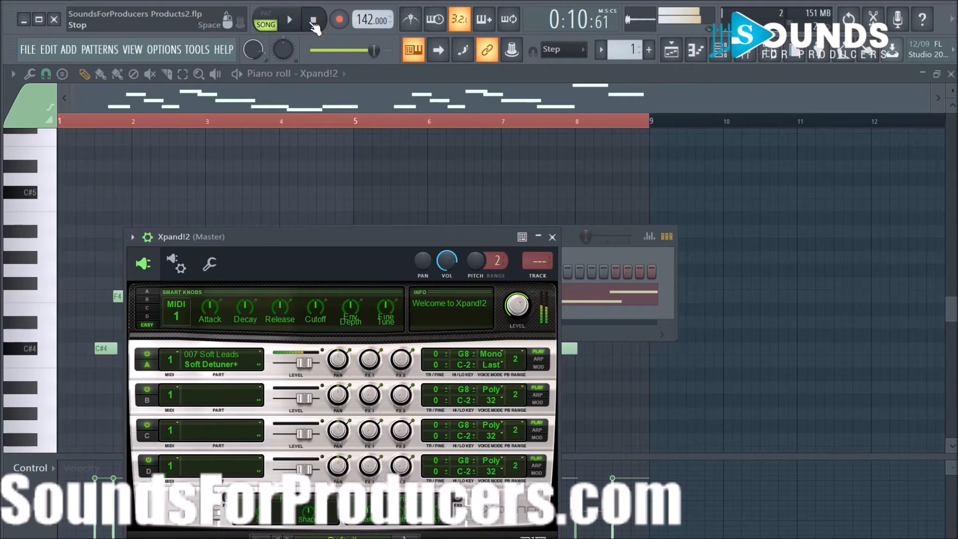
pyautogui.click(259, 365)
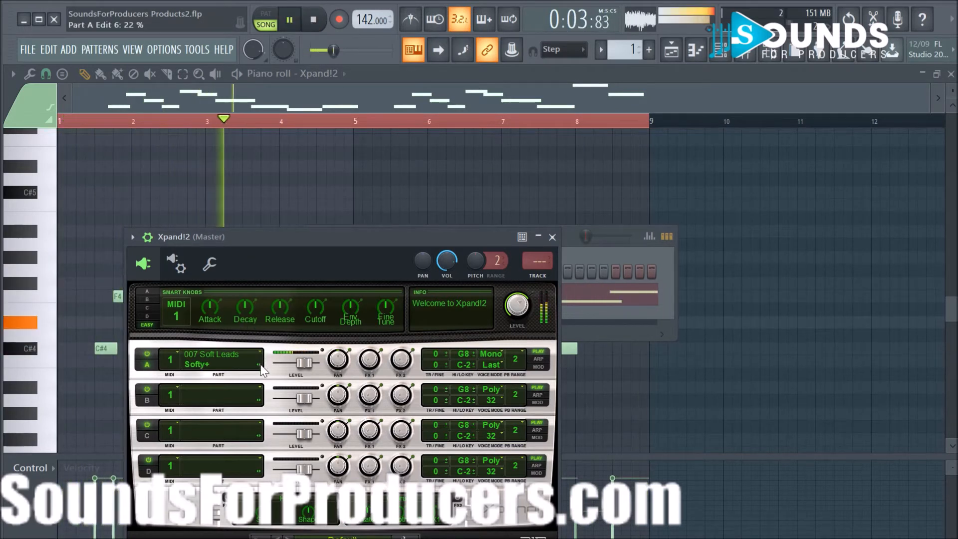
pyautogui.click(259, 365)
pyautogui.click(259, 365)
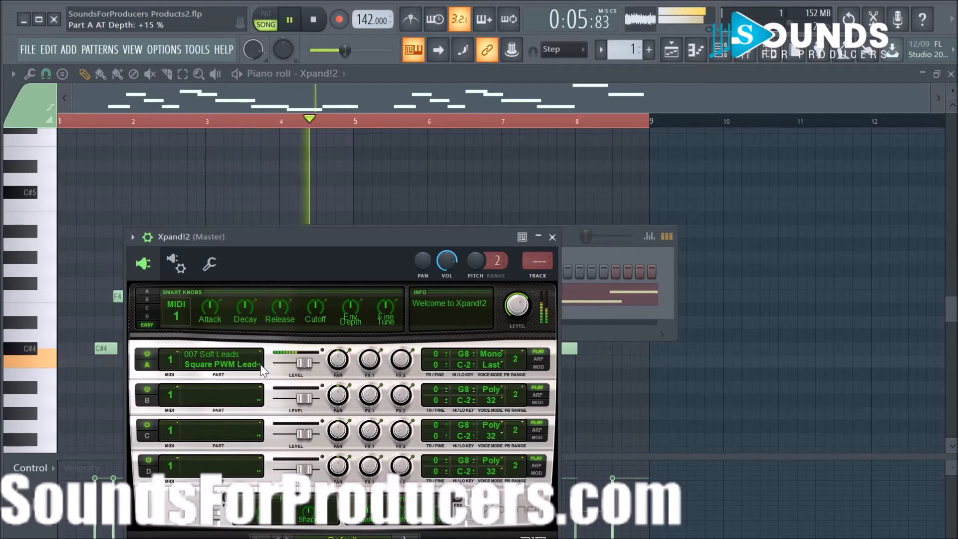
pyautogui.click(259, 365)
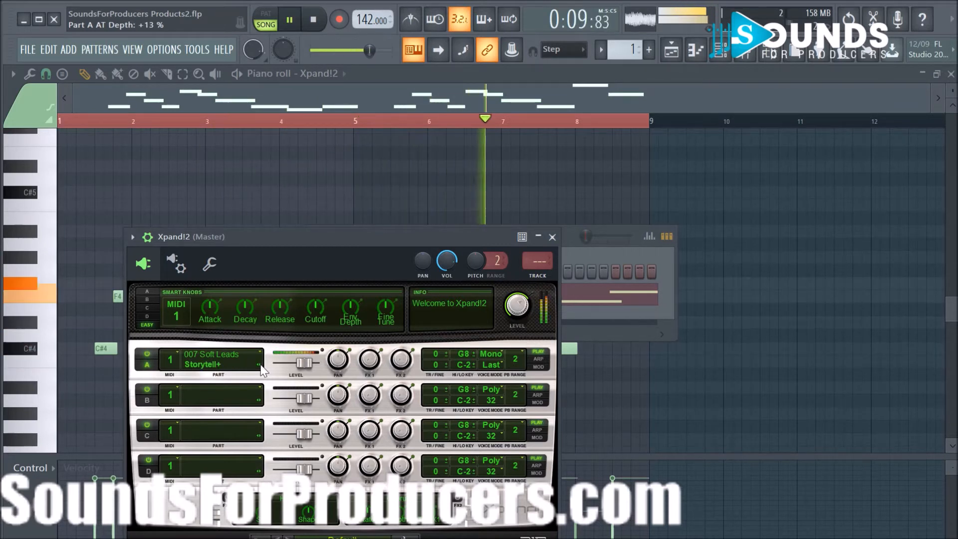
pyautogui.click(261, 365)
pyautogui.click(261, 365)
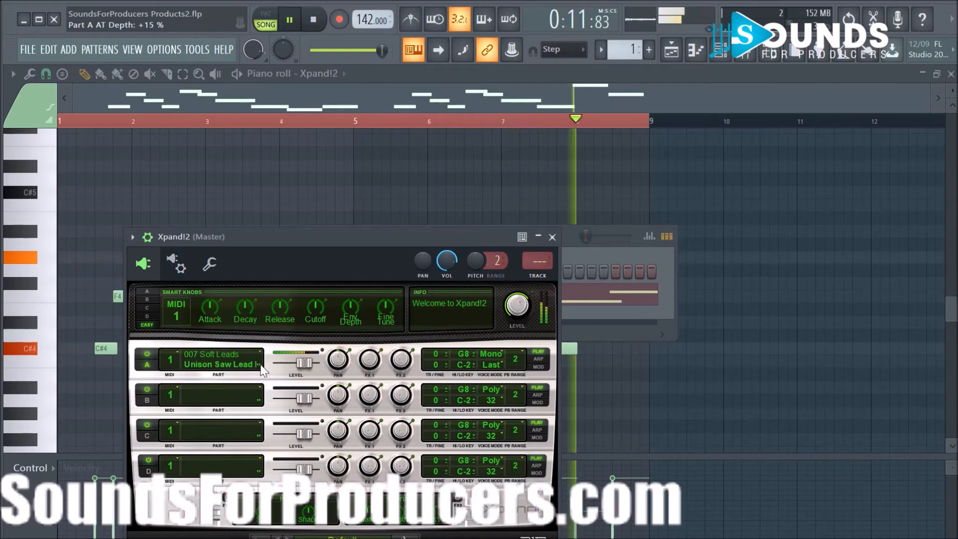
# - Continue auditioning part A's Soft Leads patches past Whine Maker during playback and settle on Nice Saw
pyautogui.click(261, 365)
pyautogui.click(261, 365)
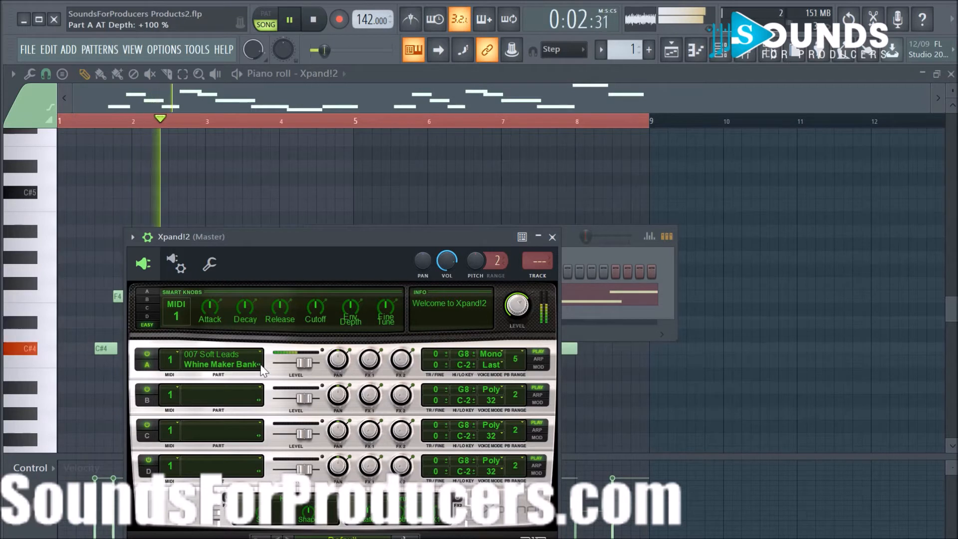
pyautogui.click(261, 365)
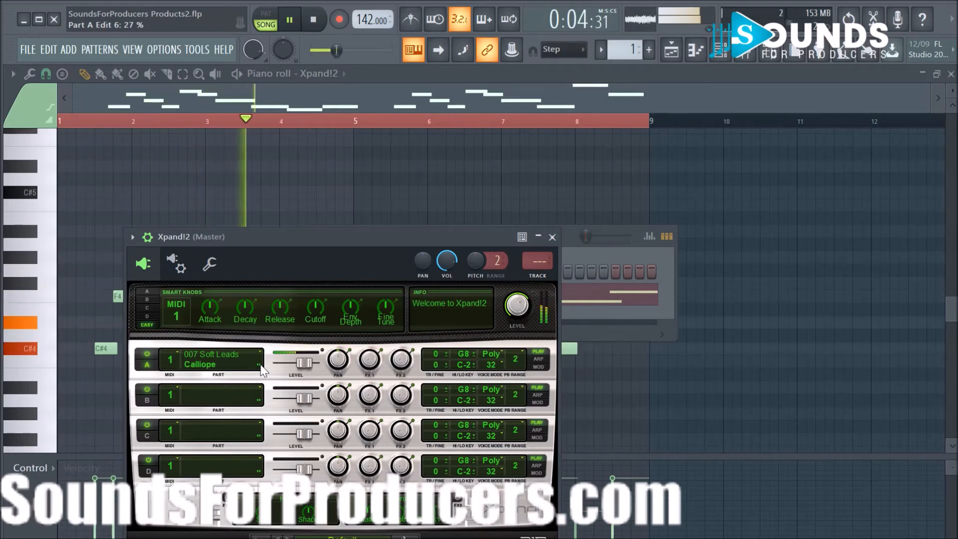
pyautogui.click(261, 365)
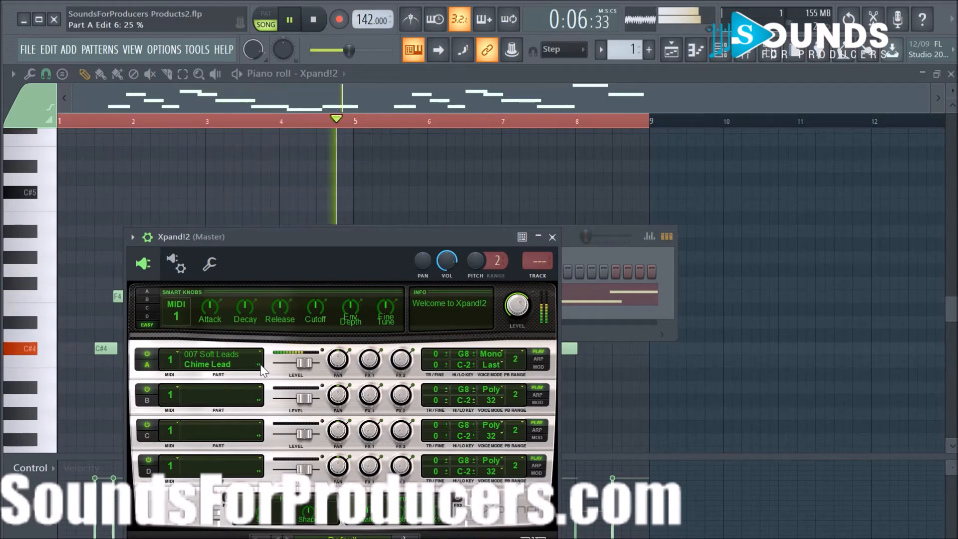
pyautogui.click(261, 366)
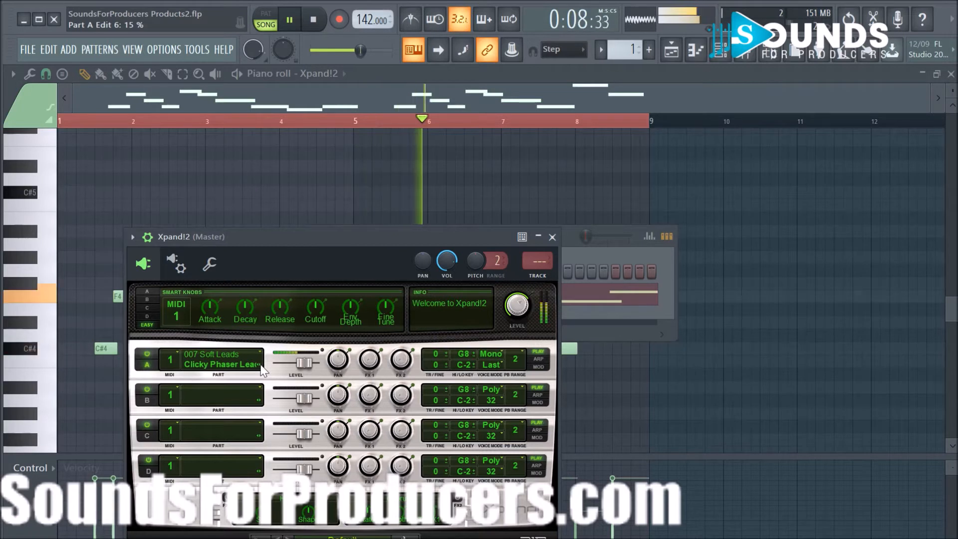
pyautogui.click(261, 365)
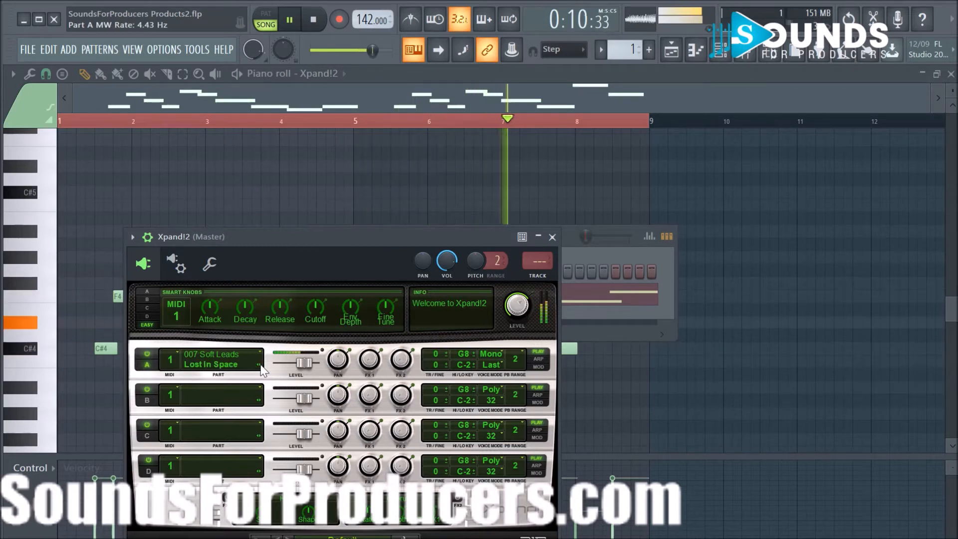
pyautogui.click(261, 365)
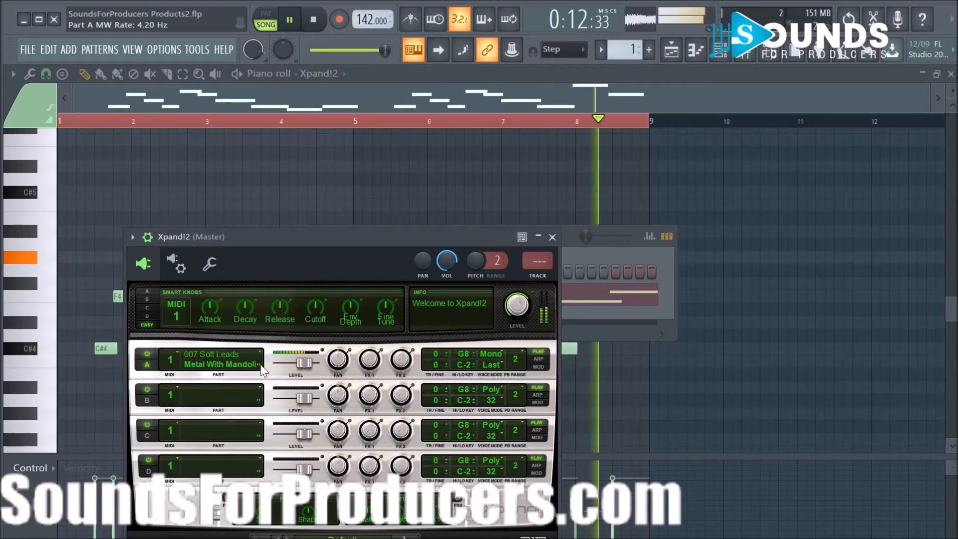
pyautogui.click(261, 365)
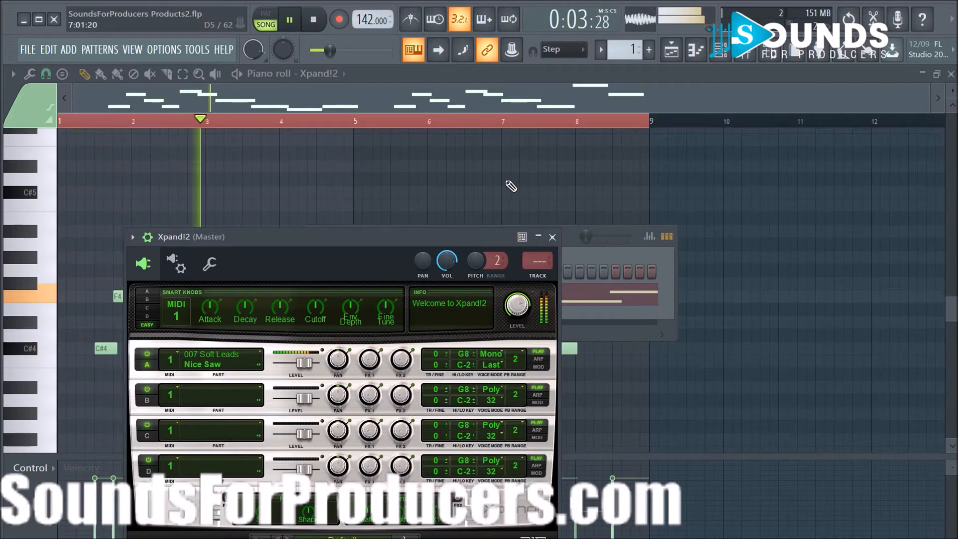
# - Shape Nice Saw during playback with more Decay, less Cutoff, a -13.3 dB FX1 send and a 19.5 sec FX1 time
pyautogui.press('space')
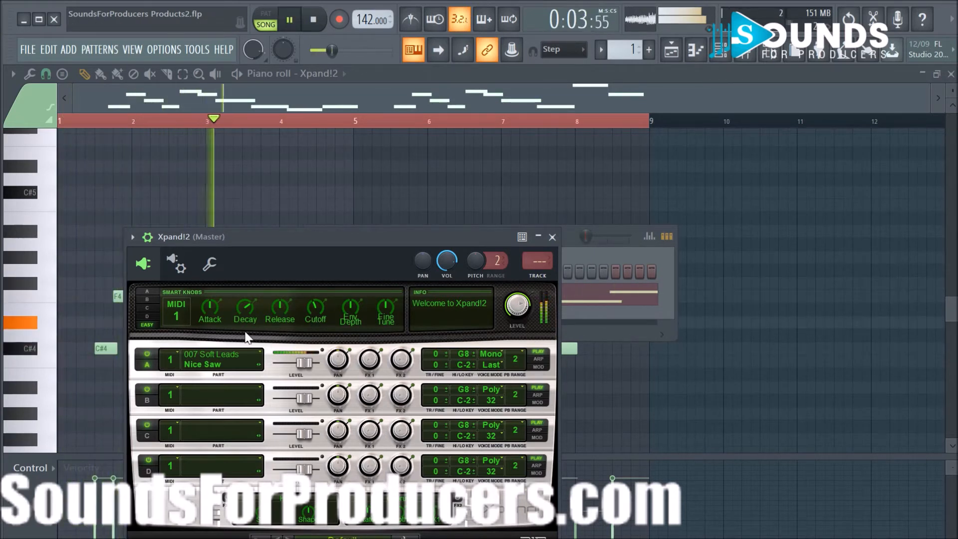
pyautogui.press('space')
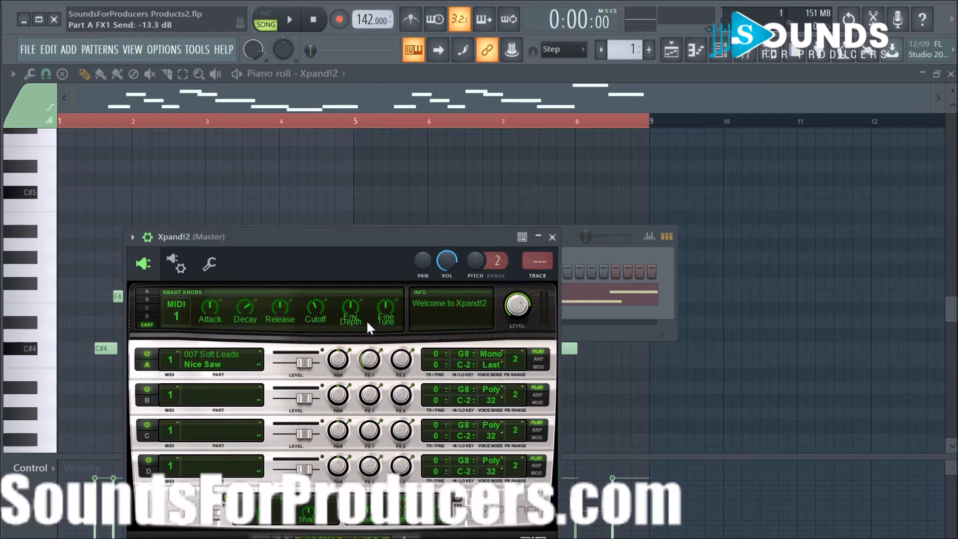
pyautogui.moveTo(261, 250); pyautogui.dragTo(275, 228)
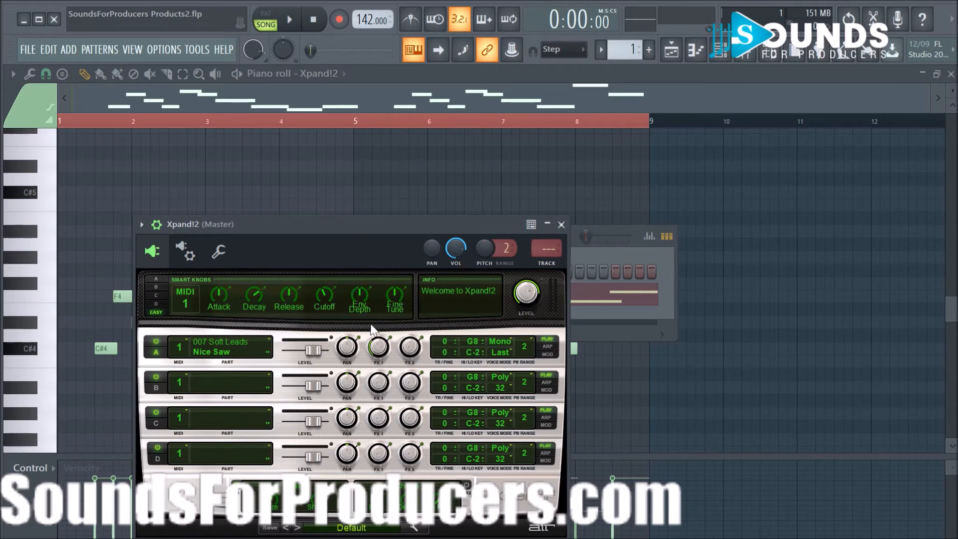
pyautogui.press('space')
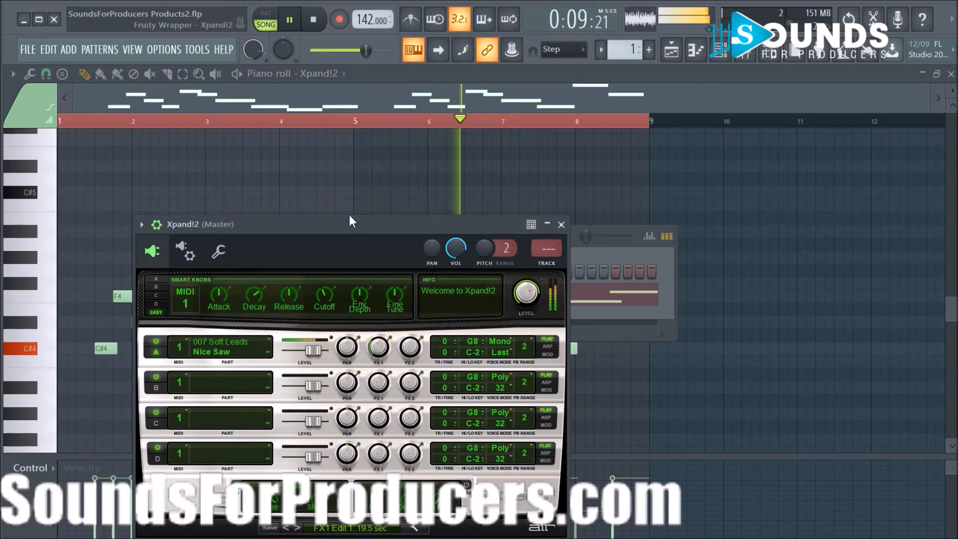
pyautogui.press('Escape')
pyautogui.press('space')
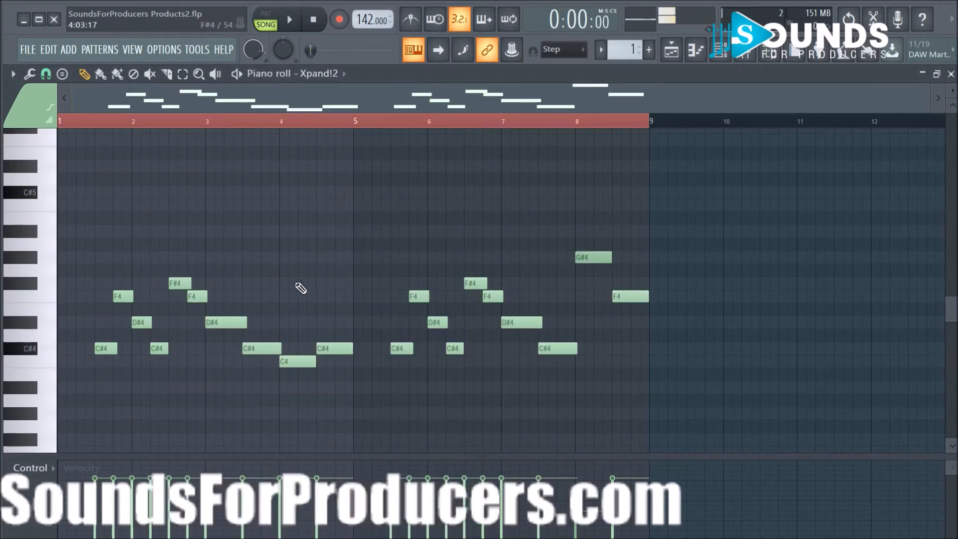
# - Transpose all notes of the eight-bar Xpand!2 melody up one octave and play it back
pyautogui.hotkey('ctrl', 'a')
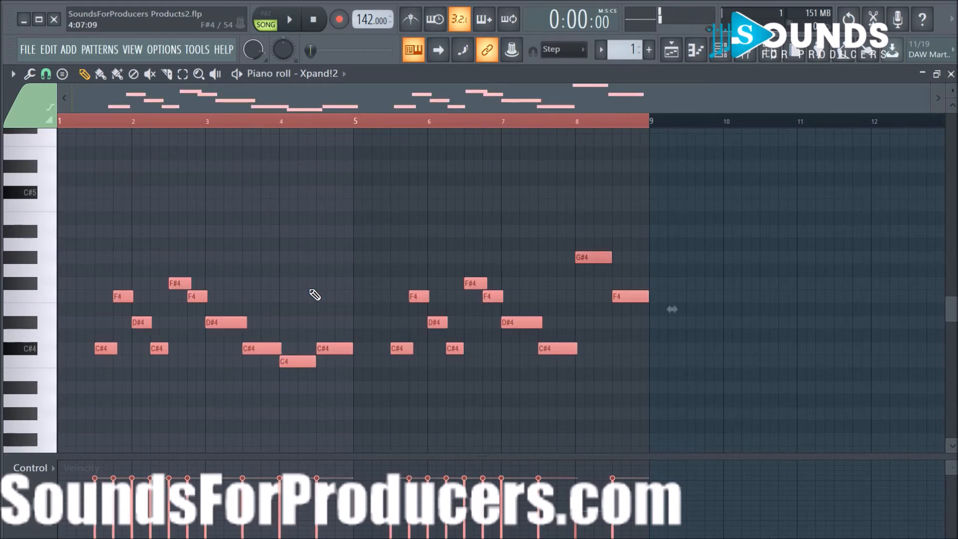
pyautogui.hotkey('ctrl', 'Up')
pyautogui.press('space')
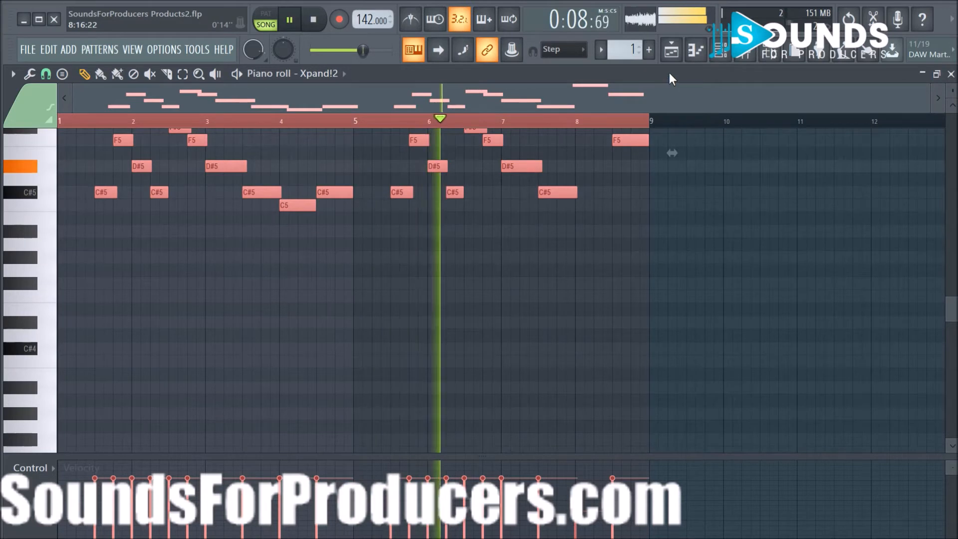
pyautogui.scroll(4, 620, 248)
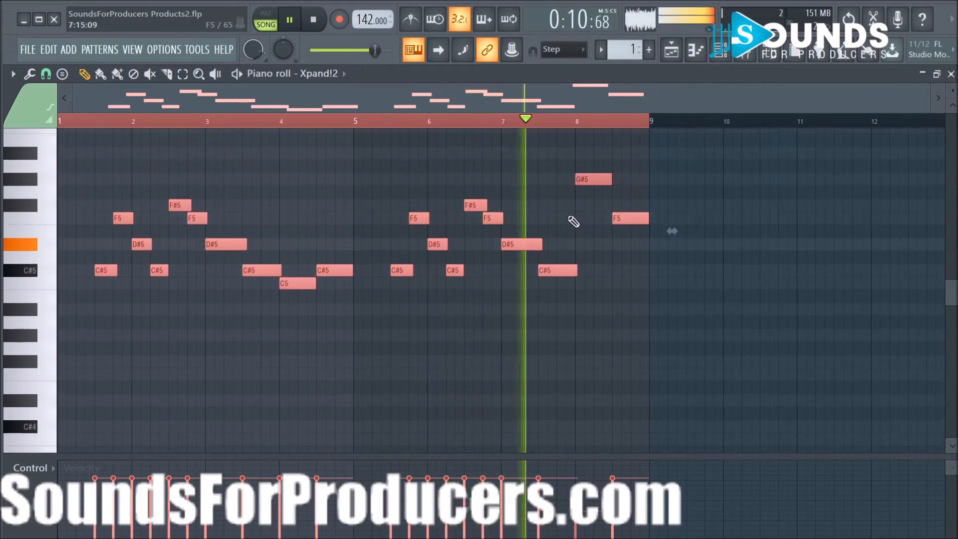
# - Lower the Xpand!2 channel's volume slightly in the channel rack, return to the playlist, and stop playback
pyautogui.click(721, 58)
pyautogui.moveTo(342, 295); pyautogui.dragTo(342, 305)
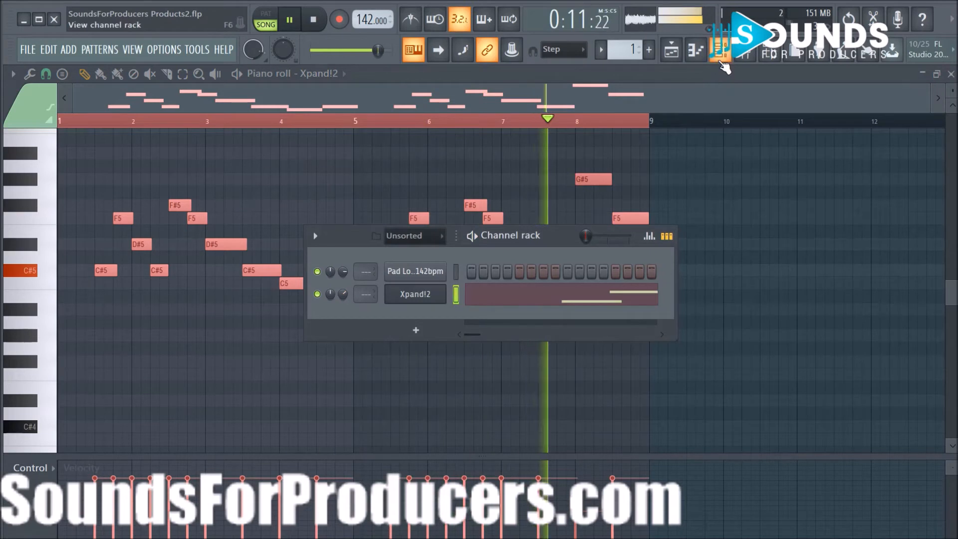
pyautogui.click(721, 60)
pyautogui.click(671, 49)
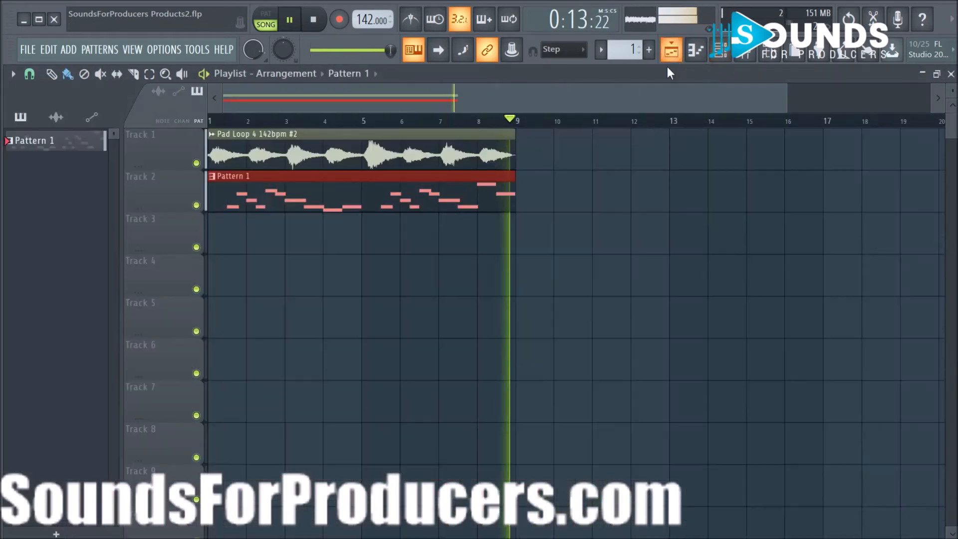
pyautogui.press('space')
# - Reopen the Xpand!2 plugin editor to check the lead during playback, close it, and save the project
pyautogui.click(719, 55)
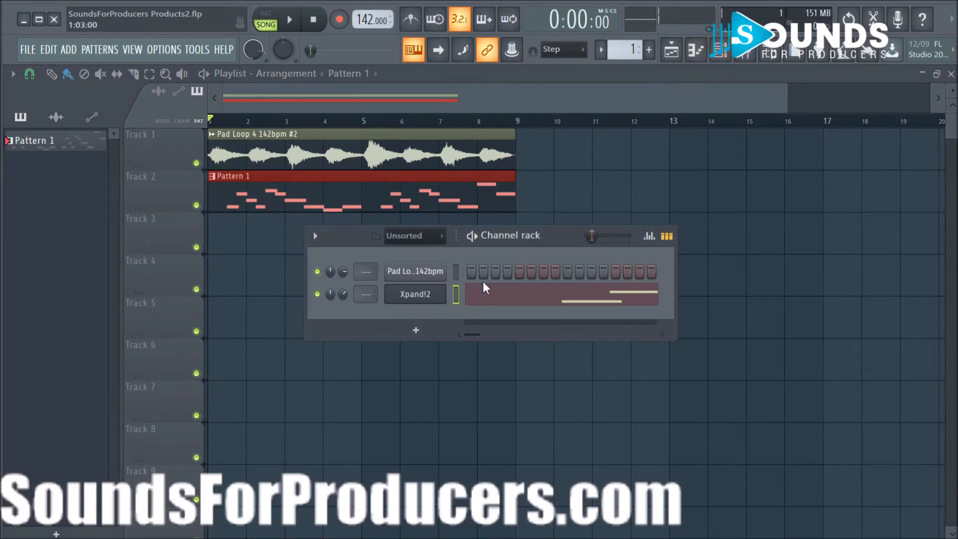
pyautogui.click(415, 305)
pyautogui.click(226, 253)
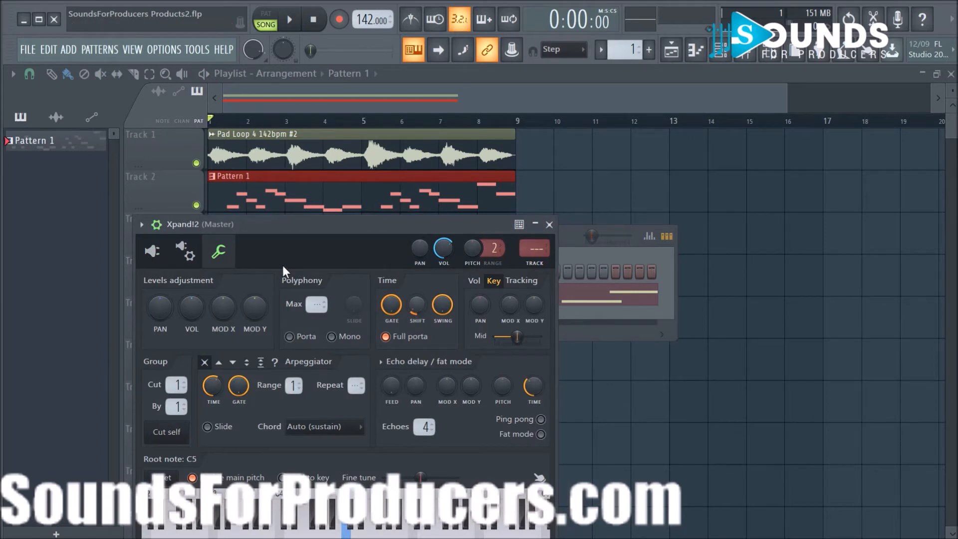
pyautogui.click(166, 258)
pyautogui.press('space')
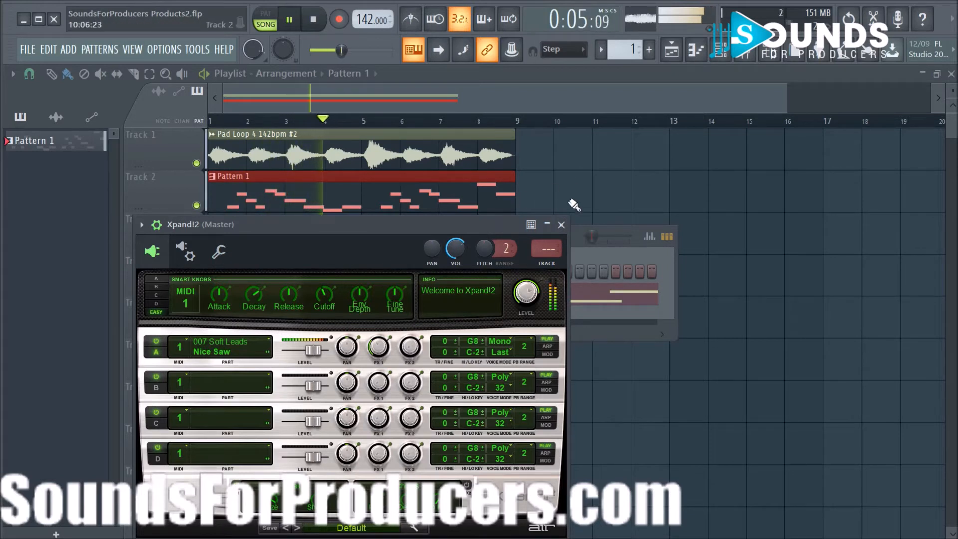
pyautogui.click(560, 225)
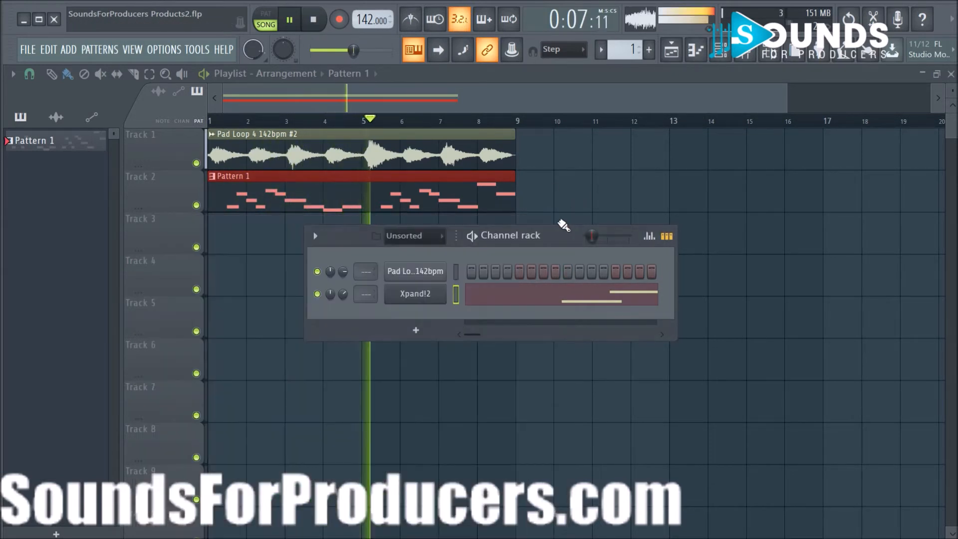
pyautogui.press('Escape')
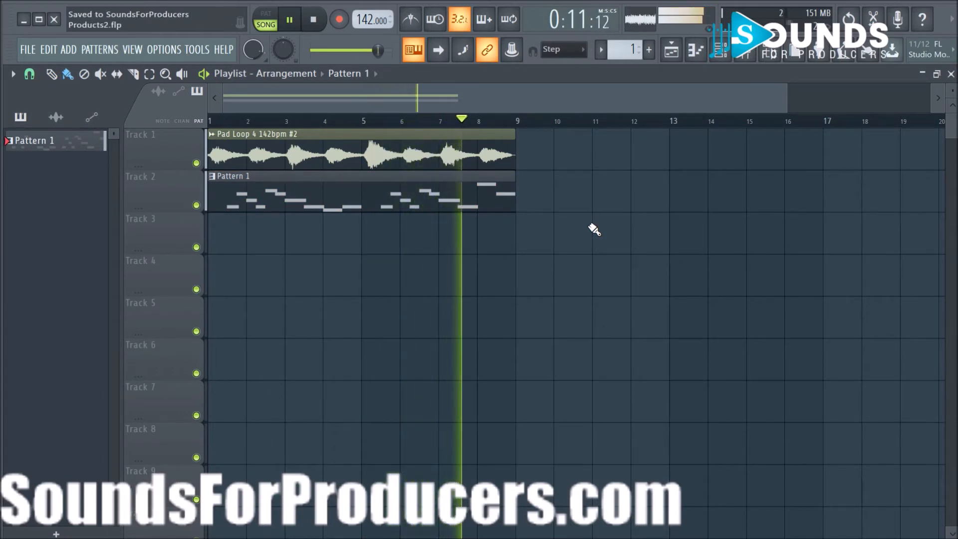
# - Play the arrangement from the playlist, stop it, and add an Omnisphere channel to the channel rack
pyautogui.click(731, 62)
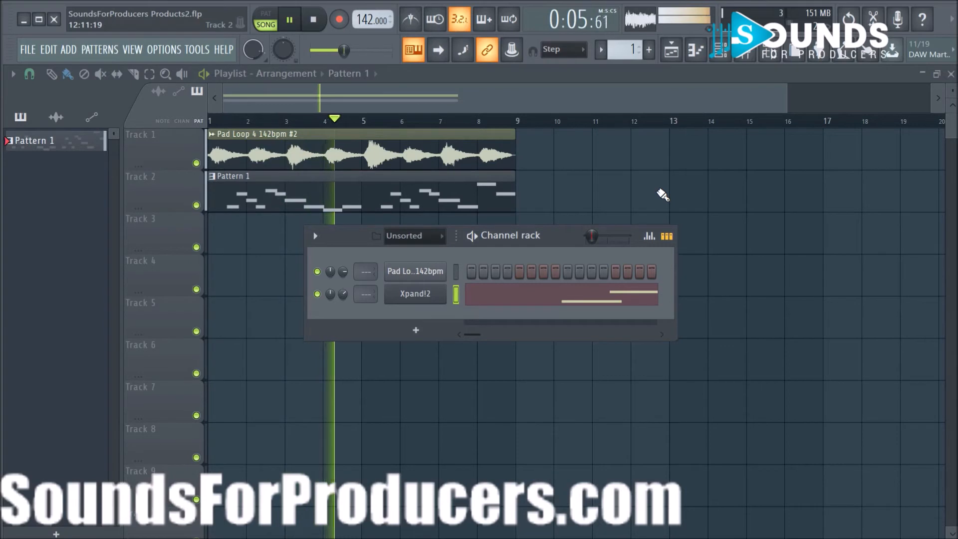
pyautogui.press('space')
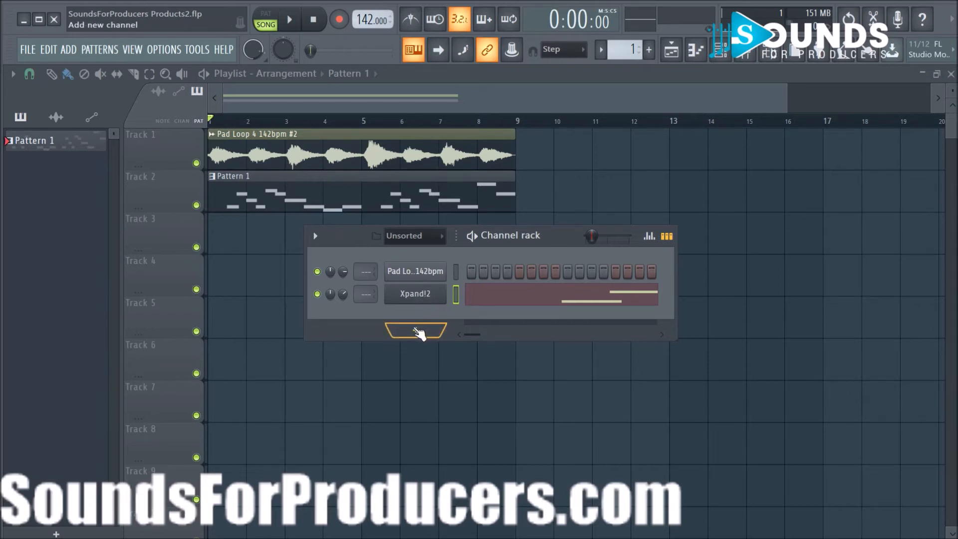
pyautogui.click(419, 333)
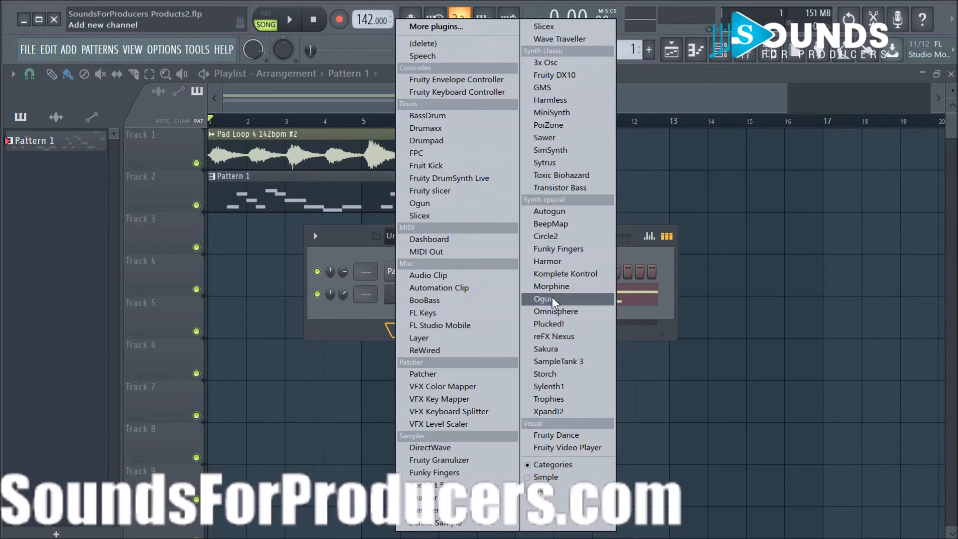
pyautogui.click(555, 311)
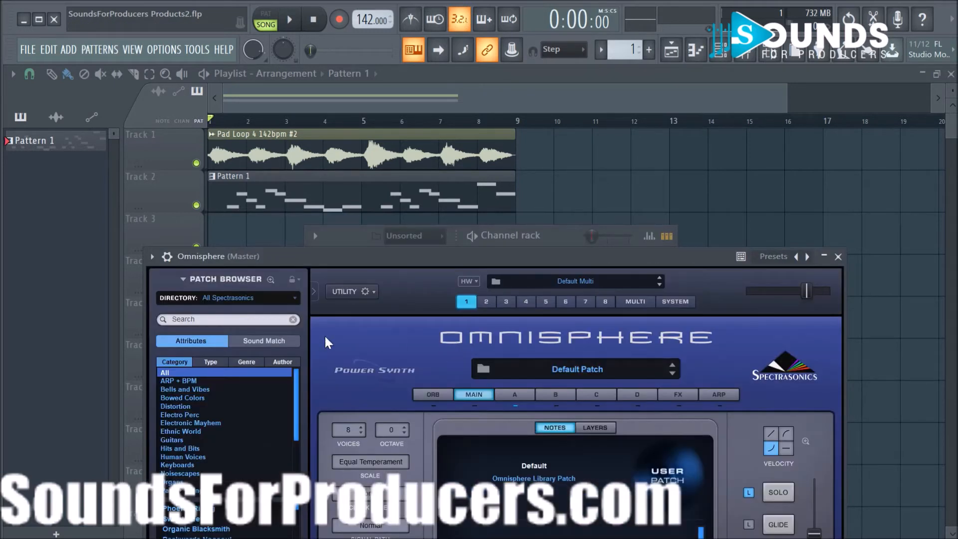
# - Search Omnisphere's patch browser for "piano" and move the plugin window clear of the playlist tracks
pyautogui.click(201, 315)
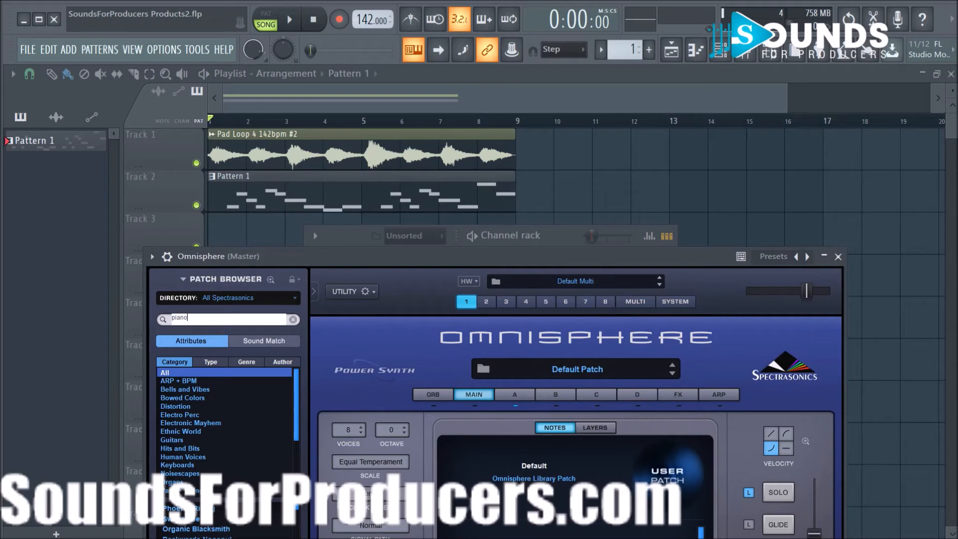
pyautogui.press('Return')
pyautogui.moveTo(477, 259); pyautogui.dragTo(622, 244)
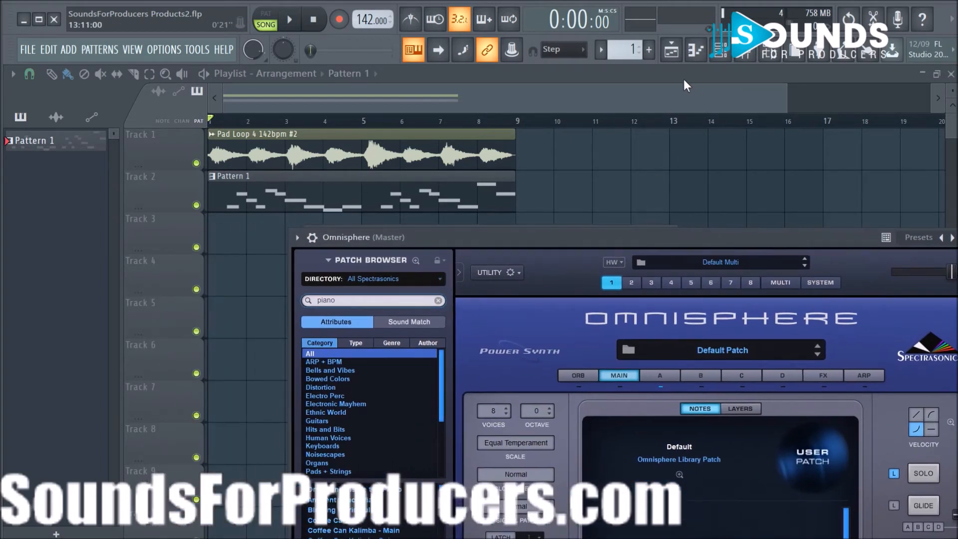
# - Create Pattern 2 and place it on Track 3 of the playlist across bars 1 to 8
pyautogui.click(649, 50)
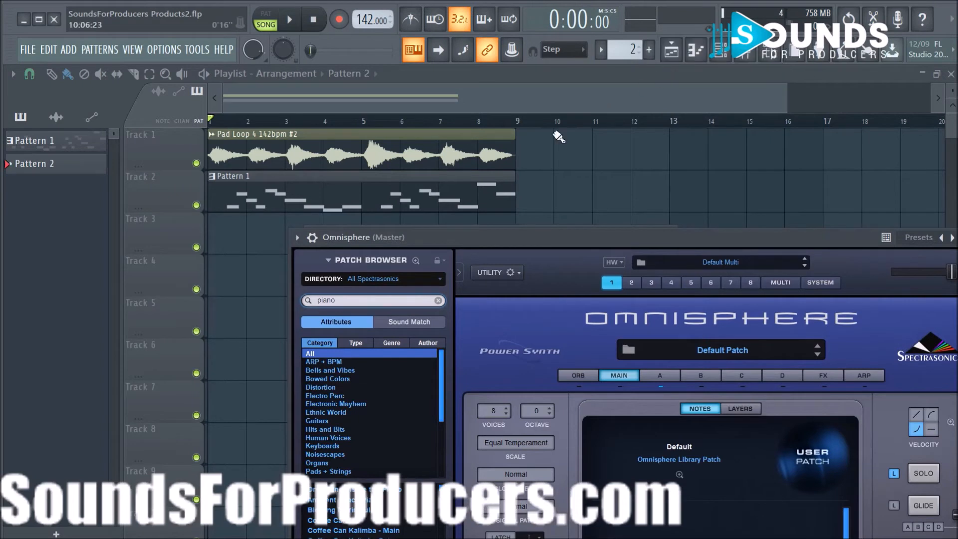
pyautogui.click(237, 235)
pyautogui.moveTo(260, 233); pyautogui.dragTo(490, 257)
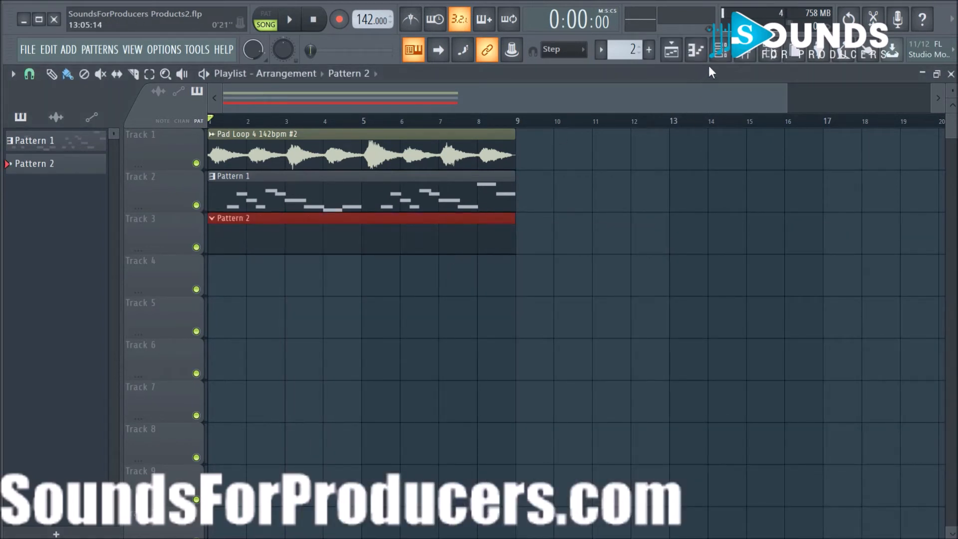
# - Show the channel rack, preview the arrangement, and open the Omnisphere plugin editor
pyautogui.click(720, 50)
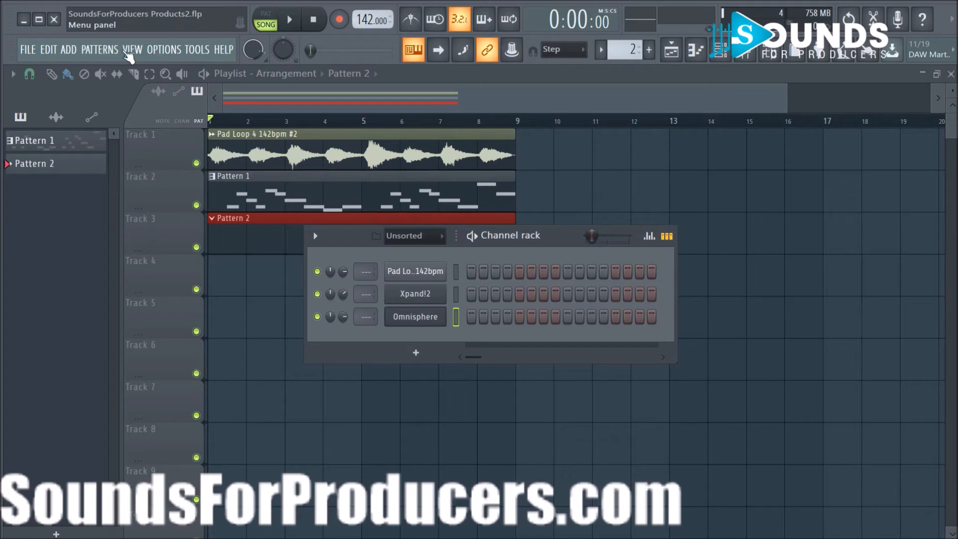
pyautogui.click(95, 50)
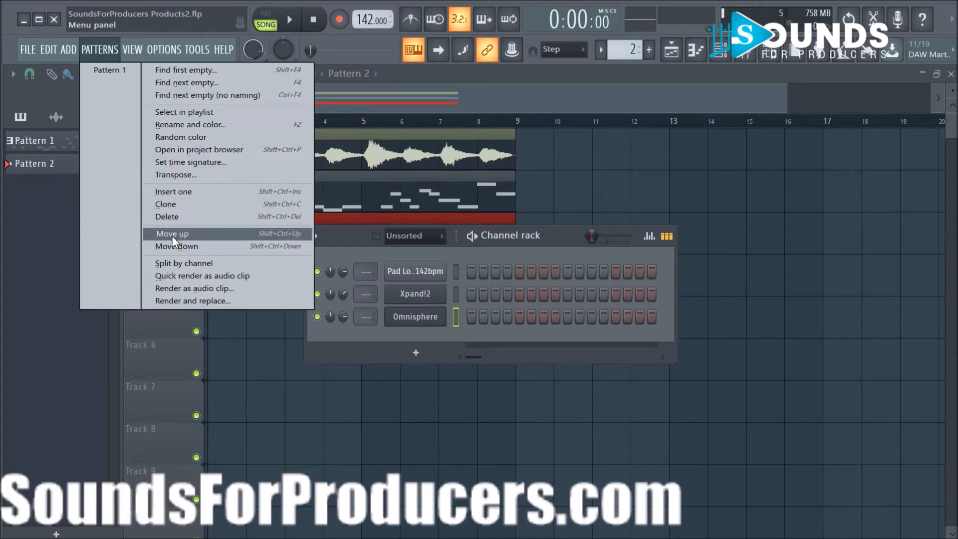
pyautogui.click(619, 180)
pyautogui.click(732, 58)
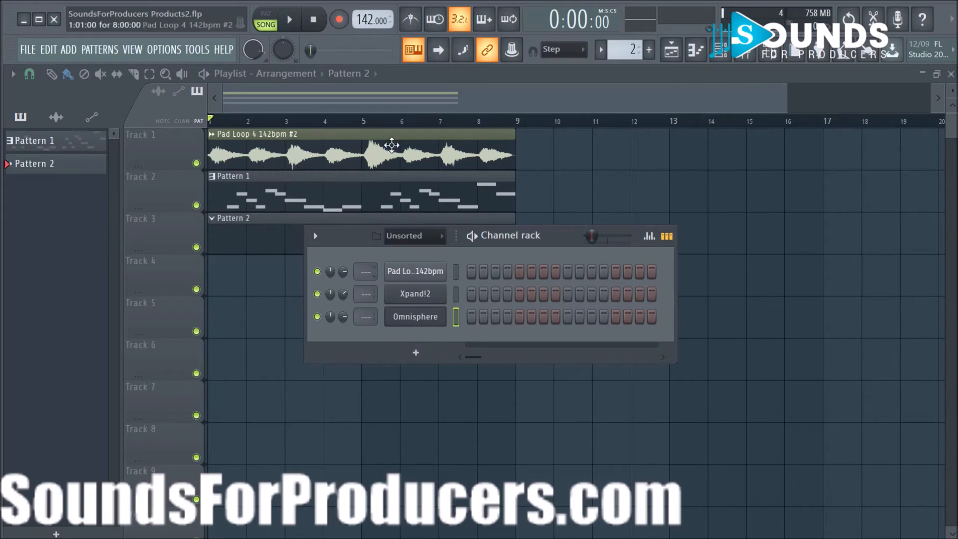
pyautogui.click(289, 20)
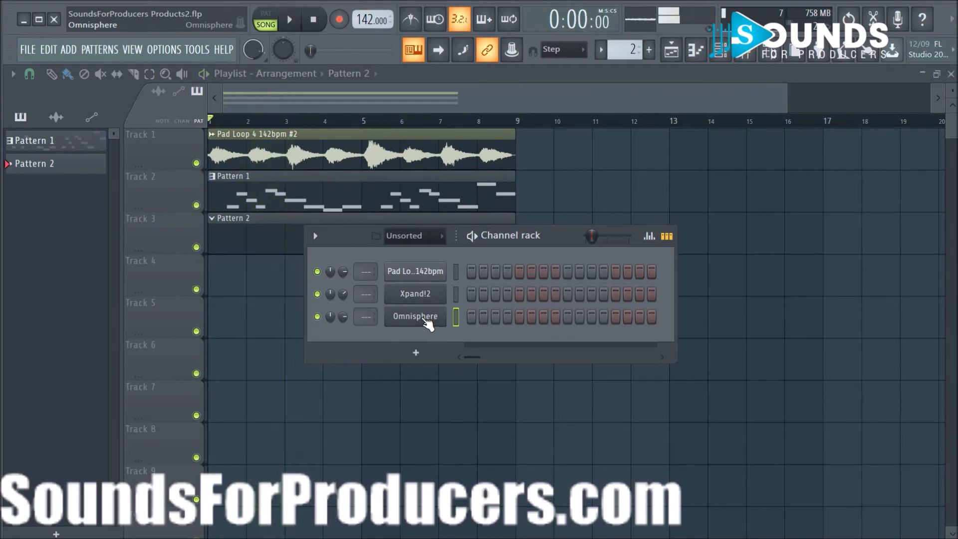
pyautogui.click(426, 320)
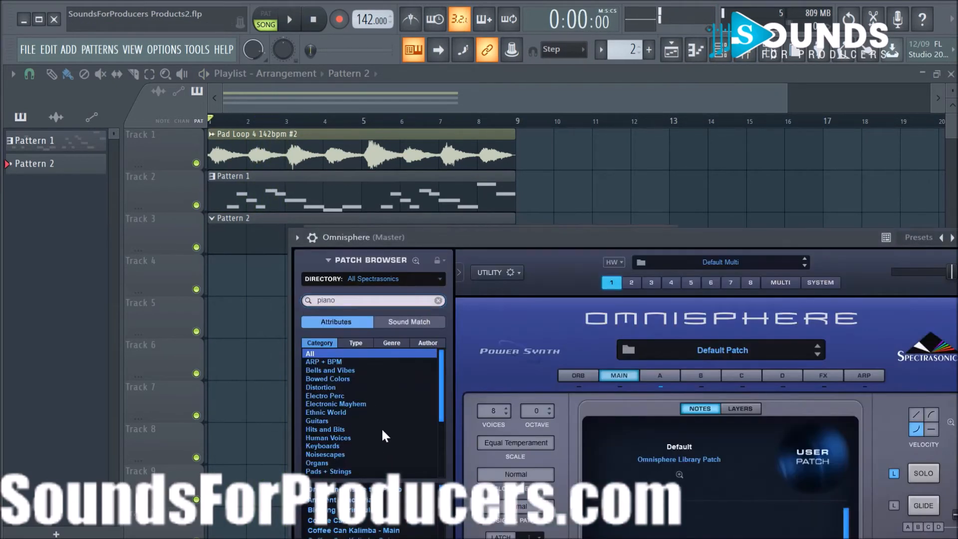
# - Load the "Drumming Inside the Piano" patch in Omnisphere and audition it against the arrangement
pyautogui.click(363, 490)
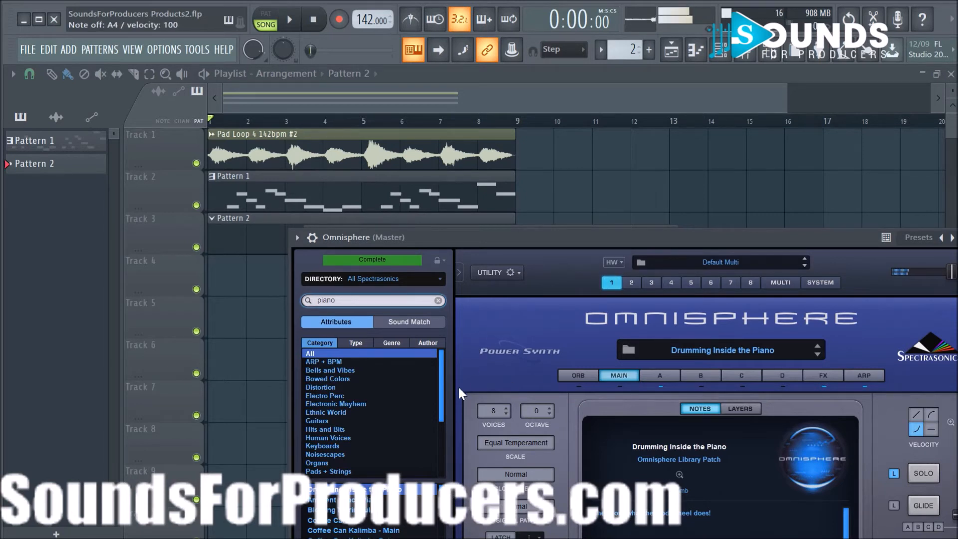
pyautogui.moveTo(564, 237); pyautogui.dragTo(565, 158)
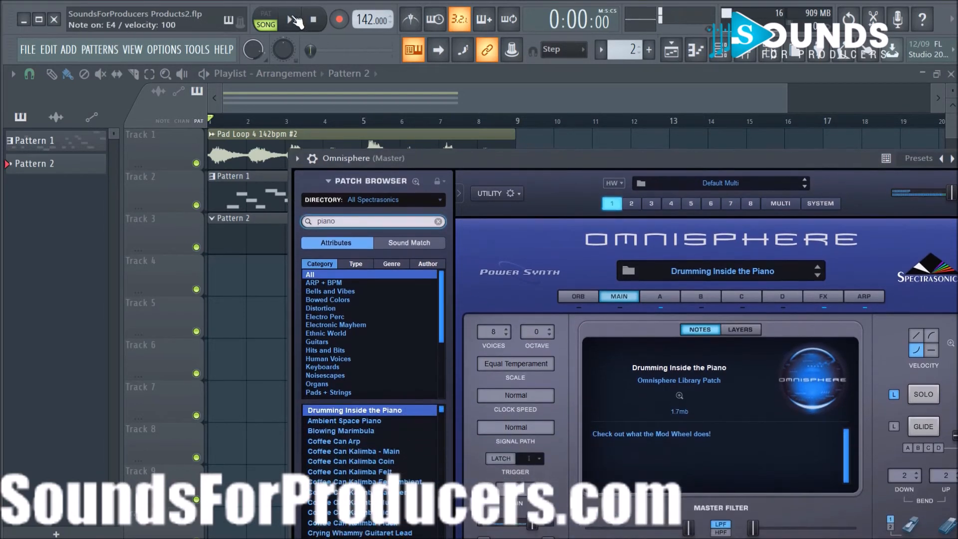
pyautogui.click(292, 20)
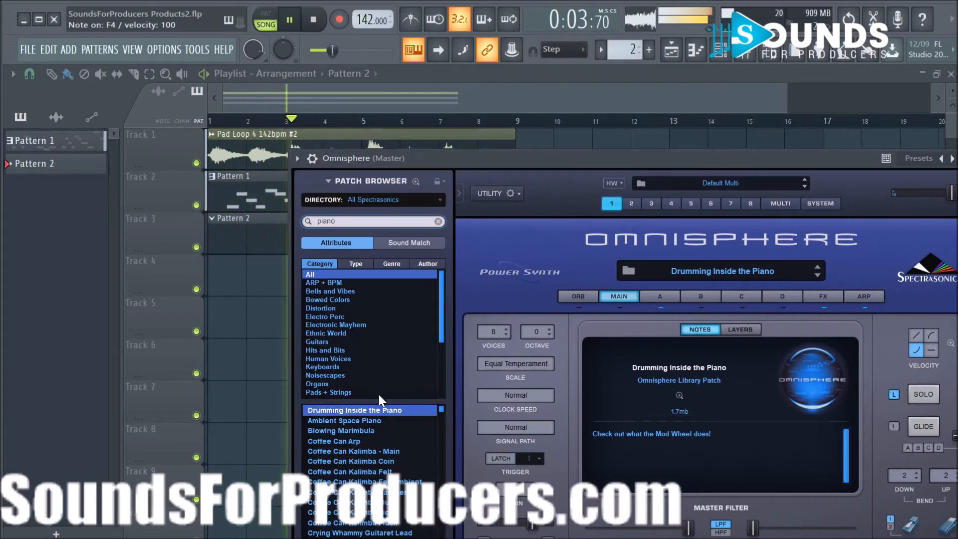
pyautogui.press('space')
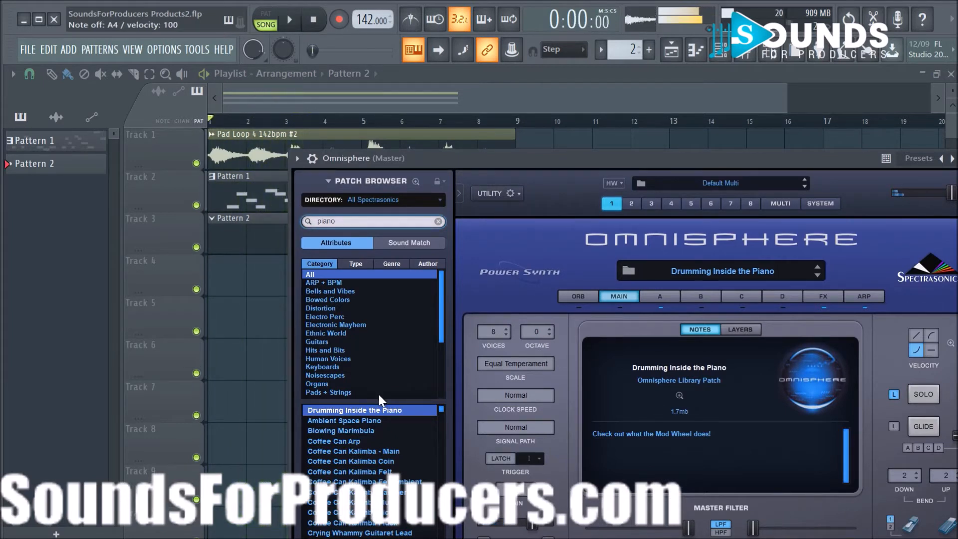
# - Load the "Ambient Space Piano" patch in Omnisphere and audition it against the arrangement
pyautogui.click(351, 423)
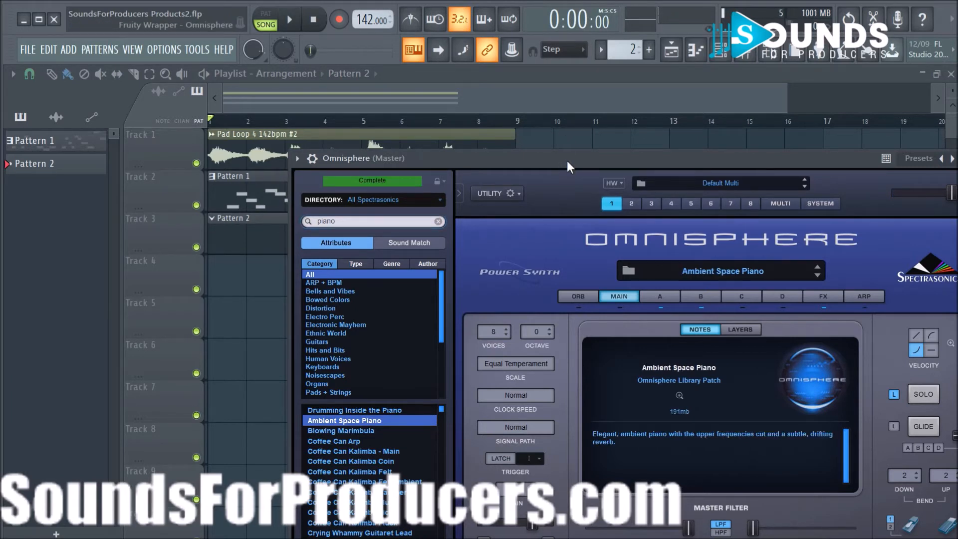
pyautogui.moveTo(567, 156); pyautogui.dragTo(568, 99)
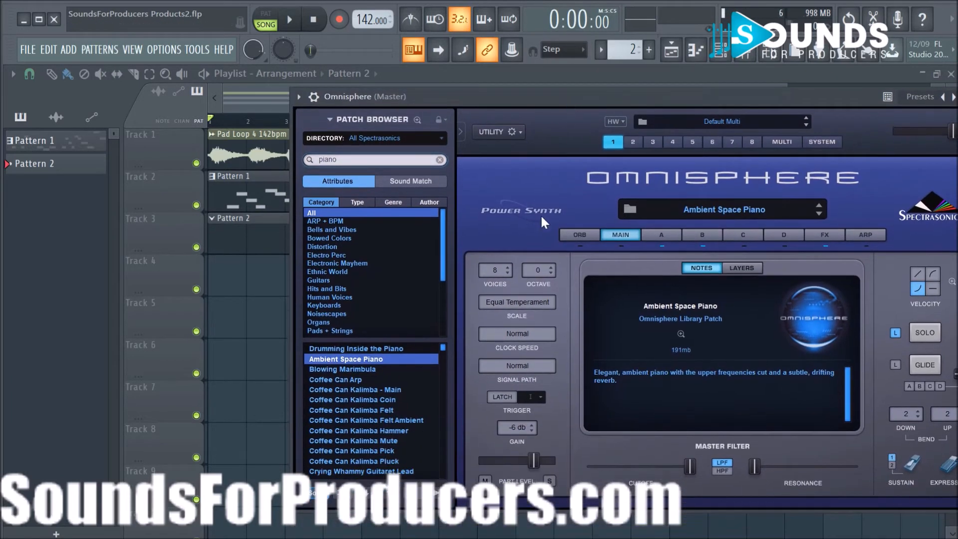
pyautogui.press('space')
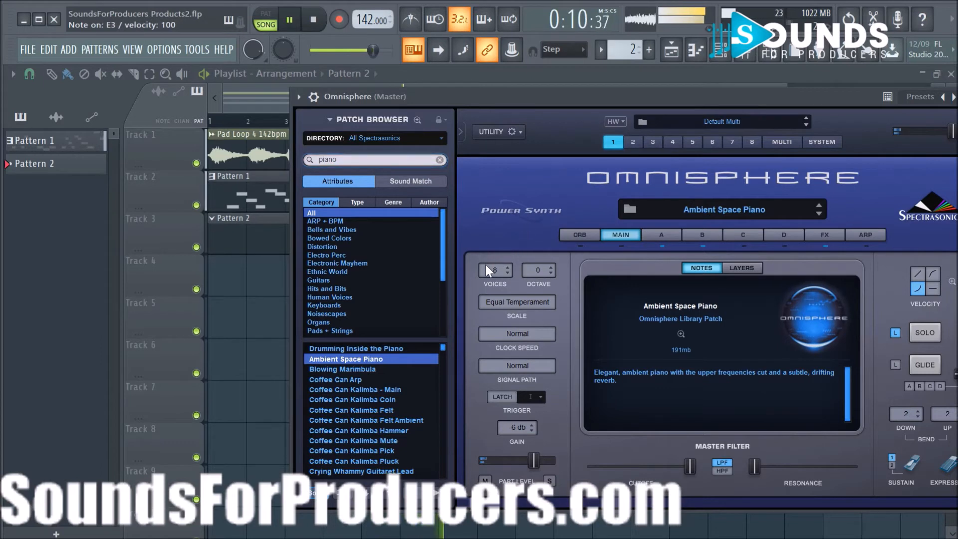
pyautogui.press('space')
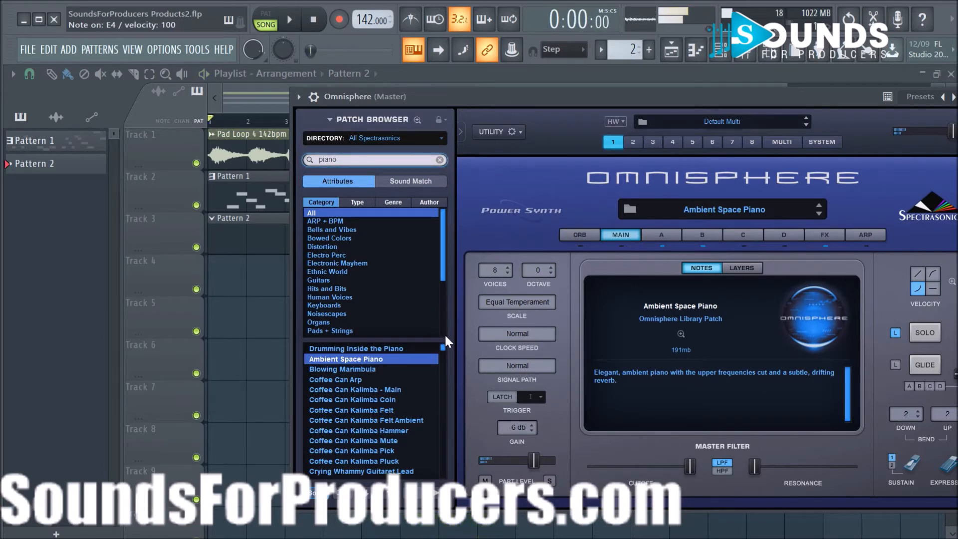
# - Move the Omnisphere window fully into view and raise its master output level to the maximum
pyautogui.moveTo(515, 99); pyautogui.dragTo(427, 101)
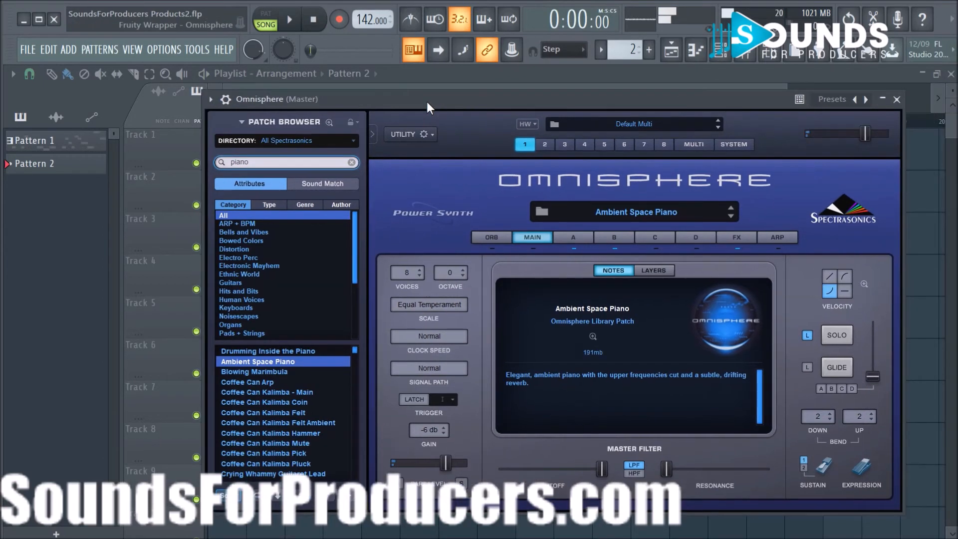
pyautogui.moveTo(866, 133); pyautogui.dragTo(889, 128)
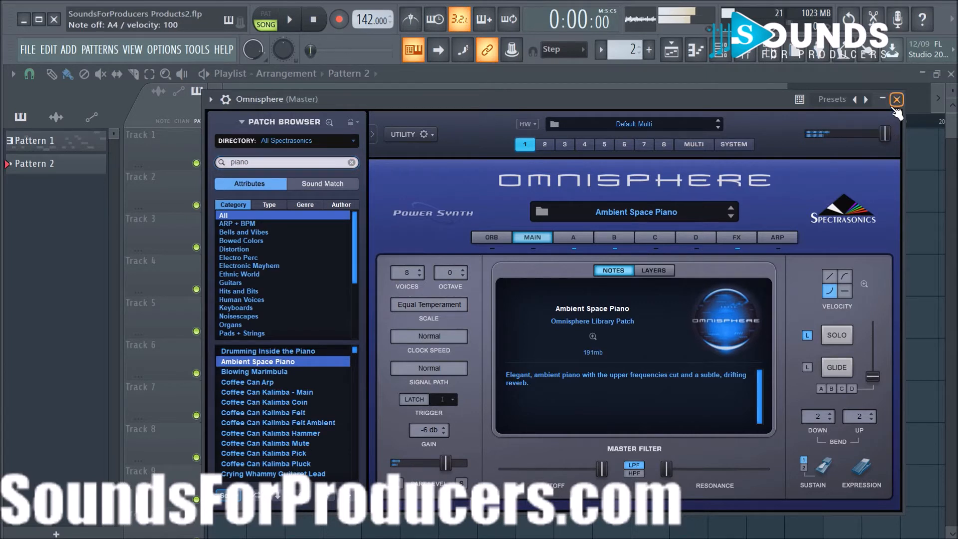
pyautogui.rightClick(262, 363)
pyautogui.click(410, 194)
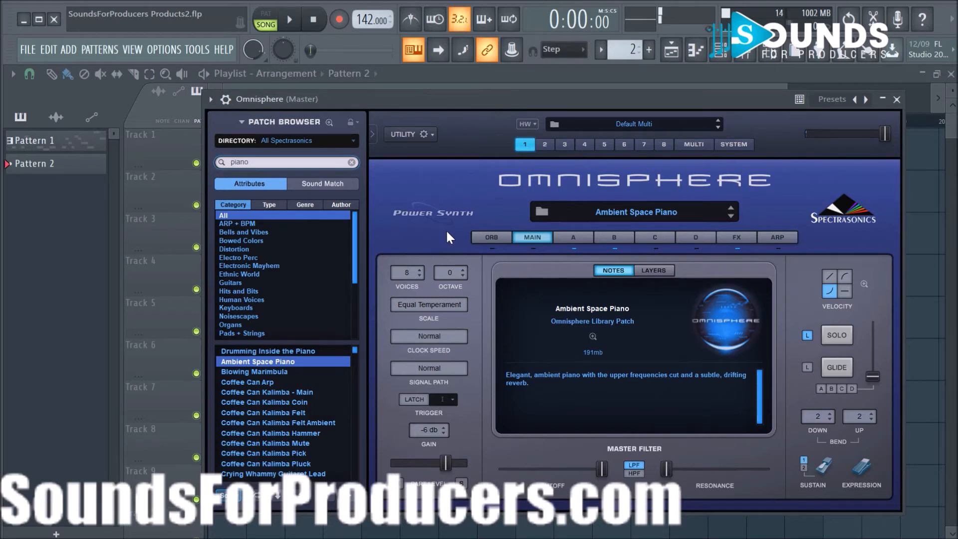
# - Examine the Ambient Space Piano entry in Omnisphere's full patch browser and close the plugin editor
pyautogui.click(609, 212)
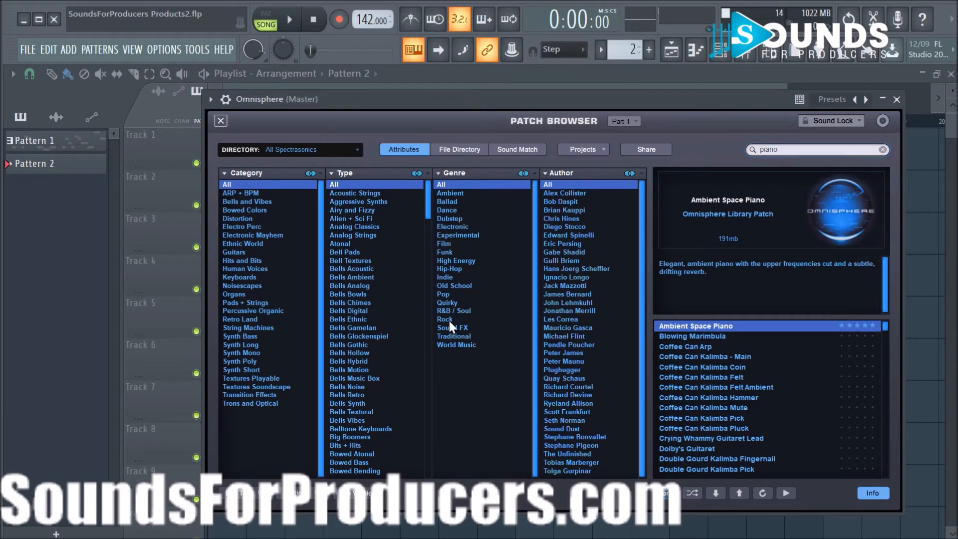
pyautogui.click(220, 120)
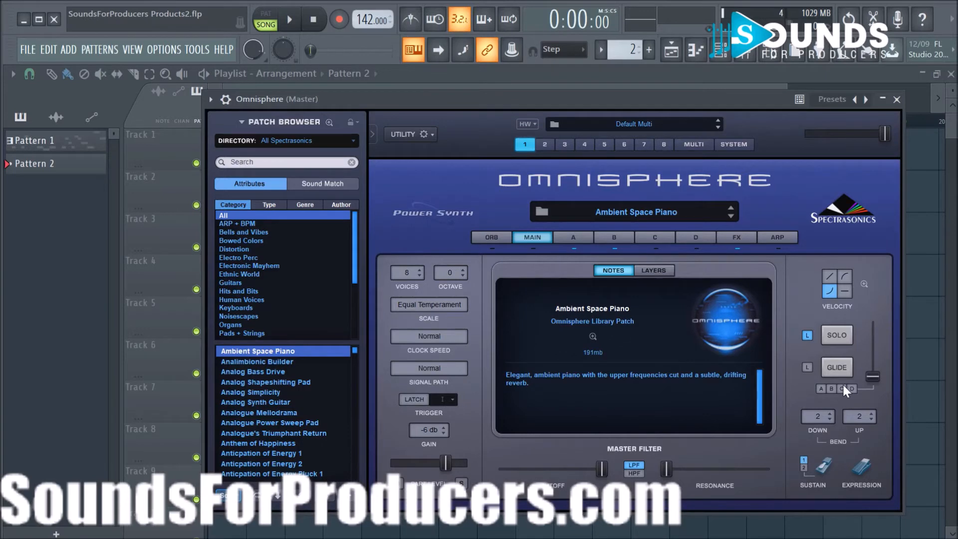
pyautogui.click(606, 211)
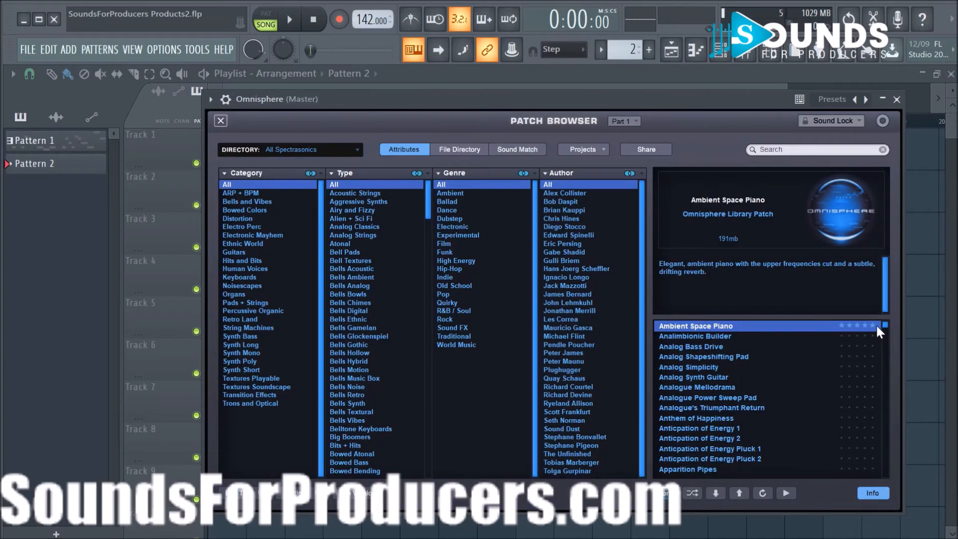
pyautogui.click(221, 121)
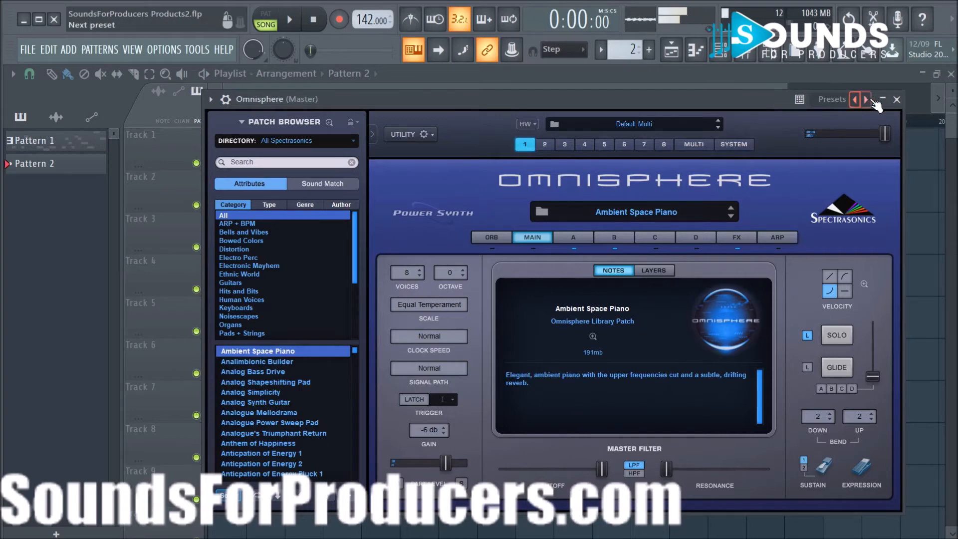
pyautogui.click(897, 99)
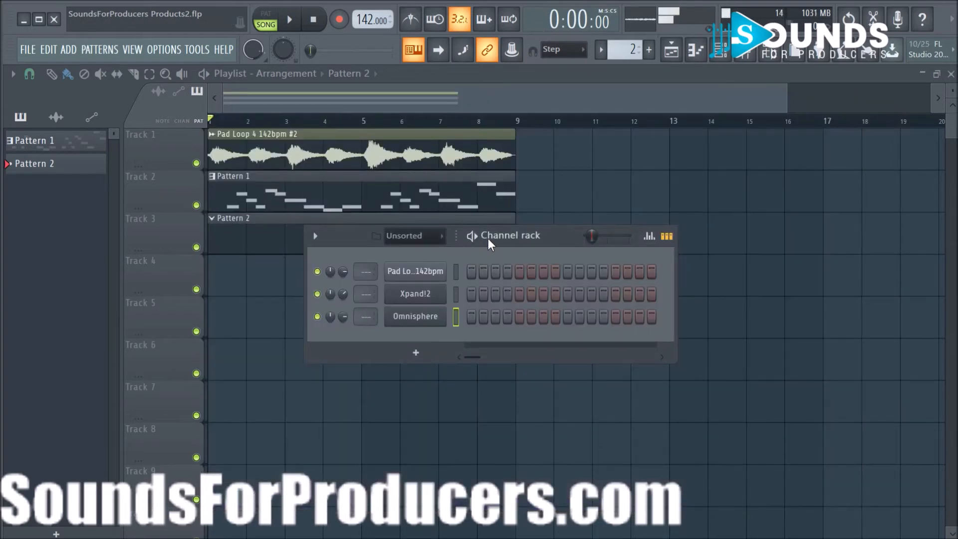
# - Open the Omnisphere channel's piano roll and audition keys between C#6 and G#6 during playback
pyautogui.rightClick(428, 319)
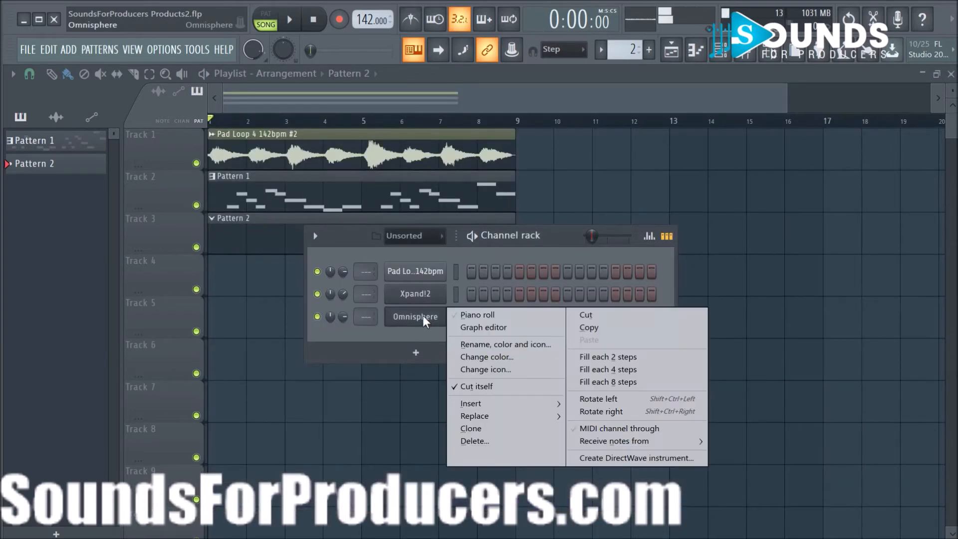
pyautogui.click(474, 315)
pyautogui.scroll(4, 264, 150)
pyautogui.press('space')
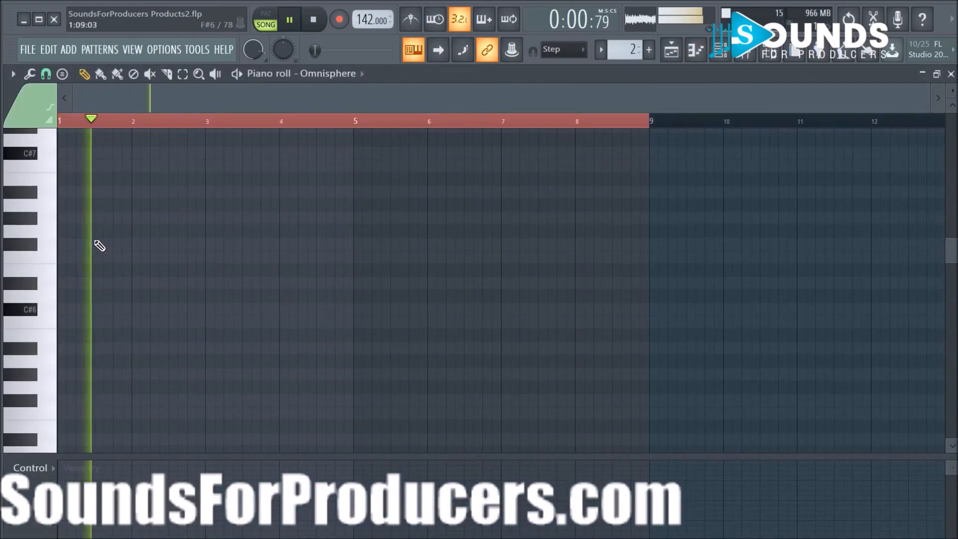
pyautogui.click(34, 310)
pyautogui.click(38, 284)
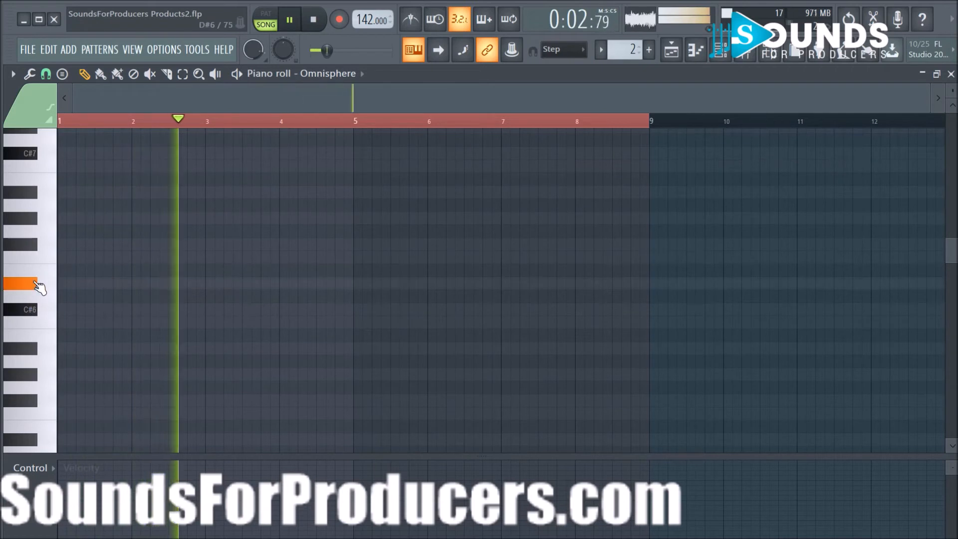
pyautogui.click(37, 220)
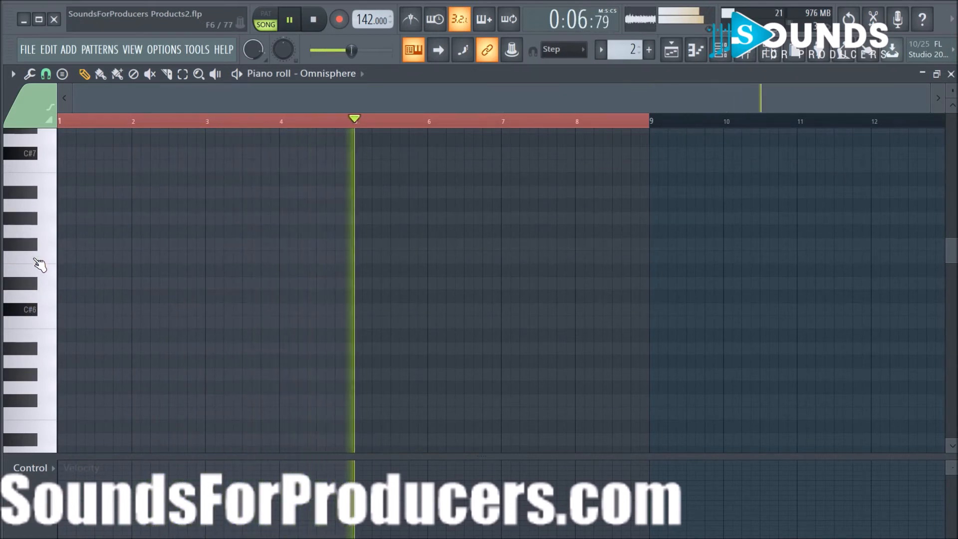
pyautogui.press('space')
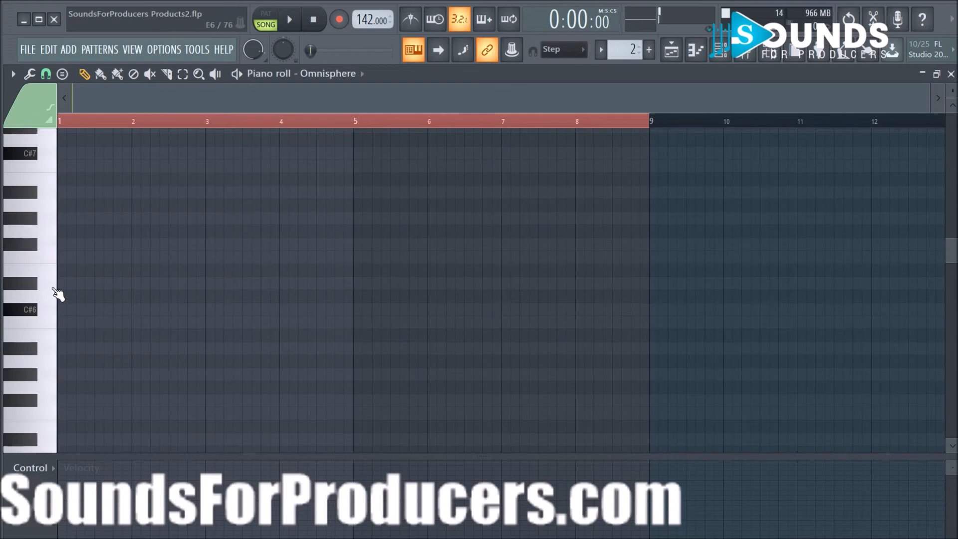
# - Draw half-bar D#6, F#6 and A#6 notes as a chord at the start of bar 1 and play it back
pyautogui.click(65, 311)
pyautogui.moveTo(82, 310); pyautogui.dragTo(77, 283)
pyautogui.click(70, 244)
pyautogui.moveTo(69, 244); pyautogui.dragTo(65, 243)
pyautogui.click(69, 194)
pyautogui.moveTo(80, 192); pyautogui.dragTo(76, 193)
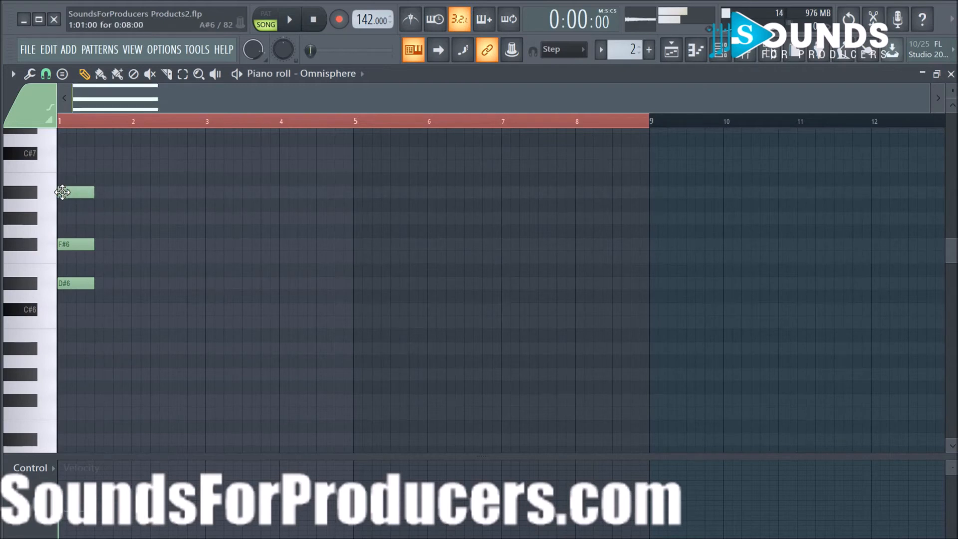
pyautogui.press('space')
pyautogui.press('space')
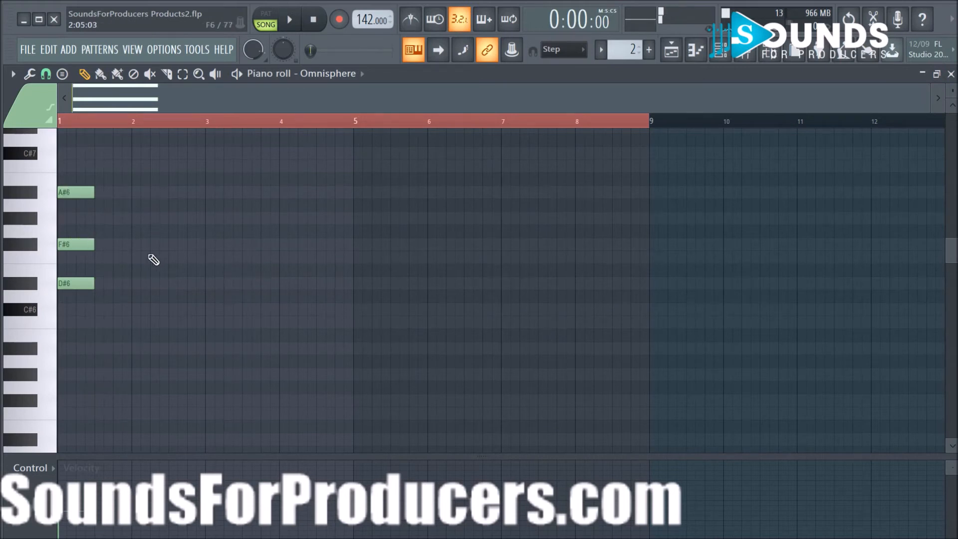
# - Delete the F#6 and D#6 notes from bar 1 and adjust the velocity of the A#6 note
pyautogui.rightClick(85, 244)
pyautogui.rightClick(85, 286)
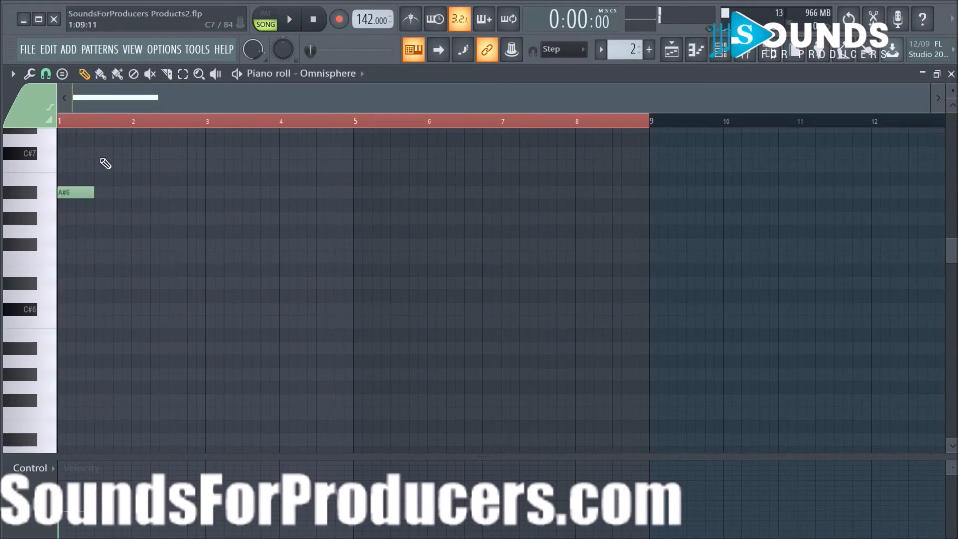
pyautogui.scroll(3, 132, 128)
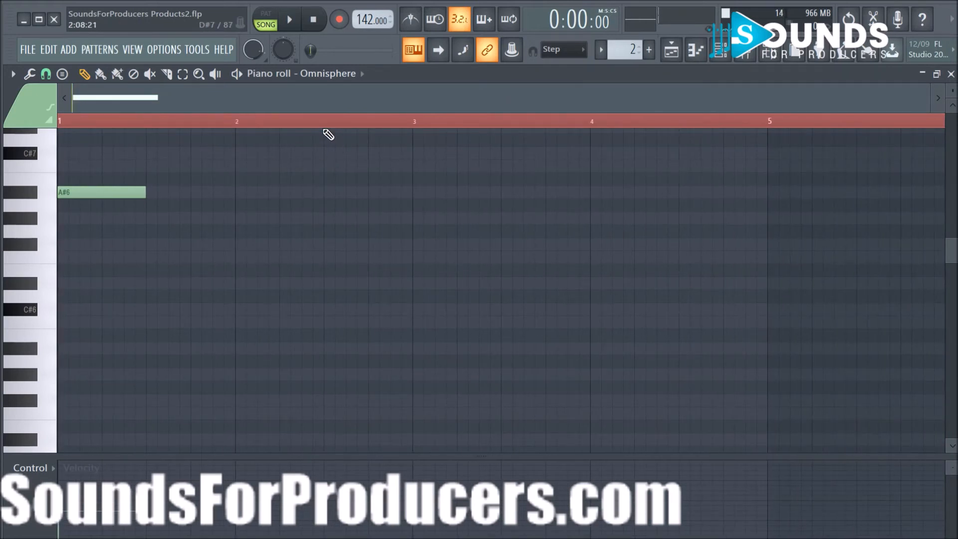
pyautogui.scroll(-3, 322, 129)
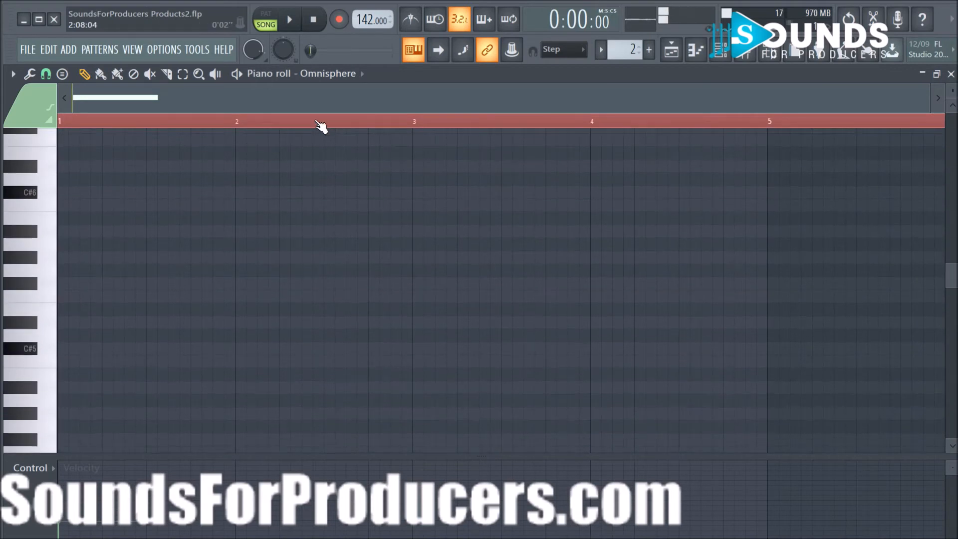
pyautogui.scroll(5, 331, 179)
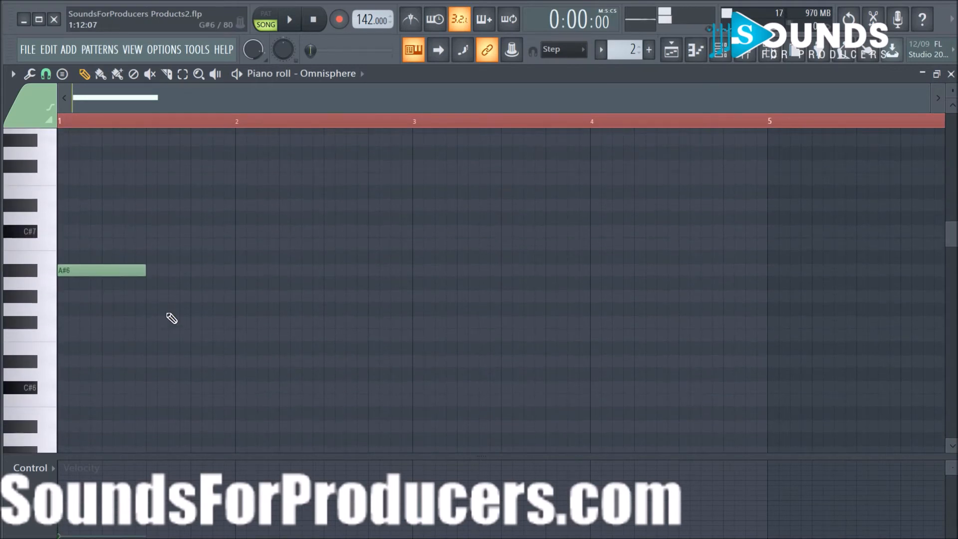
pyautogui.moveTo(81, 493); pyautogui.dragTo(80, 498)
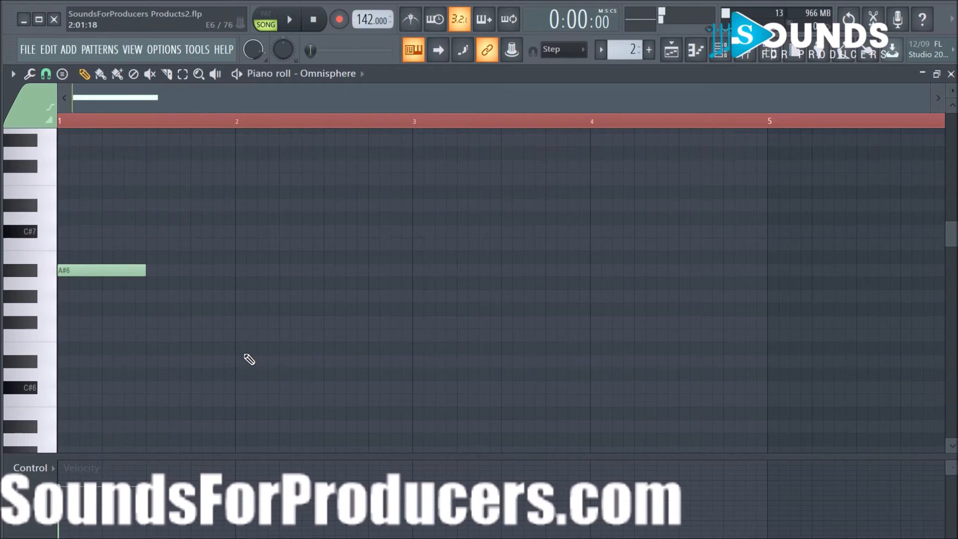
# - Audition A#6 repeatedly to try out the piano melody
pyautogui.press('7')
pyautogui.press('7')
pyautogui.press('7')
pyautogui.press('7')
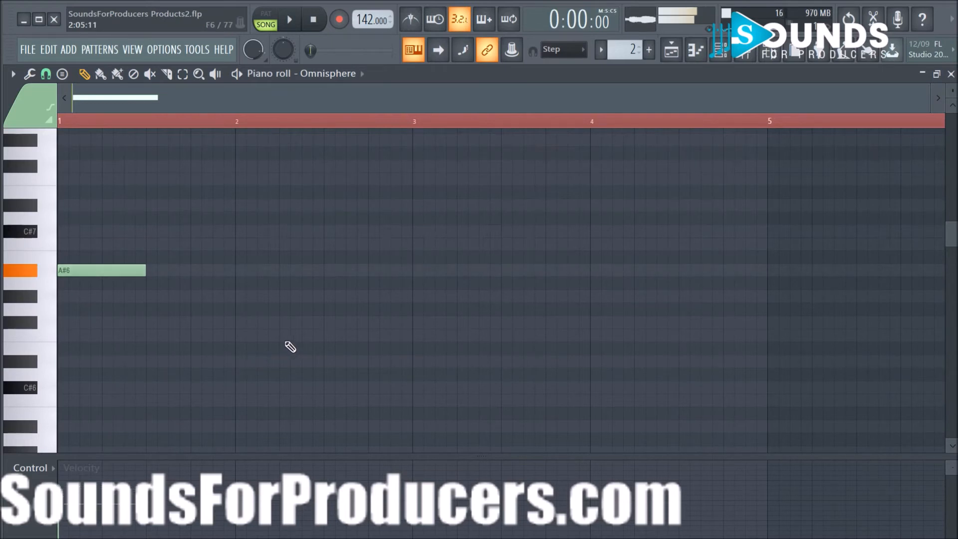
pyautogui.press('7')
# - Replay the opening of the arrangement and add a half-bar G#6 note directly after the A#6 in bar 1
pyautogui.press('space')
pyautogui.press('space')
pyautogui.press('space')
pyautogui.press('space')
pyautogui.press('space')
pyautogui.press('space')
pyautogui.click(149, 296)
pyautogui.press('space')
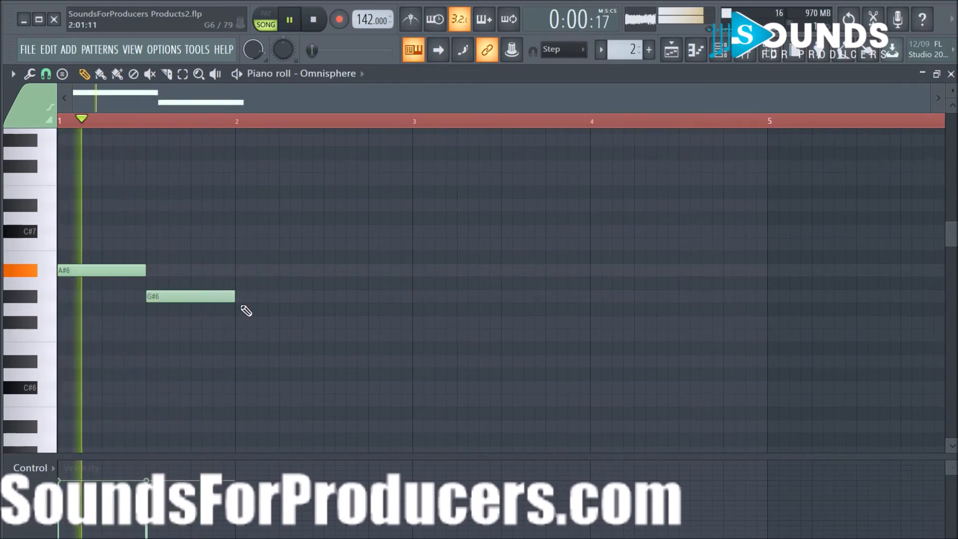
# - Add a half-bar F#6 at the start of bar 2 followed by a half-bar G#6, playing back each addition
pyautogui.press('space')
pyautogui.click(250, 323)
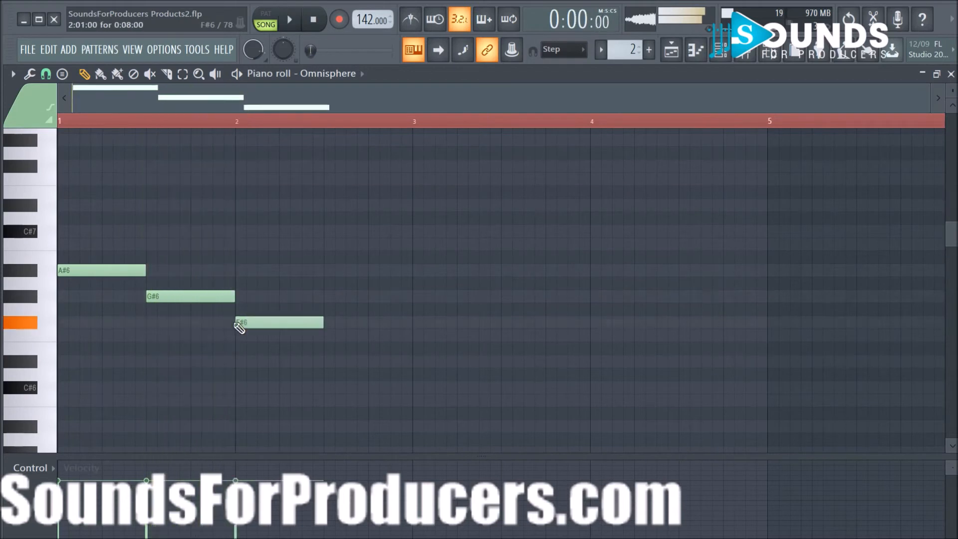
pyautogui.press('space')
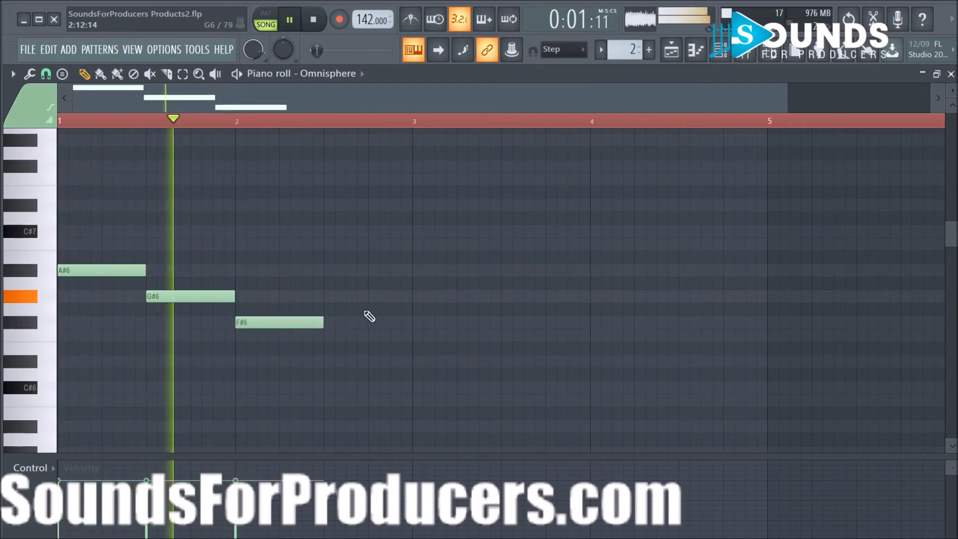
pyautogui.press('space')
pyautogui.click(330, 297)
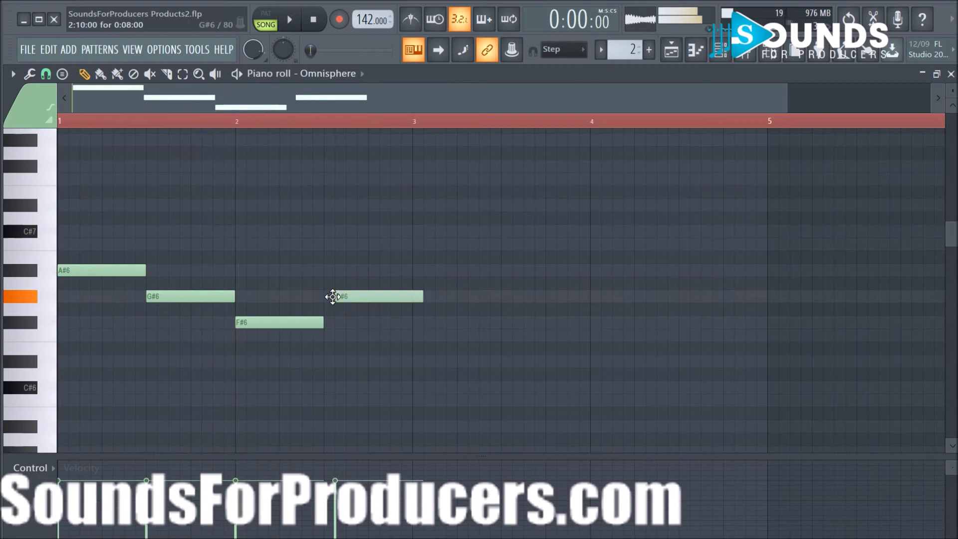
pyautogui.press('space')
pyautogui.press('space')
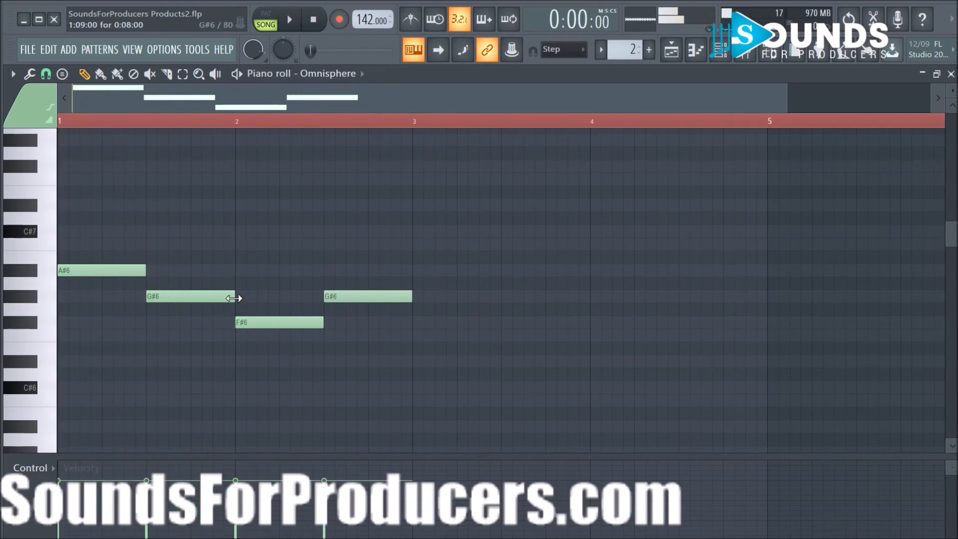
# - Shorten the G#6 in bar 1 to a quarter bar, raise it to A#6, and add a quarter-bar G#6 directly after it
pyautogui.moveTo(229, 298); pyautogui.dragTo(194, 297)
pyautogui.click(171, 297)
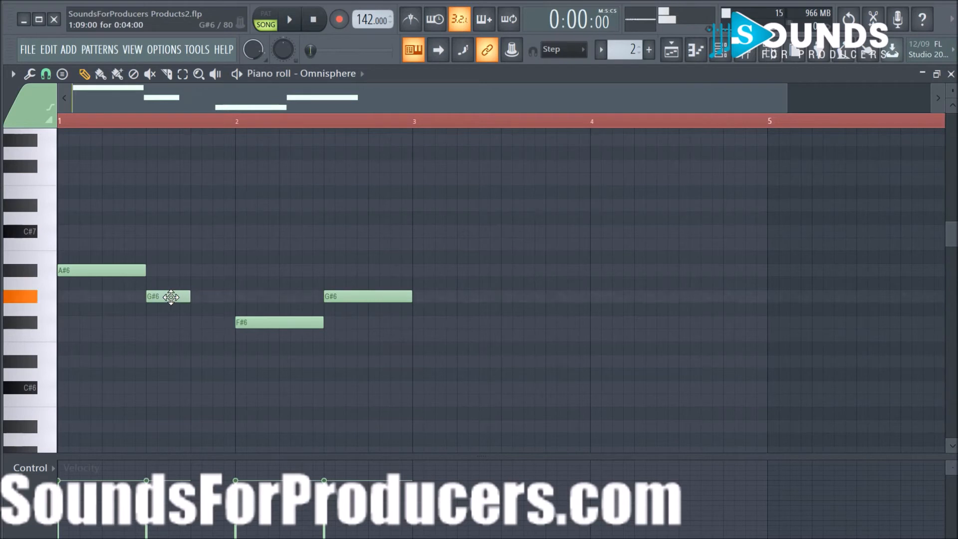
pyautogui.press('space')
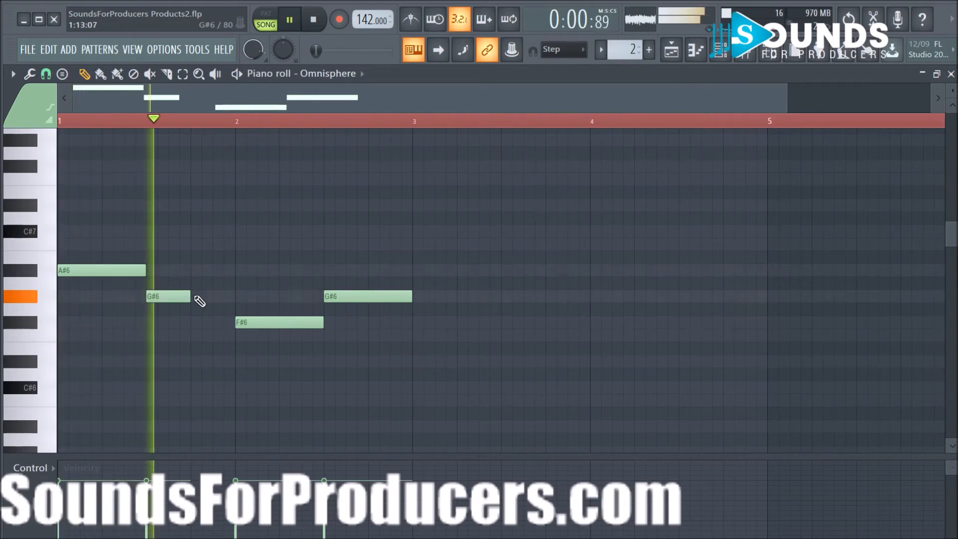
pyautogui.press('space')
pyautogui.moveTo(168, 296); pyautogui.dragTo(175, 270)
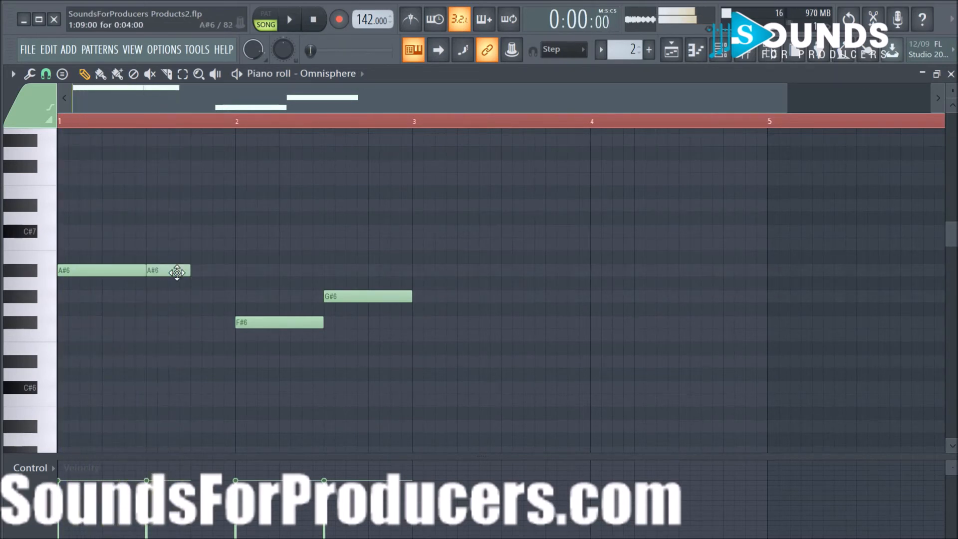
pyautogui.click(199, 297)
pyautogui.press('space')
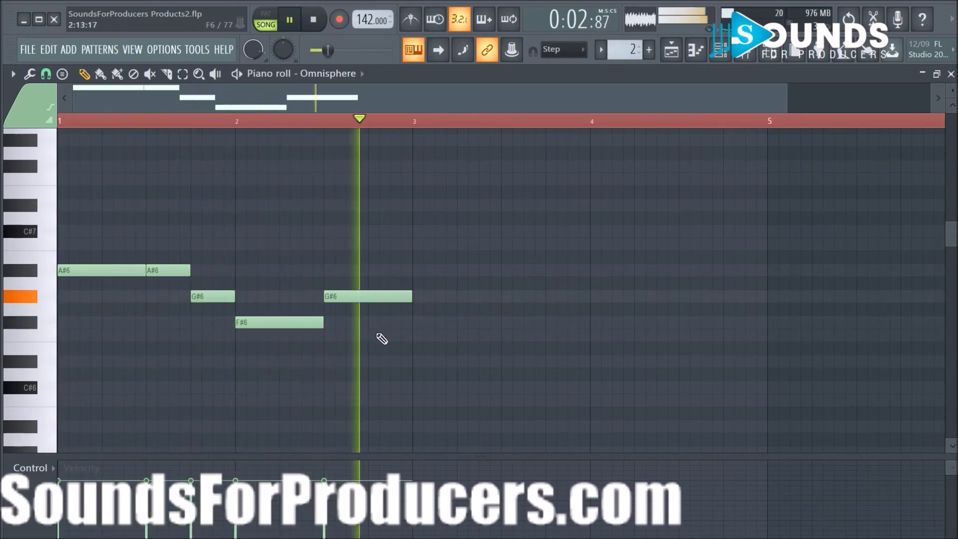
# - Add a half-bar F6 note at the start of bar 3 and play the melody back
pyautogui.press('space')
pyautogui.click(410, 333)
pyautogui.press('space')
pyautogui.moveTo(451, 334); pyautogui.dragTo(498, 336)
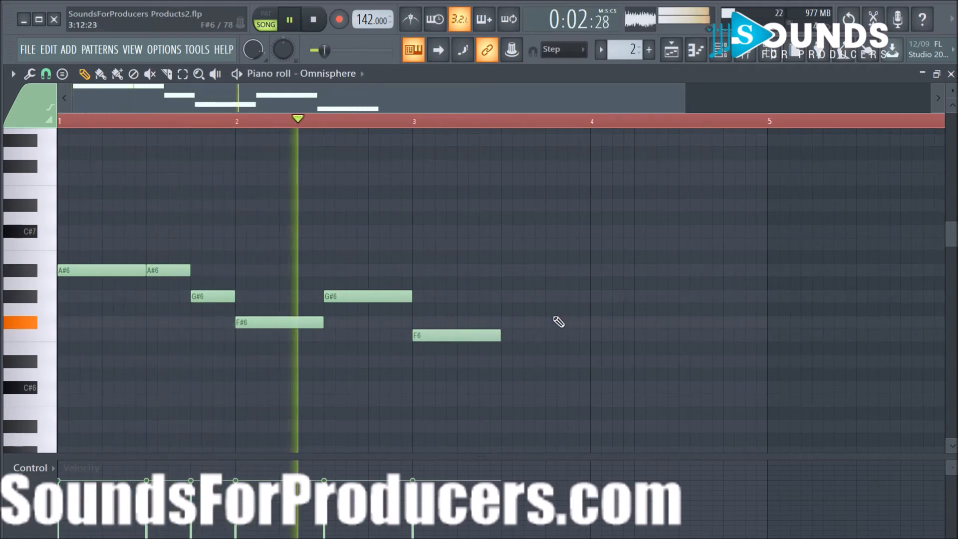
pyautogui.press('space')
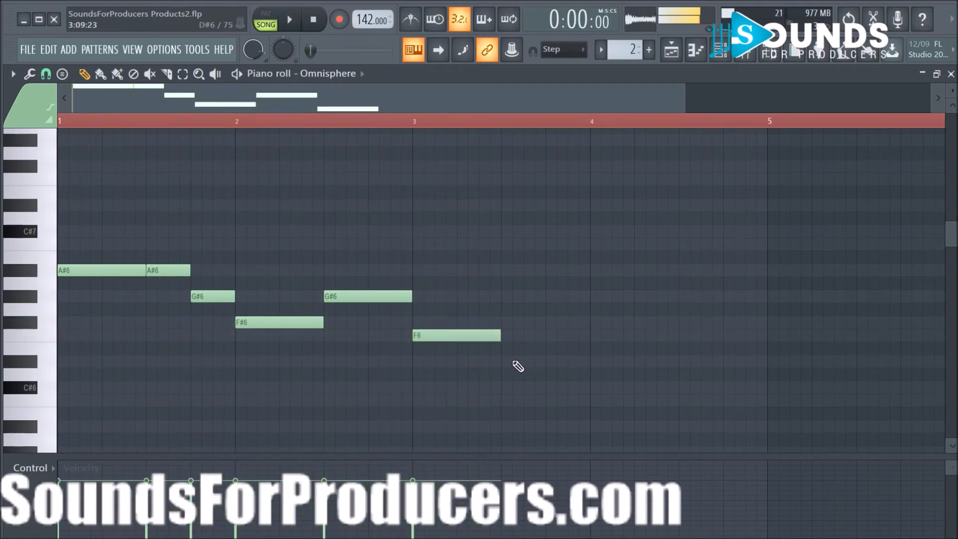
# - Add a half-bar C#6 note directly after the F6 in bar 3 and play the melody back
pyautogui.click(505, 361)
pyautogui.moveTo(505, 360); pyautogui.dragTo(509, 398)
pyautogui.press('space')
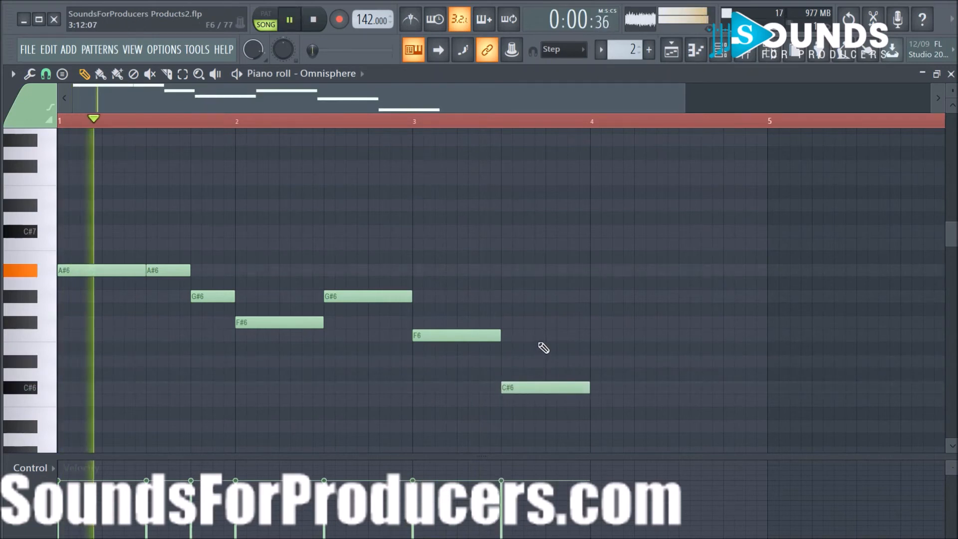
pyautogui.scroll(-3, 548, 329)
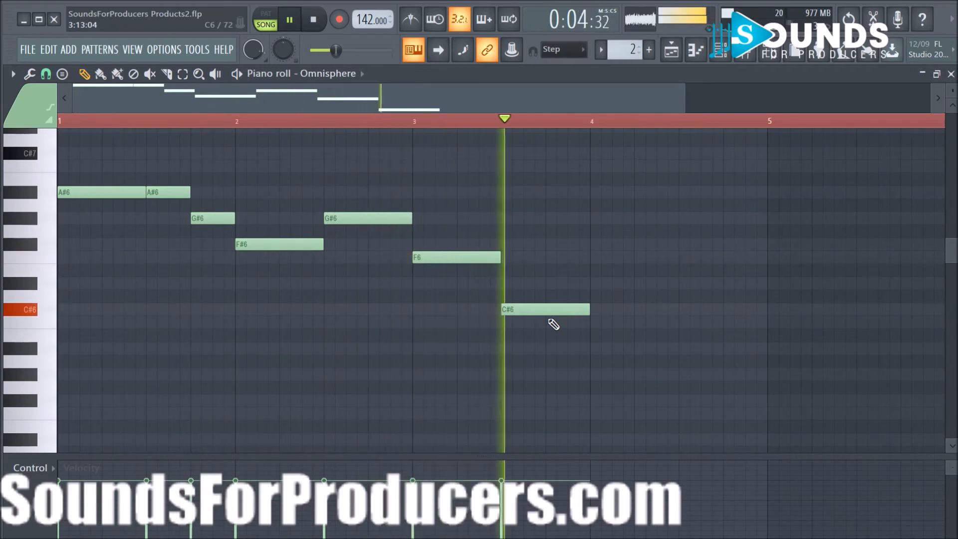
pyautogui.press('space')
# - Add half-bar F#6 and D#6 notes beneath the A#6 at the start of bar 1 and audition the chord
pyautogui.scroll(-2, 212, 135)
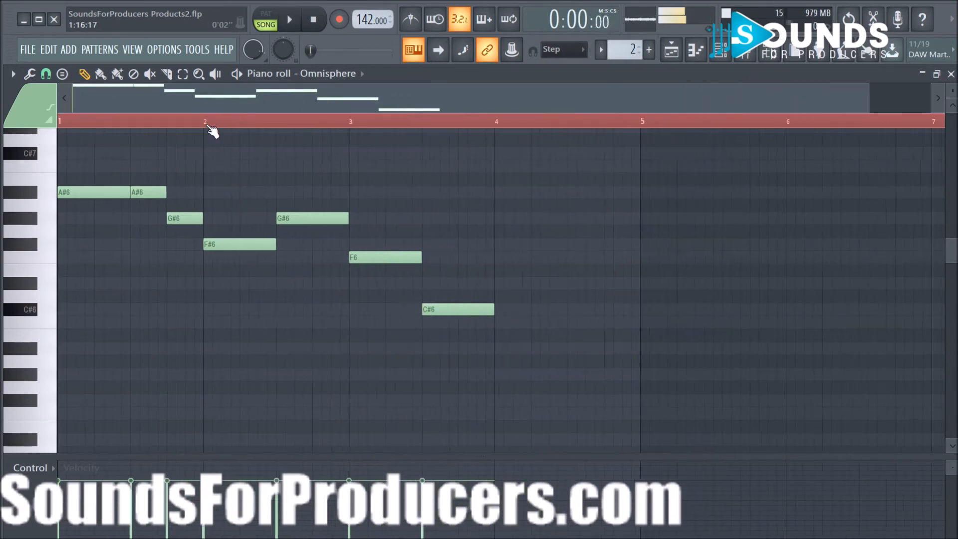
pyautogui.click(66, 245)
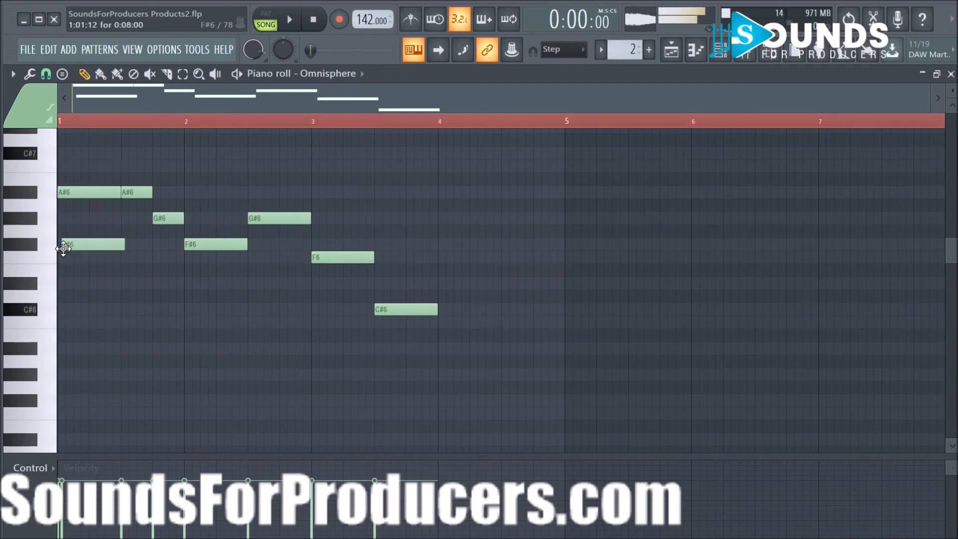
pyautogui.click(64, 287)
pyautogui.moveTo(102, 288); pyautogui.dragTo(68, 282)
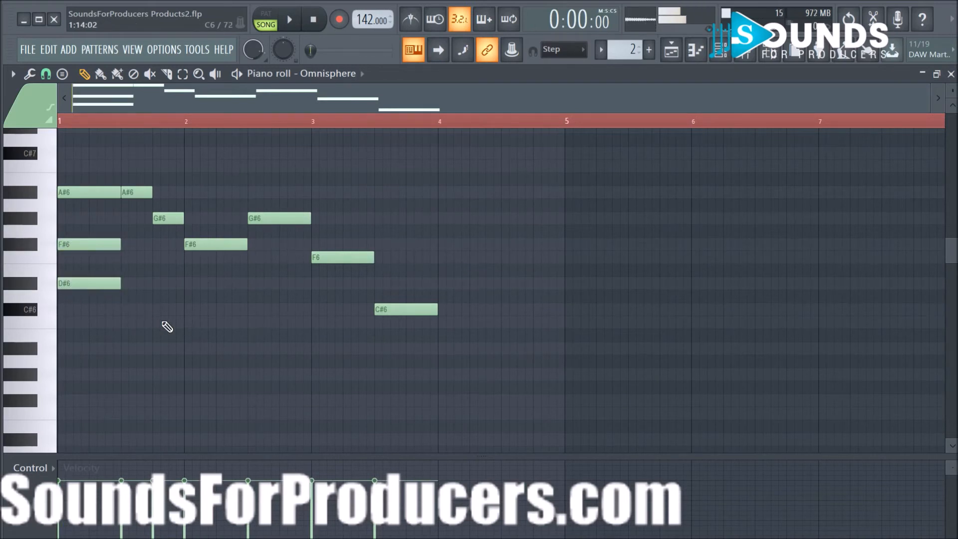
pyautogui.press('space')
pyautogui.press('space')
pyautogui.press('space')
pyautogui.press('space')
# - Add a half-bar C6 note to the bottom of the chord at the start of bar 1 and play it back
pyautogui.moveTo(82, 322); pyautogui.dragTo(53, 321)
pyautogui.press('space')
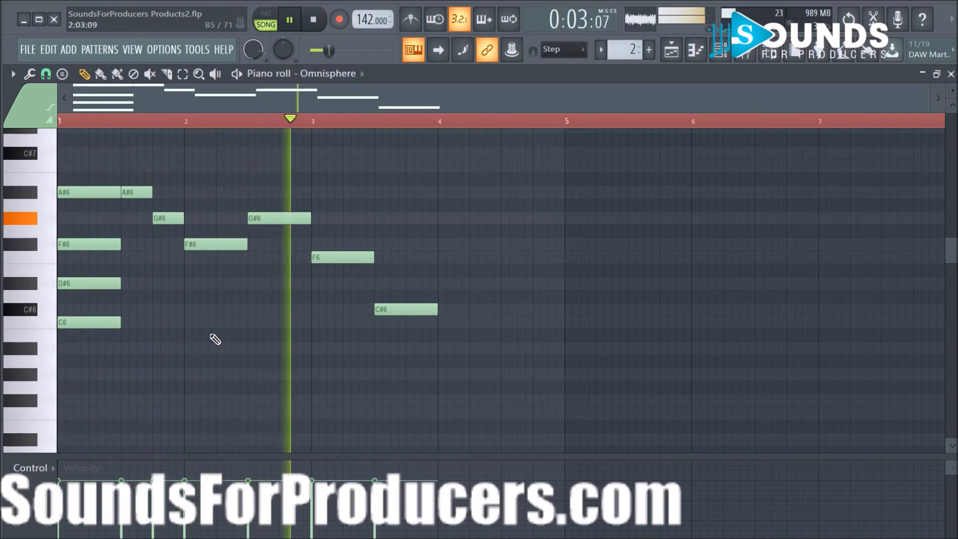
pyautogui.press('space')
# - Add half-bar C#6 and A#5 notes beneath the F6 at the start of bar 3 and replay the opening
pyautogui.click(315, 309)
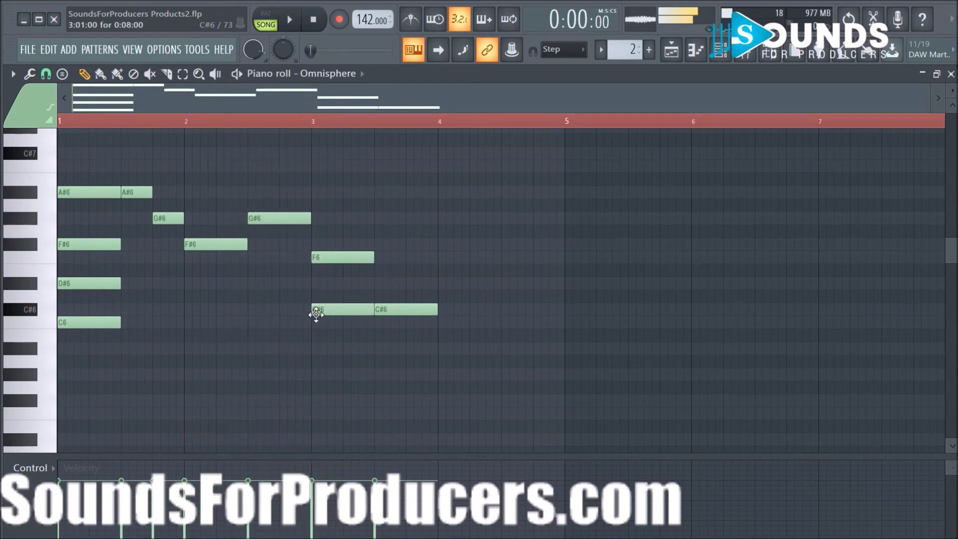
pyautogui.click(320, 348)
pyautogui.press('space')
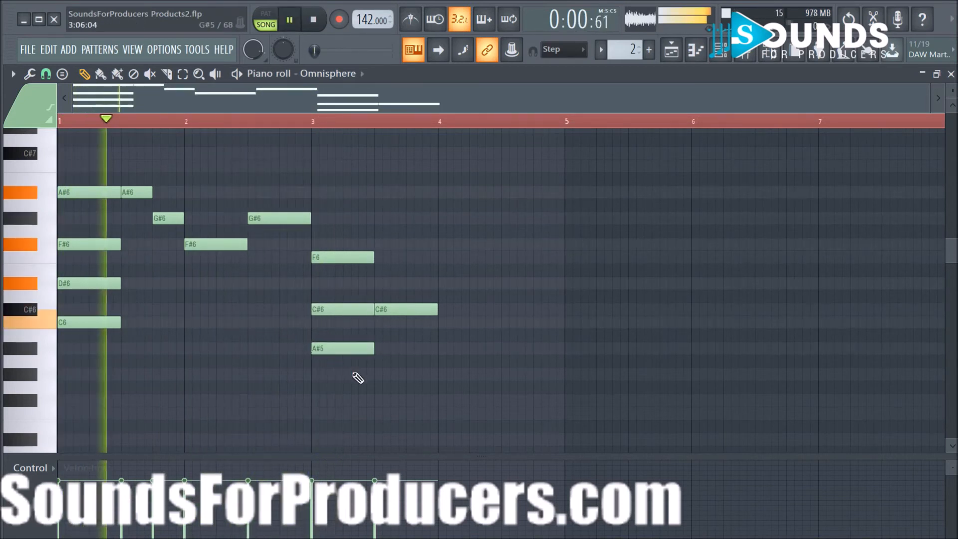
pyautogui.press('space')
# - Add half-bar D#6 and C6 notes beneath the F#6 at the start of bar 2 and play the part back
pyautogui.click(186, 283)
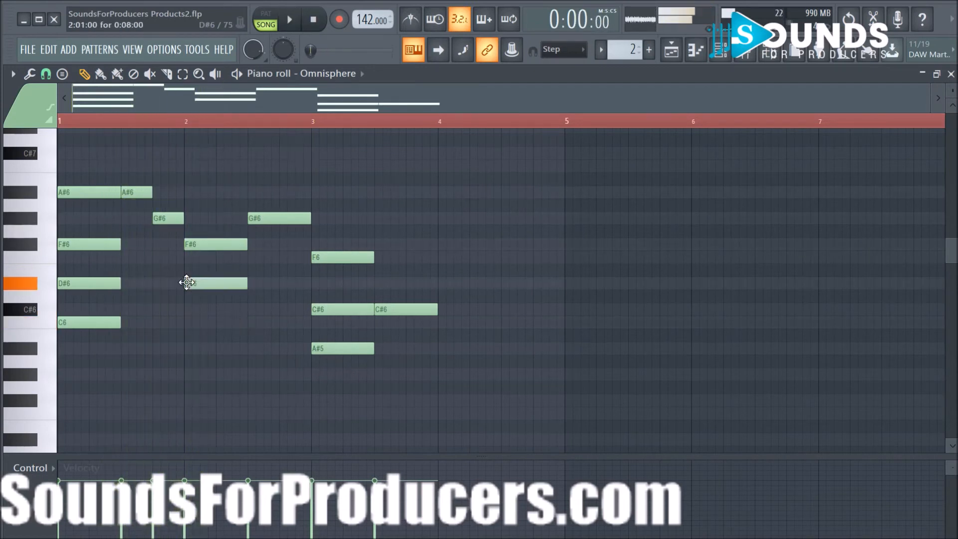
pyautogui.click(189, 324)
pyautogui.press('space')
pyautogui.moveTo(231, 325); pyautogui.dragTo(226, 325)
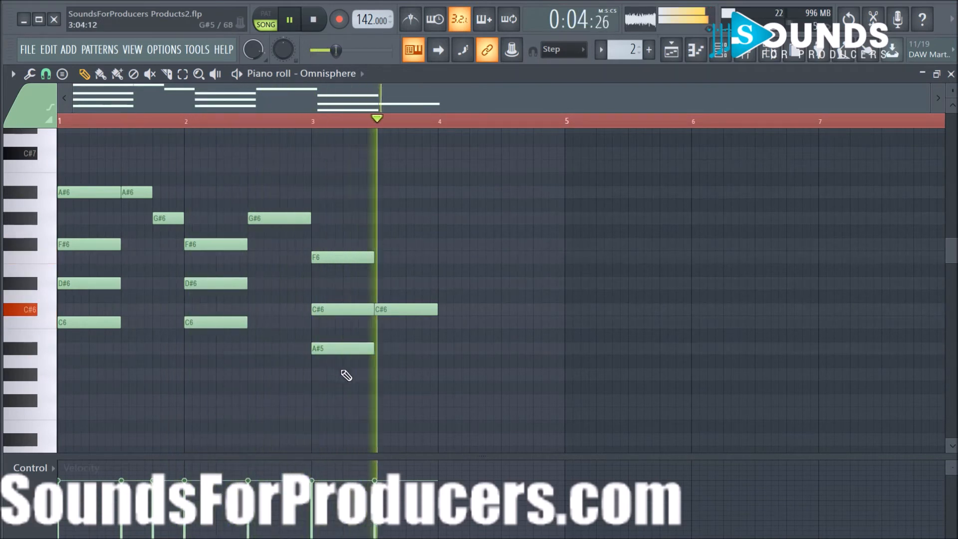
# - Add half-bar A#5, F#5 and D#5 notes beneath the C#6 in the second half of bar 3, trying and deleting a C5
pyautogui.press('space')
pyautogui.click(379, 348)
pyautogui.moveTo(379, 348); pyautogui.dragTo(384, 349)
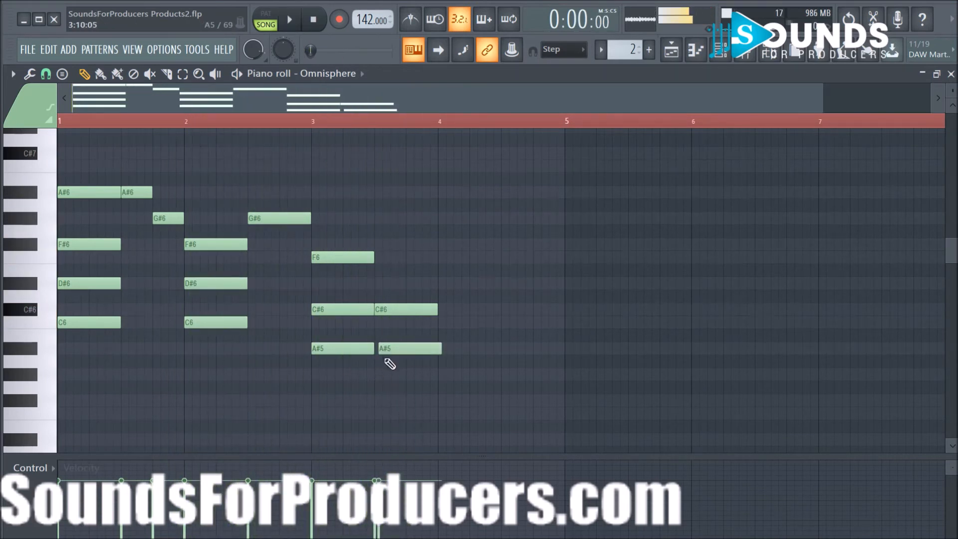
pyautogui.click(373, 401)
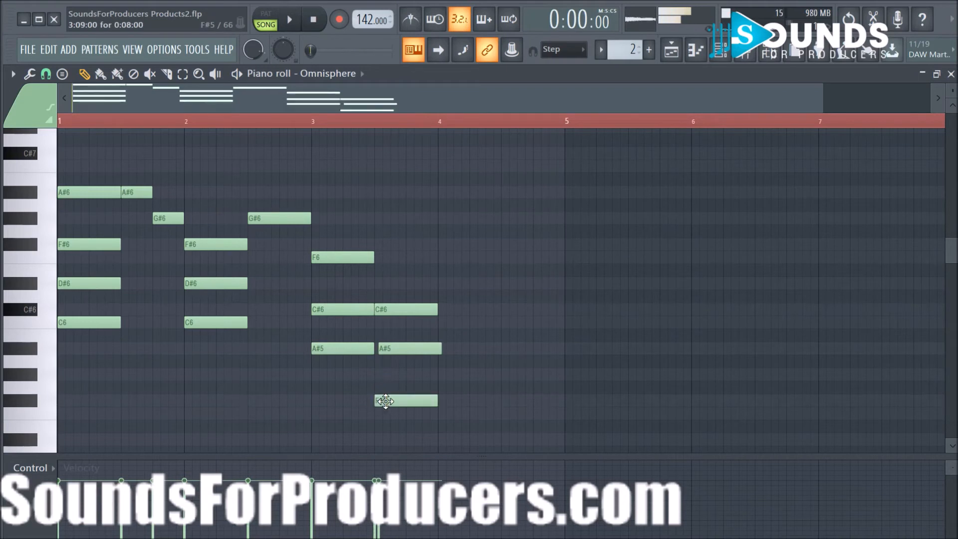
pyautogui.scroll(-1, 385, 400)
pyautogui.click(379, 401)
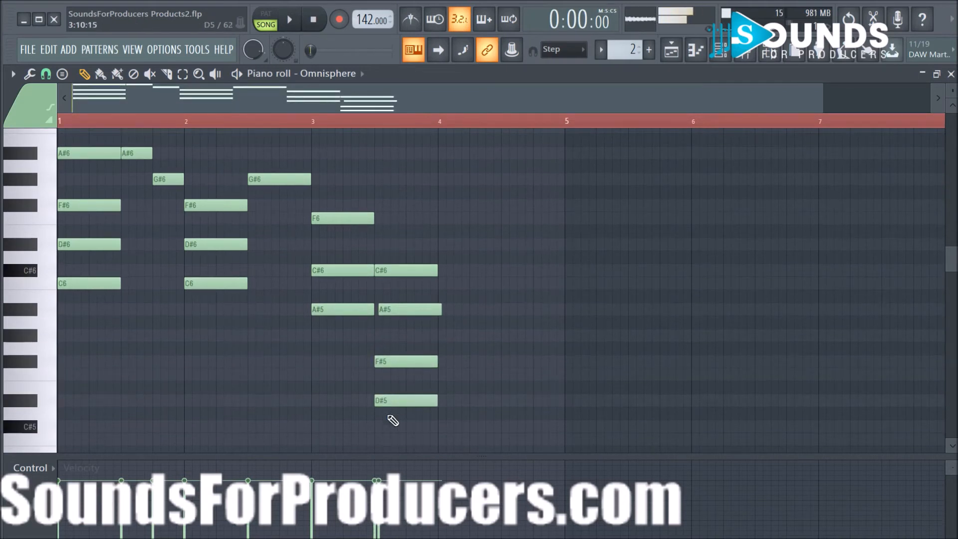
pyautogui.click(383, 439)
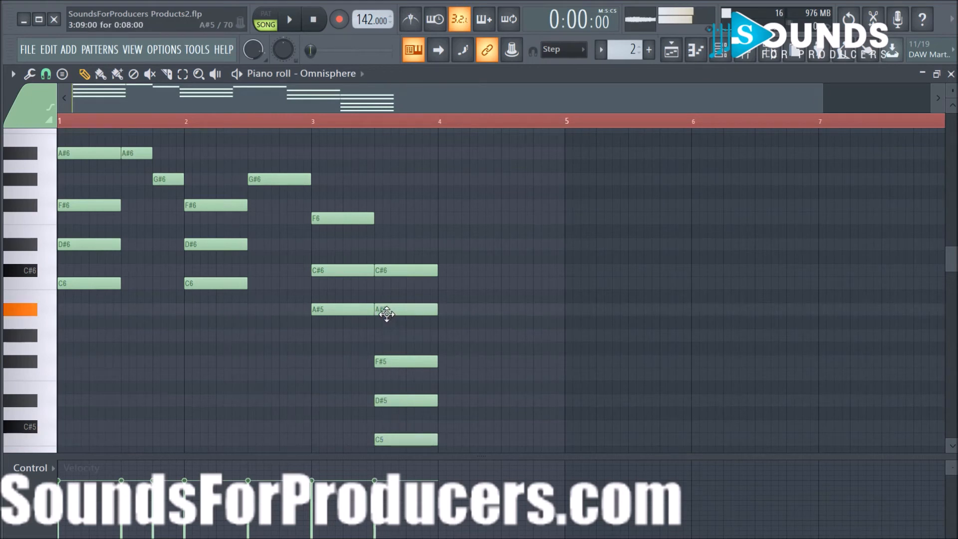
pyautogui.rightClick(394, 432)
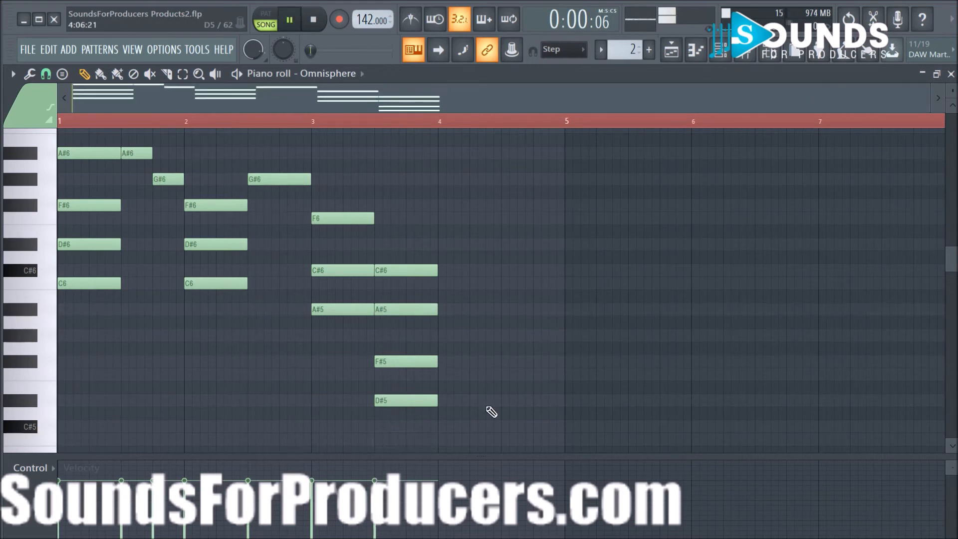
# - Play the piano chords back several times with the arrangement and on their own in pattern mode
pyautogui.press('space')
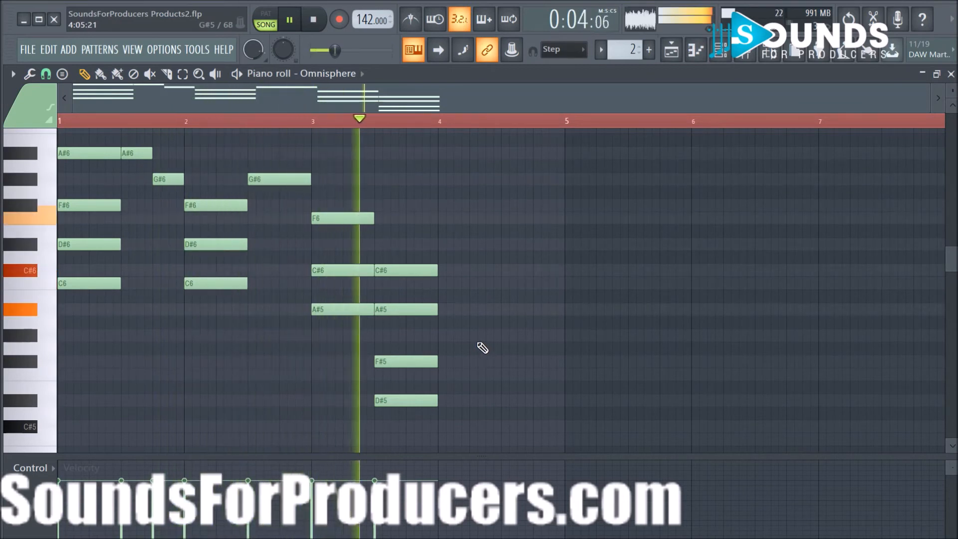
pyautogui.press('space')
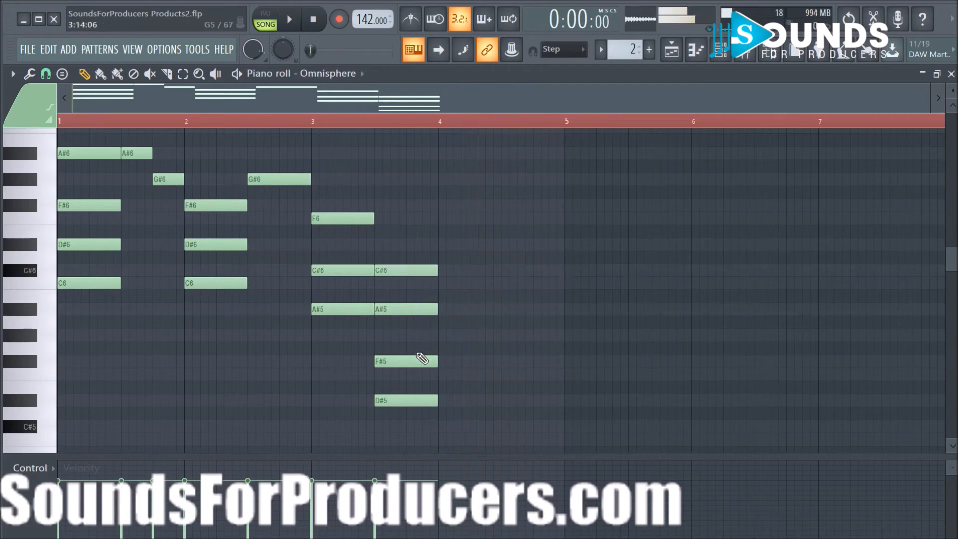
pyautogui.press('space')
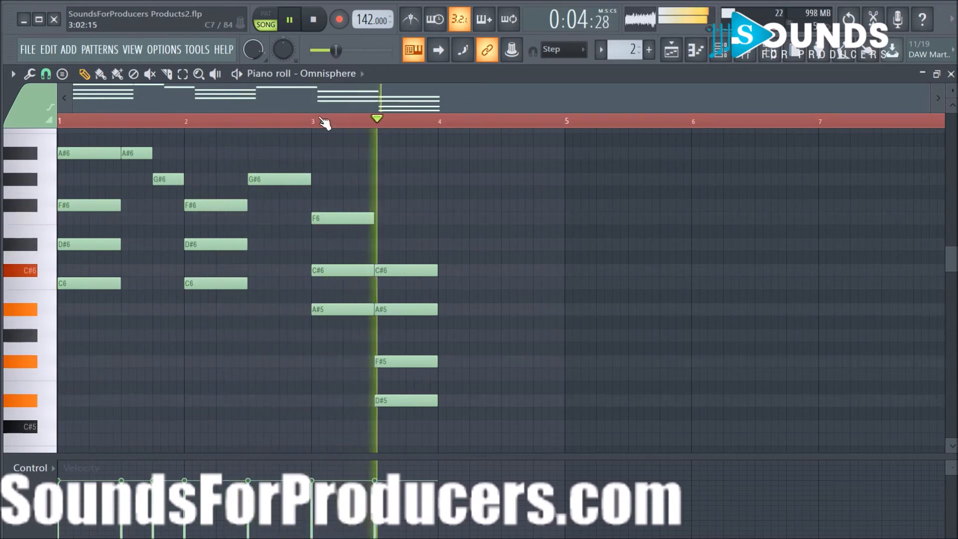
pyautogui.press('space')
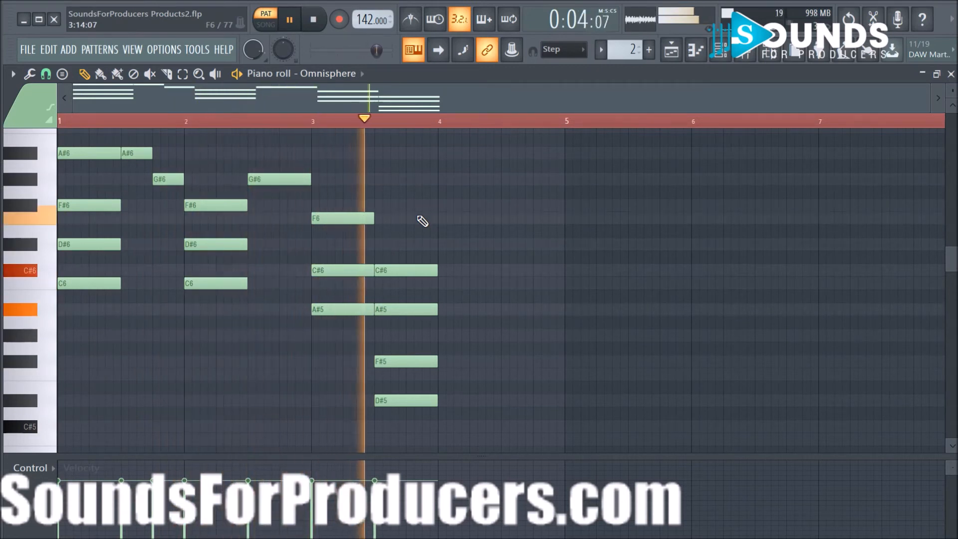
pyautogui.press('space')
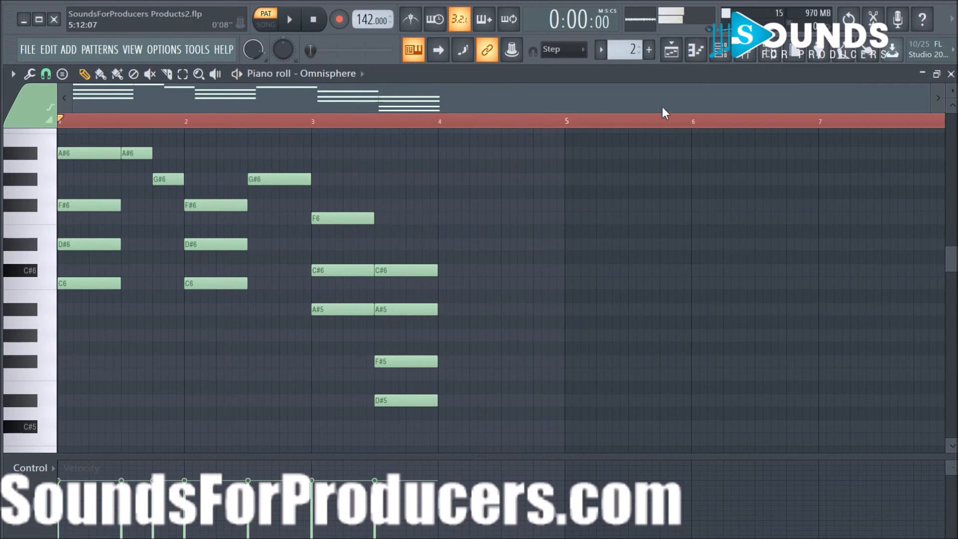
# - Open the Omnisphere instrument and display the effects rack of the Ambient Space Piano patch
pyautogui.click(719, 59)
pyautogui.click(422, 318)
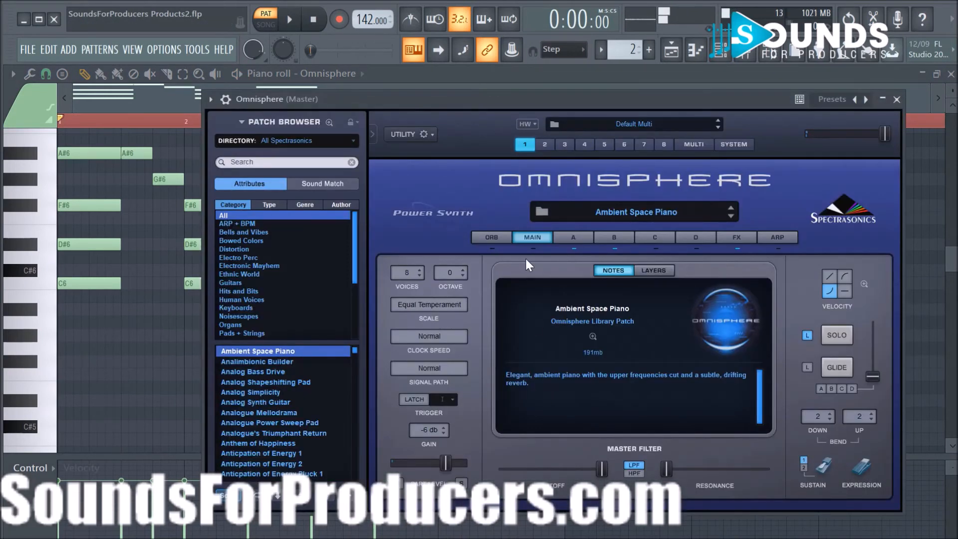
pyautogui.click(736, 237)
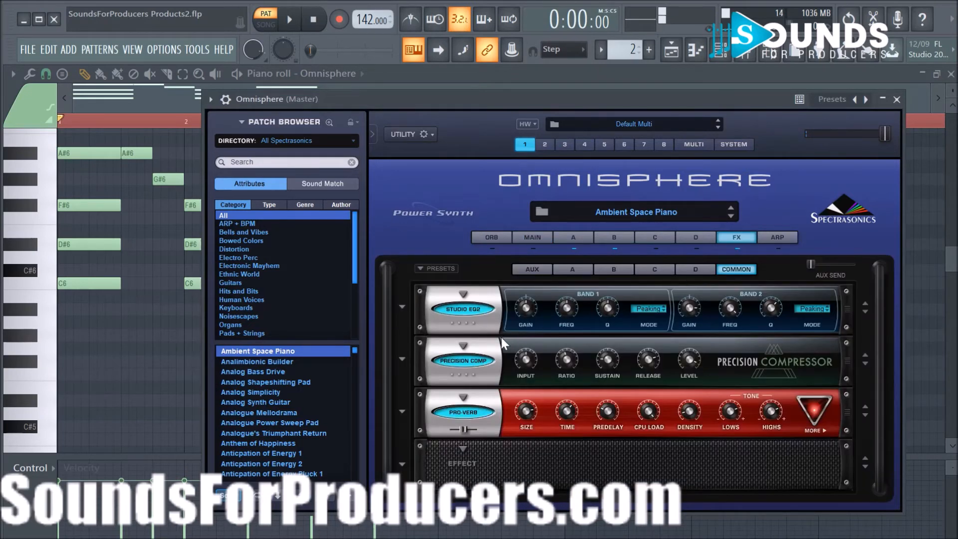
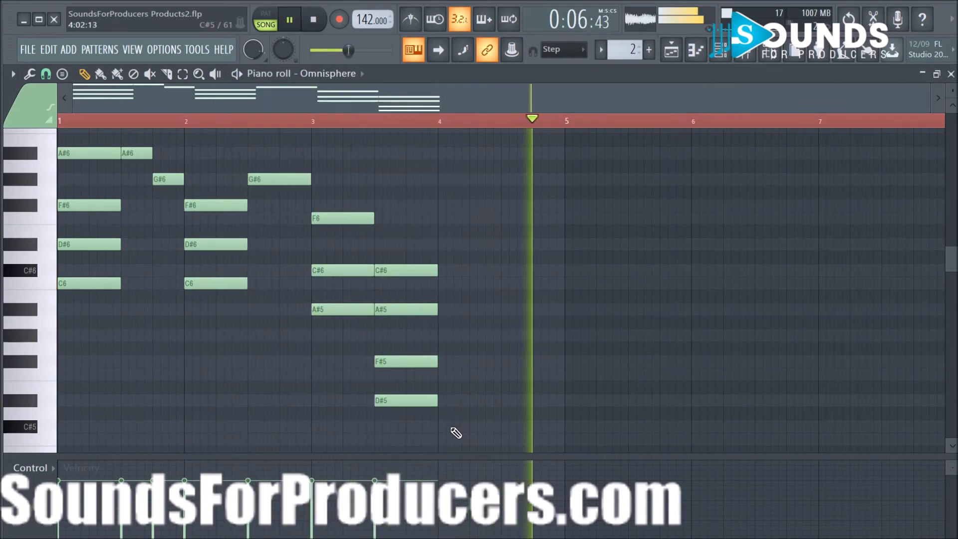
# - Add a C#5 note at the start of bar 4, extend it to a full bar, and replay the part
pyautogui.press('space')
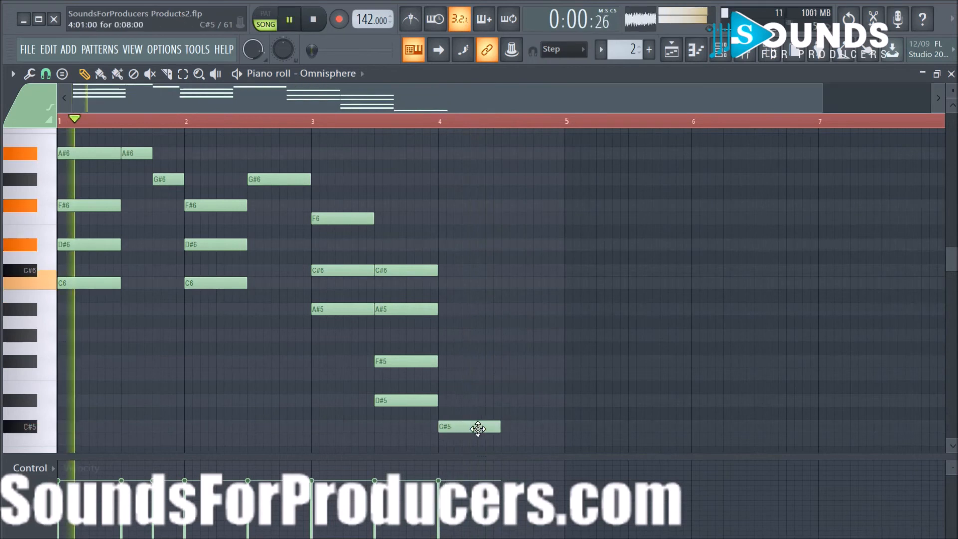
pyautogui.moveTo(496, 428); pyautogui.dragTo(559, 435)
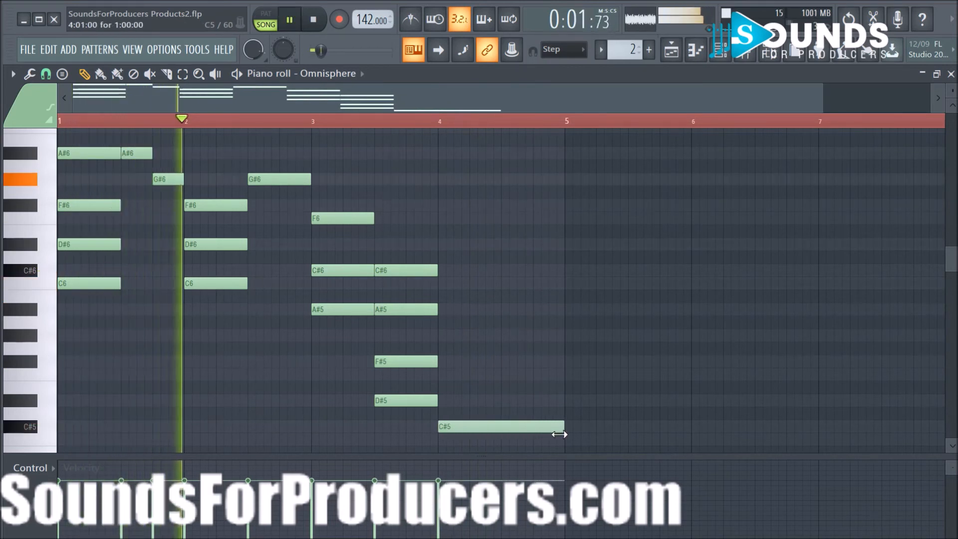
# - Try a copy of the bar 4 C#5 note at a higher pitch and replay the arrangement
pyautogui.click(498, 425)
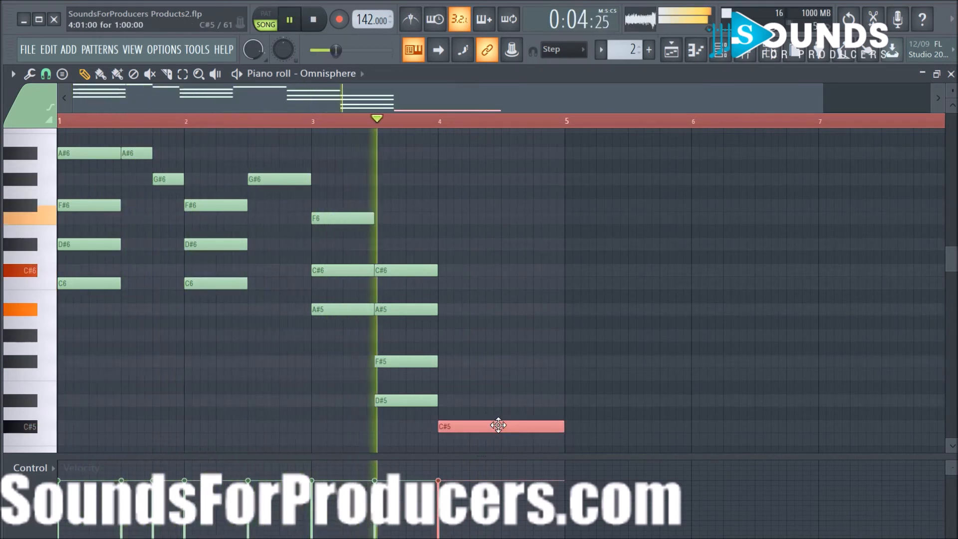
pyautogui.hotkey('ctrl', 'c')
pyautogui.hotkey('ctrl', 'v')
pyautogui.hotkey('ctrl', 'Up')
pyautogui.press('space')
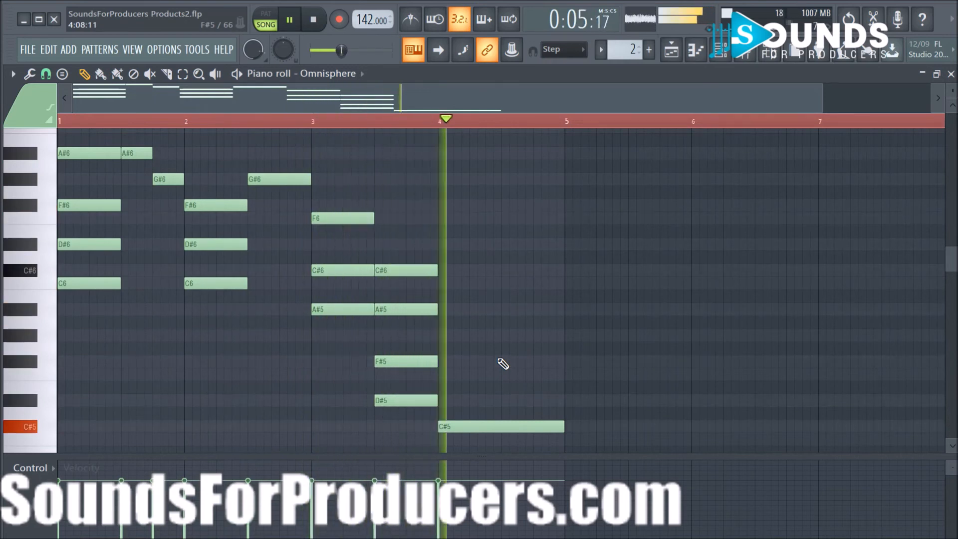
pyautogui.press('space')
# - Shorten the bar 4 C#5 to half a bar and place a half-bar G#4 in the second half of bar 4
pyautogui.scroll(-1, 504, 367)
pyautogui.scroll(-1, 504, 367)
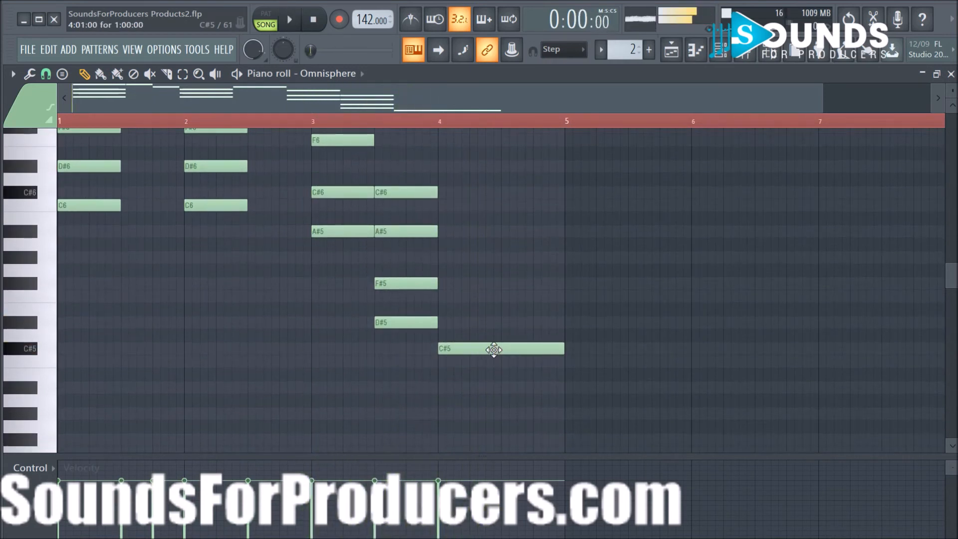
pyautogui.click(514, 365)
pyautogui.moveTo(525, 363); pyautogui.dragTo(523, 419)
pyautogui.press('space')
pyautogui.moveTo(562, 348); pyautogui.dragTo(497, 353)
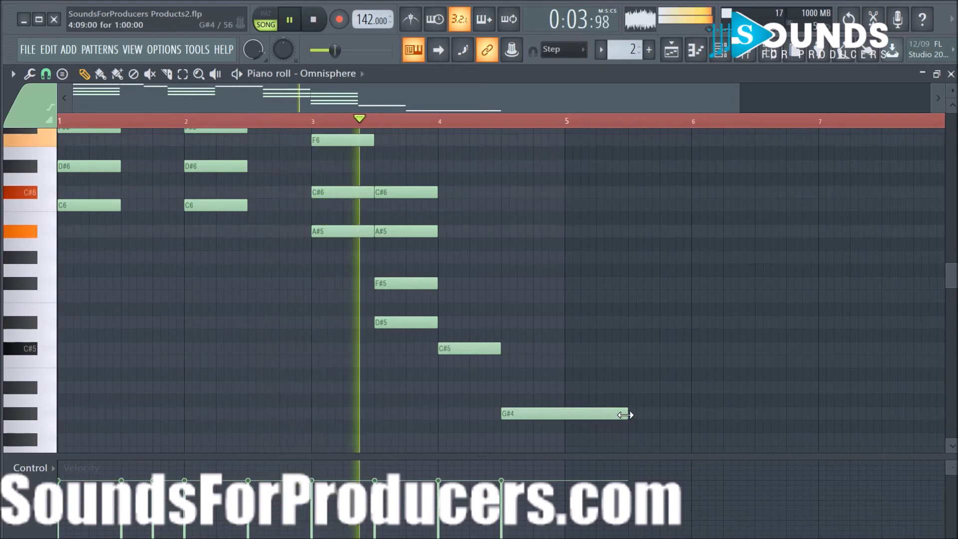
pyautogui.moveTo(625, 414); pyautogui.dragTo(568, 417)
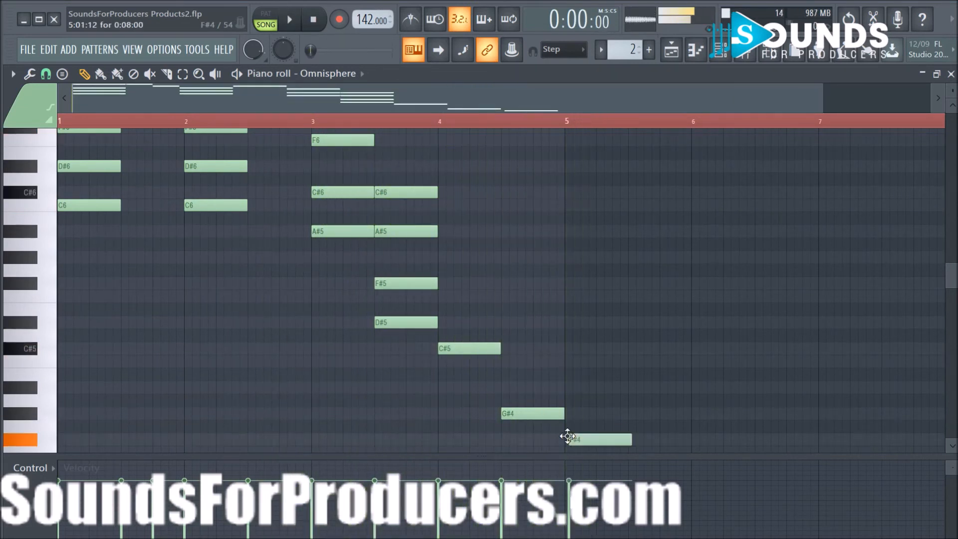
# - Place a half-bar F4 note at the start of bar 5 and play Pattern 2 with the arrangement
pyautogui.moveTo(566, 450); pyautogui.dragTo(573, 445)
pyautogui.press('space')
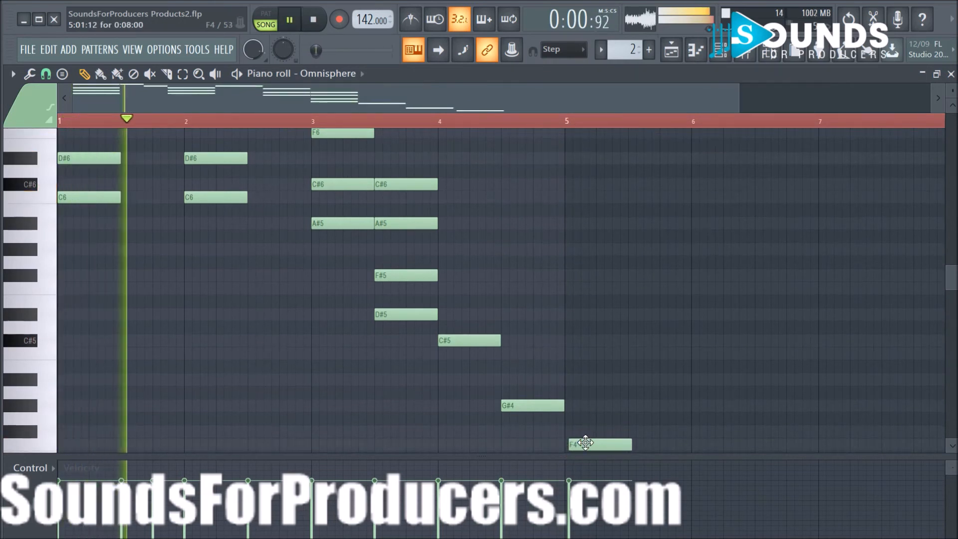
pyautogui.click(670, 51)
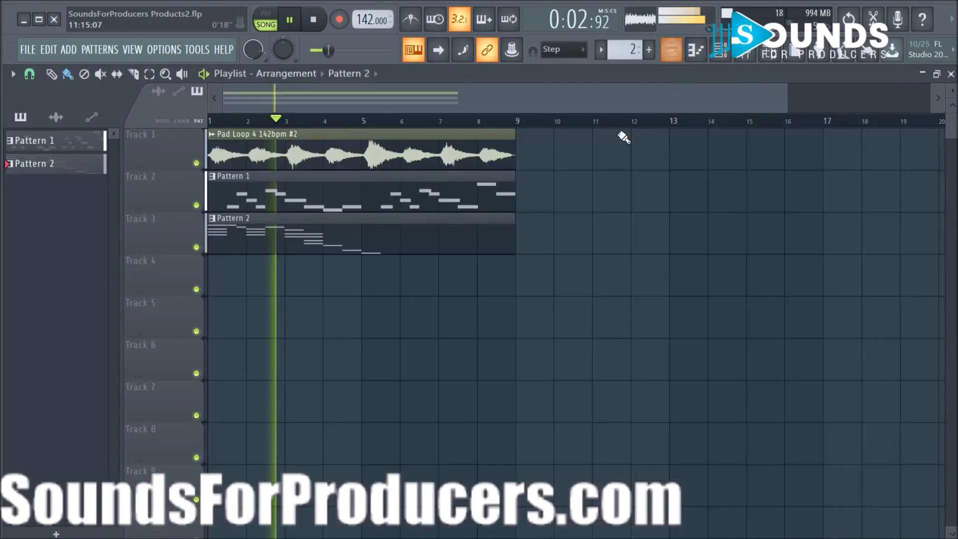
pyautogui.doubleClick(401, 238)
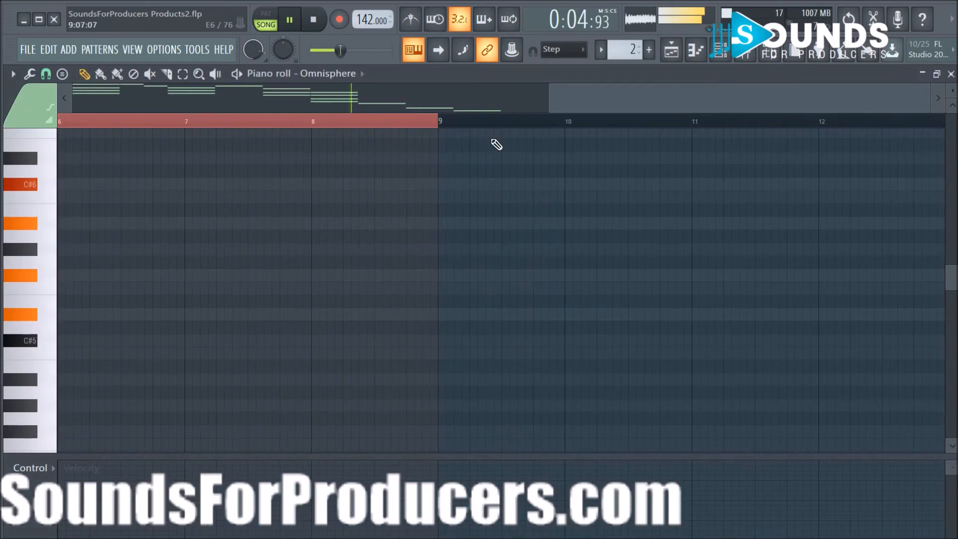
pyautogui.moveTo(578, 106); pyautogui.dragTo(274, 112)
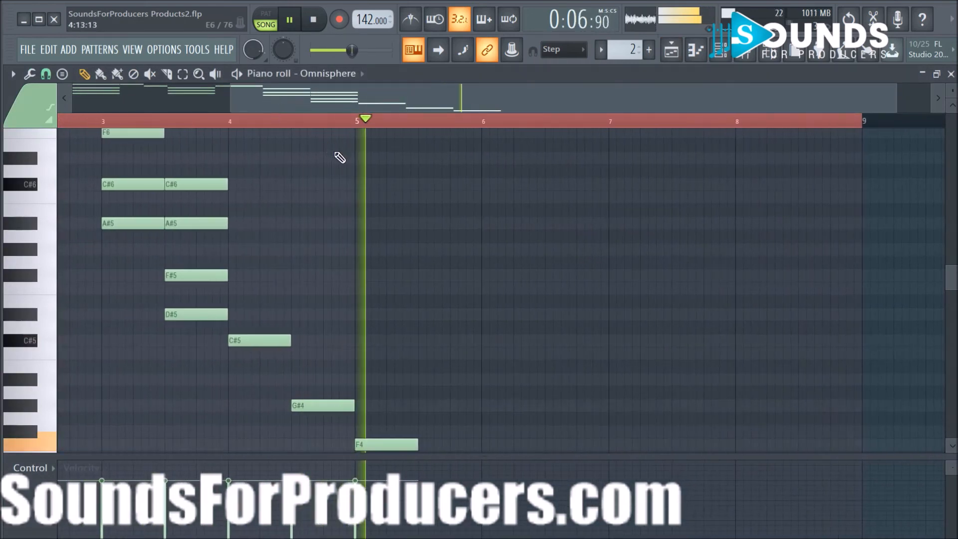
pyautogui.press('space')
# - Select all the piano notes in Pattern 2 and duplicate them so the copy starts at bar 6
pyautogui.moveTo(380, 99); pyautogui.dragTo(200, 98)
pyautogui.scroll(3, 314, 218)
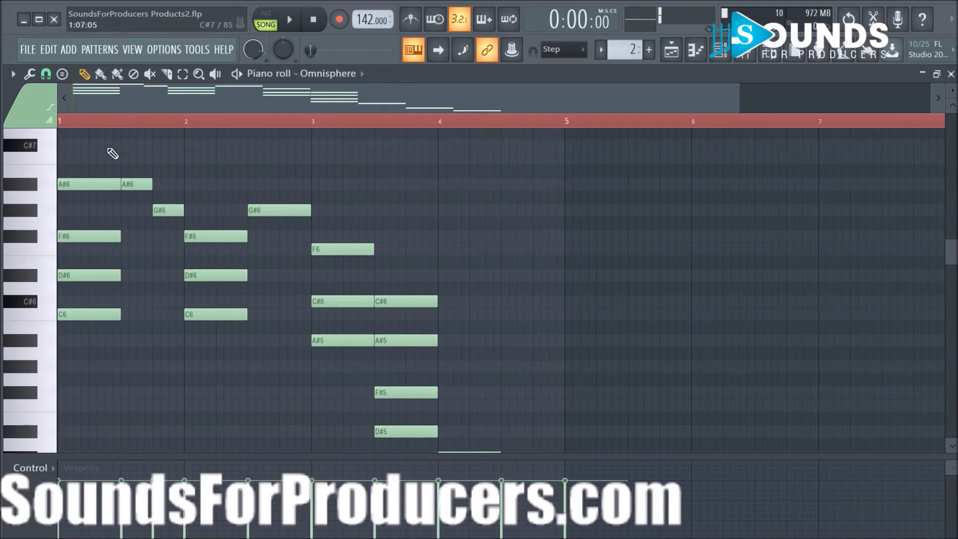
pyautogui.moveTo(76, 150); pyautogui.dragTo(680, 432)
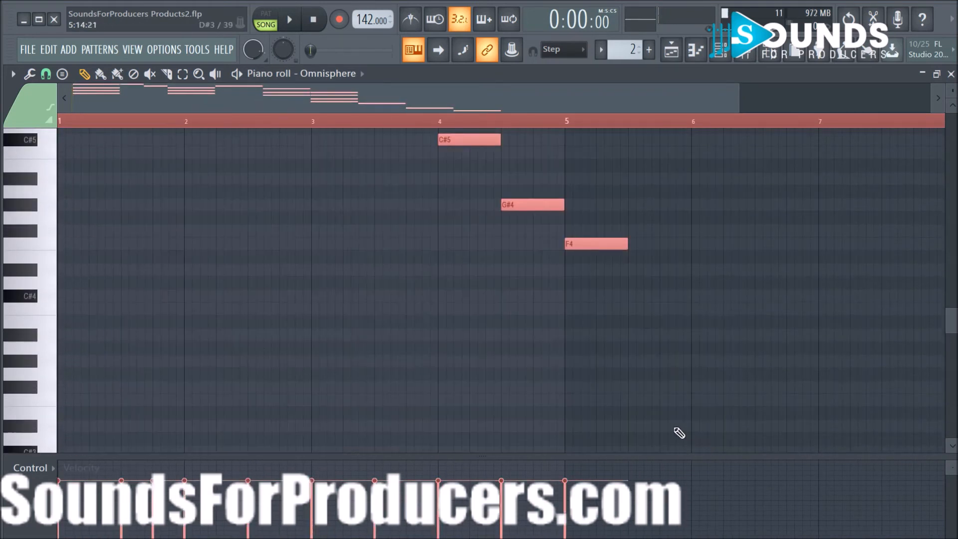
pyautogui.scroll(5, 464, 360)
pyautogui.keyDown('shift'); pyautogui.moveTo(98, 297); pyautogui.dragTo(736, 321); pyautogui.keyUp('shift')
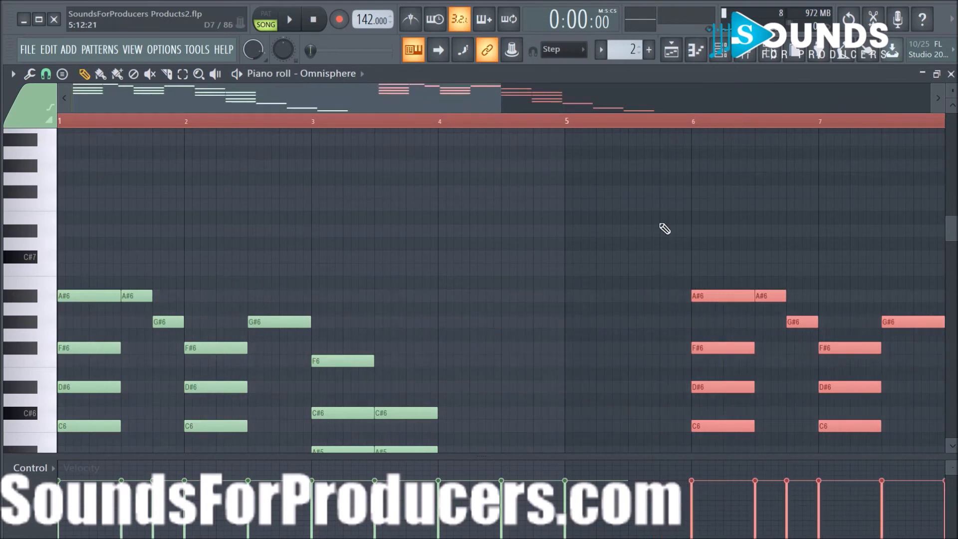
pyautogui.scroll(-4, 619, 134)
pyautogui.scroll(-4, 605, 159)
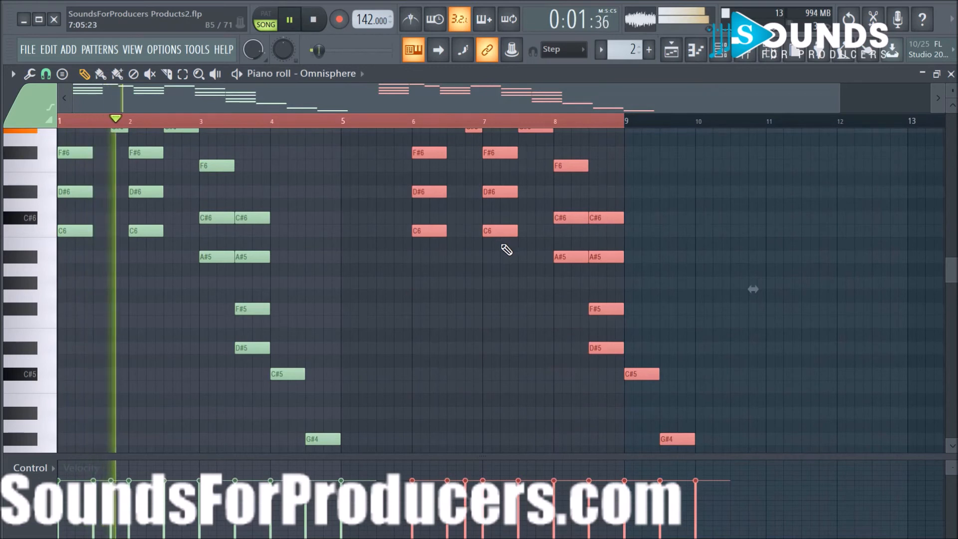
pyautogui.scroll(3, 475, 300)
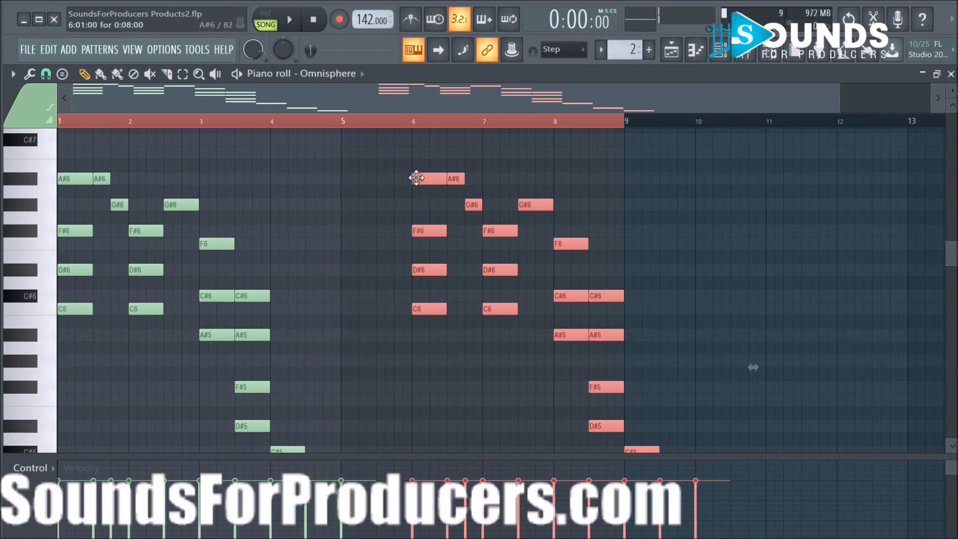
# - Move the duplicated notes about one bar earlier, to around the start of bar 5
pyautogui.moveTo(426, 178); pyautogui.dragTo(359, 178)
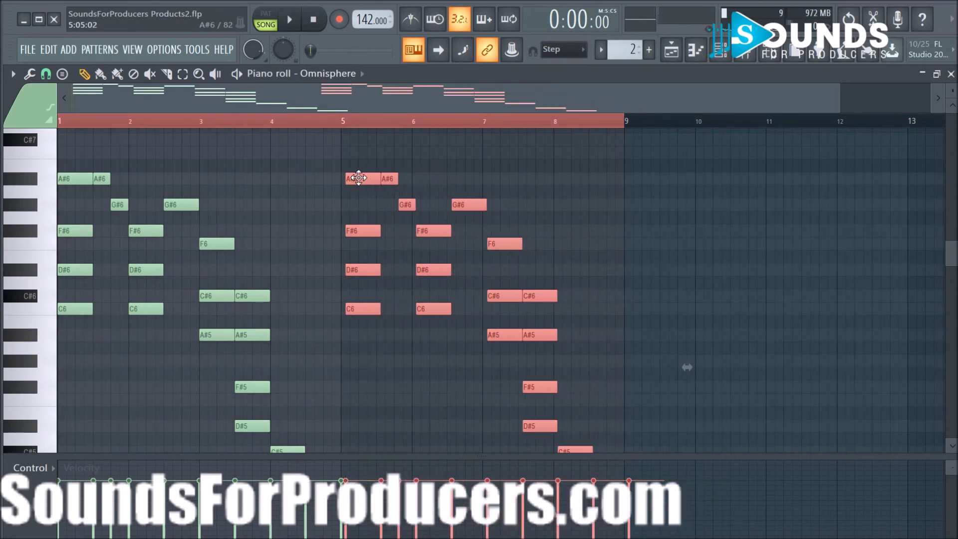
pyautogui.scroll(-4, 452, 183)
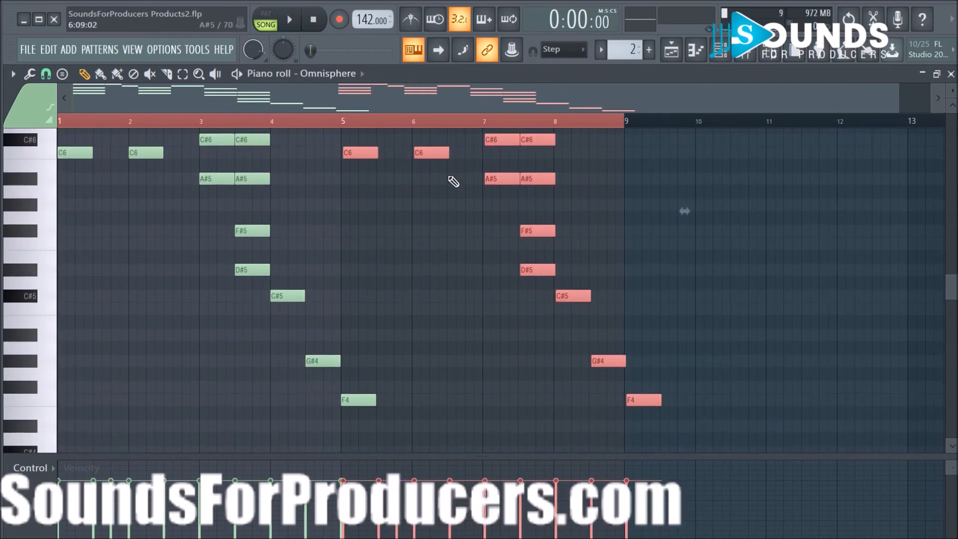
pyautogui.scroll(3, 453, 182)
pyautogui.scroll(3, 435, 182)
# - Try starting the duplicated notes halfway through bar 5 and deselect them
pyautogui.moveTo(361, 254); pyautogui.dragTo(395, 256)
pyautogui.keyDown('ctrl'); pyautogui.click(545, 212); pyautogui.keyUp('ctrl')
pyautogui.scroll(-8, 600, 224)
pyautogui.scroll(8, 598, 225)
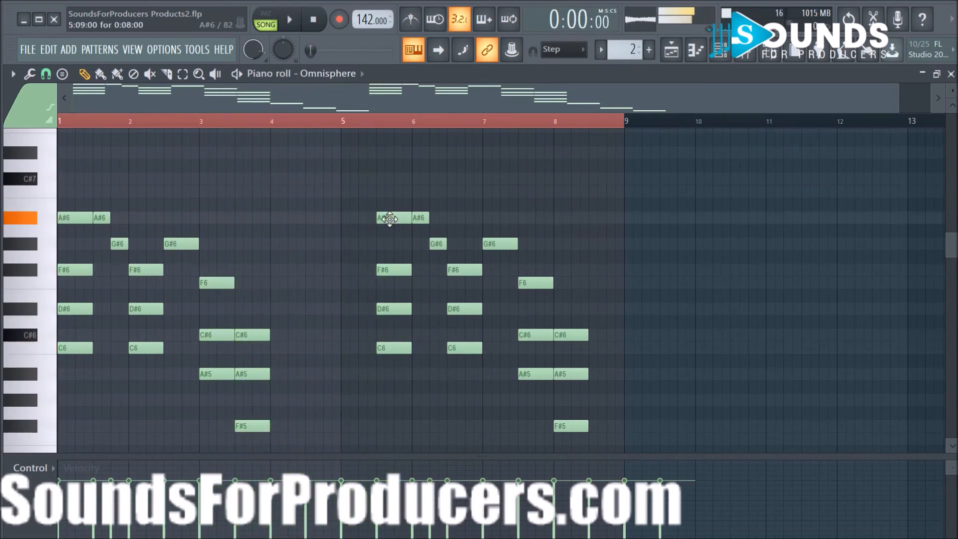
# - Reselect the duplicated notes without the original F4 and align them to the start of bar 5
pyautogui.scroll(-1, 382, 197)
pyautogui.moveTo(359, 158); pyautogui.dragTo(681, 398)
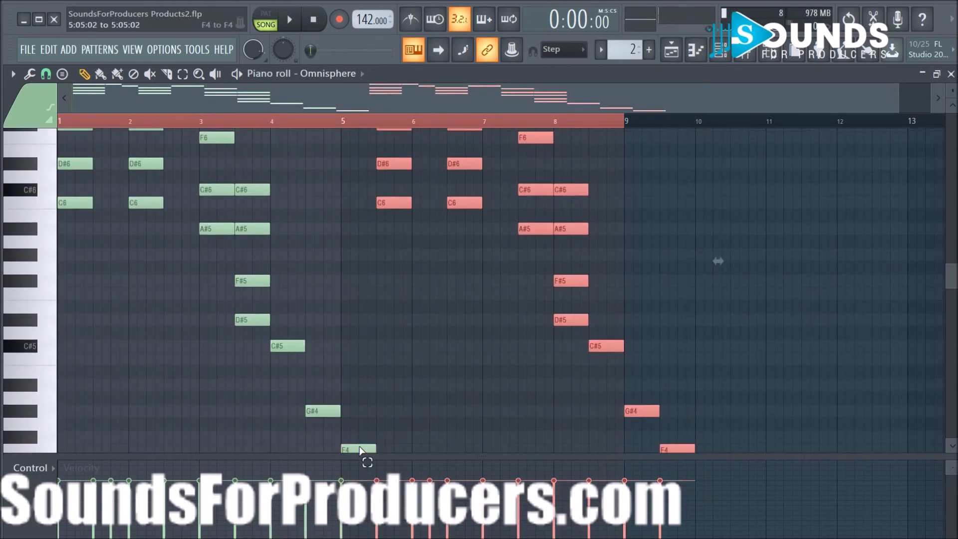
pyautogui.scroll(6, 428, 396)
pyautogui.moveTo(386, 306); pyautogui.dragTo(354, 312)
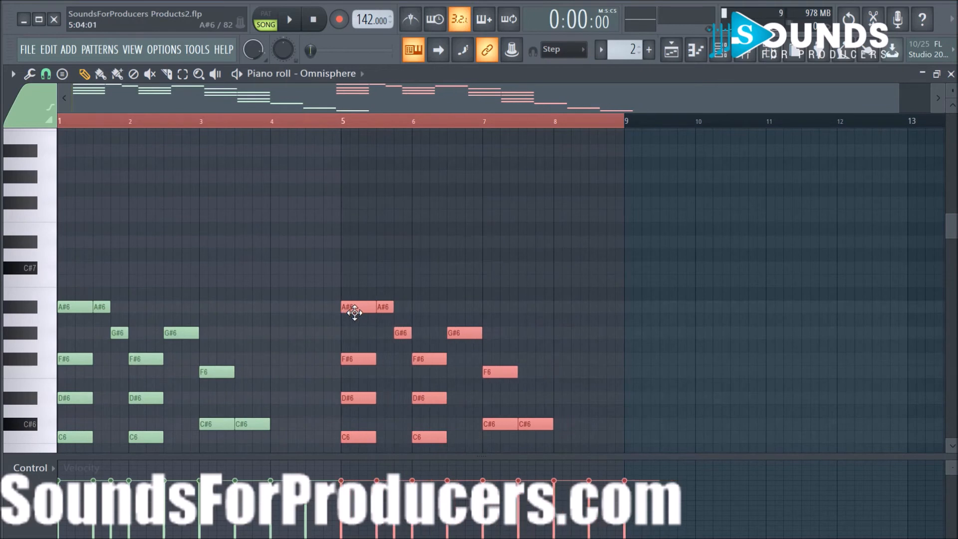
# - Move the final F4 note from bar 9 to beneath the G#4 in bar 8 and save the project
pyautogui.scroll(-3, 598, 296)
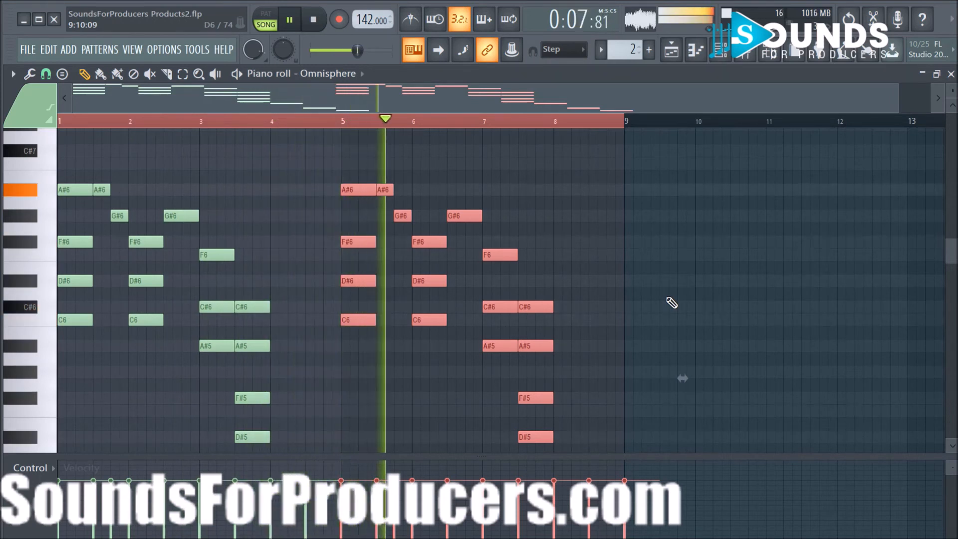
pyautogui.scroll(-2, 671, 303)
pyautogui.scroll(-3, 671, 303)
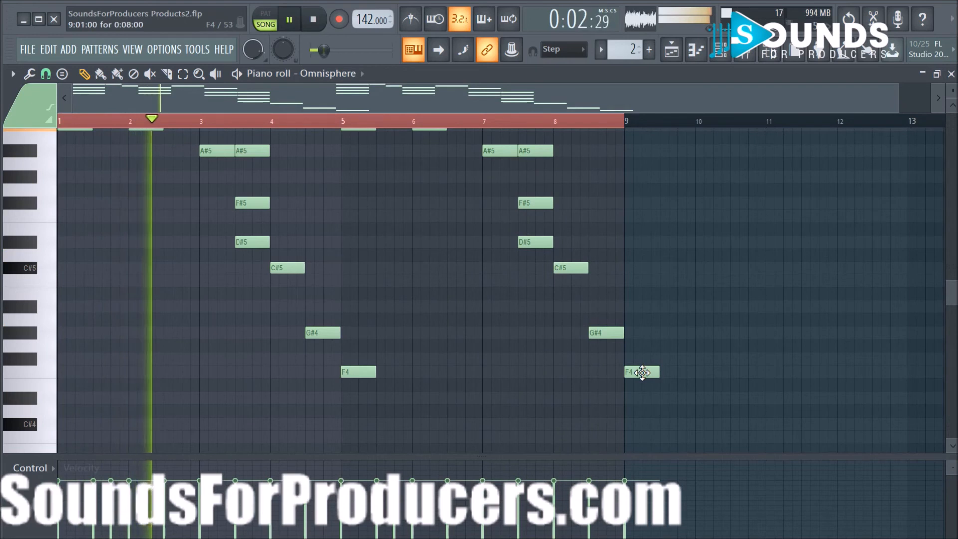
pyautogui.moveTo(642, 373); pyautogui.dragTo(607, 373)
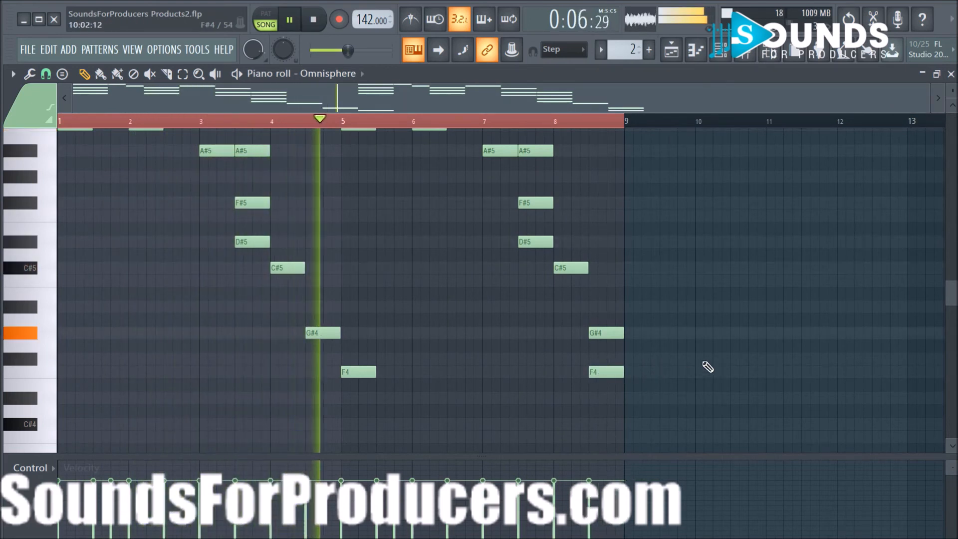
pyautogui.hotkey('ctrl', 's')
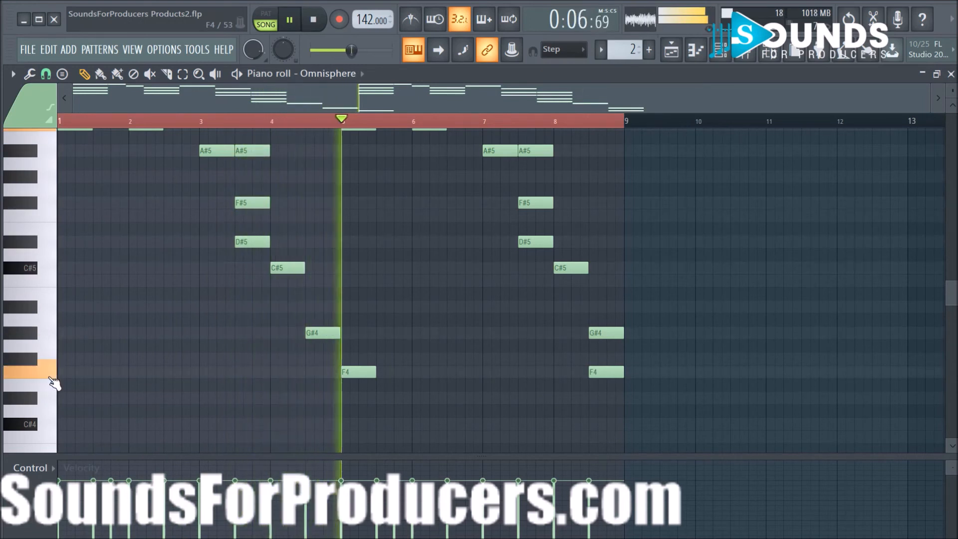
# - Audition the A#7 key over the playback and remove the F4 note beneath the G#4 in bar 8
pyautogui.scroll(6, 95, 257)
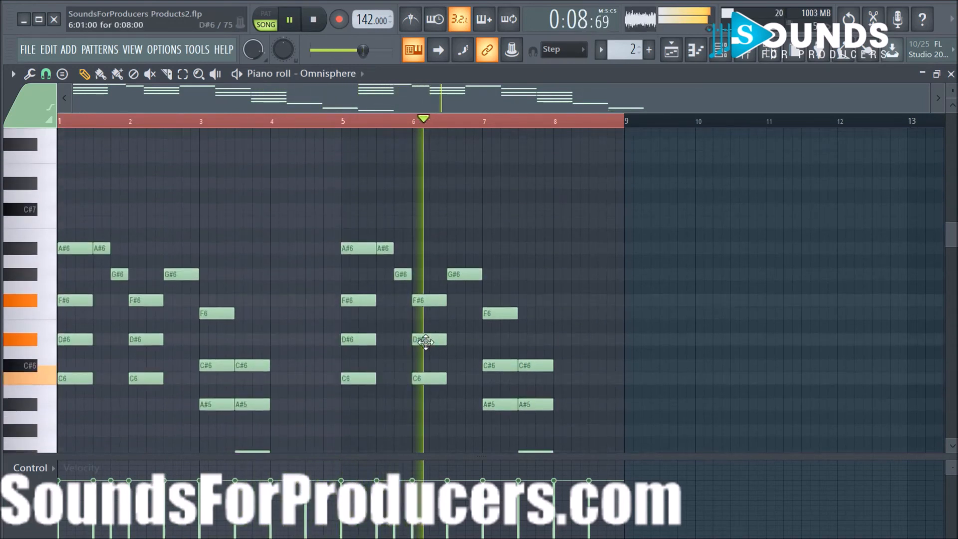
pyautogui.scroll(2, 99, 250)
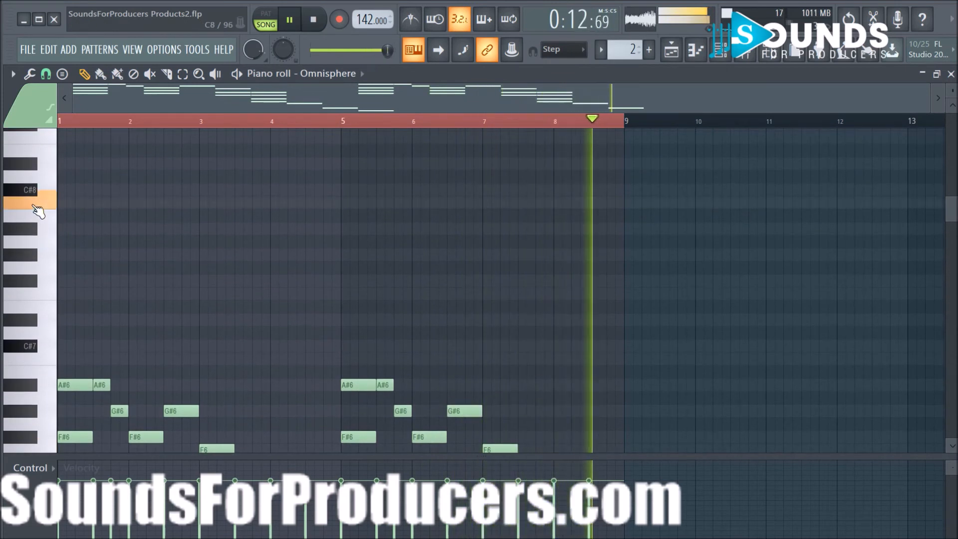
pyautogui.click(29, 229)
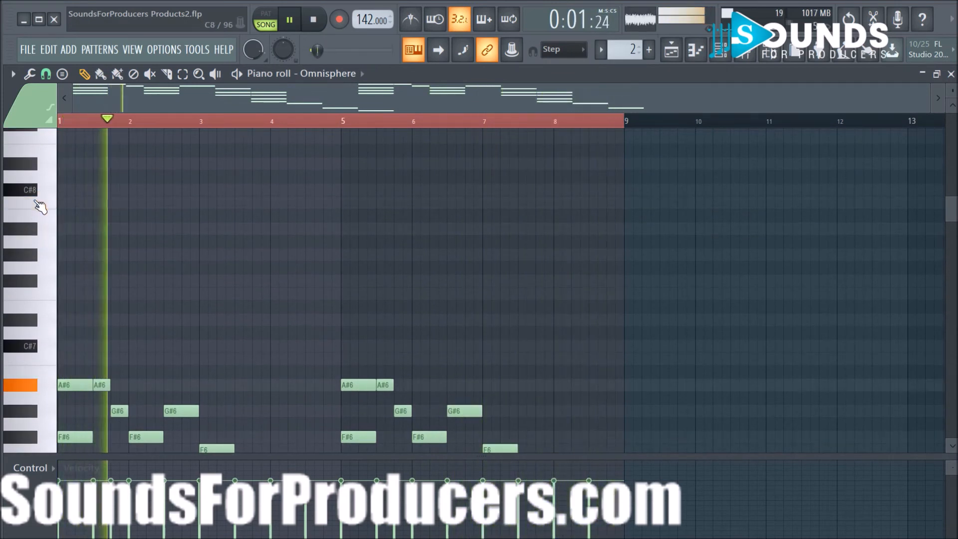
pyautogui.click(32, 226)
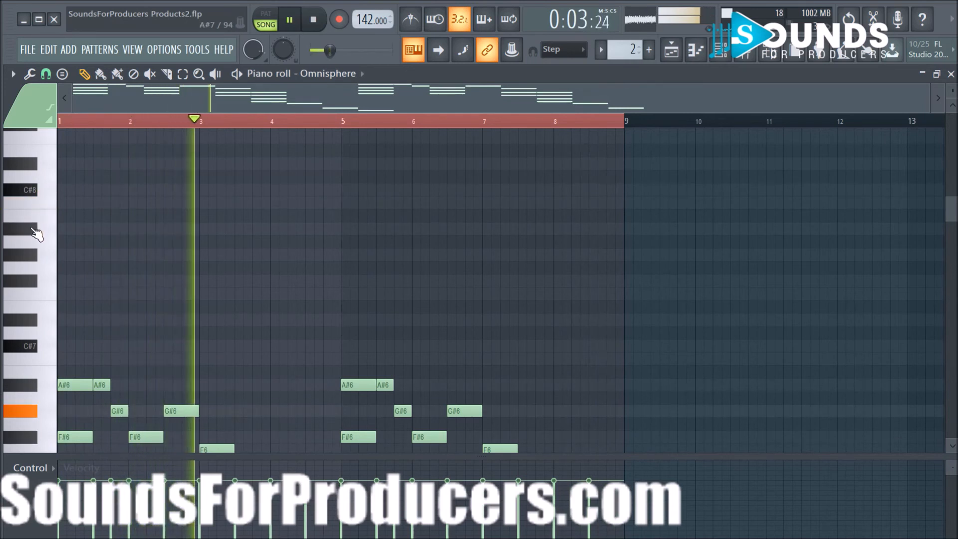
pyautogui.click(31, 228)
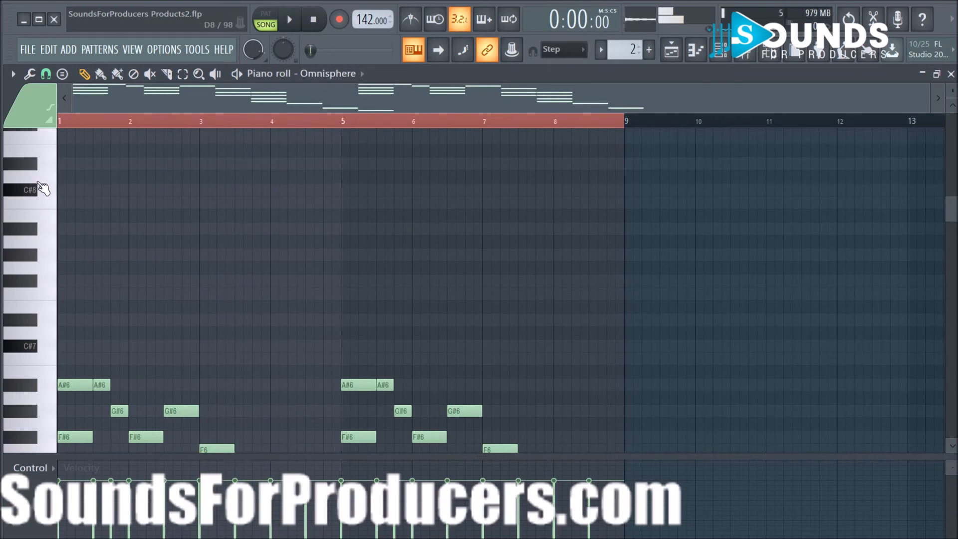
pyautogui.click(36, 228)
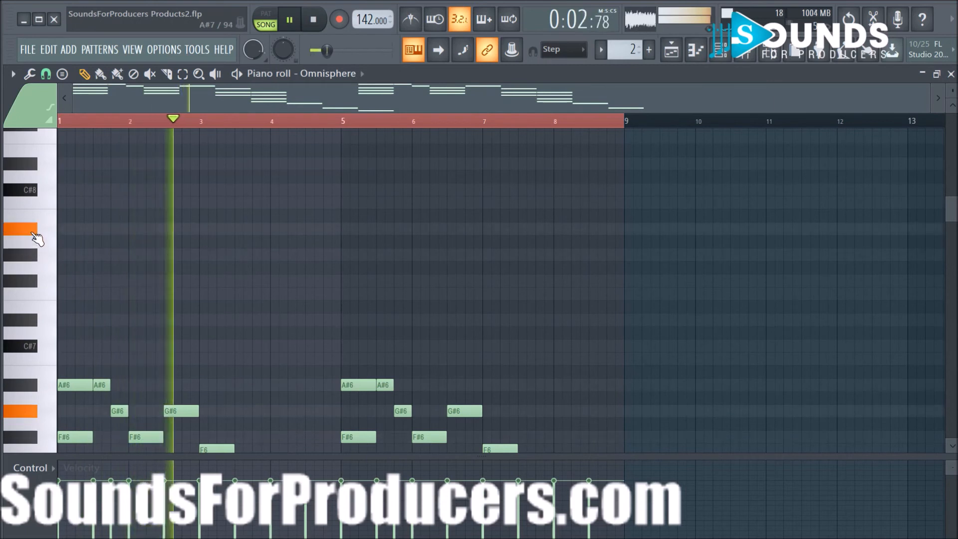
pyautogui.press('space')
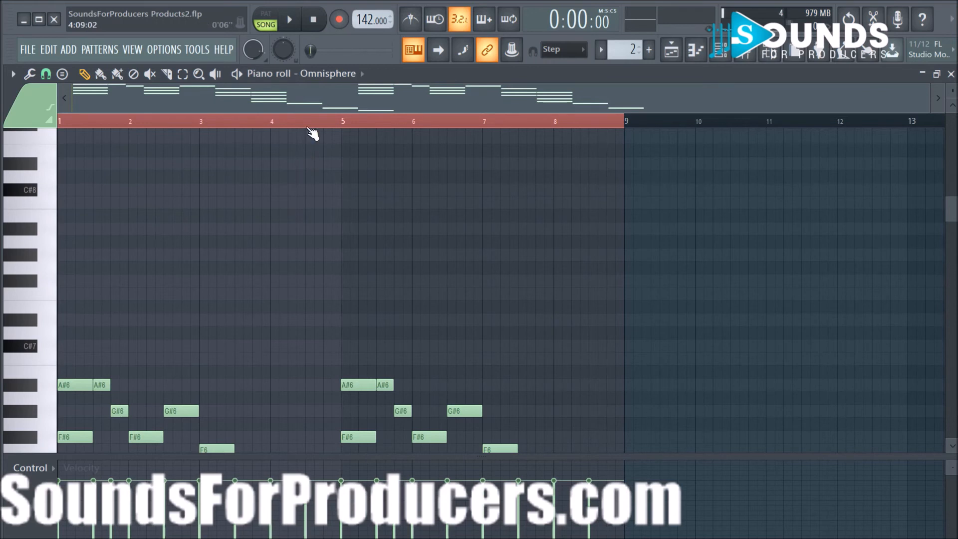
pyautogui.scroll(-8, 465, 198)
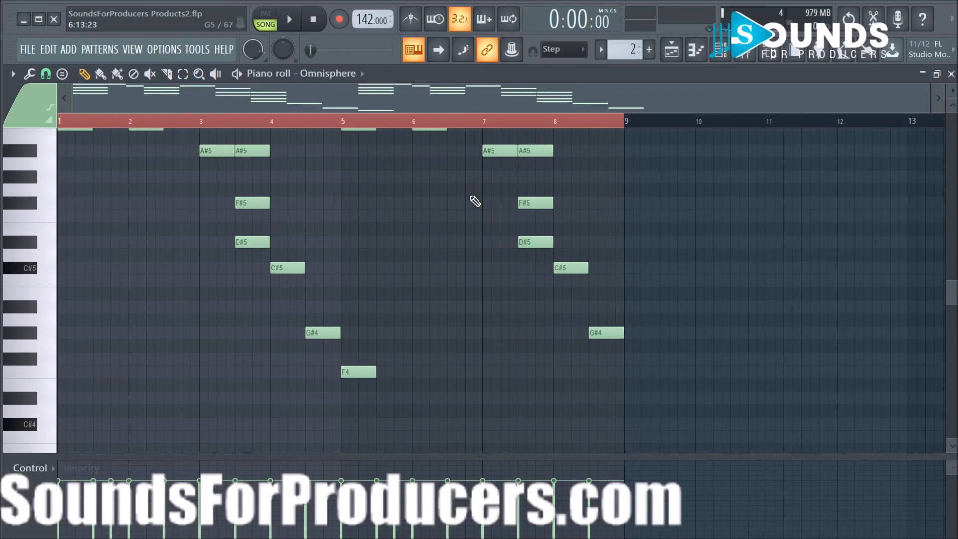
# - Return to the arrangement and expand the Kicks folder of Bonus One Shots in the Scorpion's Sting Vol. 1 sample pack
pyautogui.click(669, 59)
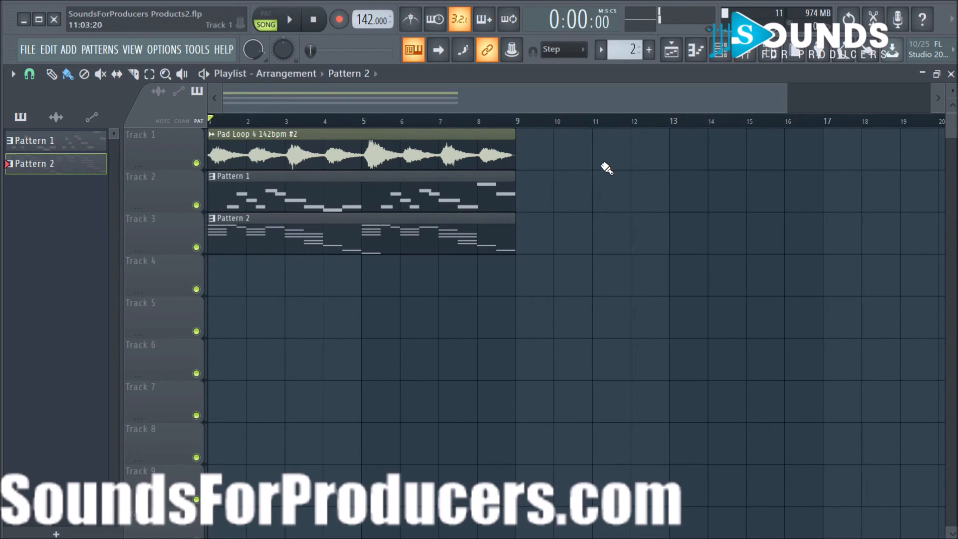
pyautogui.click(771, 54)
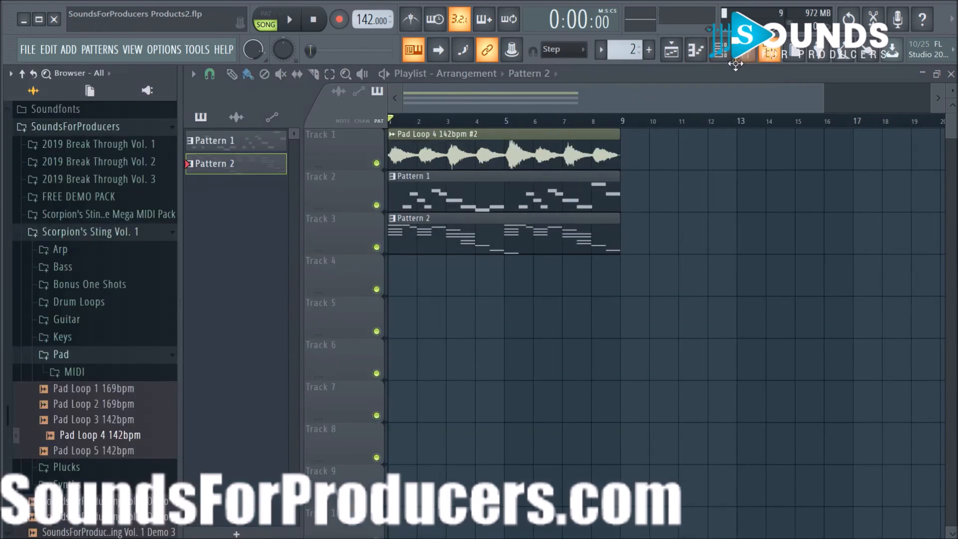
pyautogui.click(95, 358)
pyautogui.click(90, 285)
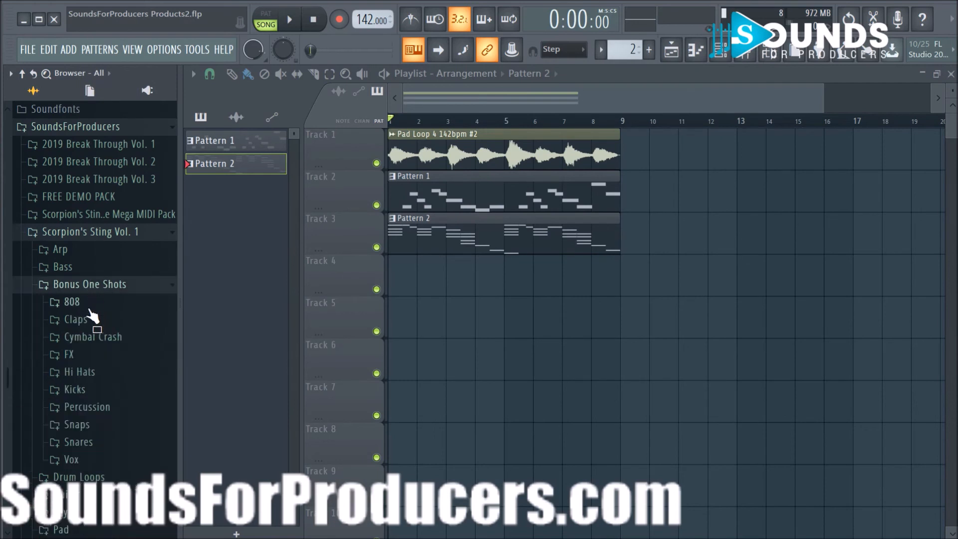
pyautogui.click(74, 390)
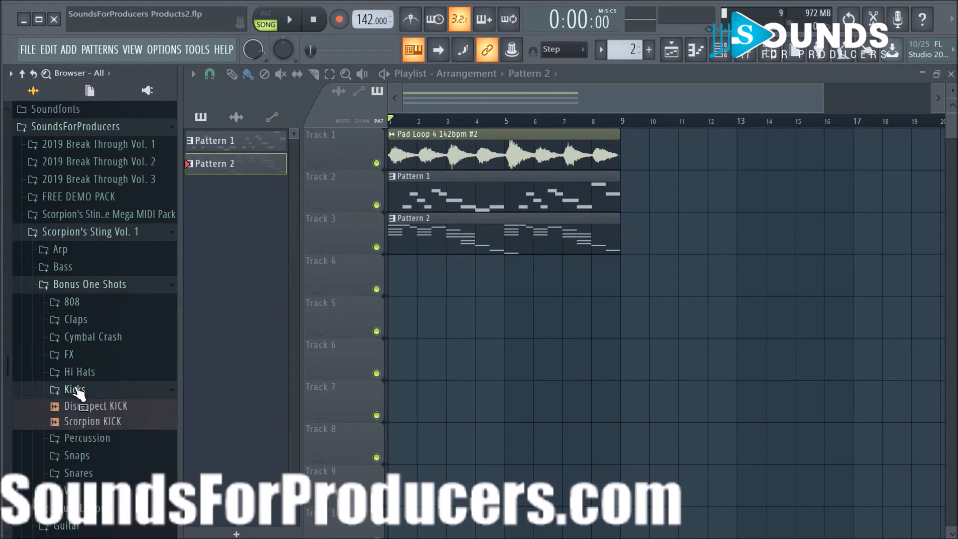
# - Audition the Disrespect KICK and Scorpion KICK samples over the playing arrangement
pyautogui.scroll(-3, 107, 388)
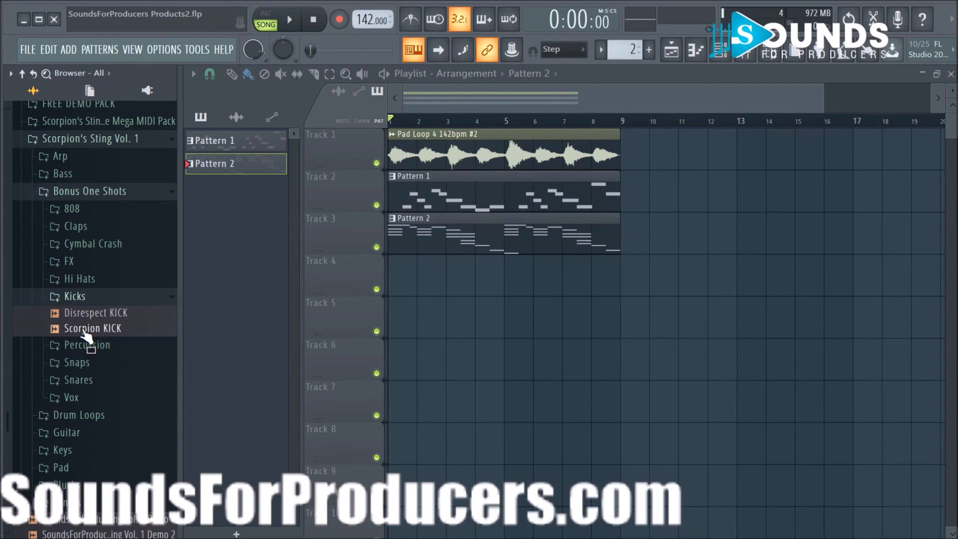
pyautogui.press('space')
pyautogui.click(84, 315)
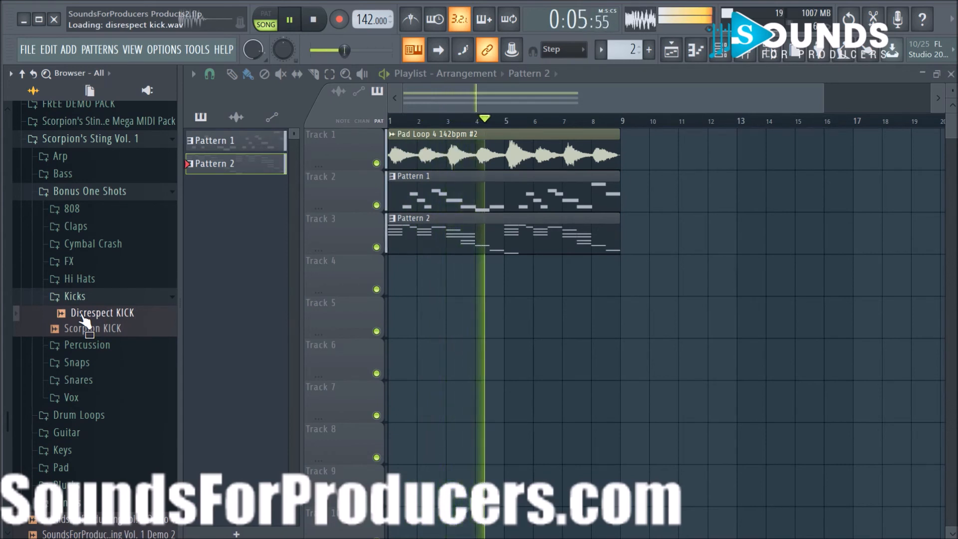
pyautogui.click(84, 329)
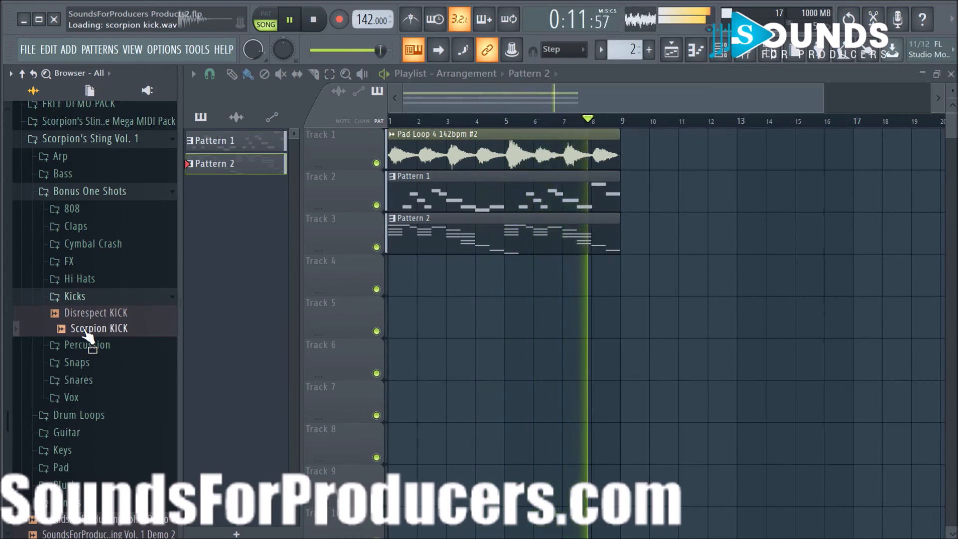
# - Load Scorpion KICK into a new channel and trim the silent tail off its sample
pyautogui.rightClick(85, 330)
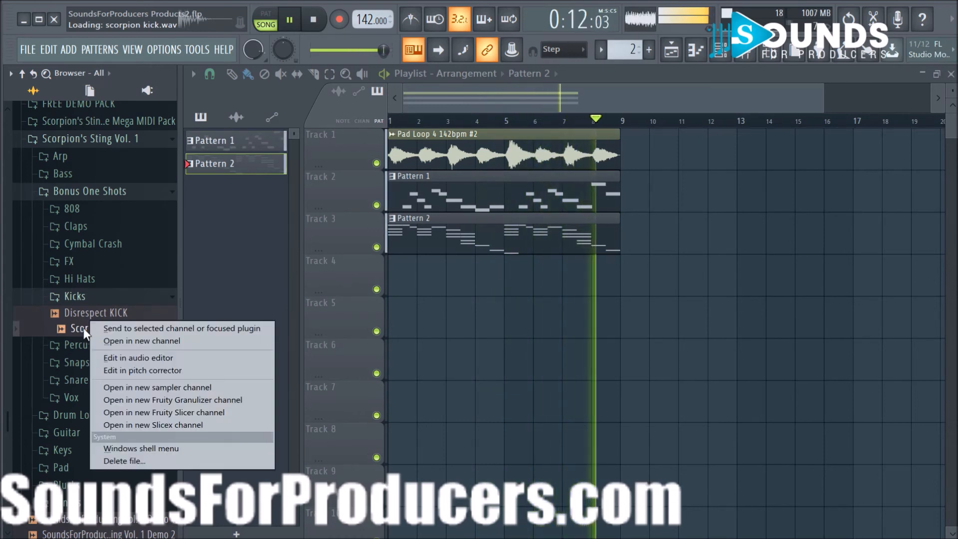
pyautogui.click(116, 342)
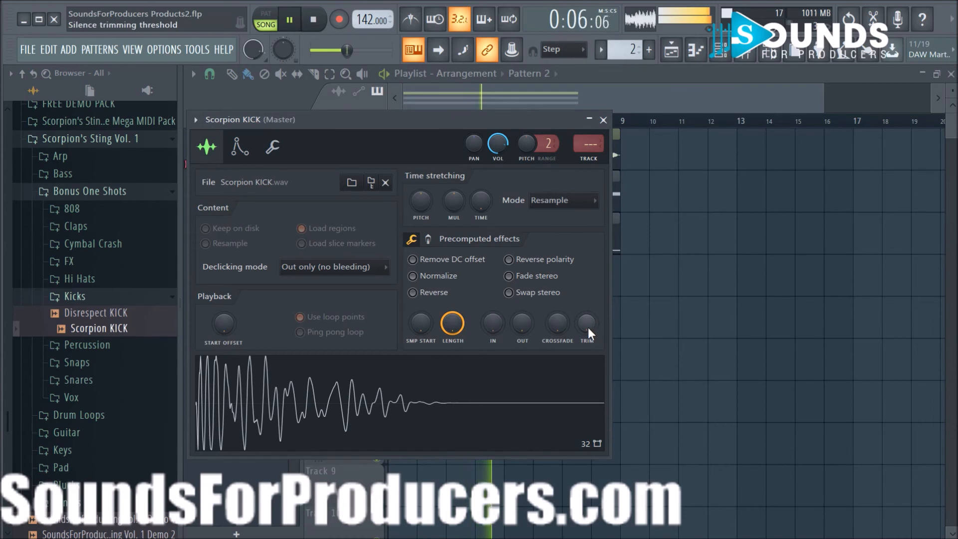
pyautogui.moveTo(588, 328); pyautogui.dragTo(588, 309)
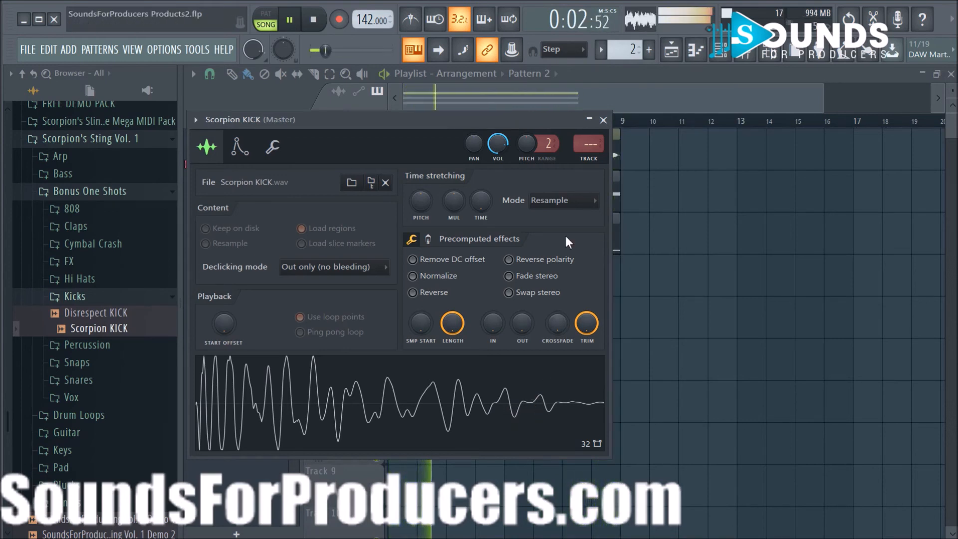
pyautogui.click(603, 120)
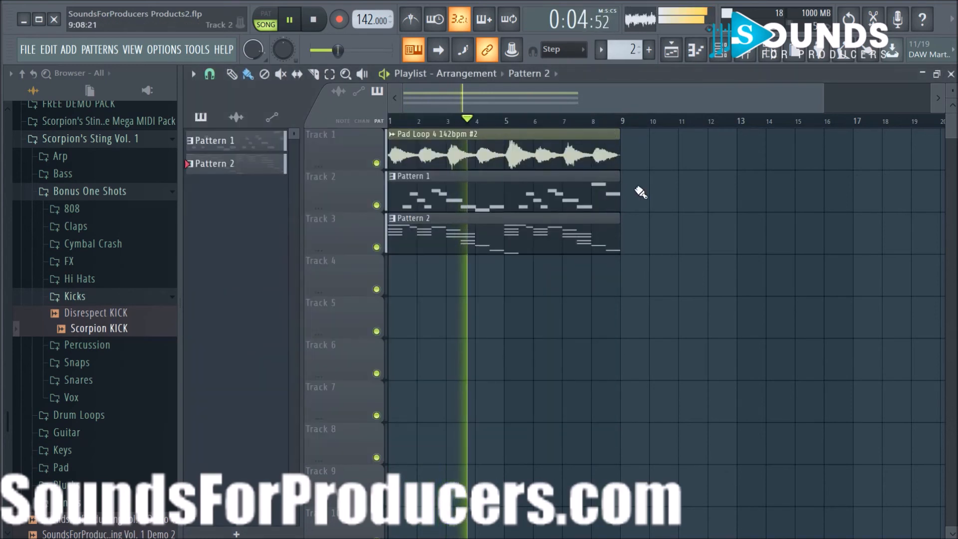
pyautogui.press('space')
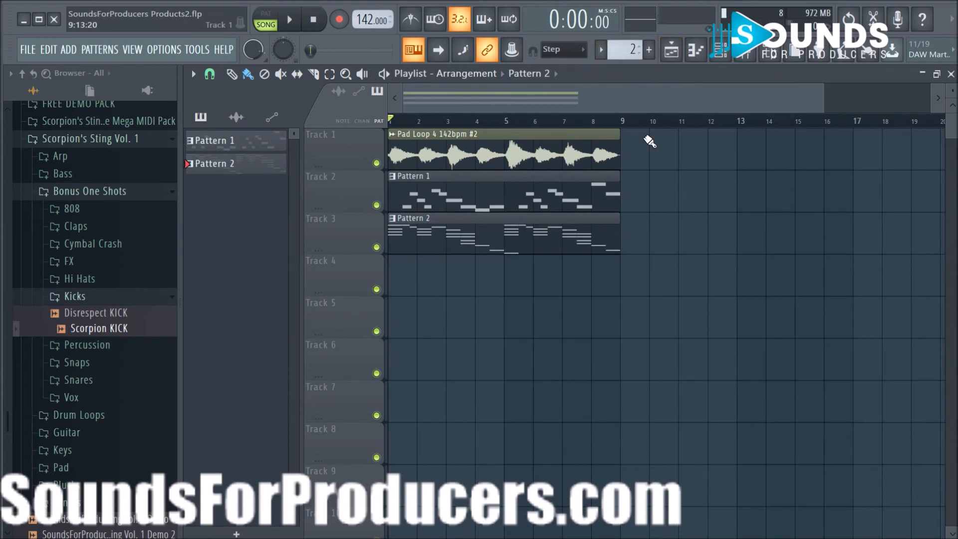
pyautogui.press('v')
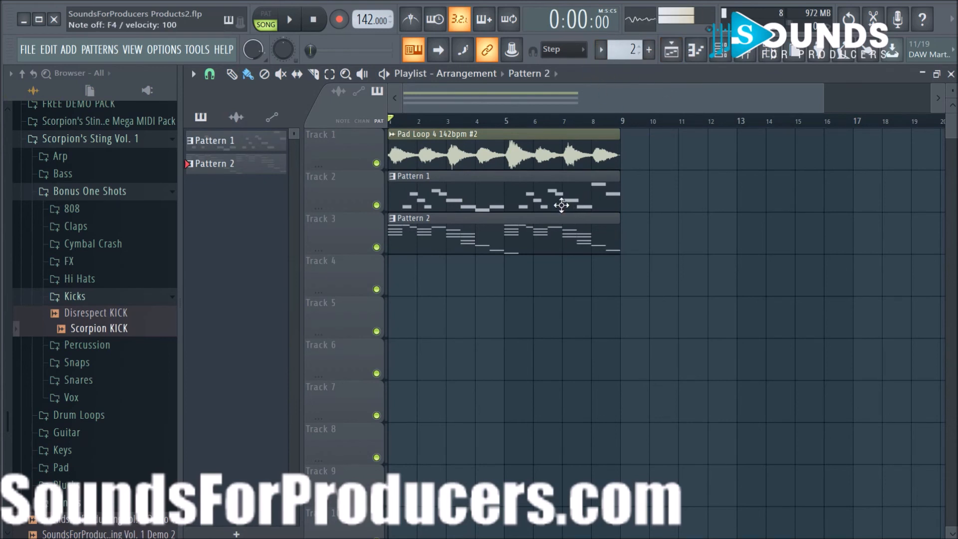
pyautogui.click(135, 328)
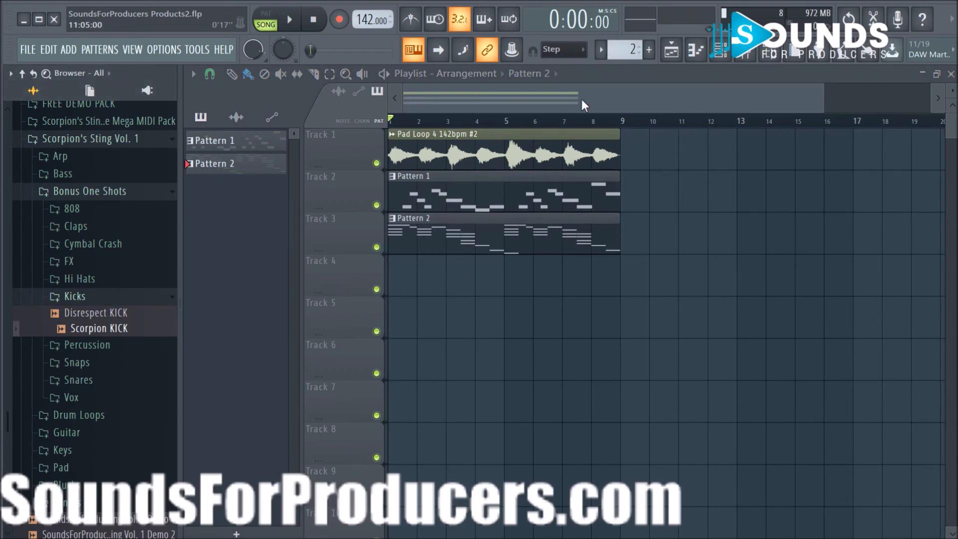
# - Create Pattern 3 and place a four-bar clip of it at the start of Track 4
pyautogui.click(650, 56)
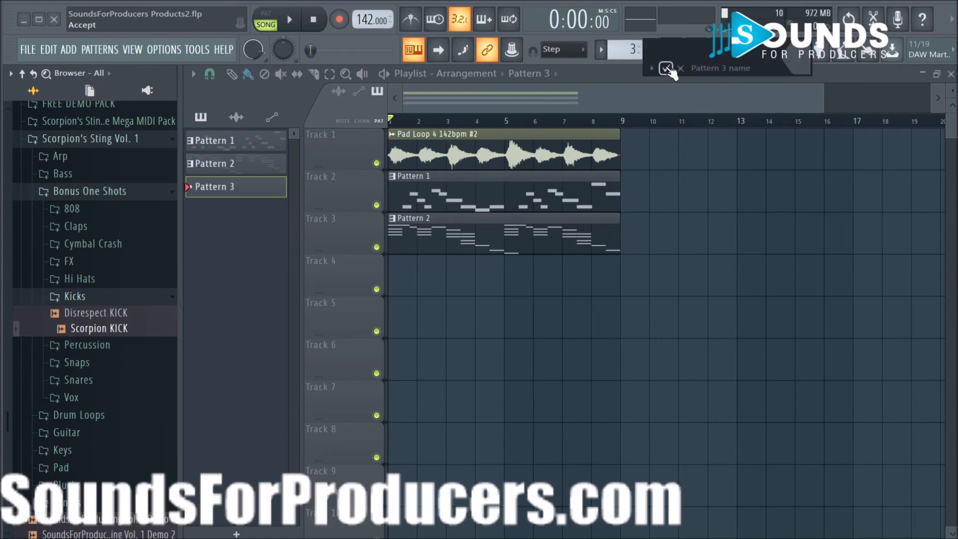
pyautogui.click(670, 71)
pyautogui.moveTo(514, 274); pyautogui.dragTo(498, 297)
# - Switch on the metronome and widen the channel rack to show 32 steps per channel
pyautogui.click(725, 55)
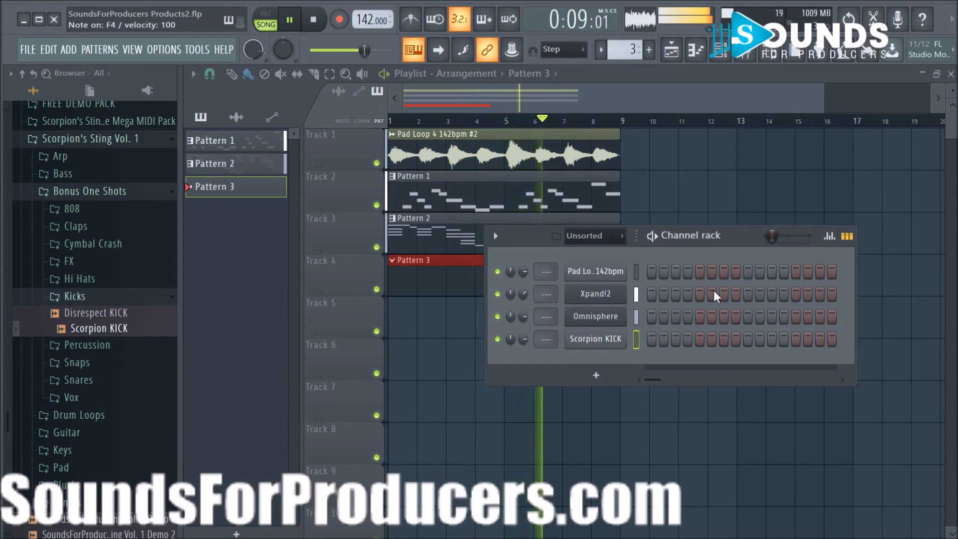
pyautogui.press('space')
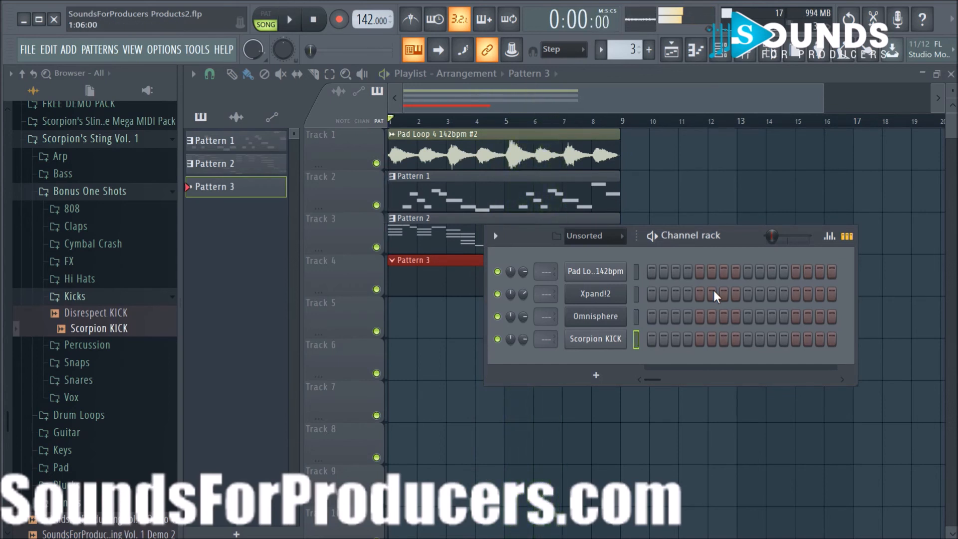
pyautogui.press('space')
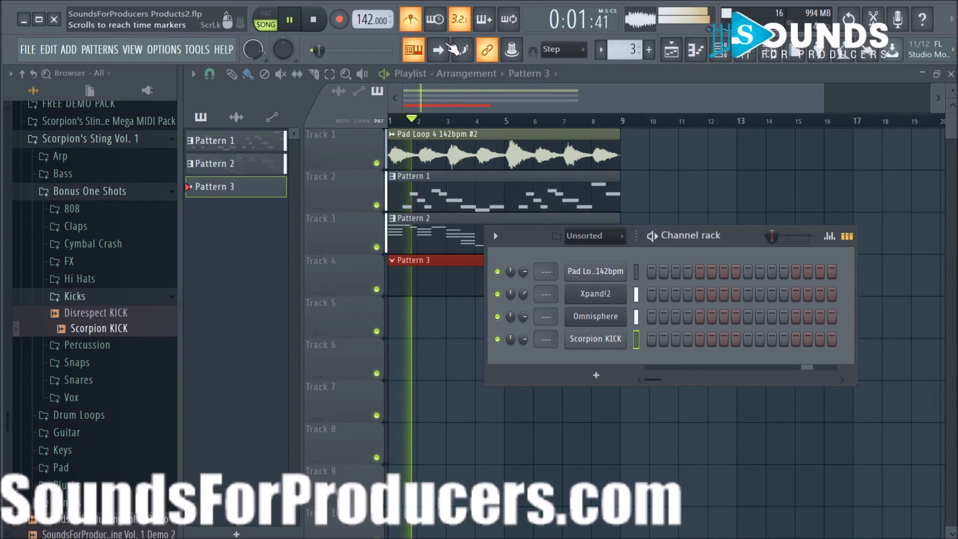
pyautogui.moveTo(718, 237); pyautogui.dragTo(619, 214)
pyautogui.moveTo(756, 283); pyautogui.dragTo(946, 284)
# - Play the arrangement with the metronome to rehearse the Scorpion KICK rhythm
pyautogui.press('space')
pyautogui.press('space')
pyautogui.press('space')
pyautogui.click(552, 320)
pyautogui.press('space')
pyautogui.press('space')
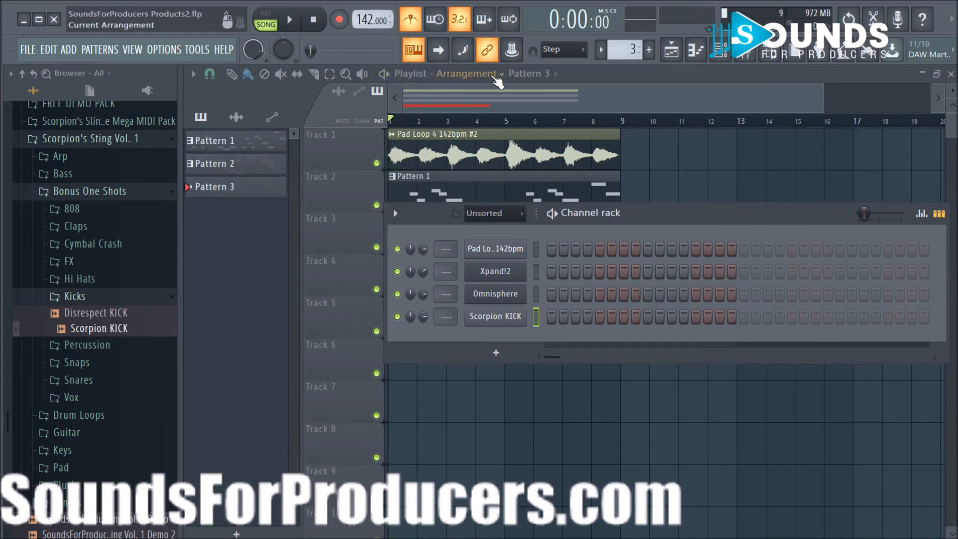
# - Record the Scorpion KICK rhythm live into Pattern 3 using notes and automation recording
pyautogui.click(339, 20)
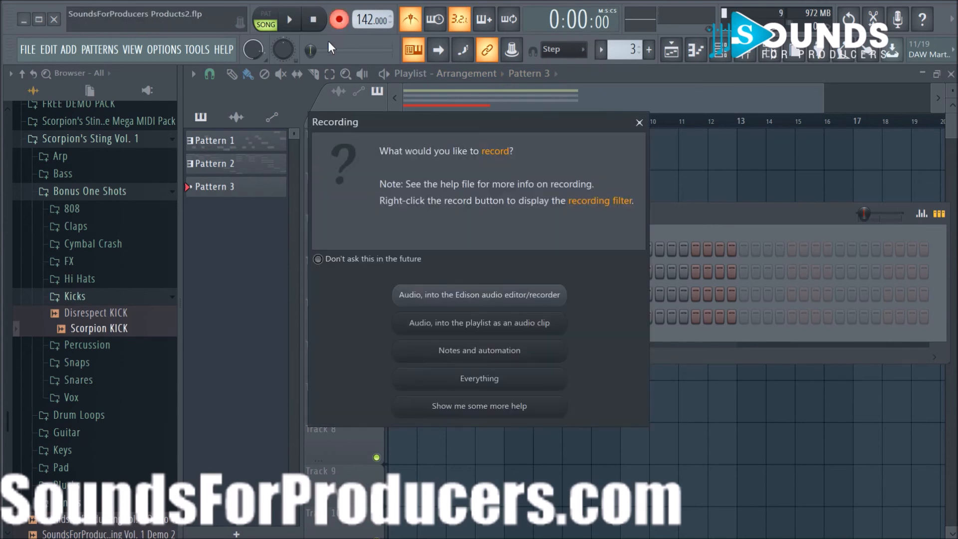
pyautogui.click(503, 356)
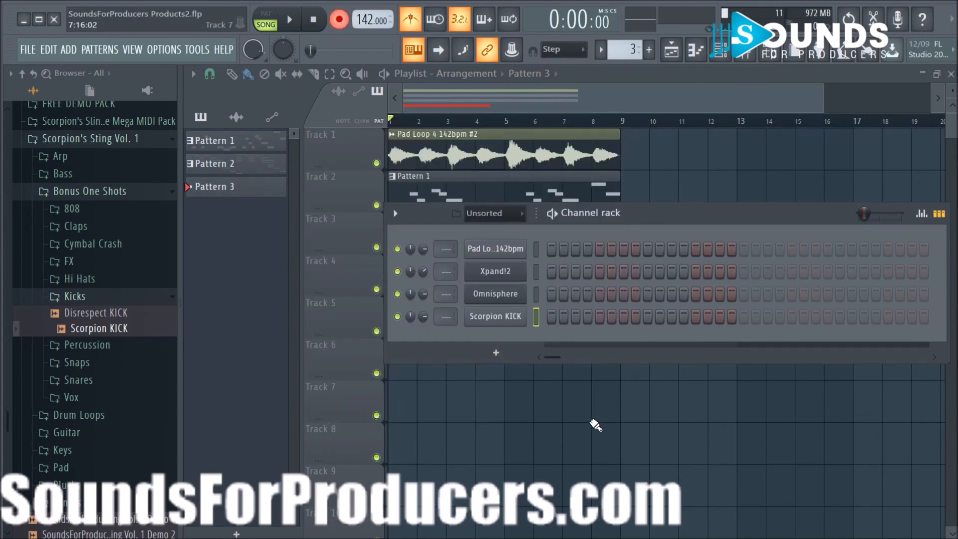
pyautogui.rightClick(655, 390)
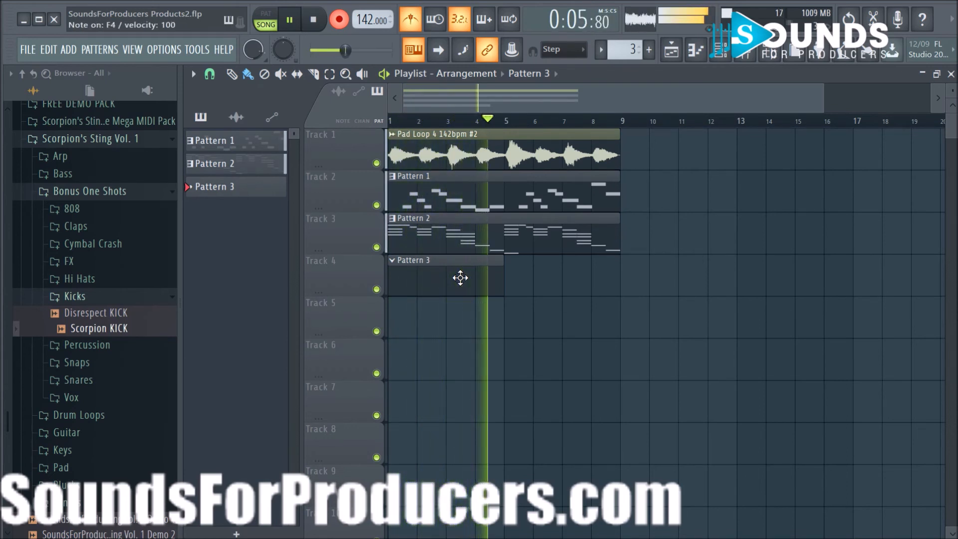
pyautogui.press('space')
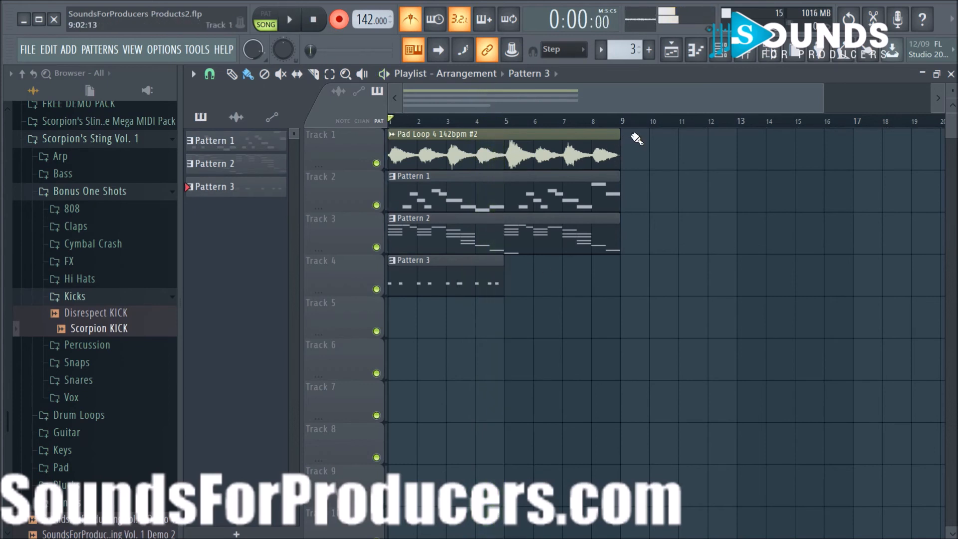
# - Play back the recorded kicks with recording switched off and open their notes in the piano roll
pyautogui.click(696, 50)
pyautogui.press('space')
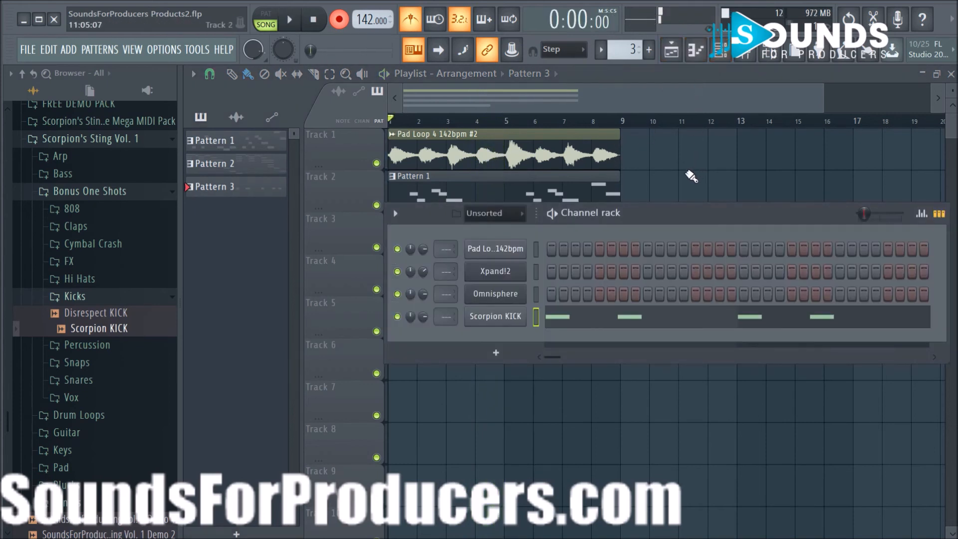
pyautogui.press('space')
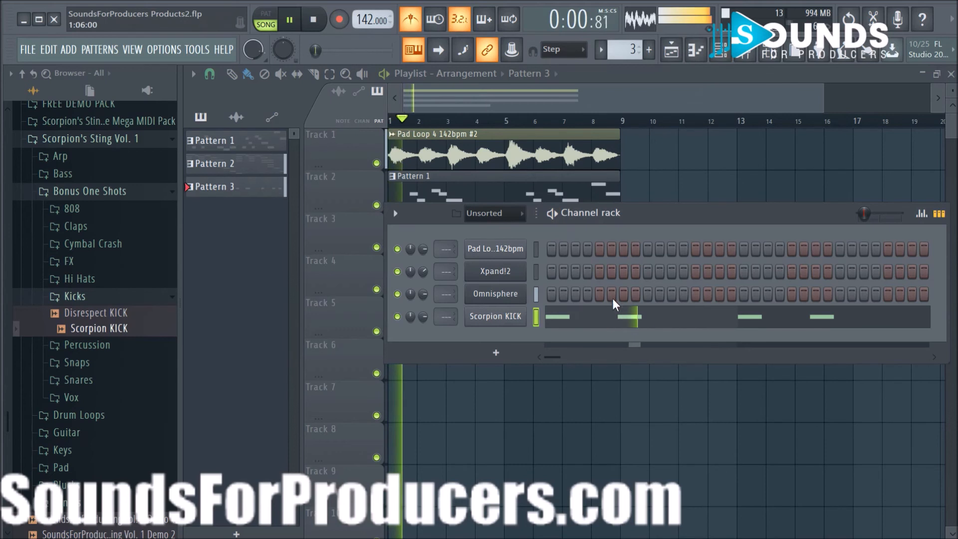
pyautogui.click(698, 324)
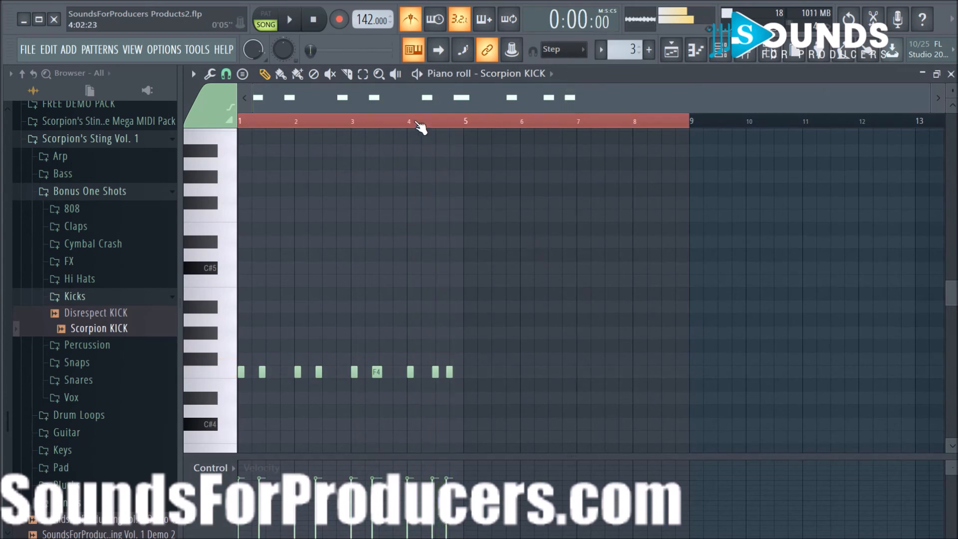
# - Shift the last two F4 kick notes in bar 4 one step earlier
pyautogui.scroll(3, 418, 123)
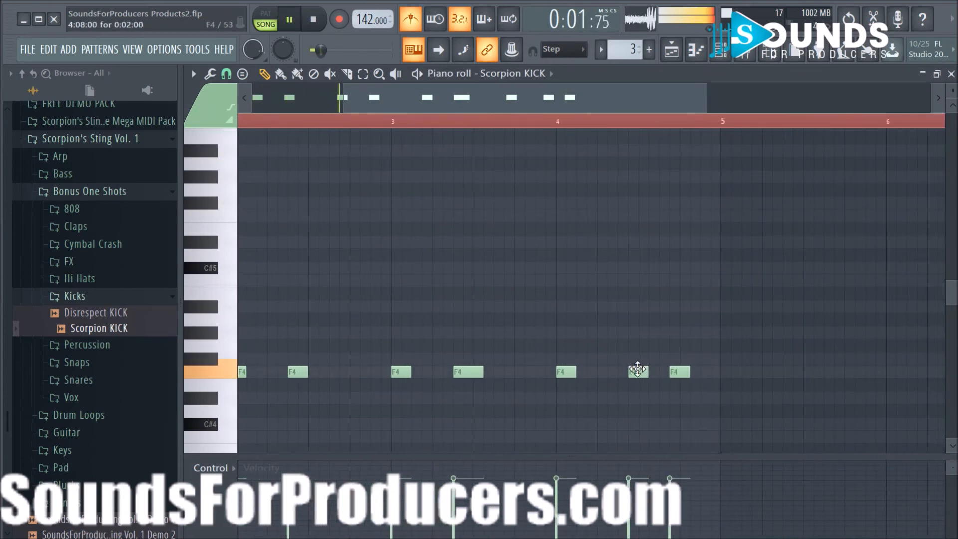
pyautogui.moveTo(637, 369); pyautogui.dragTo(620, 374)
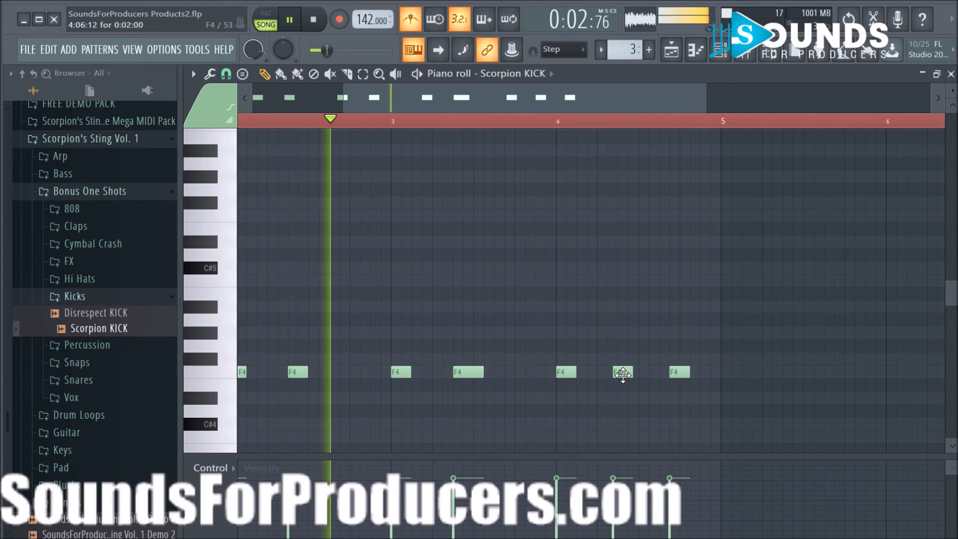
pyautogui.moveTo(621, 375); pyautogui.dragTo(656, 375)
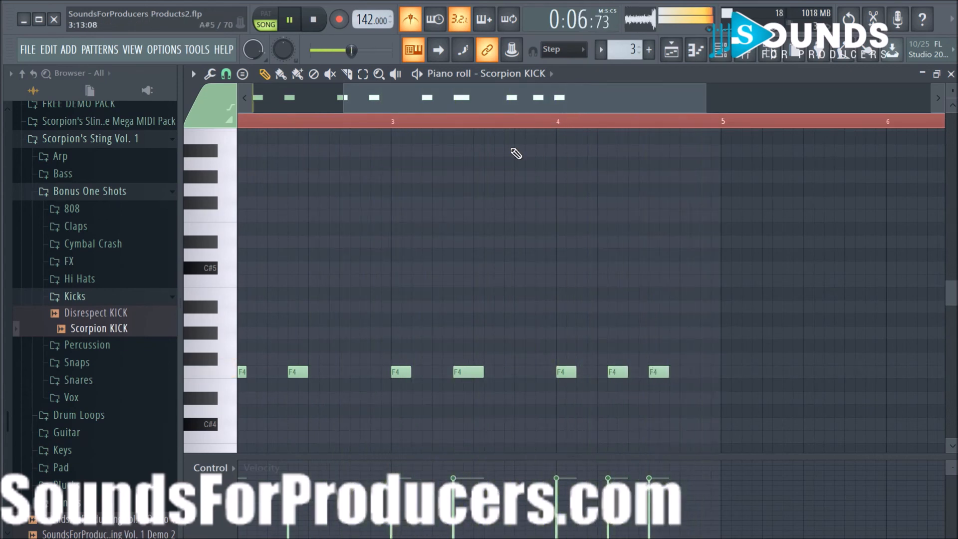
pyautogui.click(389, 124)
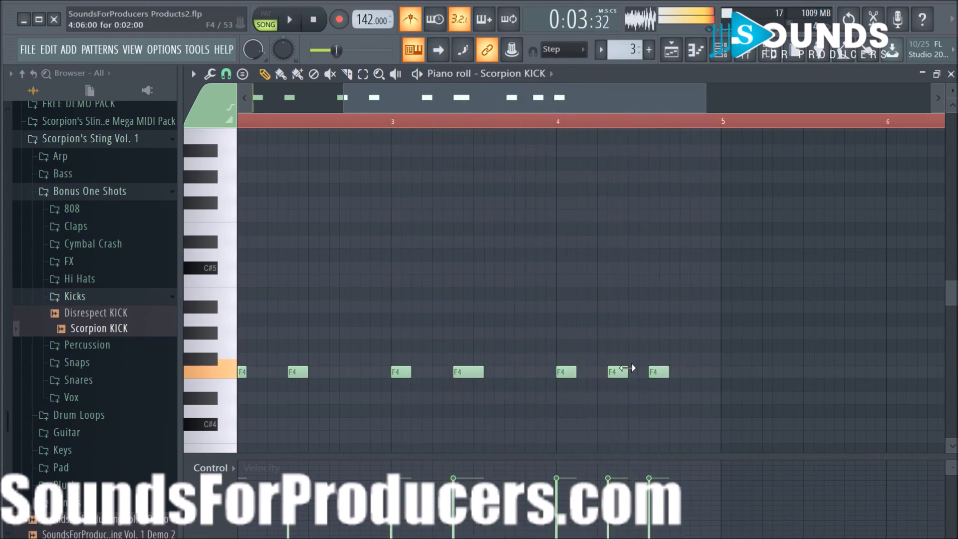
pyautogui.moveTo(619, 371); pyautogui.dragTo(665, 374)
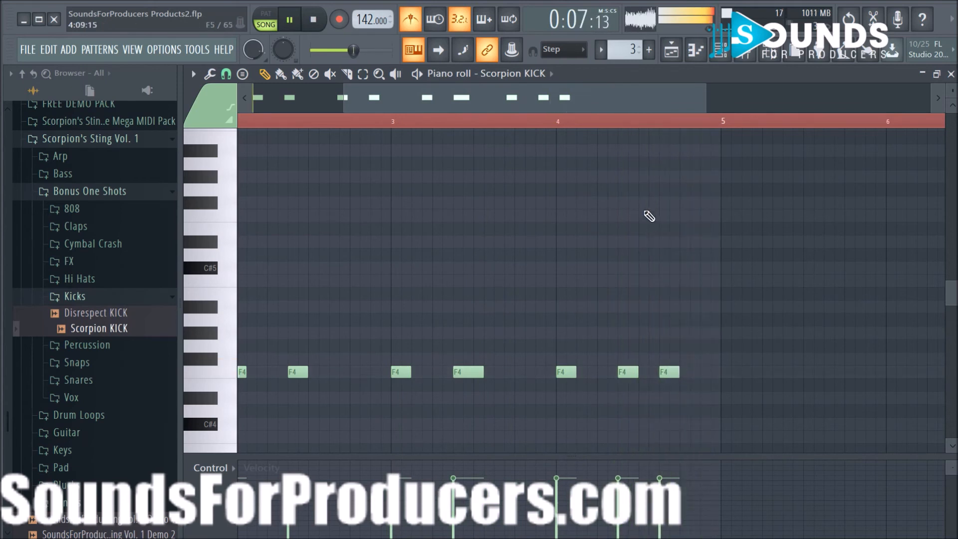
# - Repeat Pattern 3 at bar 5 on Track 4 and place a four-bar clip of a new Pattern 4 at the start of Track 5
pyautogui.click(671, 49)
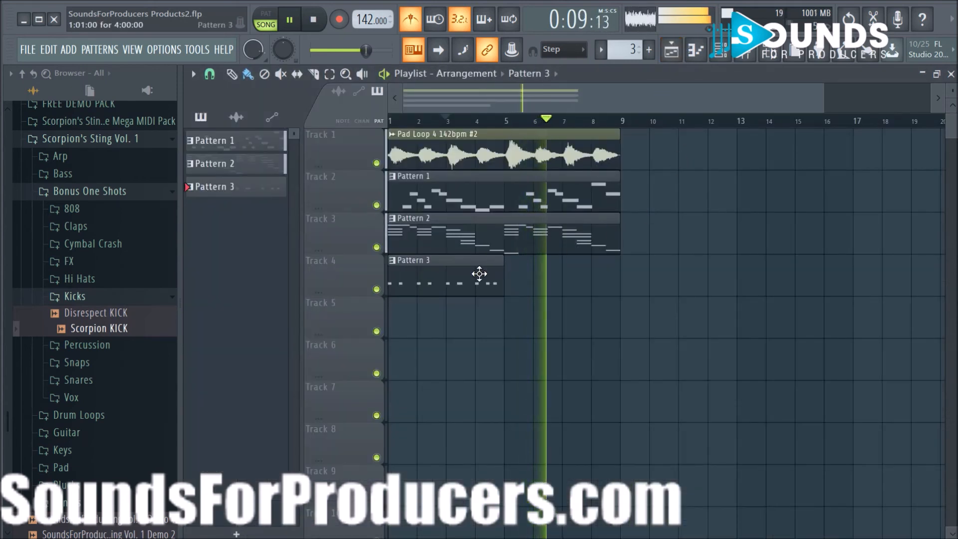
pyautogui.moveTo(471, 274); pyautogui.dragTo(582, 287)
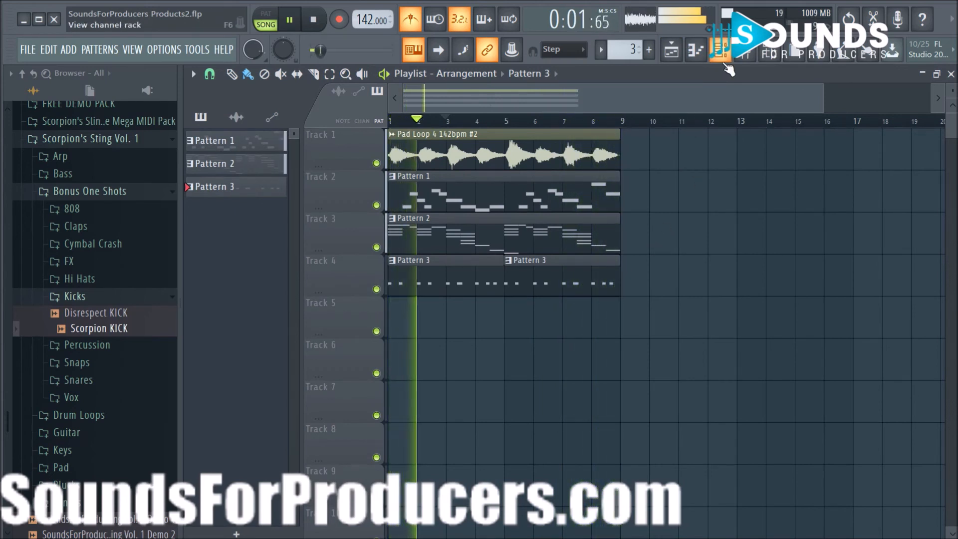
pyautogui.click(649, 49)
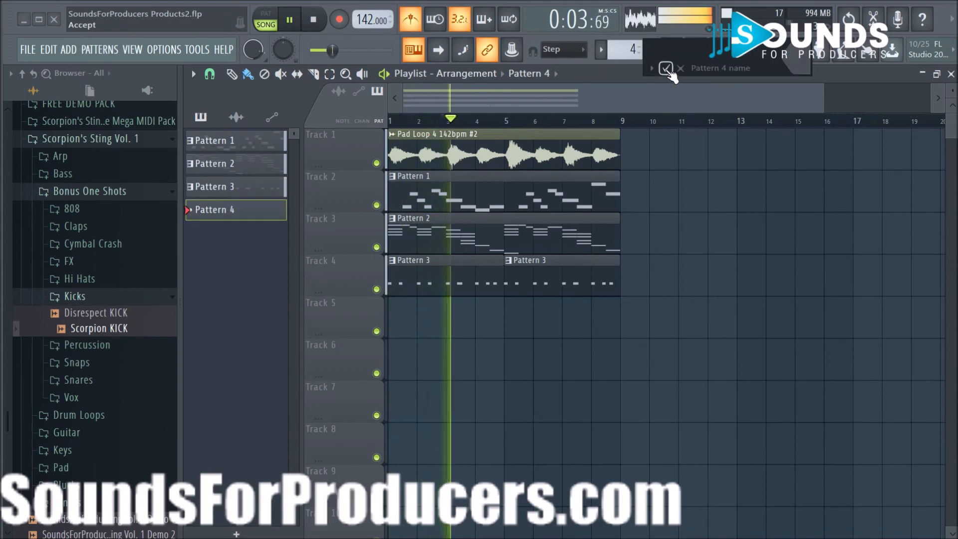
pyautogui.click(413, 317)
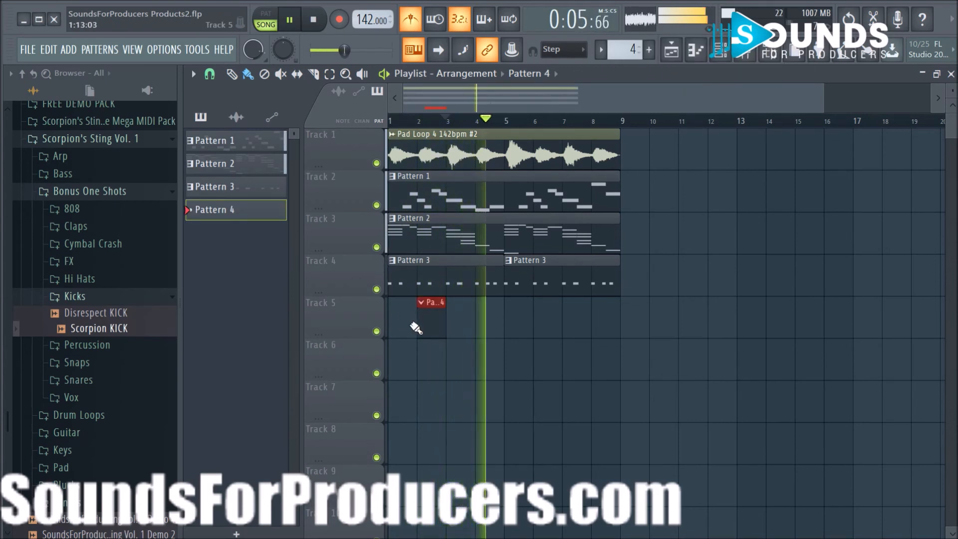
pyautogui.moveTo(416, 325); pyautogui.dragTo(504, 325)
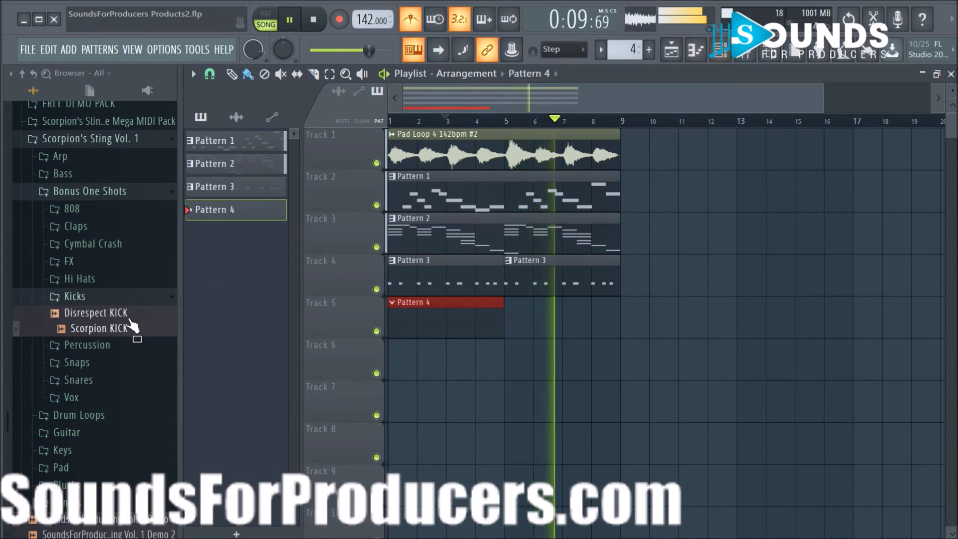
# - Expand the Snares folder and audition its samples, including R&B OVO Snare 2 and Disrespect Snare 1, against the arrangement
pyautogui.press('space')
pyautogui.click(78, 380)
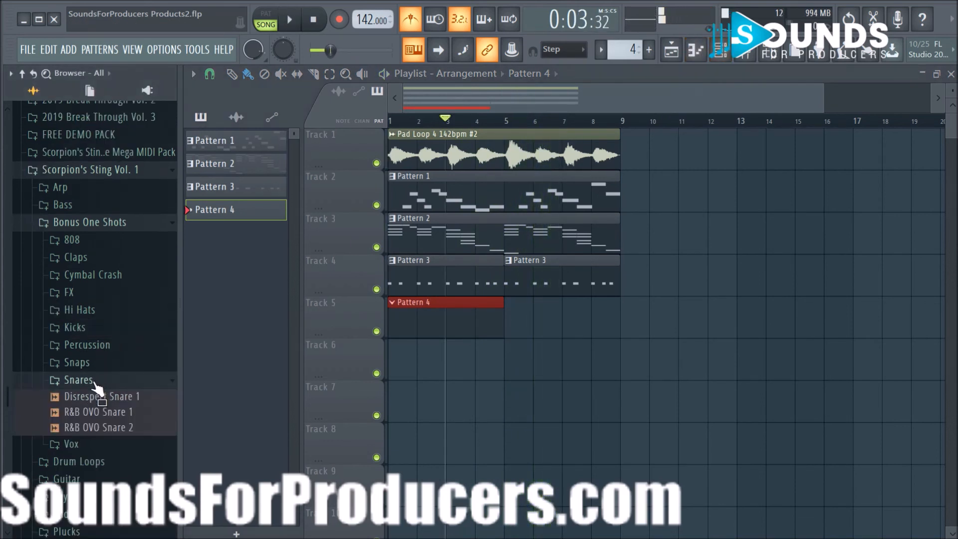
pyautogui.moveTo(100, 402); pyautogui.dragTo(105, 424)
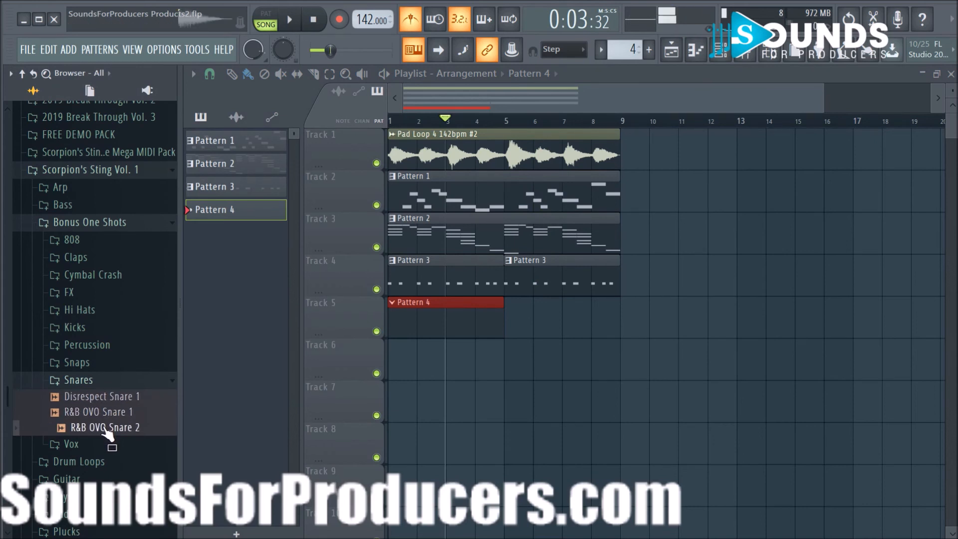
pyautogui.press('space')
pyautogui.moveTo(105, 428); pyautogui.dragTo(110, 400)
pyautogui.press('space')
pyautogui.press('space')
pyautogui.click(111, 399)
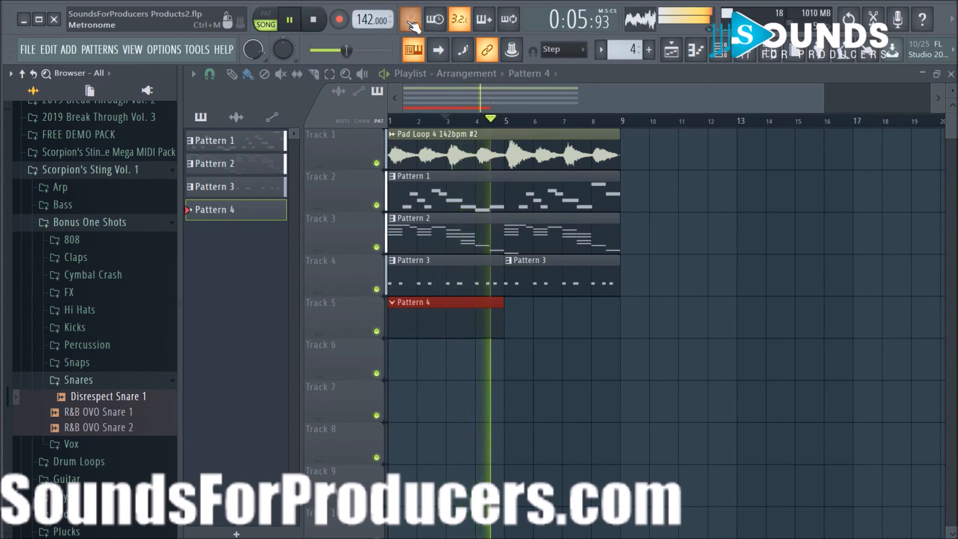
# - Restart the arrangement playback, audition R&B OVO Snare 1, and load it into a new channel
pyautogui.click(307, 25)
pyautogui.click(291, 23)
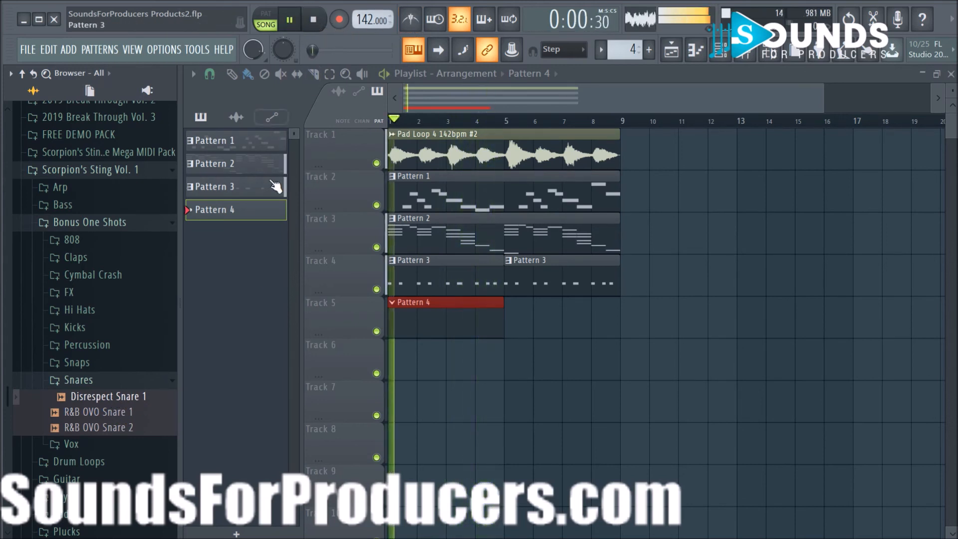
pyautogui.click(114, 413)
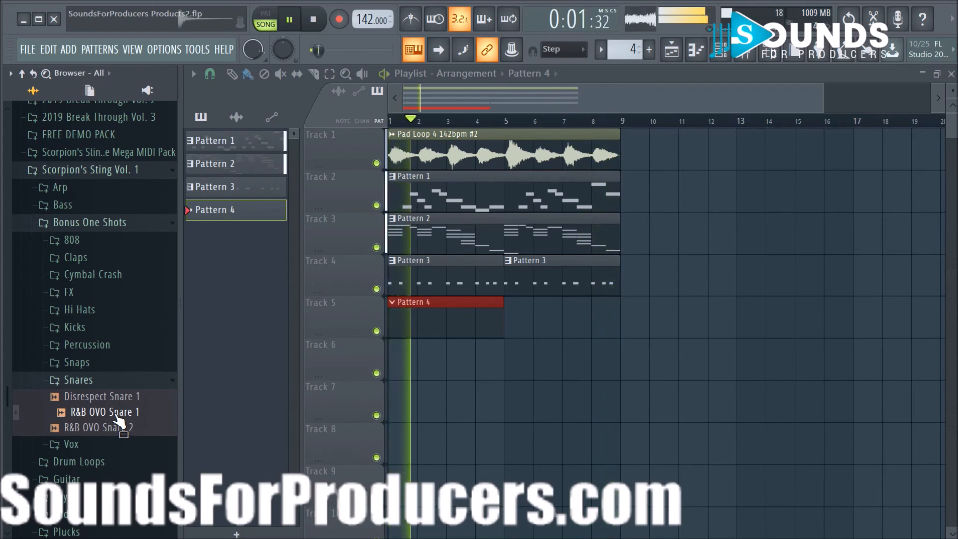
pyautogui.rightClick(117, 413)
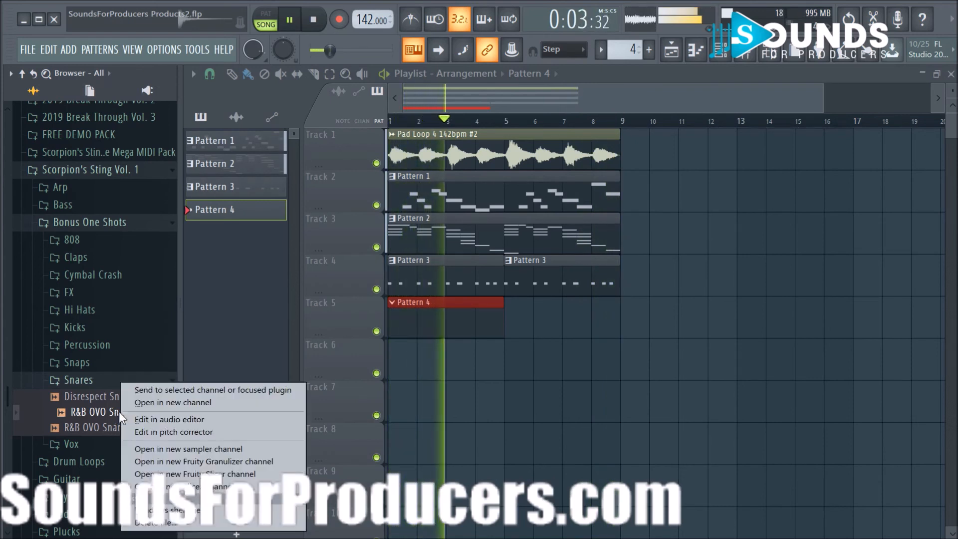
pyautogui.click(159, 403)
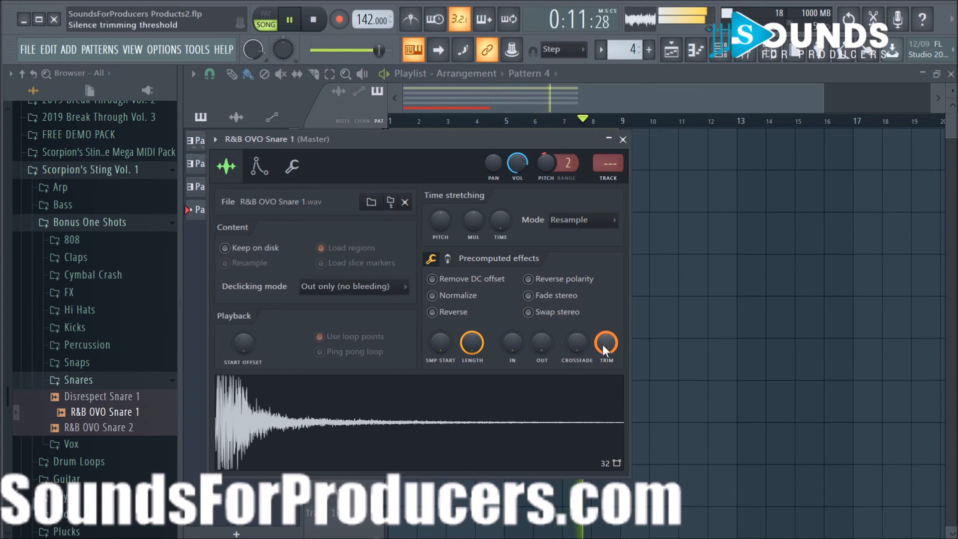
# - Adjust the fade-out amount of the R&B OVO Snare 1 sample and close its channel settings
pyautogui.moveTo(542, 343)
pyautogui.mouseDown()
pyautogui.moveTo(541, 335)
pyautogui.moveTo(538, 343)
pyautogui.mouseUp()
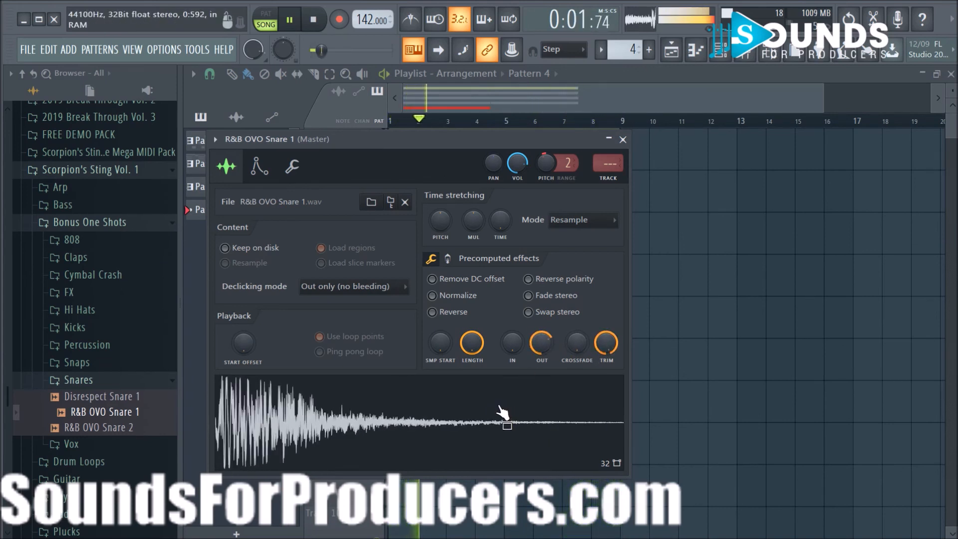
pyautogui.moveTo(540, 343); pyautogui.dragTo(540, 354)
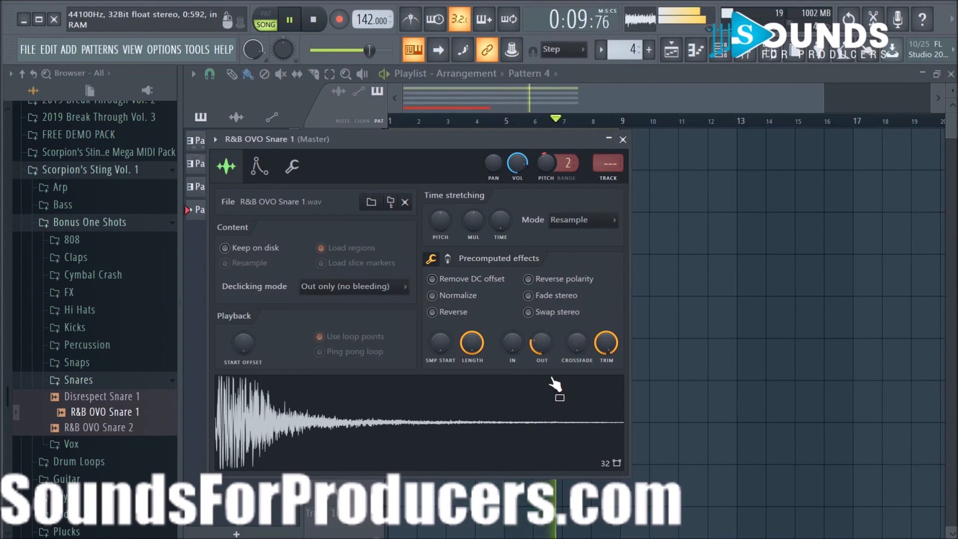
pyautogui.click(623, 139)
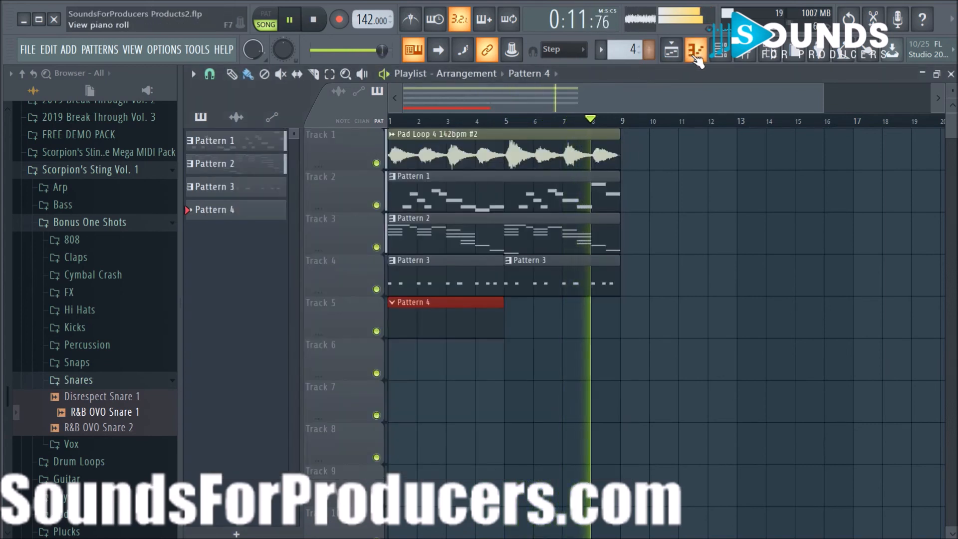
# - Add R&B OVO Snare 1 hits on steps 9 and 25 of Pattern 4 and close the channel rack
pyautogui.click(720, 51)
pyautogui.press('space')
pyautogui.press('space')
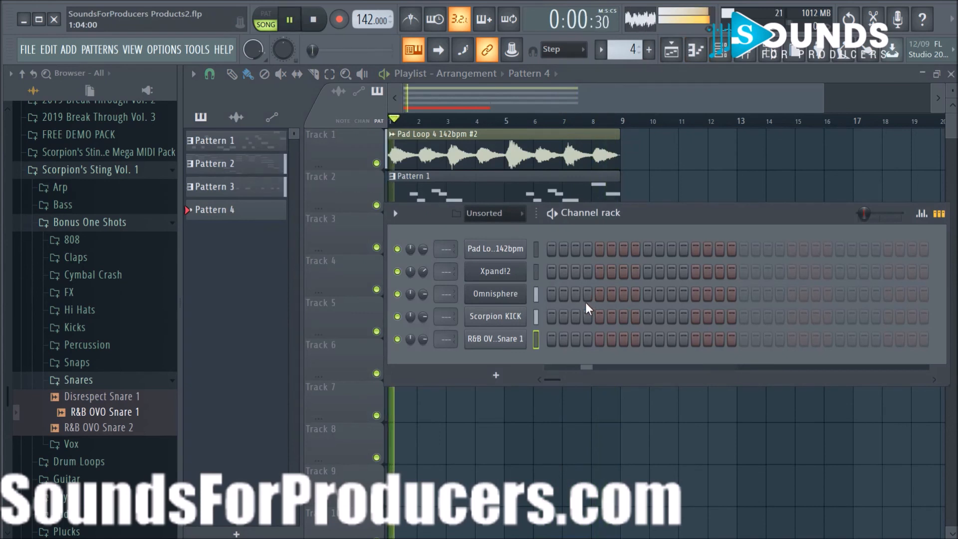
pyautogui.press('space')
pyautogui.click(648, 340)
pyautogui.press('space')
pyautogui.moveTo(681, 213); pyautogui.dragTo(571, 213)
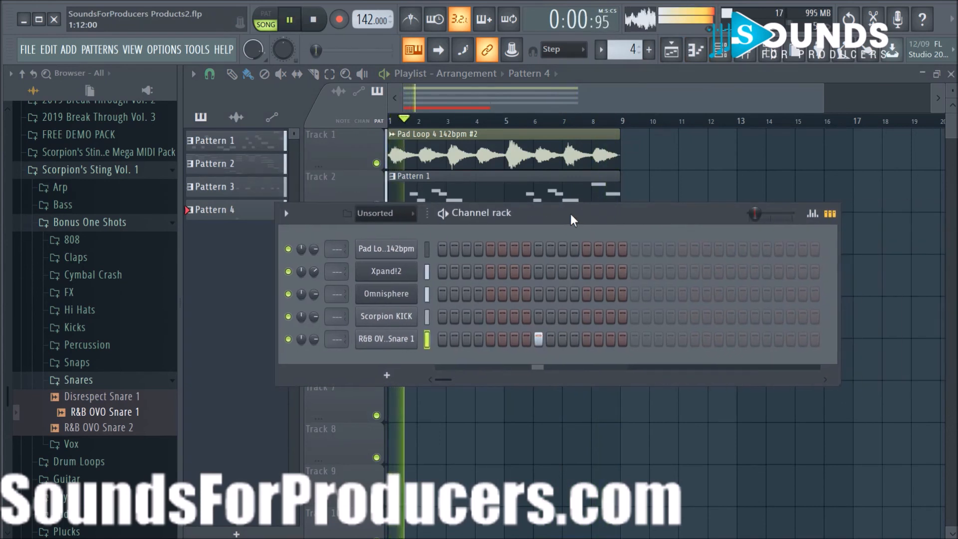
pyautogui.click(730, 339)
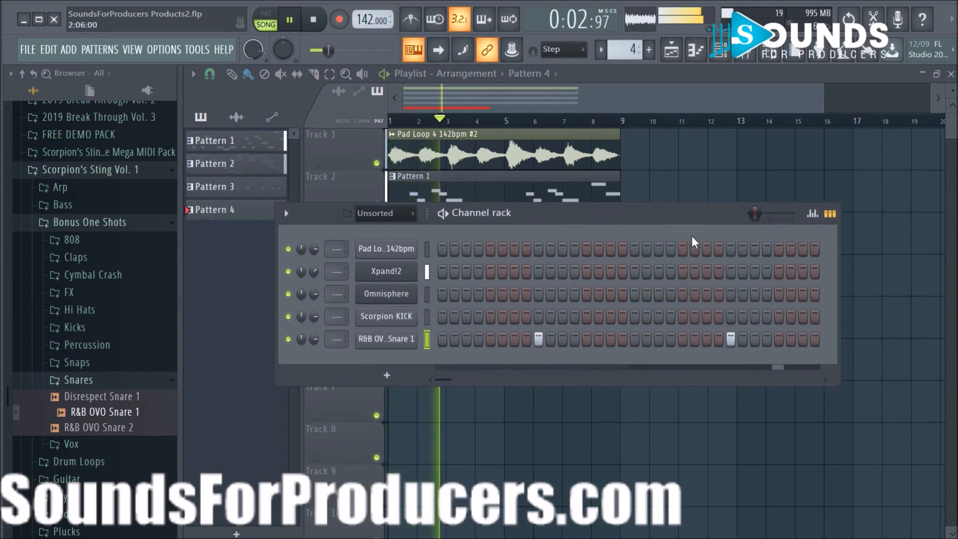
pyautogui.moveTo(697, 213); pyautogui.dragTo(597, 211)
pyautogui.rightClick(781, 293)
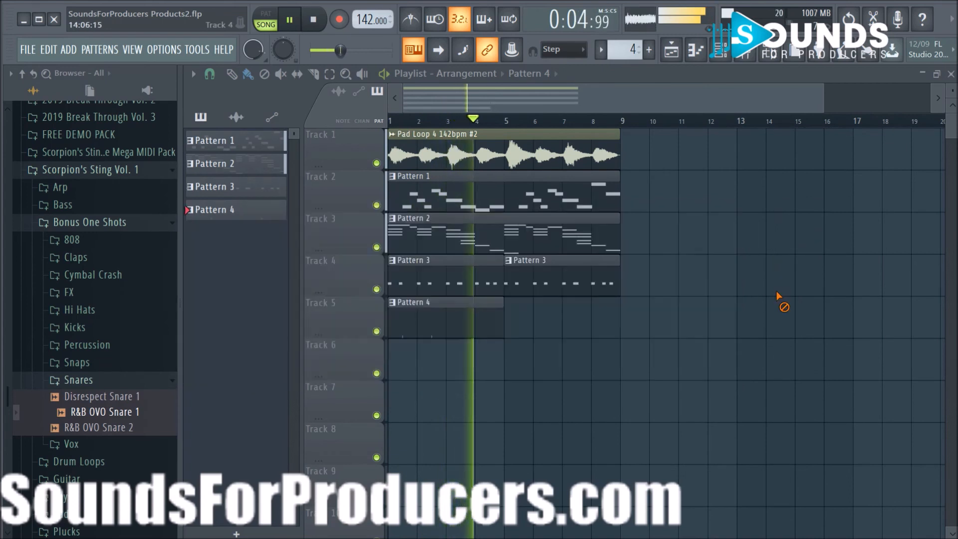
# - Shorten the Pattern 4 clip on Track 5 to two bars and repeat it back to back through bar 8
pyautogui.moveTo(503, 320); pyautogui.dragTo(464, 320)
pyautogui.click(466, 323)
pyautogui.moveTo(478, 328); pyautogui.dragTo(402, 320)
pyautogui.hotkey('ctrl', 'b')
pyautogui.press('space')
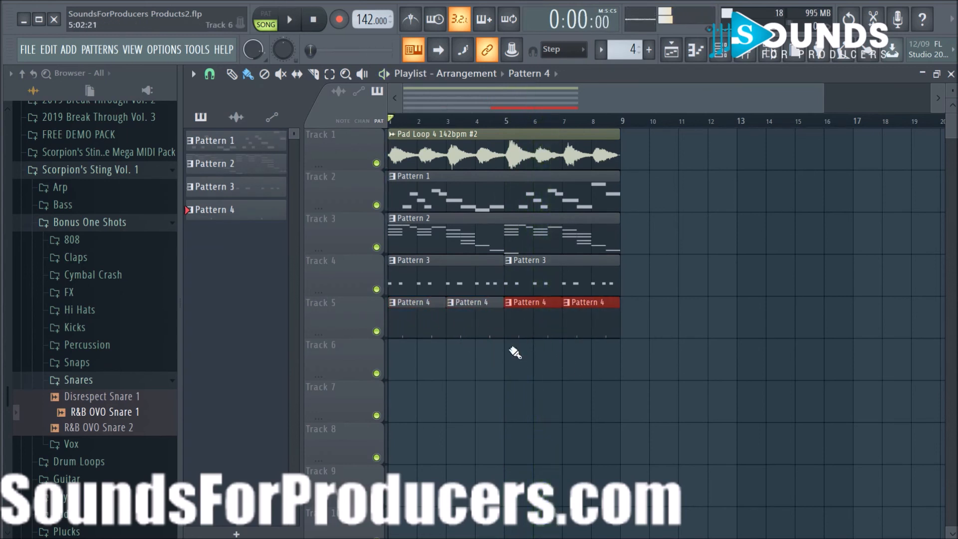
pyautogui.moveTo(674, 279); pyautogui.dragTo(505, 274)
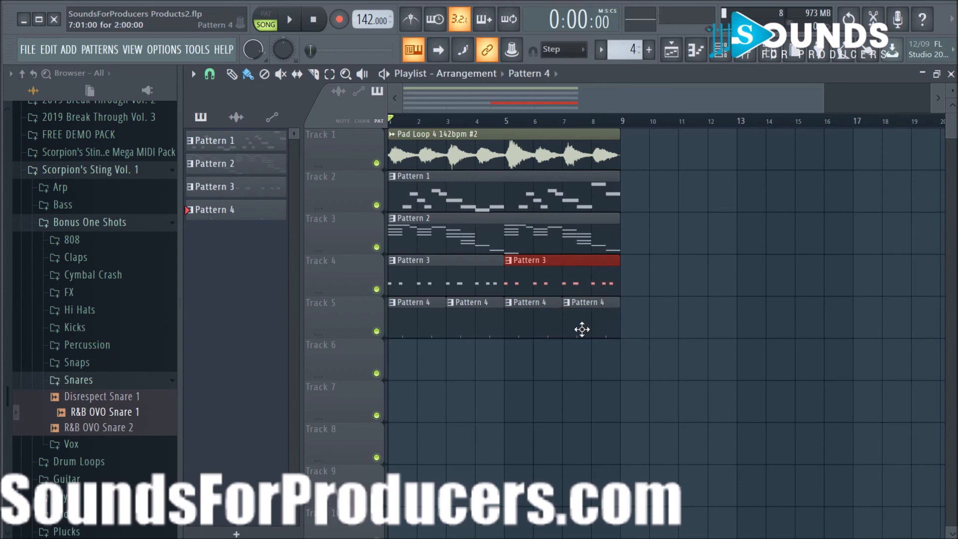
pyautogui.click(657, 327)
pyautogui.moveTo(657, 327); pyautogui.dragTo(561, 334)
pyautogui.hotkey('ctrl', 'b')
pyautogui.press('Delete')
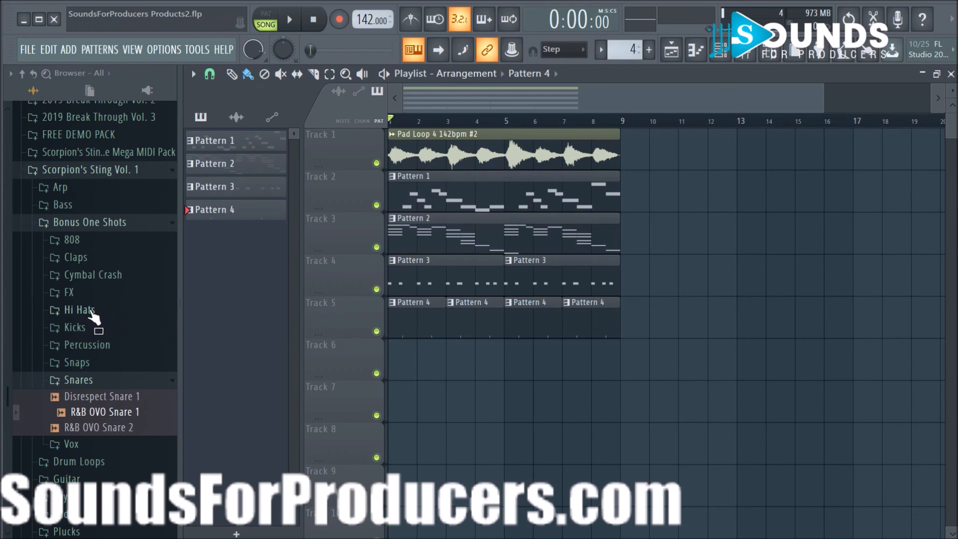
# - Expand the Hi Hats folder and audition Disrespect Hi Hat and Disrespect Open Hi Hat 1 against the playing arrangement
pyautogui.press('space')
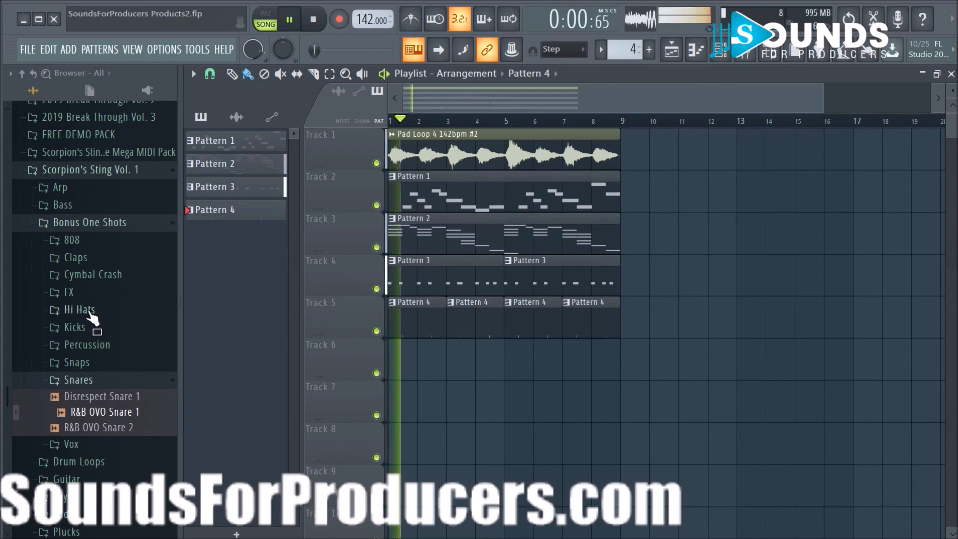
pyautogui.click(92, 312)
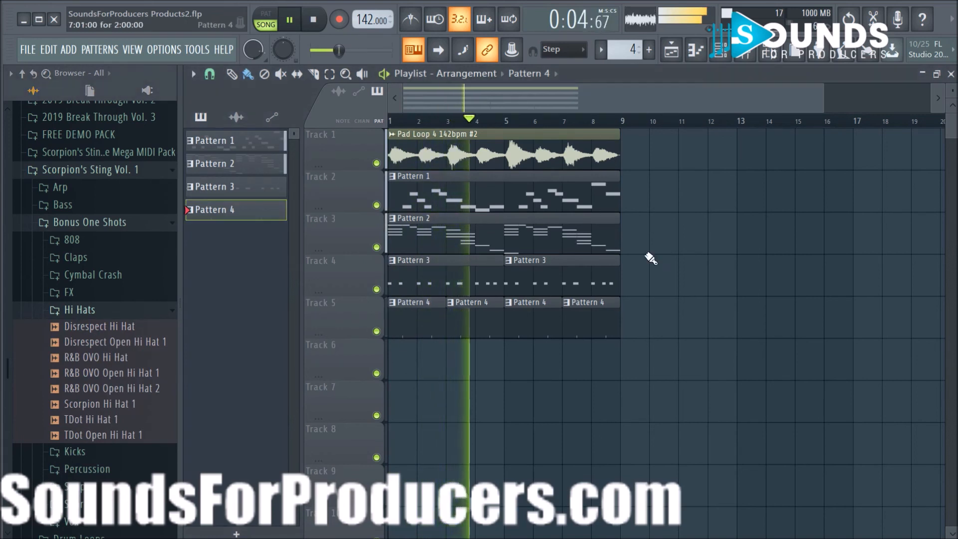
pyautogui.click(722, 53)
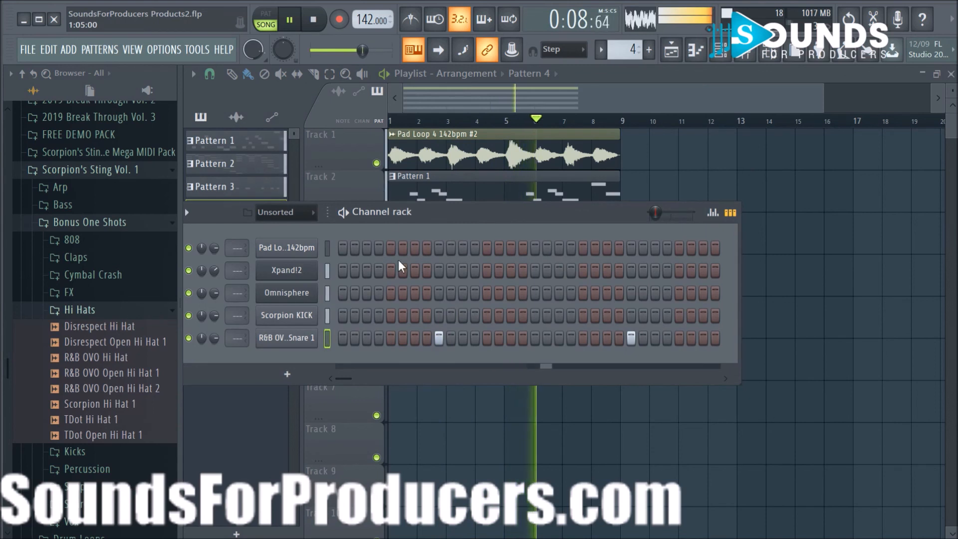
pyautogui.click(411, 21)
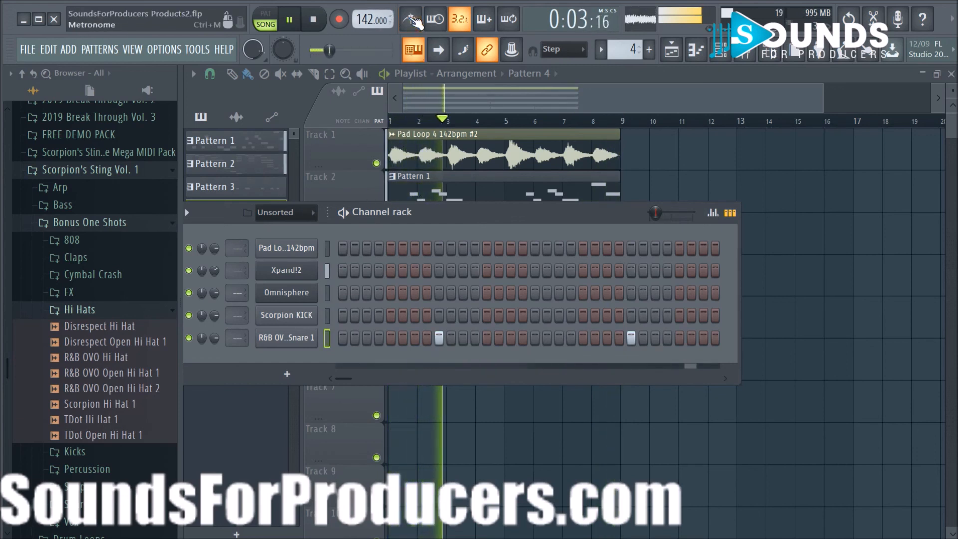
pyautogui.click(98, 327)
pyautogui.click(98, 341)
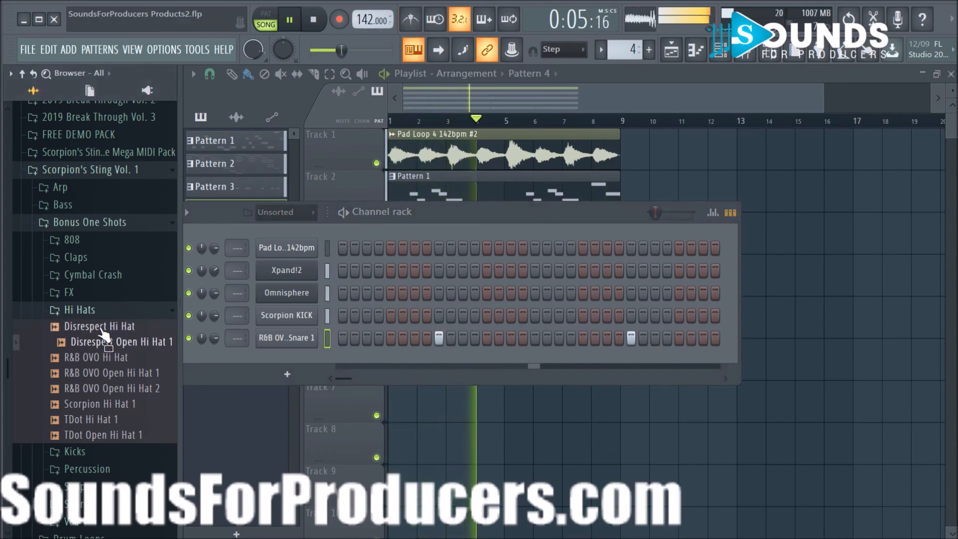
pyautogui.click(102, 328)
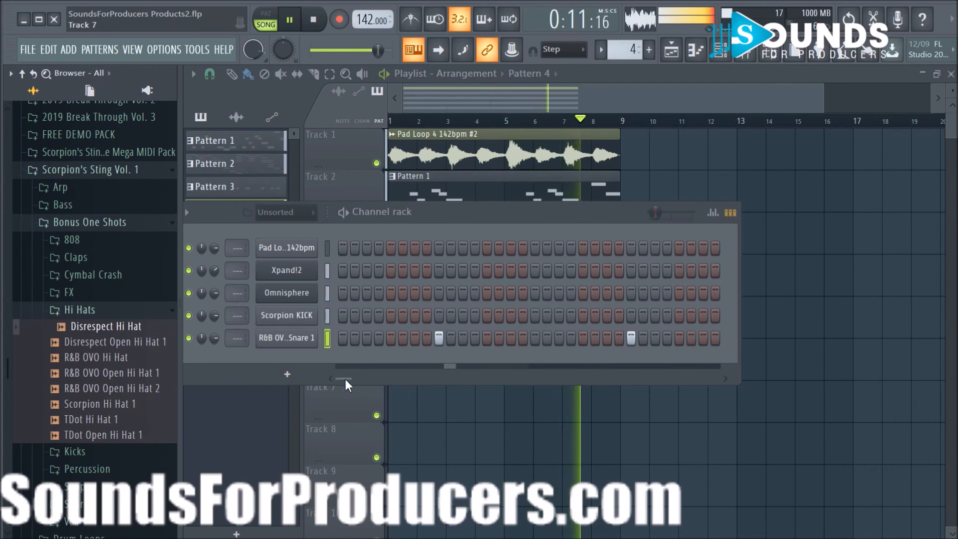
# - Load Disrespect Hi Hat into a new channel and close its settings window
pyautogui.rightClick(111, 330)
pyautogui.click(149, 339)
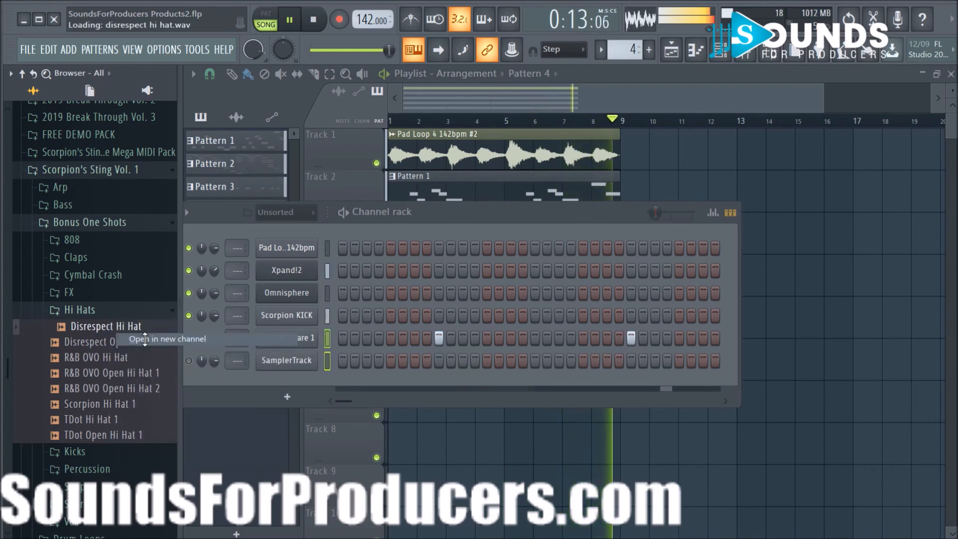
pyautogui.click(642, 159)
# - Stop playback, create Pattern 5, and place a two-bar clip of it at the start of Track 6
pyautogui.press('space')
pyautogui.click(650, 51)
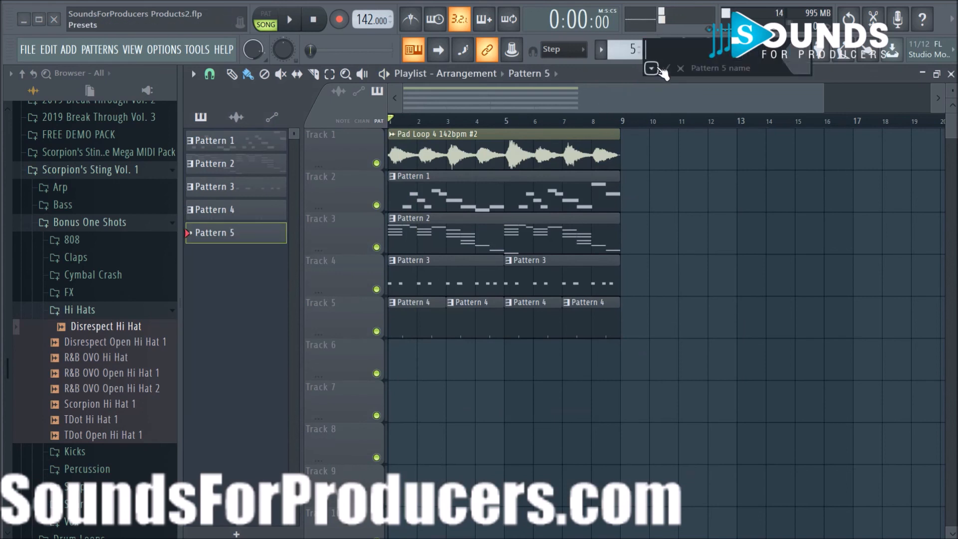
pyautogui.moveTo(462, 346); pyautogui.dragTo(382, 363)
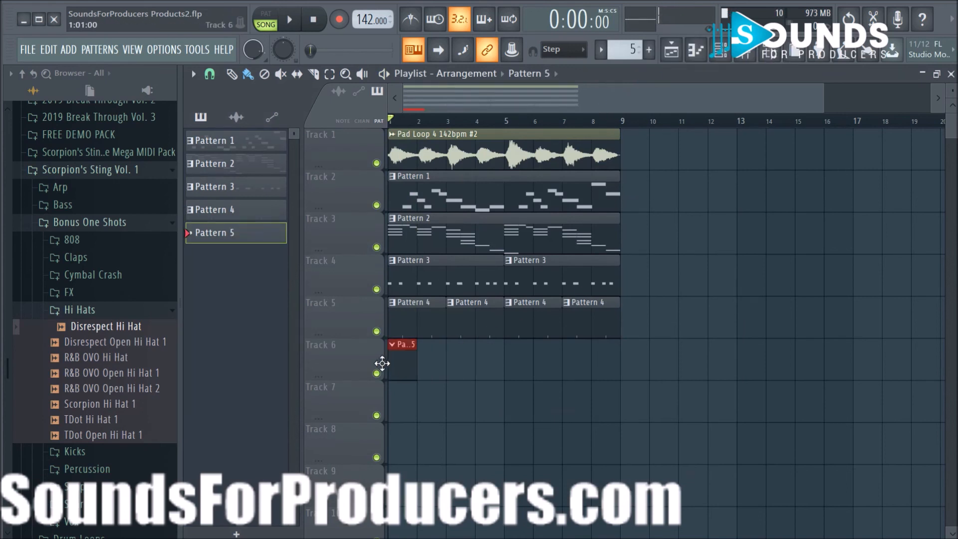
pyautogui.moveTo(453, 374); pyautogui.dragTo(477, 380)
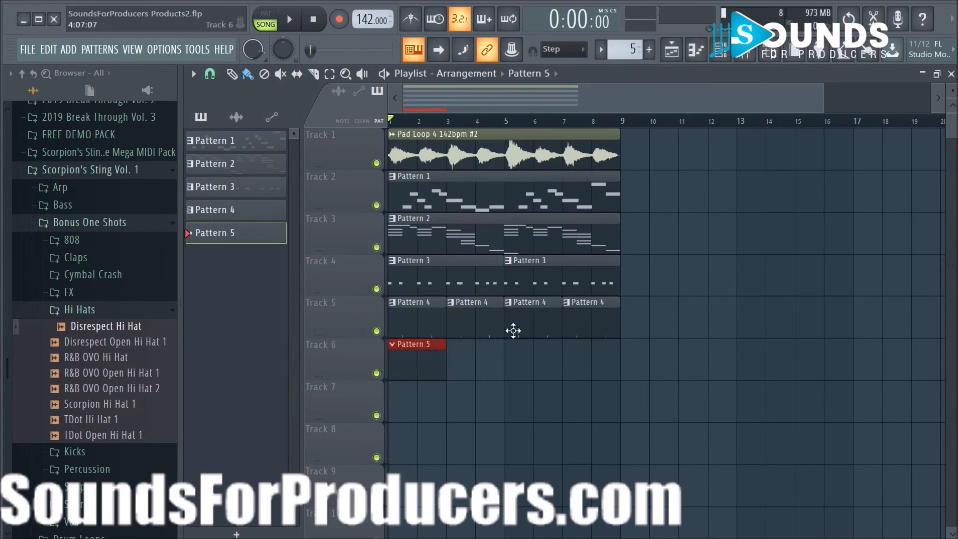
# - Program Disrespect Hi Hat hits on steps 9, 10 and 11 of Pattern 5, checking them during playback
pyautogui.click(721, 50)
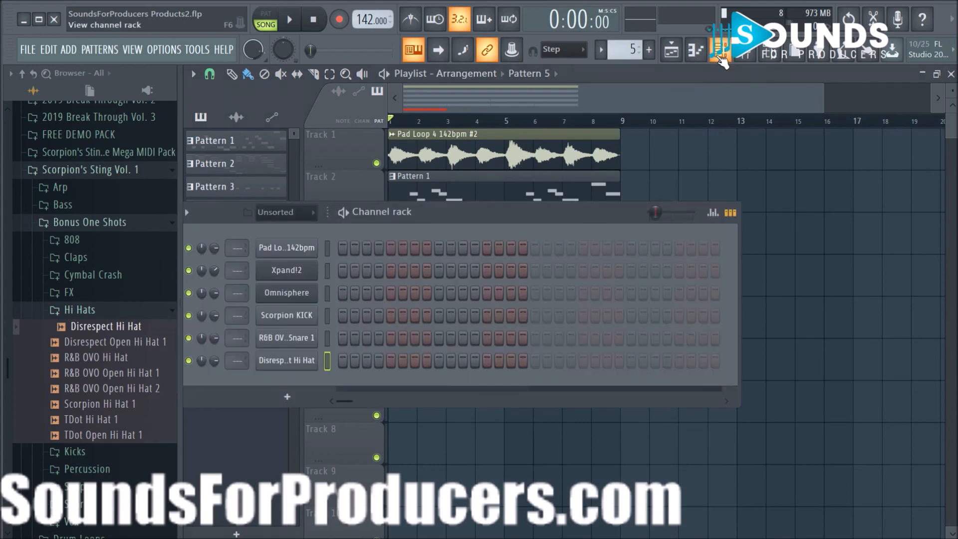
pyautogui.click(292, 394)
pyautogui.click(577, 208)
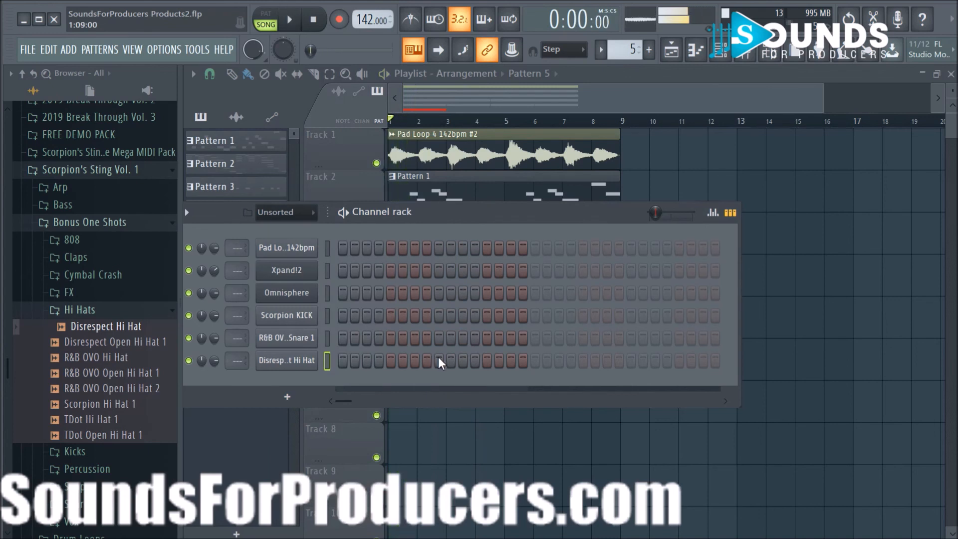
pyautogui.click(472, 361)
pyautogui.press('space')
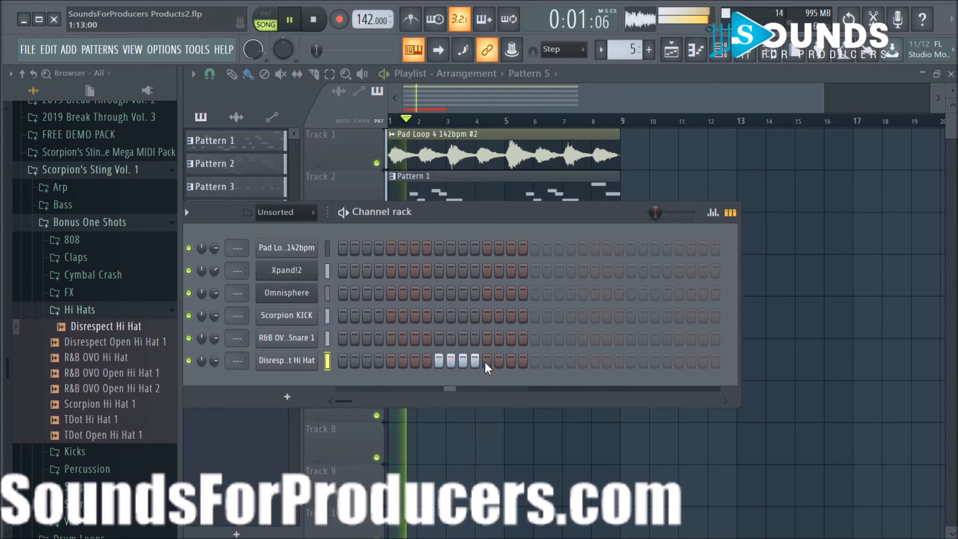
pyautogui.click(475, 362)
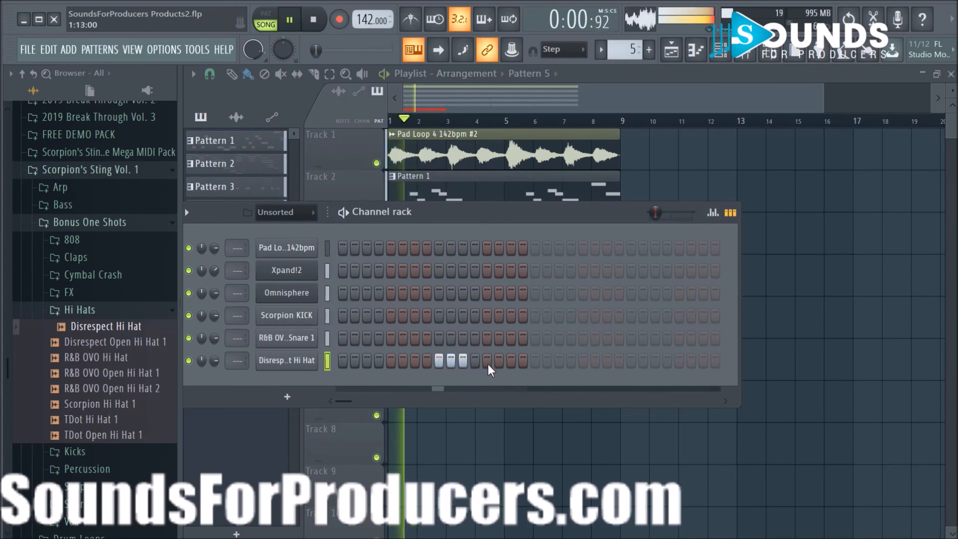
# - Add Disrespect Hi Hat hits on steps 25, 26 and 27 of Pattern 5 and play the arrangement
pyautogui.press('space')
pyautogui.click(631, 361)
pyautogui.click(643, 361)
pyautogui.click(654, 369)
pyautogui.press('space')
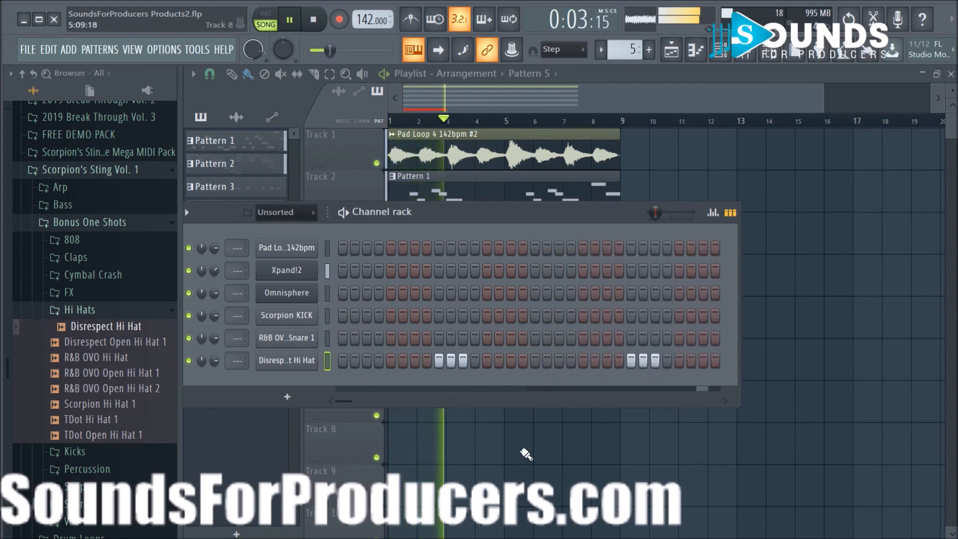
# - Close the channel rack and repeat the two-bar Pattern 5 clip on Track 6 through bar 8
pyautogui.press('F6')
pyautogui.click(469, 367)
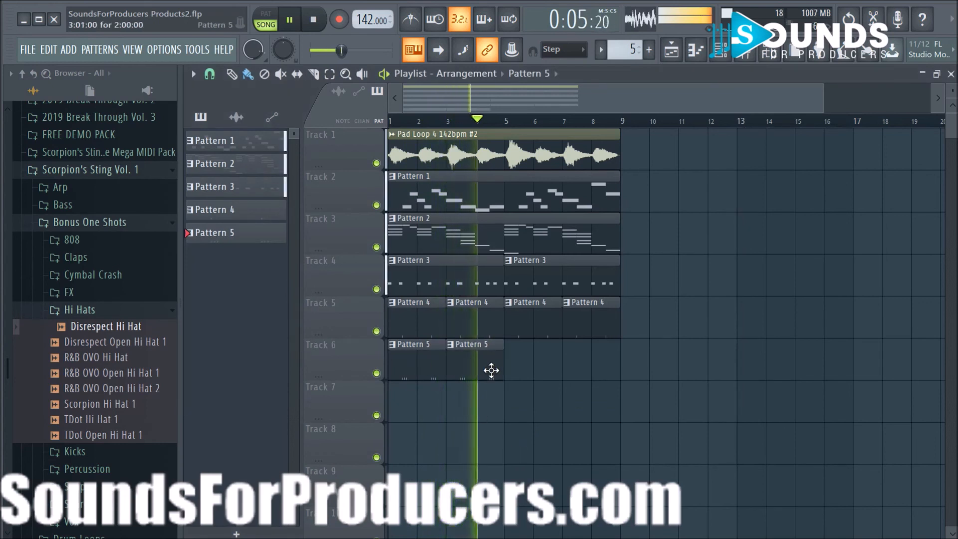
pyautogui.moveTo(464, 358); pyautogui.dragTo(528, 372)
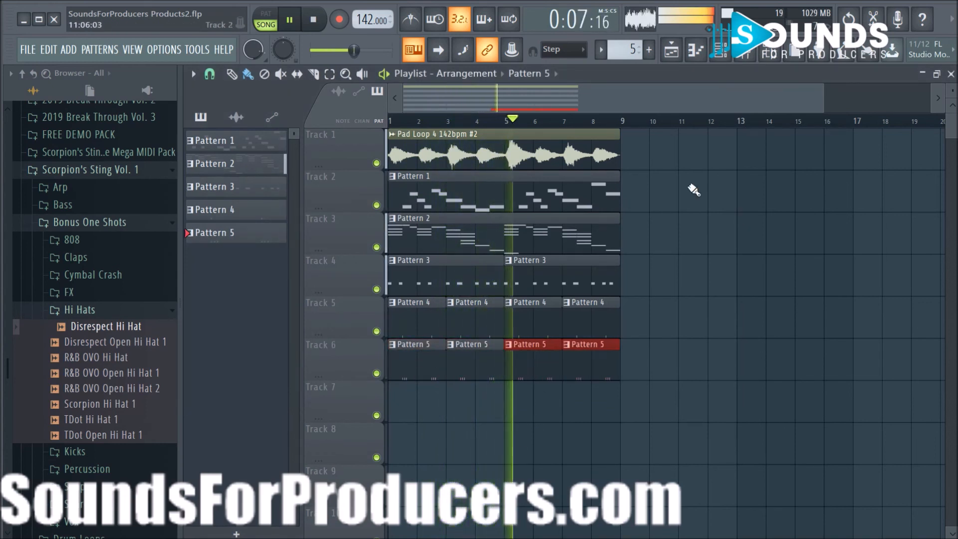
# - Adjust the pitch of the Disrespect Hi Hat channel, close its settings and stop playback
pyautogui.click(718, 58)
pyautogui.click(301, 359)
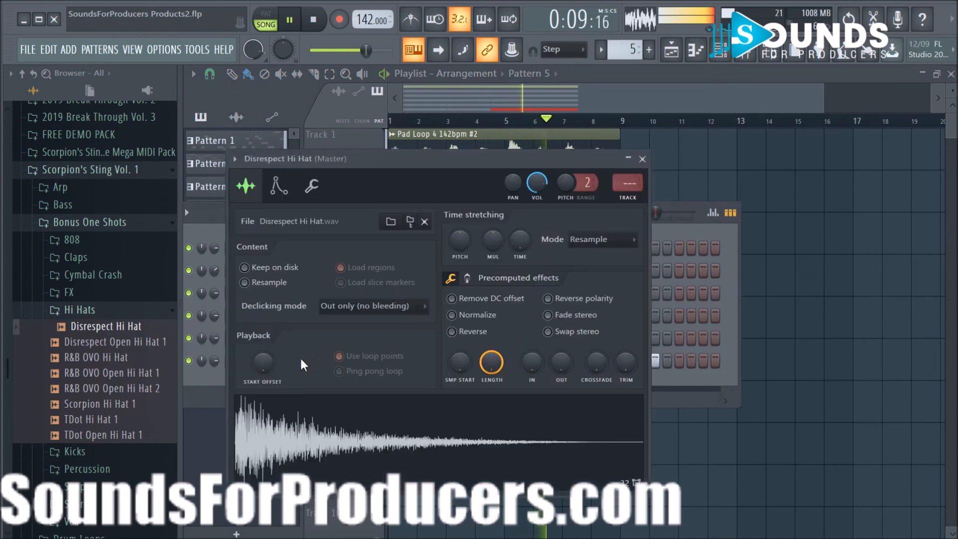
pyautogui.moveTo(563, 185); pyautogui.dragTo(561, 185)
pyautogui.click(643, 159)
pyautogui.press('space')
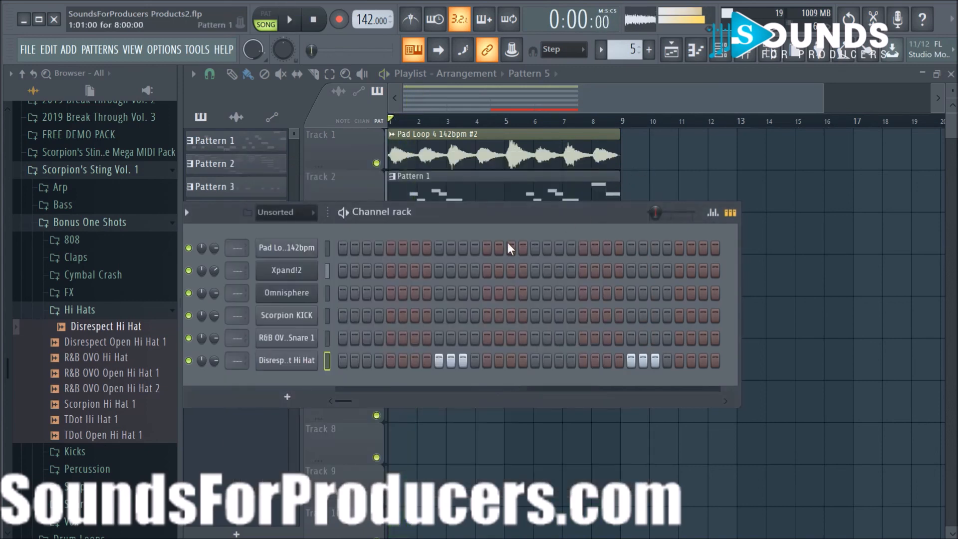
# - Clone the Disrespect Hi Hat channel and fill the copy in Pattern 5 with a hit every 2 steps
pyautogui.rightClick(309, 363)
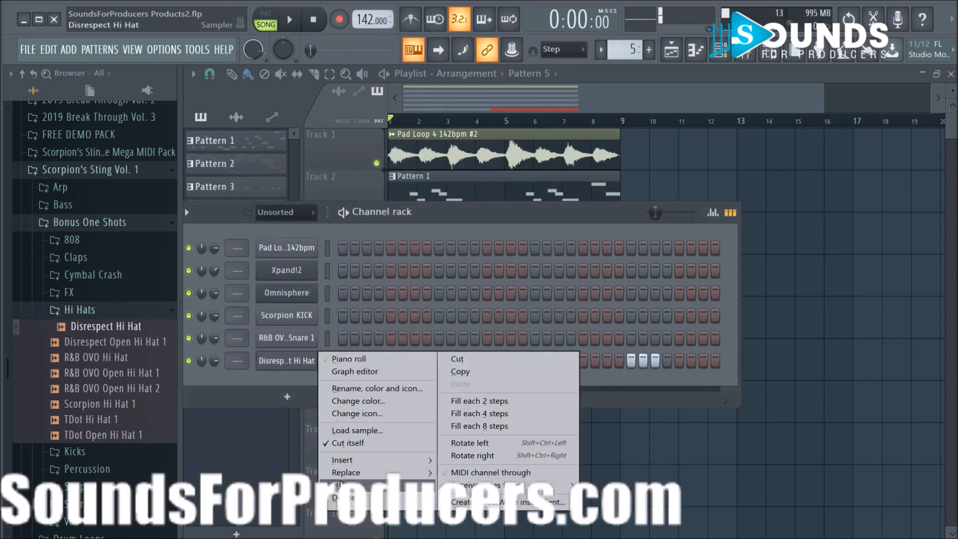
pyautogui.click(329, 482)
pyautogui.rightClick(298, 391)
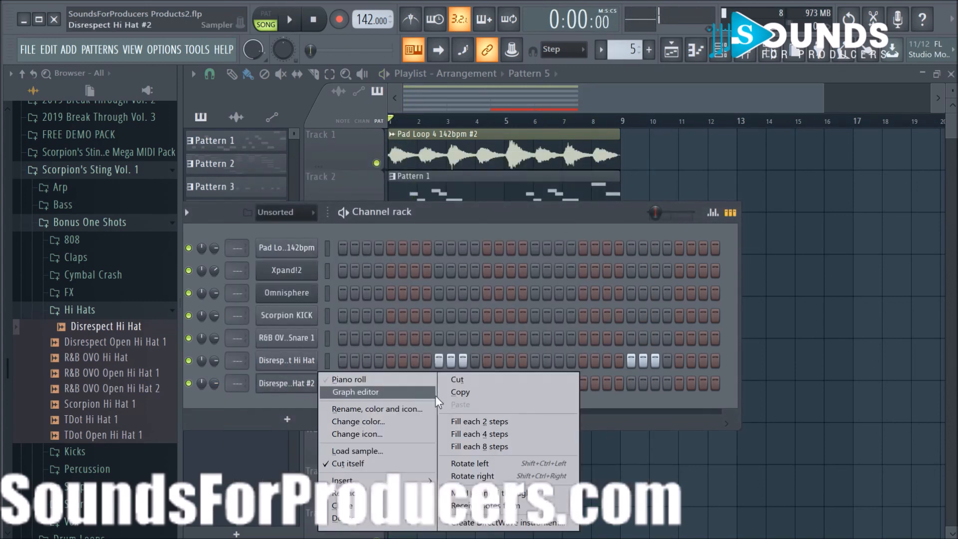
pyautogui.click(472, 423)
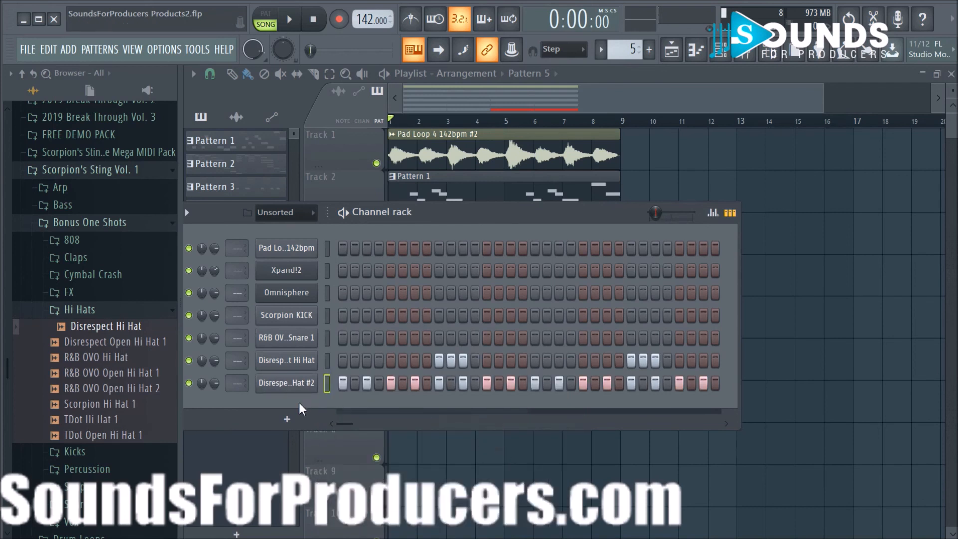
# - Play the arrangement while hiding the browser and moving the channel rack clear of the playlist tracks
pyautogui.press('space')
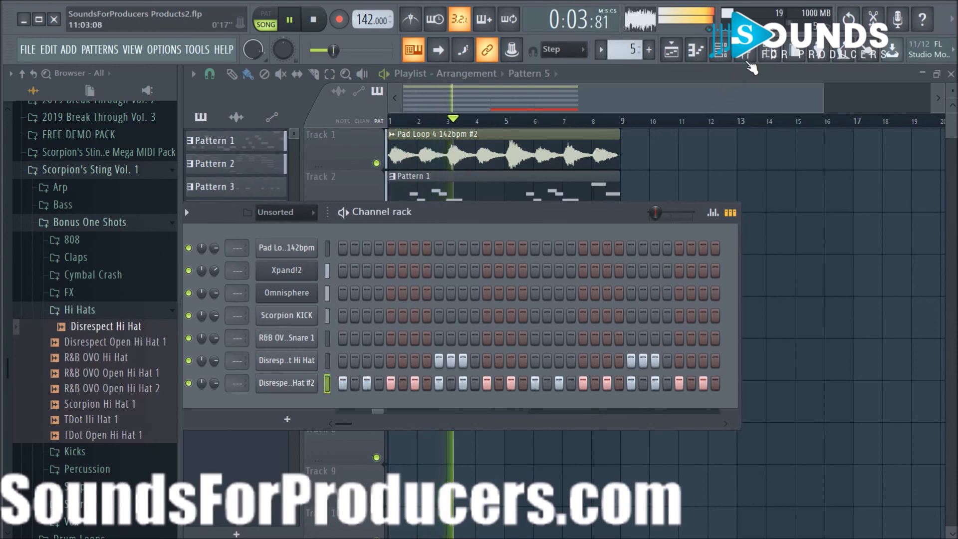
pyautogui.click(769, 51)
pyautogui.moveTo(438, 208); pyautogui.dragTo(784, 153)
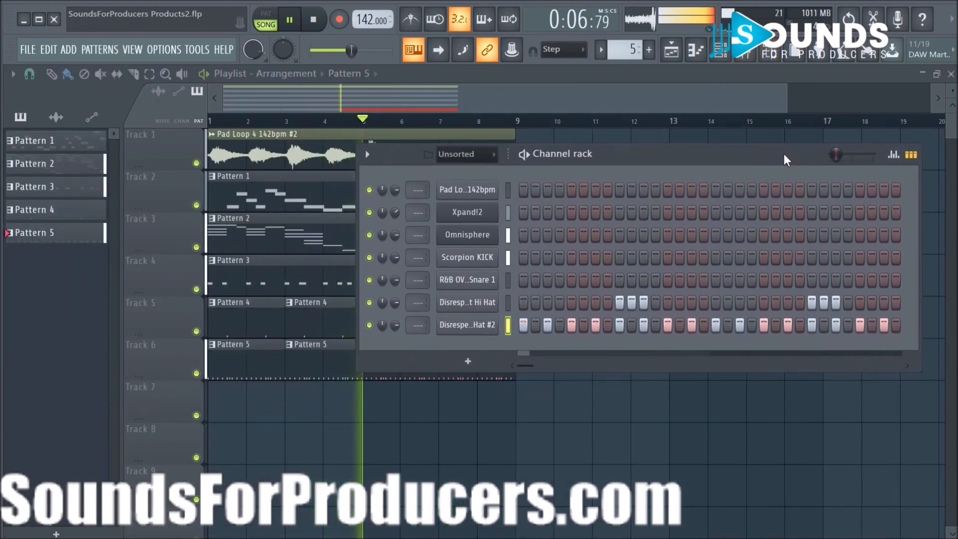
# - Raise the pitch of the Disrespect Hi Hat #2 channel during playback and stop the song
pyautogui.click(475, 326)
pyautogui.moveTo(405, 204); pyautogui.dragTo(405, 180)
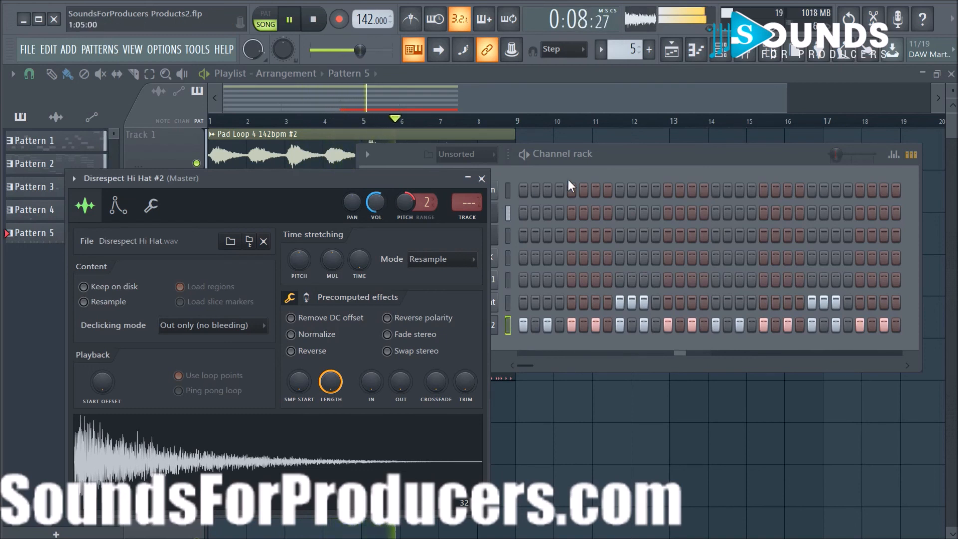
pyautogui.click(621, 153)
pyautogui.press('space')
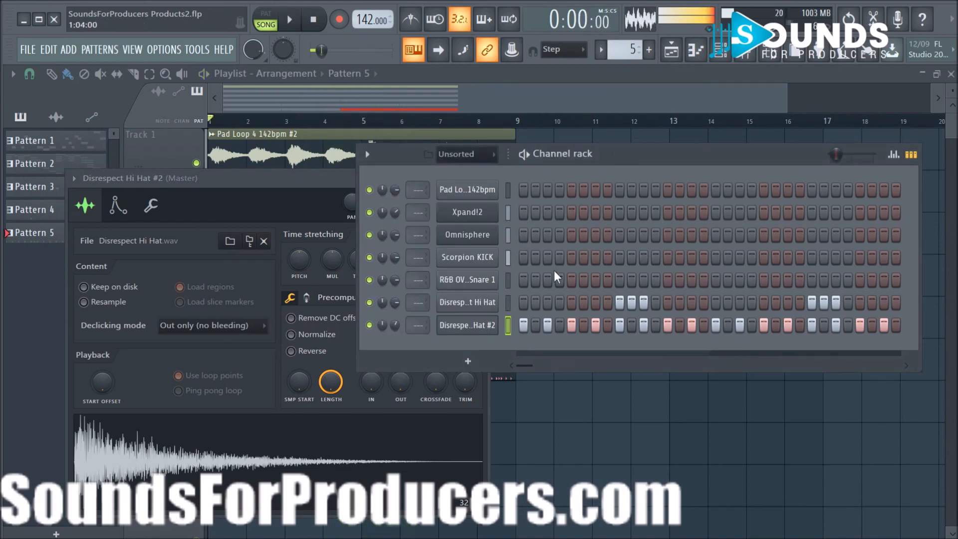
# - Close the Disrespect Hi Hat #2 settings, select the original Disrespect Hi Hat channel and briefly play the arrangement
pyautogui.click(508, 303)
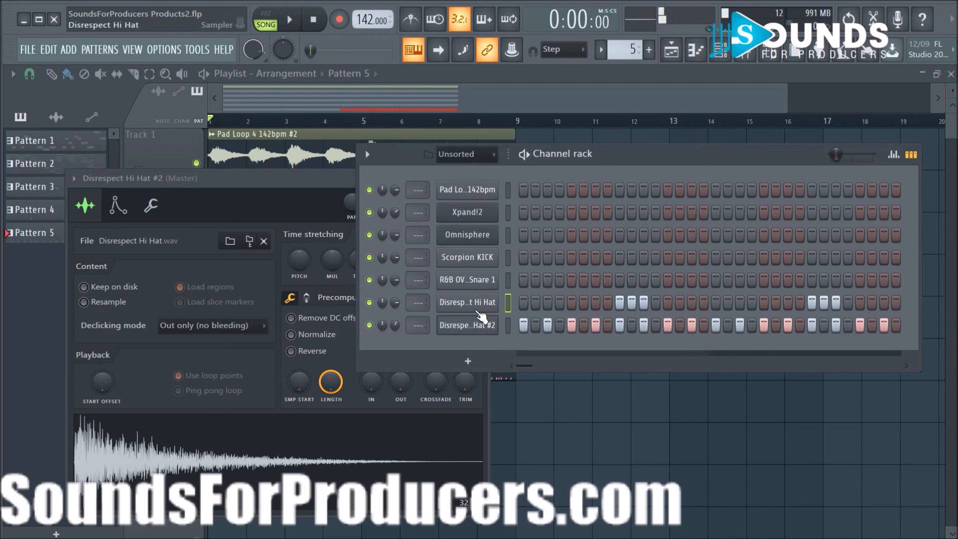
pyautogui.click(327, 179)
pyautogui.click(480, 180)
pyautogui.click(509, 302)
pyautogui.press('space')
pyautogui.press('space')
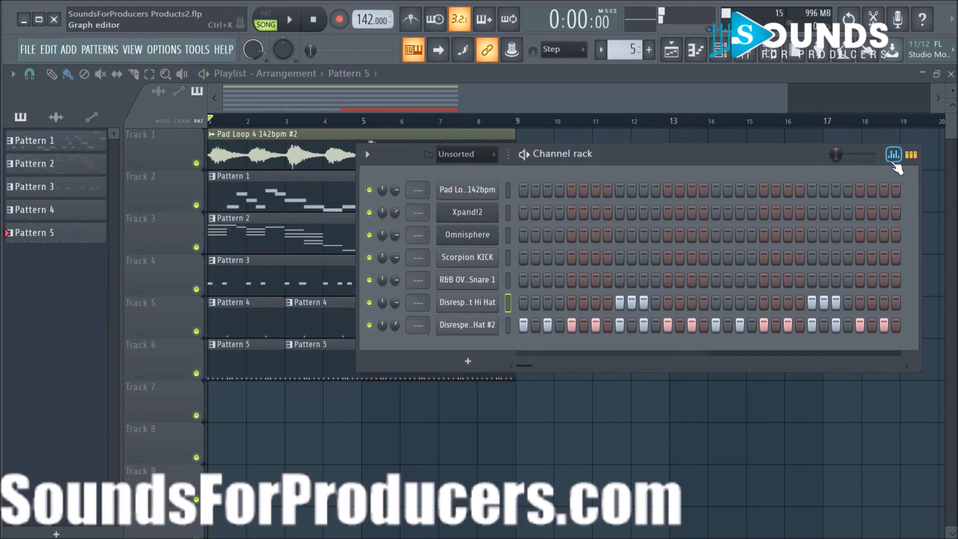
# - In the graph editor, lower the note pitch of Disrespect Hi Hat steps 10 and 11 to A and G, checking during playback
pyautogui.click(894, 162)
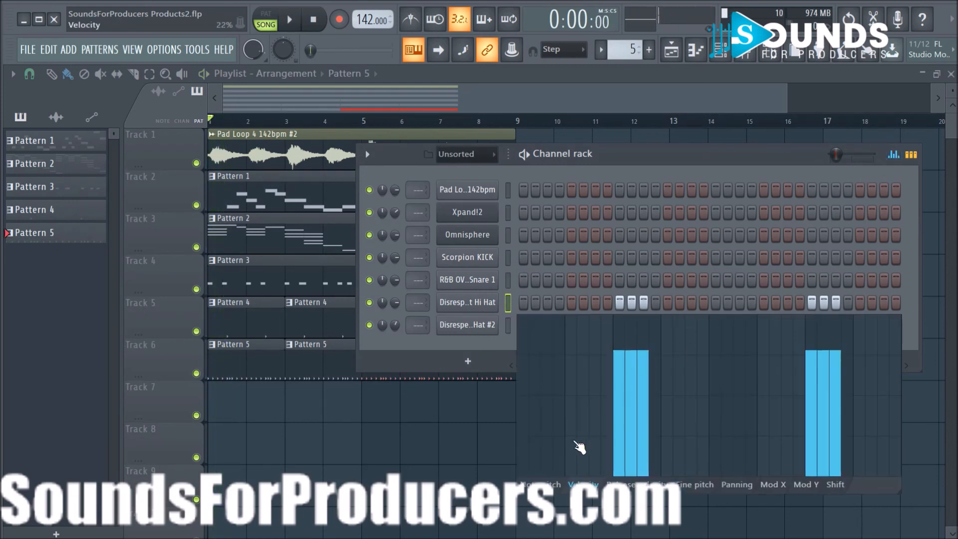
pyautogui.click(546, 482)
pyautogui.moveTo(634, 411); pyautogui.dragTo(644, 413)
pyautogui.press('space')
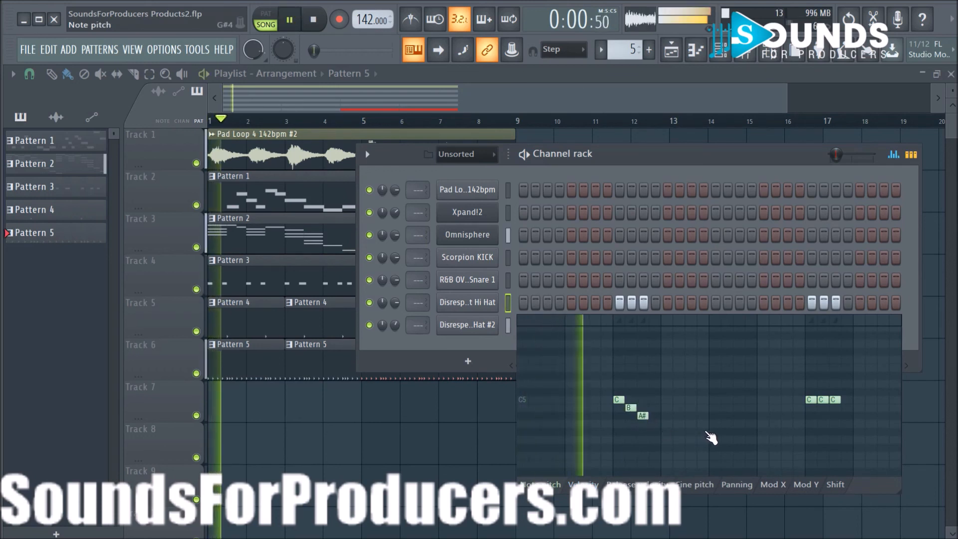
pyautogui.press('space')
pyautogui.press('space')
pyautogui.click(633, 424)
pyautogui.press('space')
pyautogui.click(641, 442)
pyautogui.press('space')
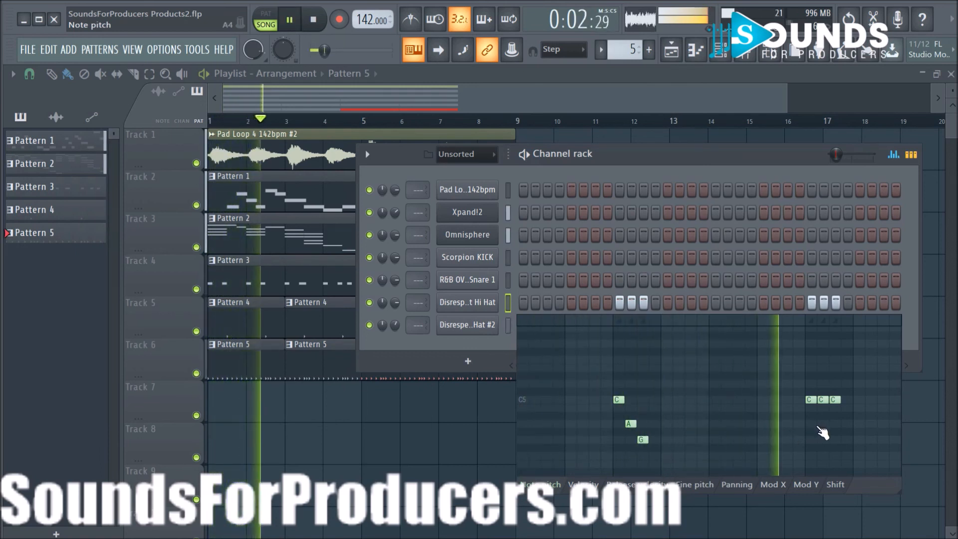
# - Raise the note pitch of Disrespect Hi Hat steps 26 and 27 to E and G, play the arrangement and close the channel rack
pyautogui.press('space')
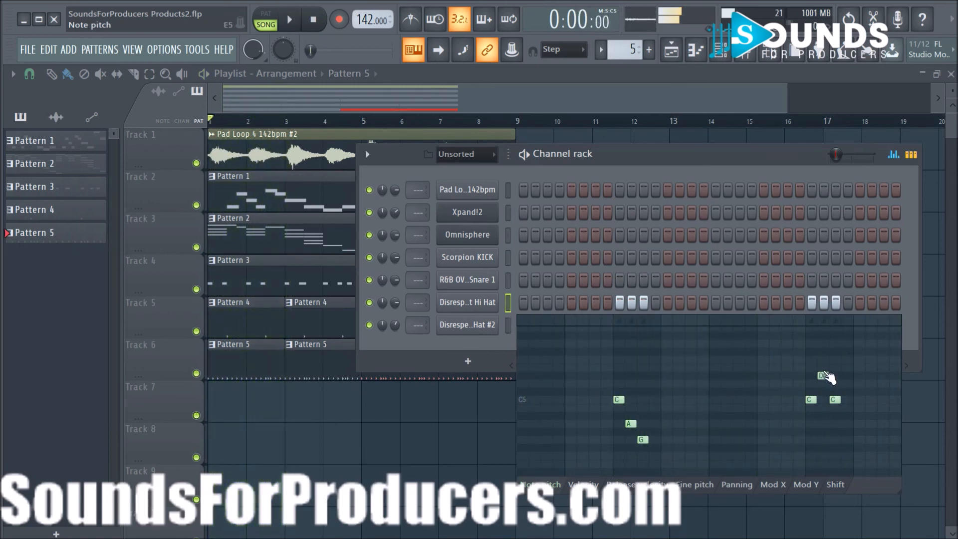
pyautogui.press('space')
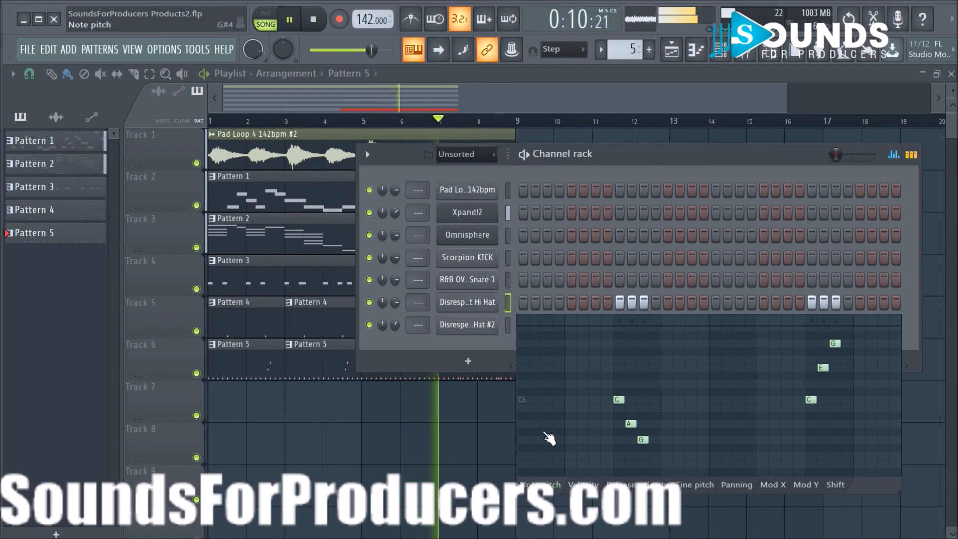
pyautogui.press('F6')
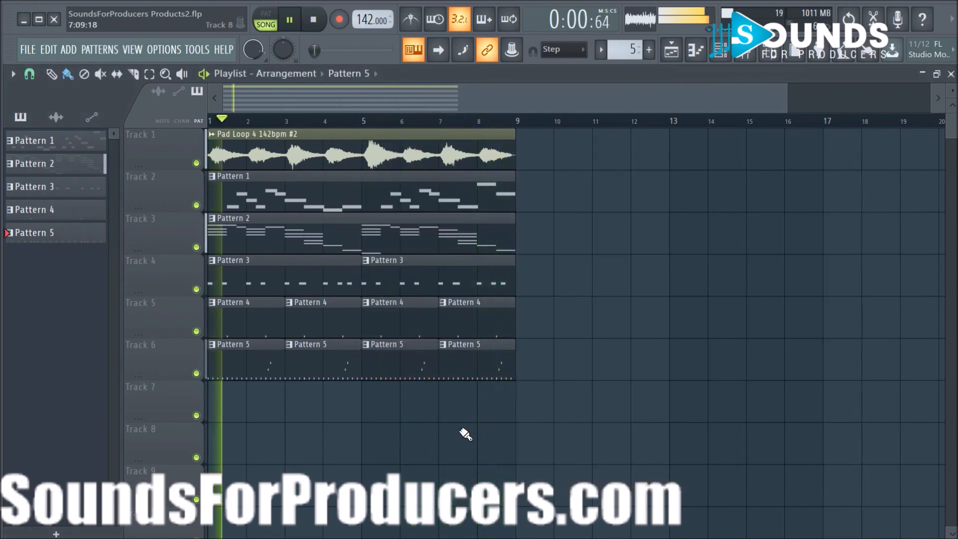
# - Make the last Pattern 5 clip on Track 6 unique and open the new pattern in the piano roll
pyautogui.click(443, 345)
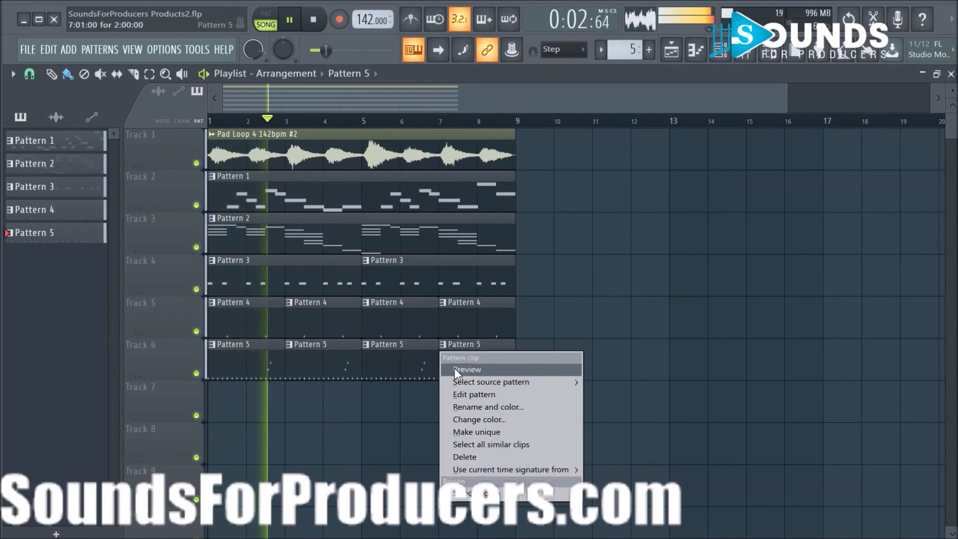
pyautogui.click(482, 431)
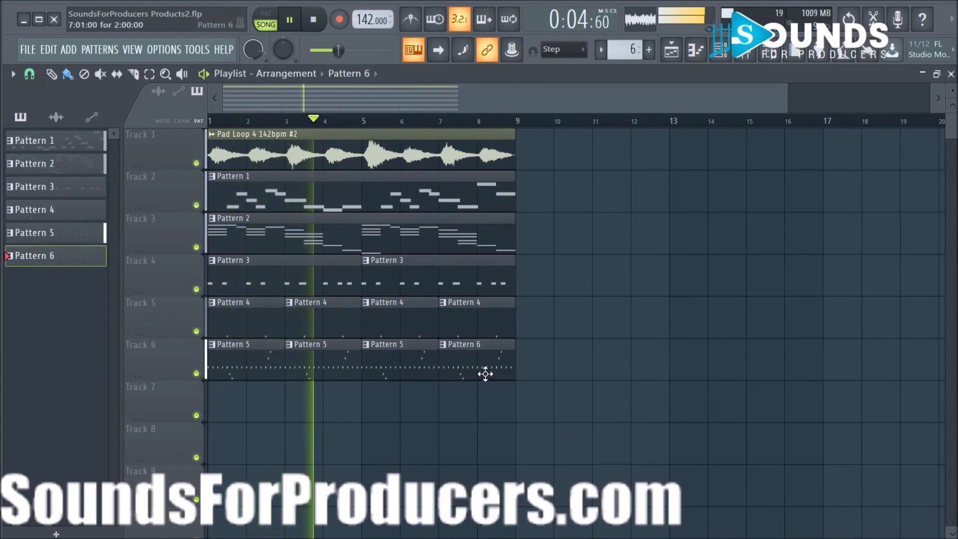
pyautogui.doubleClick(483, 372)
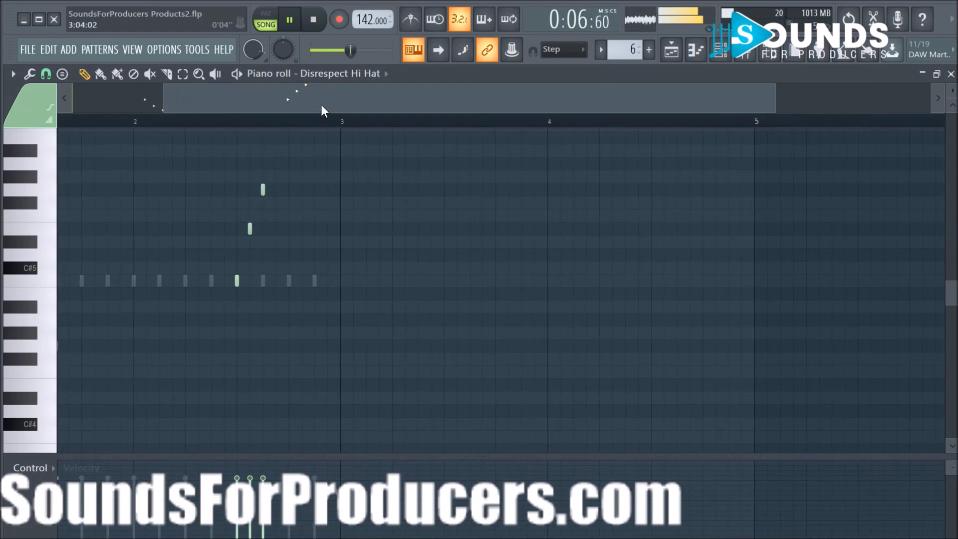
# - Add two in-between C5 notes to Disrespect Hi Hat #2 at the end of bar 2 in Pattern 6 and return to the playlist
pyautogui.click(386, 75)
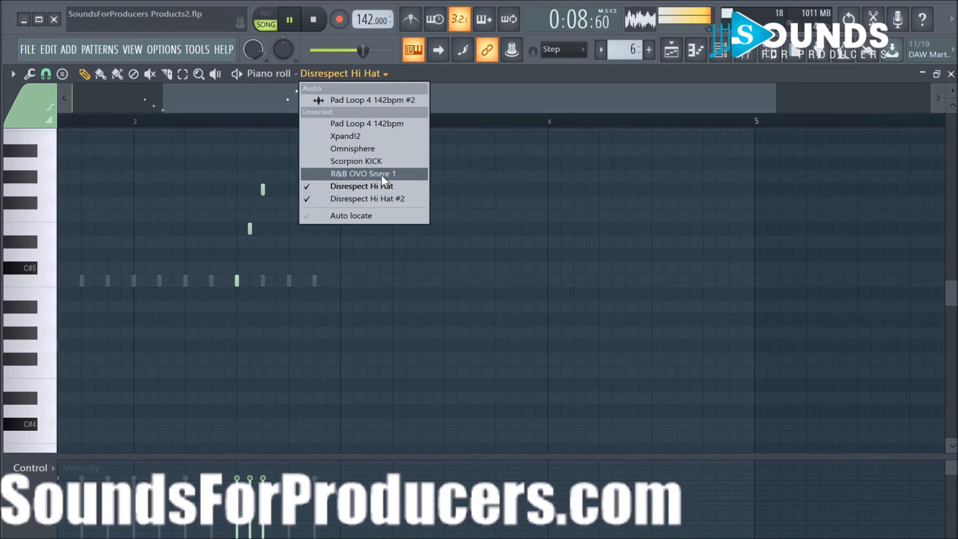
pyautogui.click(381, 199)
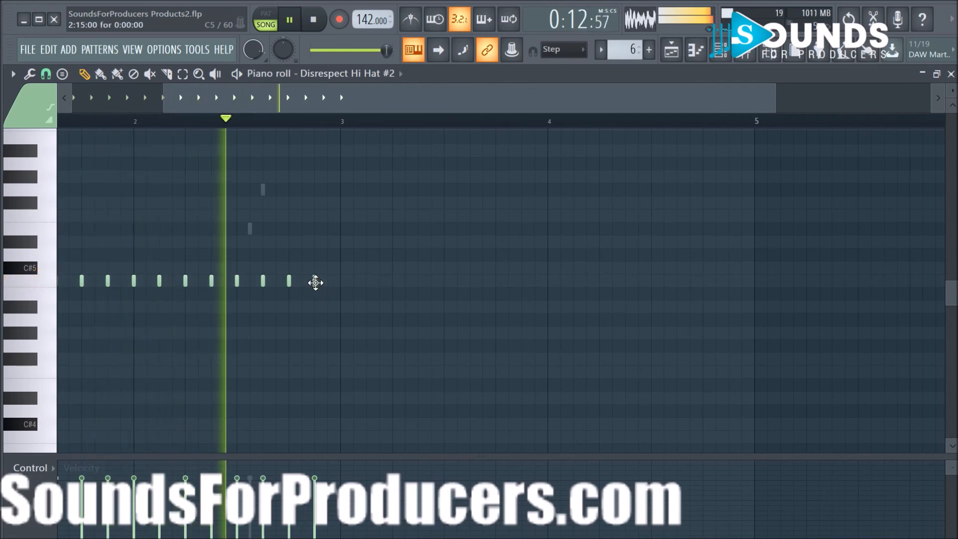
pyautogui.click(302, 281)
pyautogui.click(327, 280)
pyautogui.click(340, 281)
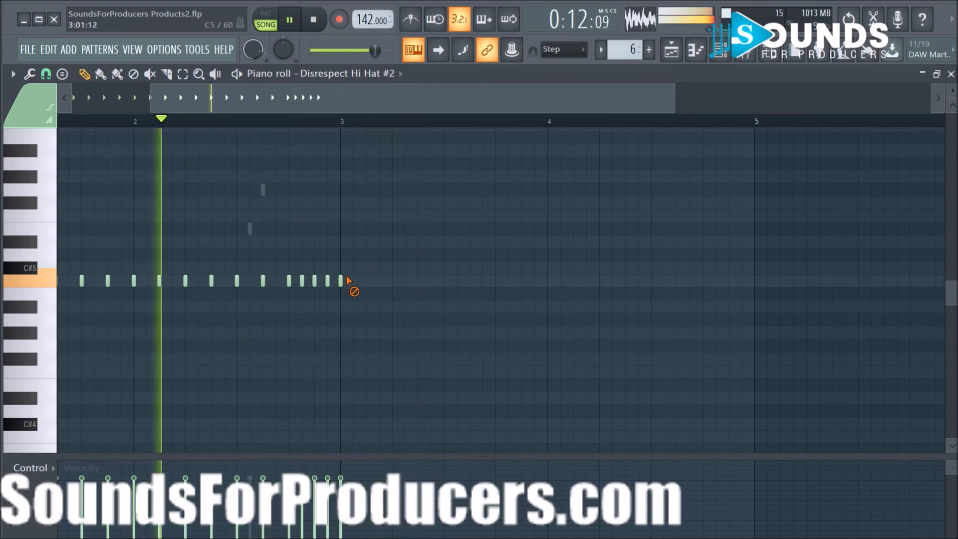
pyautogui.rightClick(344, 280)
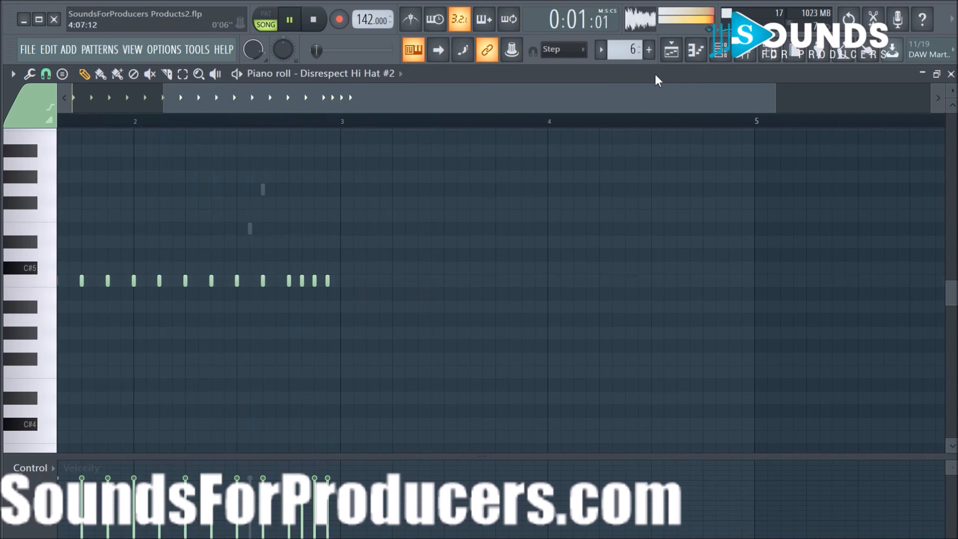
pyautogui.click(671, 50)
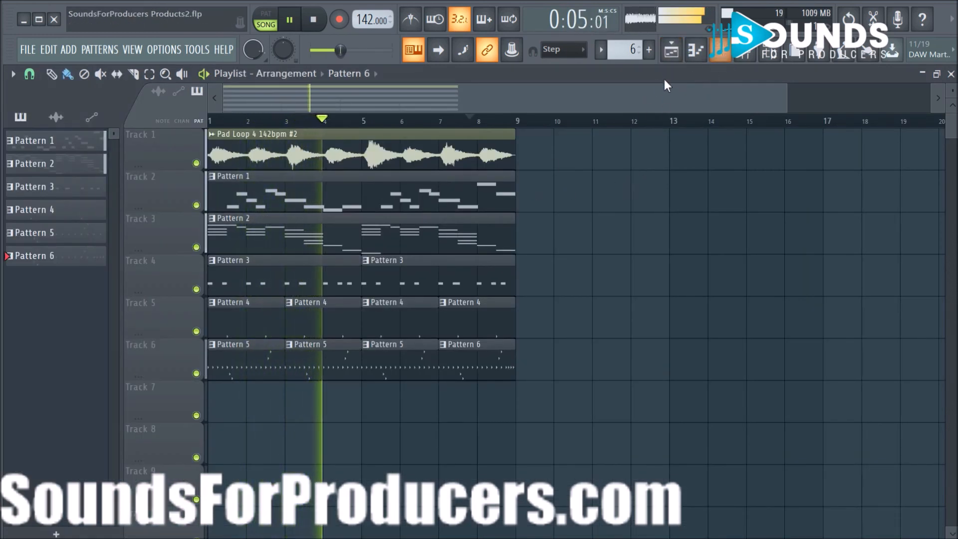
# - Pause playback, reopen the channel rack with only the pad loop channel selected, and show the sample browser
pyautogui.press('space')
pyautogui.click(720, 52)
pyautogui.hotkey('ctrl', 'a')
pyautogui.click(508, 187)
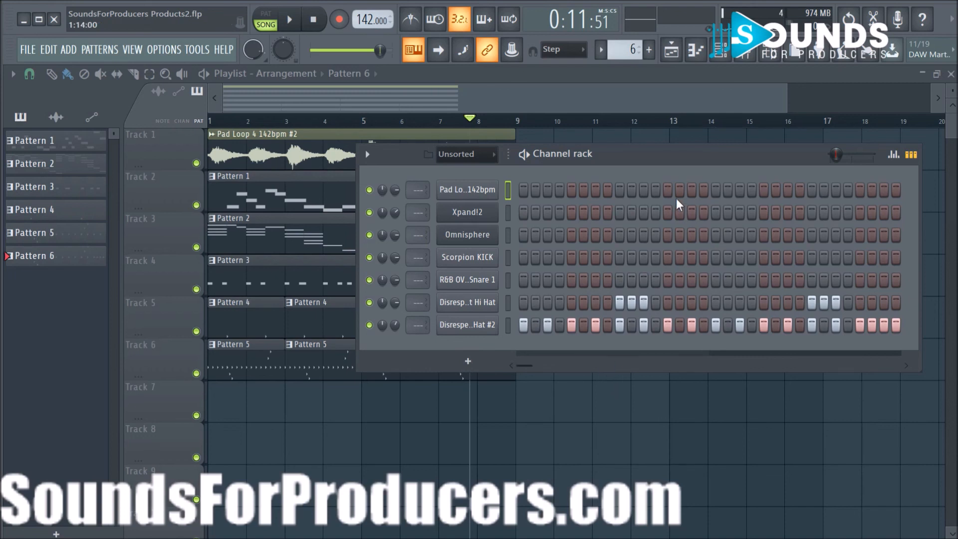
pyautogui.click(770, 50)
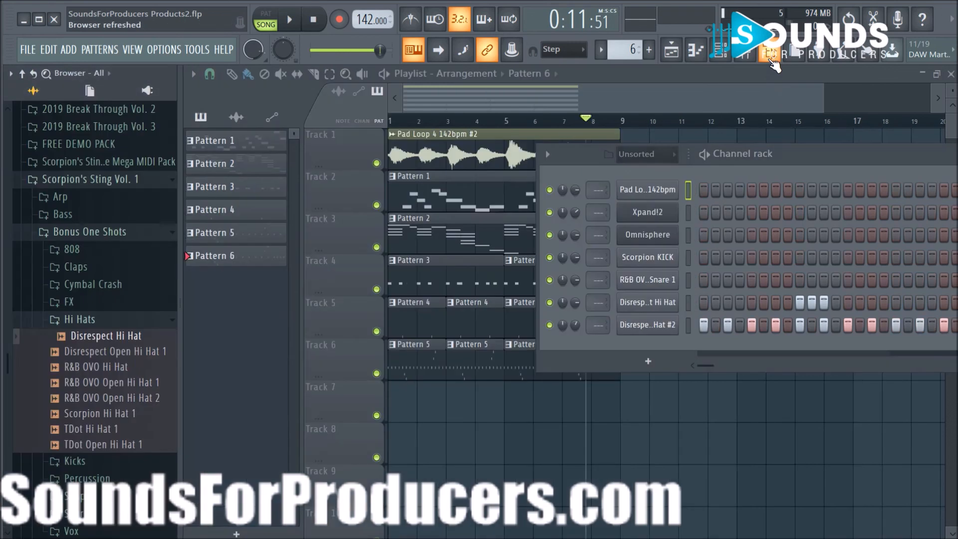